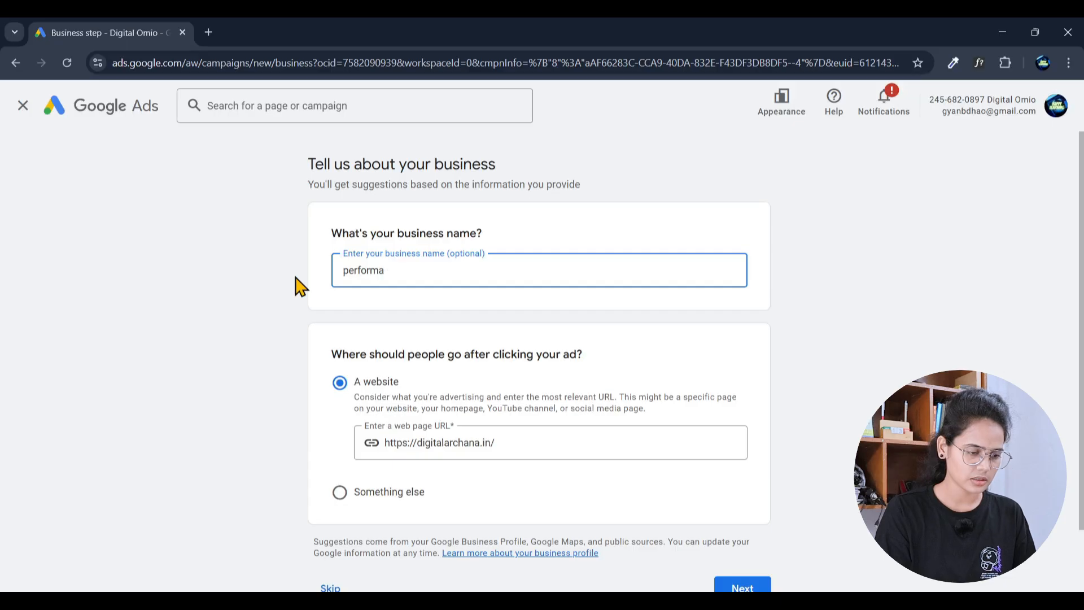
Step: Correct the business name to 'performance max' and continue to the campaign objective choices
type("cd")
key("BackSpace")
type("e ")
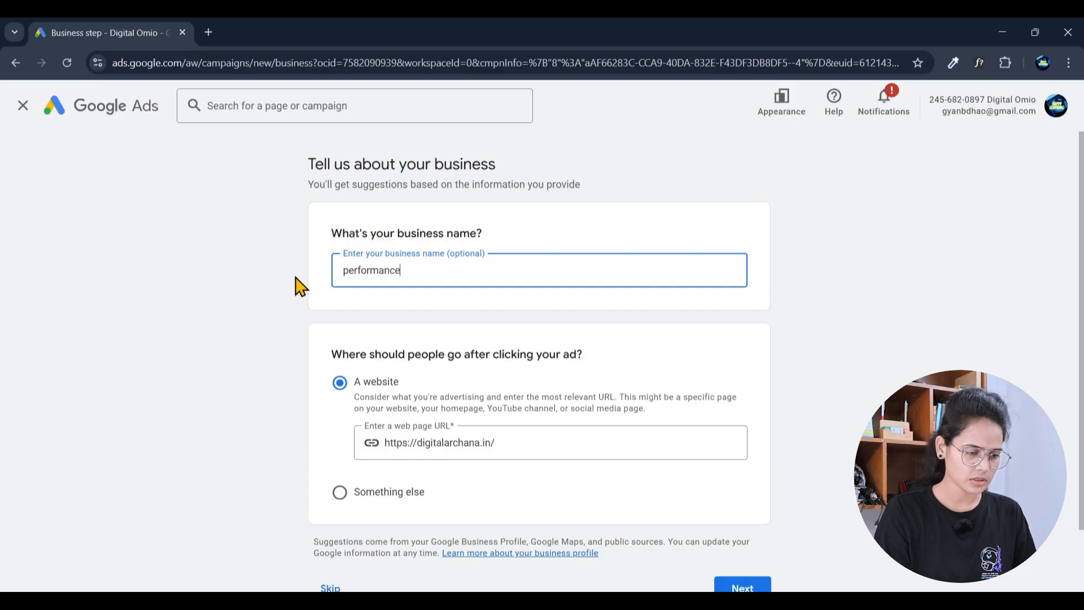
type("max")
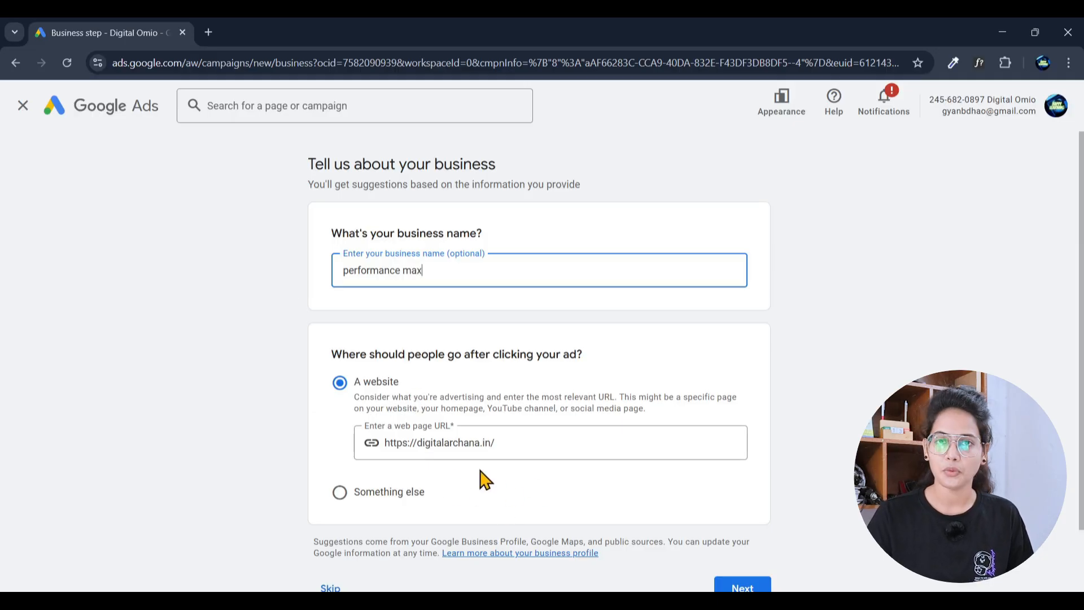
scroll(484, 479, "down", 2)
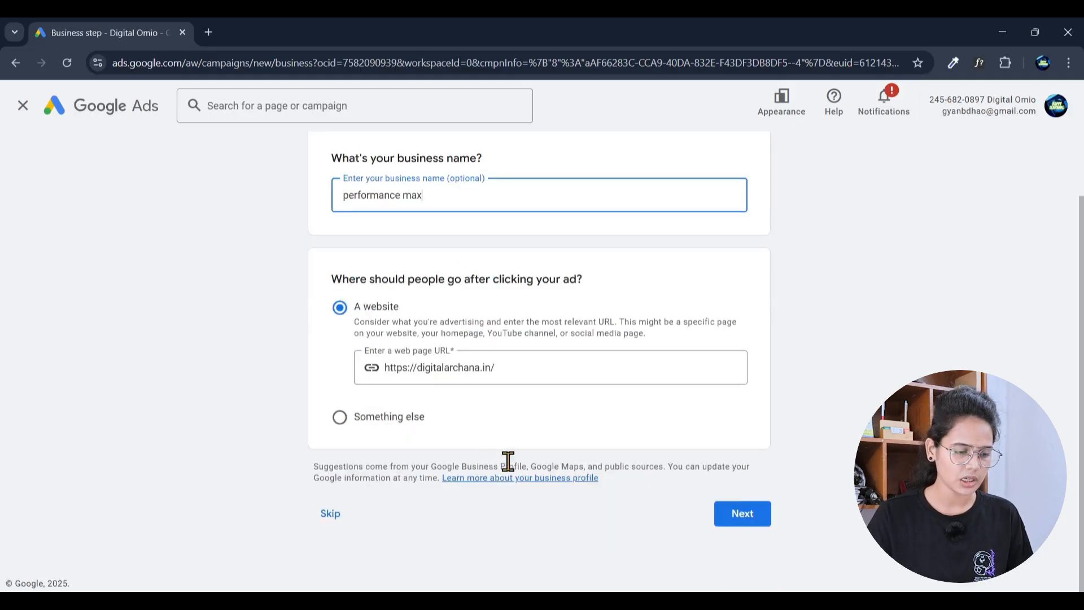
left_click(741, 517)
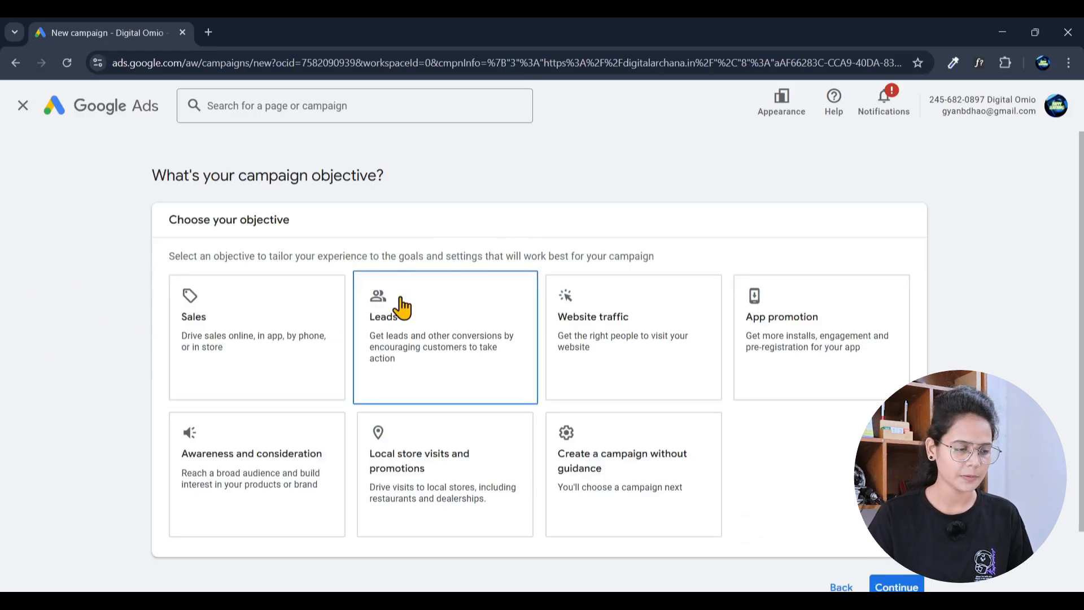
Step: Create the campaign without guidance and select Performance Max as the campaign type
scroll(399, 308, "down", 2)
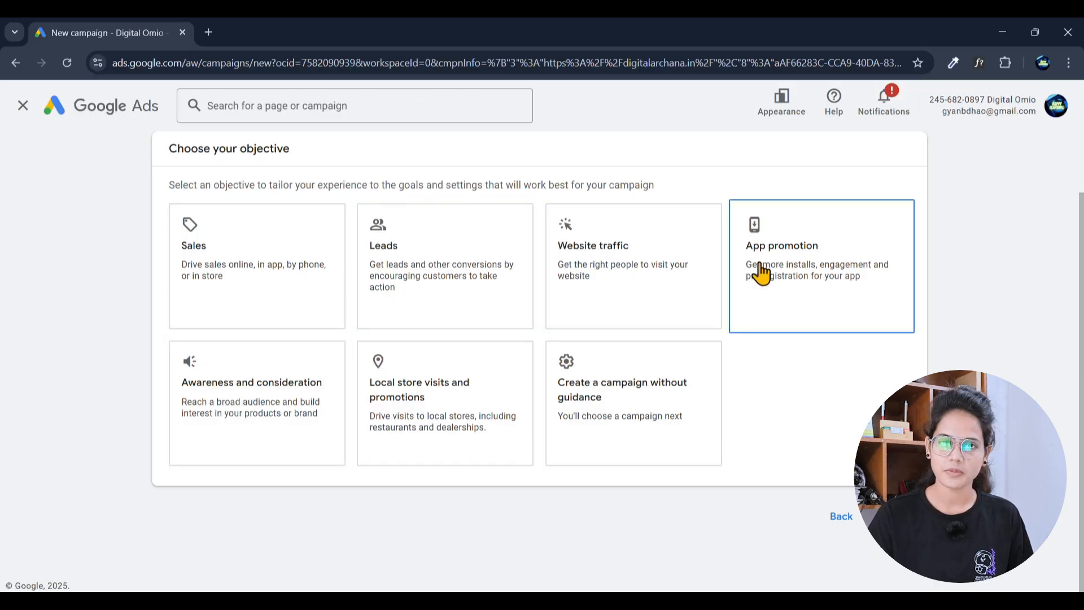
left_click(634, 415)
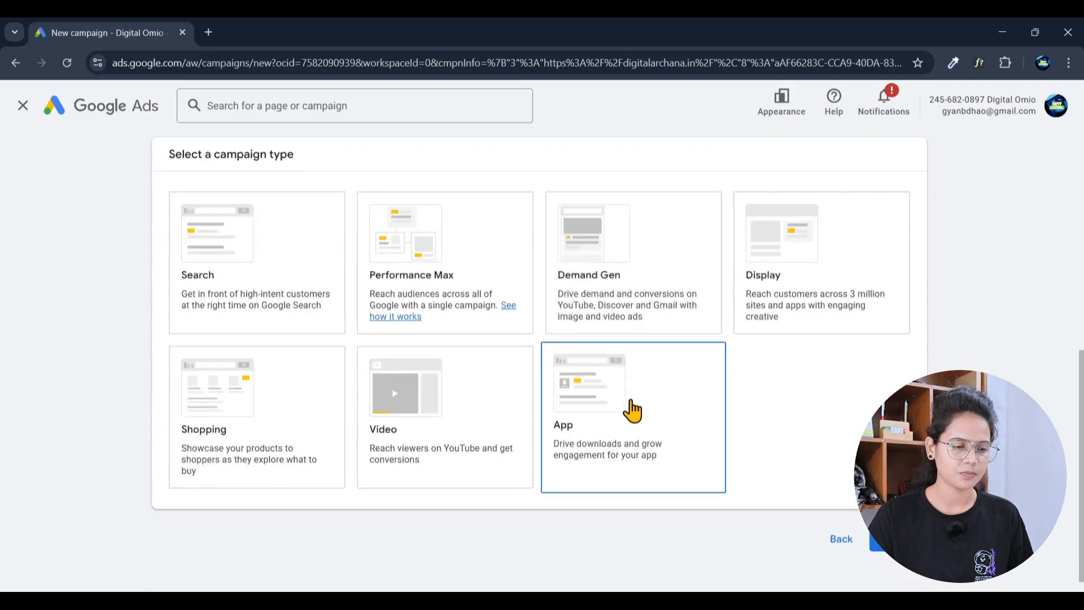
scroll(629, 406, "up", 5)
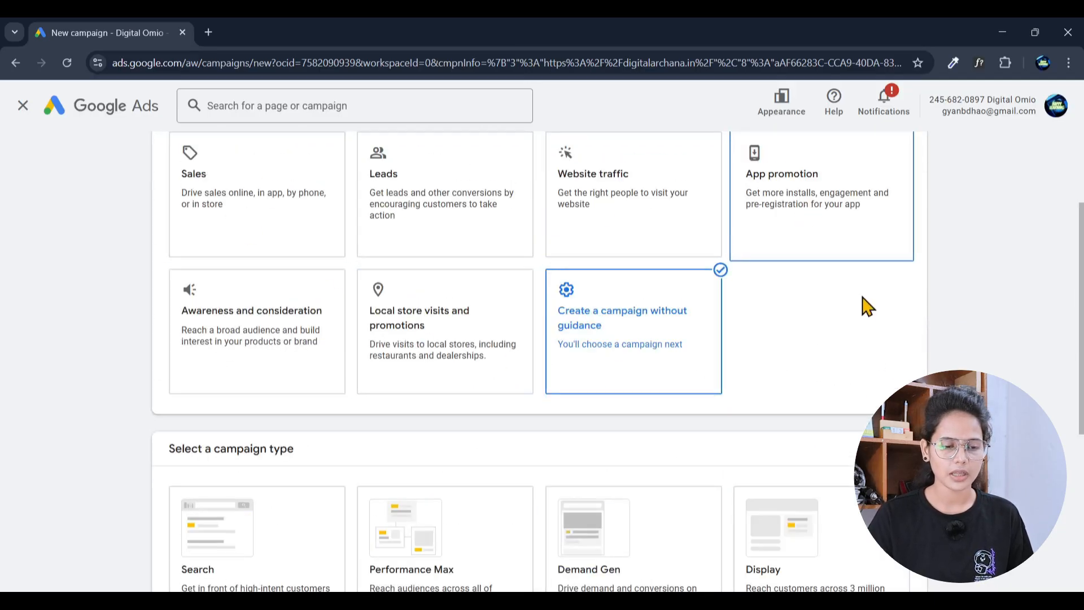
scroll(909, 240, "down", 1)
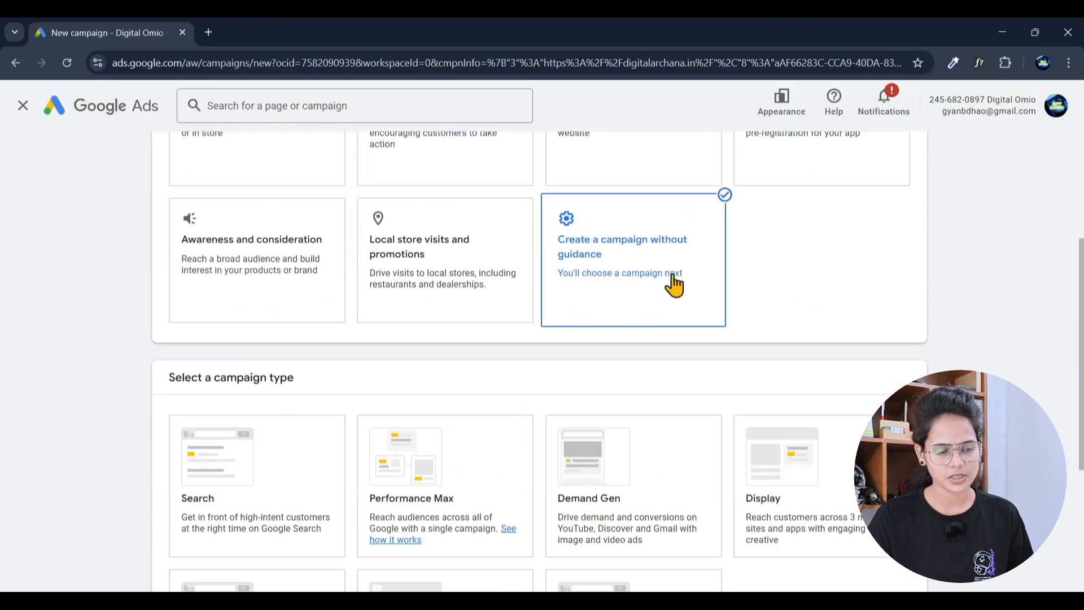
scroll(671, 283, "down", 3)
left_click(271, 271)
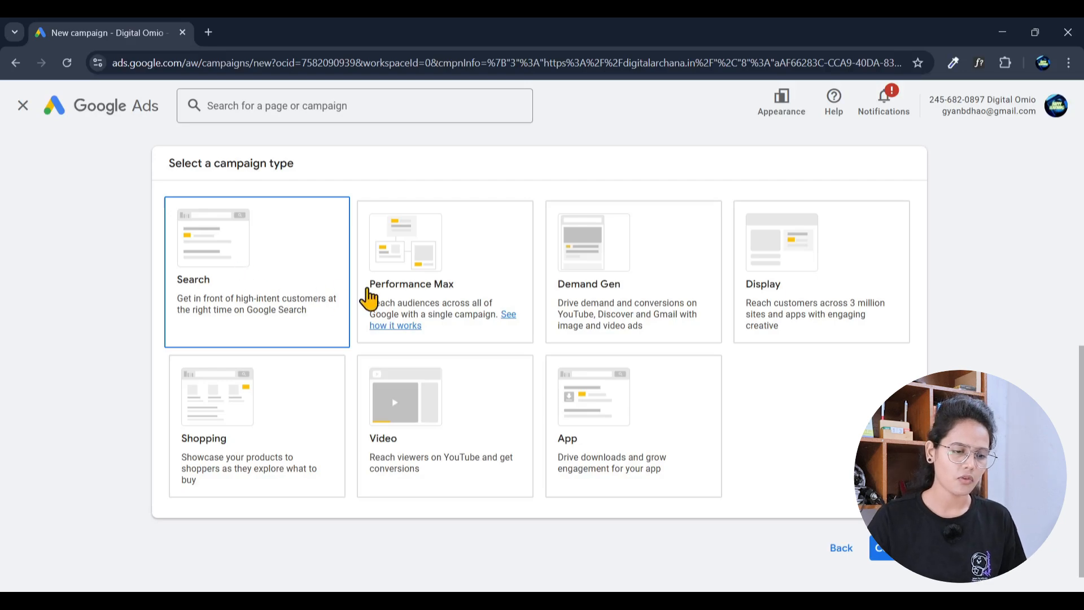
left_click(384, 283)
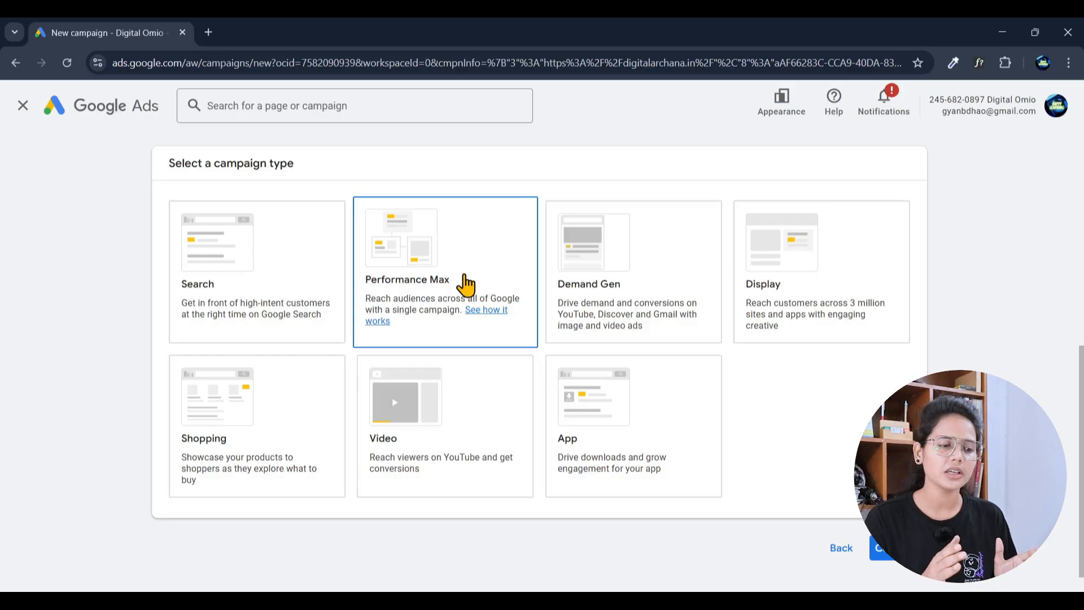
left_click(465, 283)
Step: Replace the default campaign name 'Performance Max-1' with 'DCA - Permonance Max - 13/10/25'
scroll(467, 283, "down", 1)
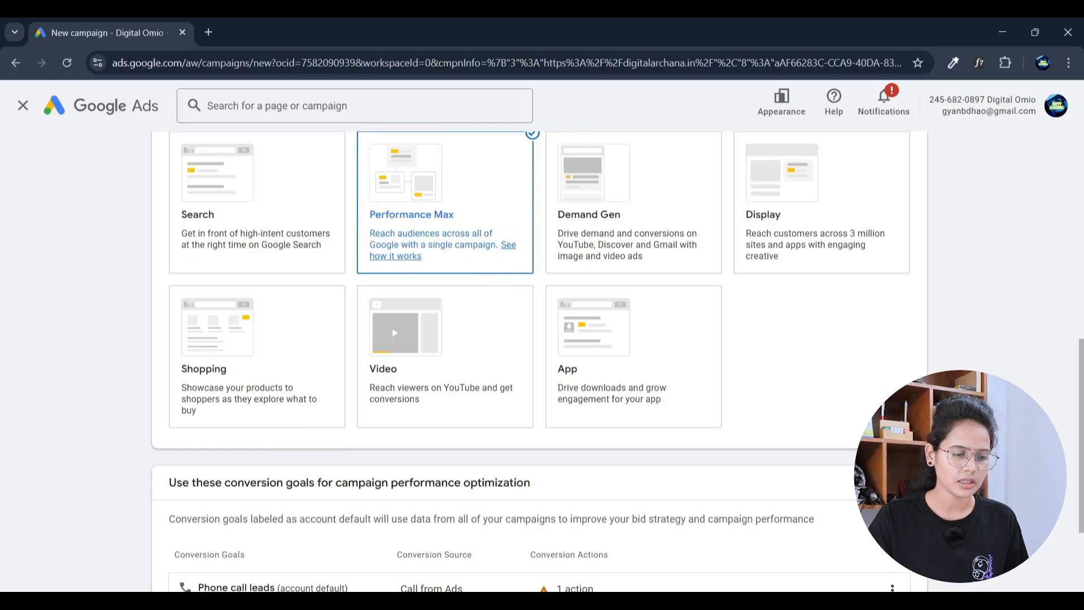
scroll(540, 361, "down", 3)
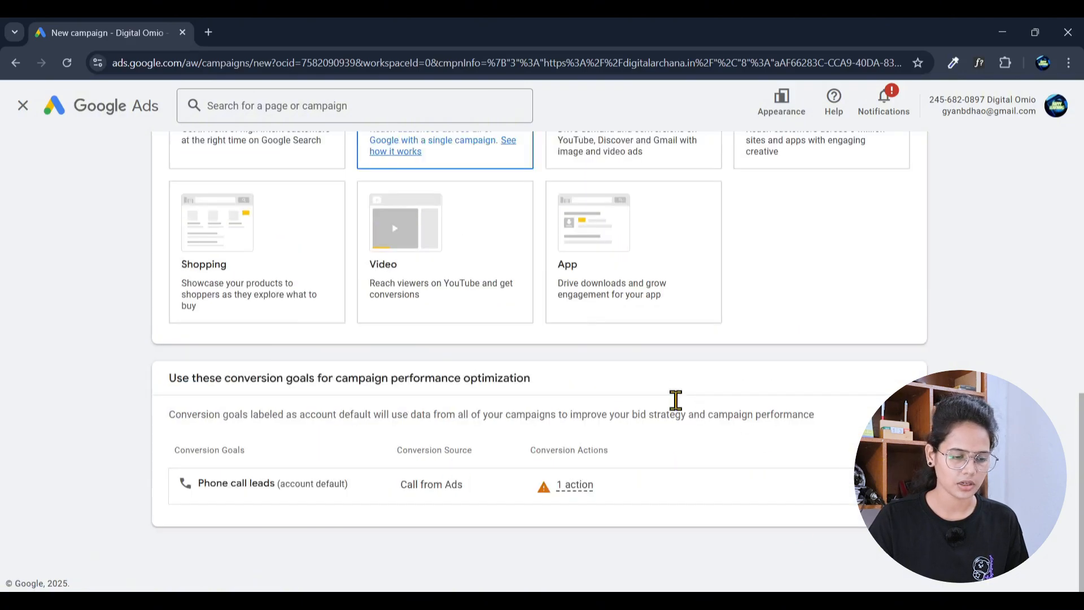
scroll(646, 405, "down", 3)
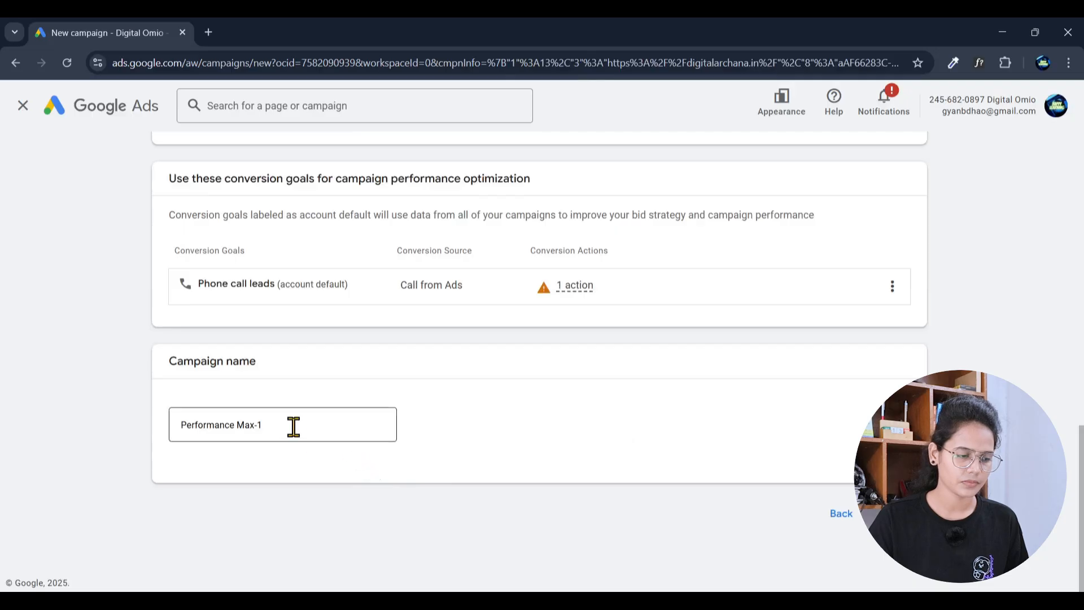
triple_click(294, 427)
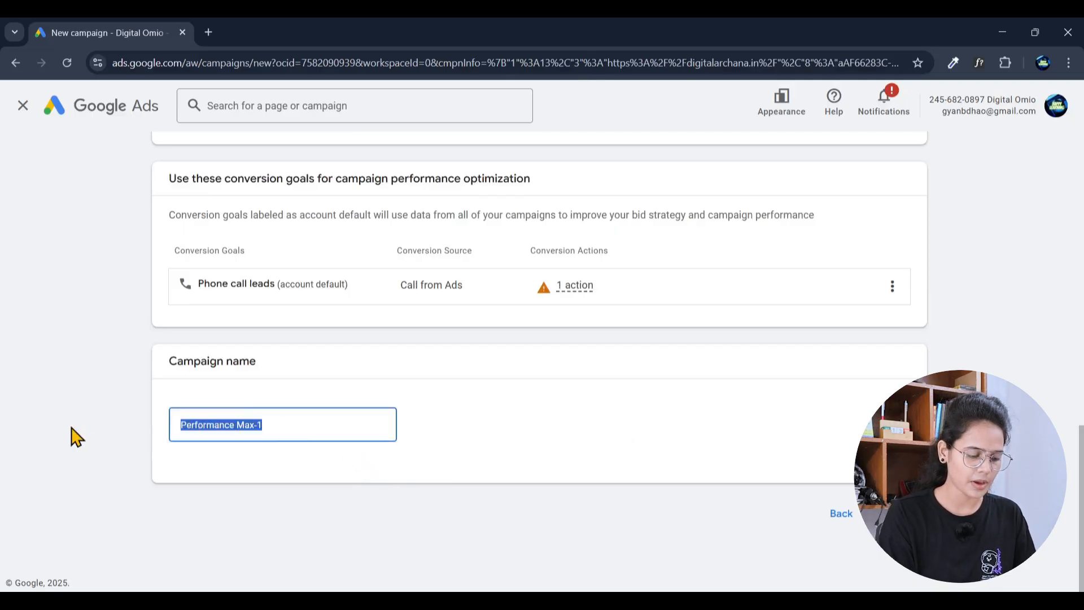
type("DCA - ")
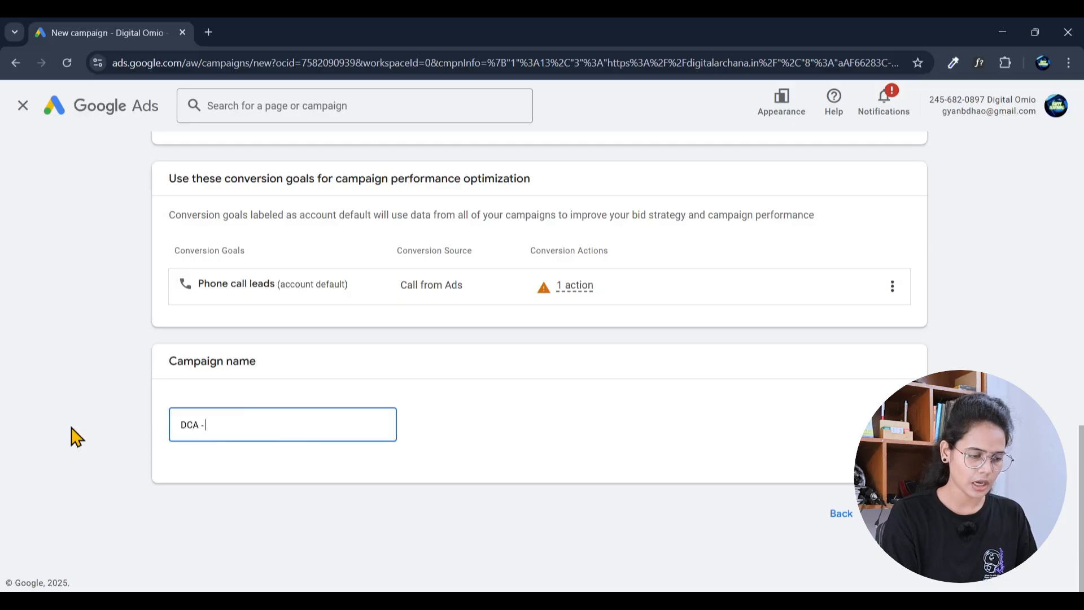
type("Per")
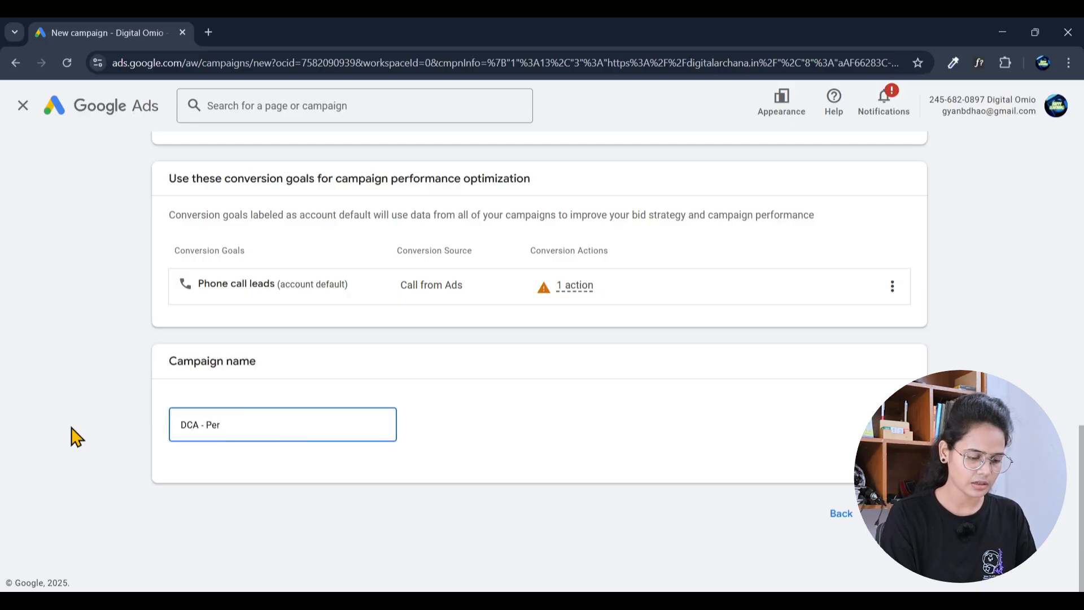
type("monance M")
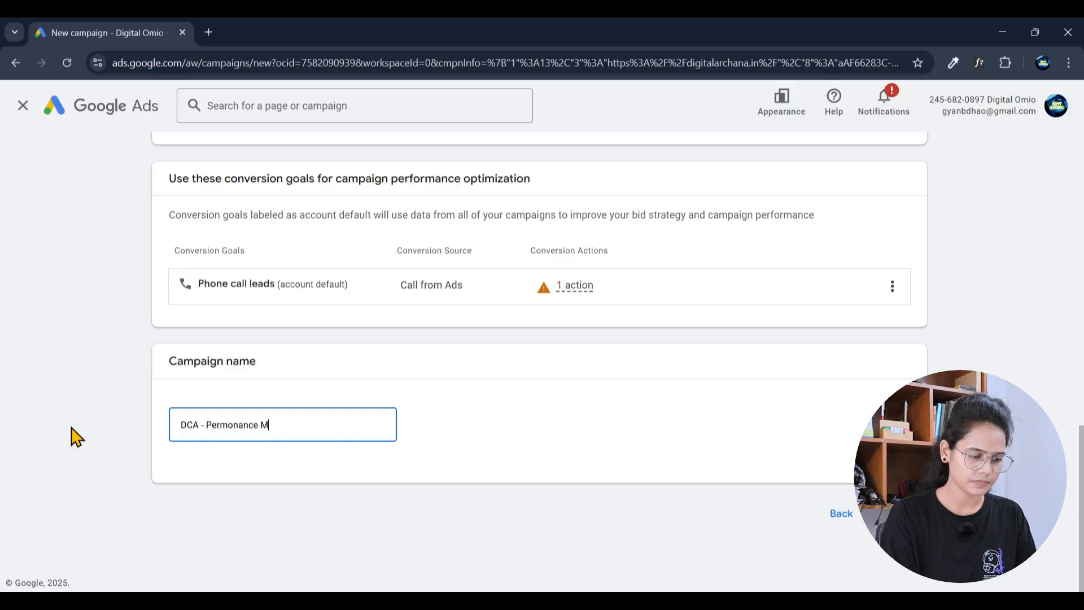
type("ax -")
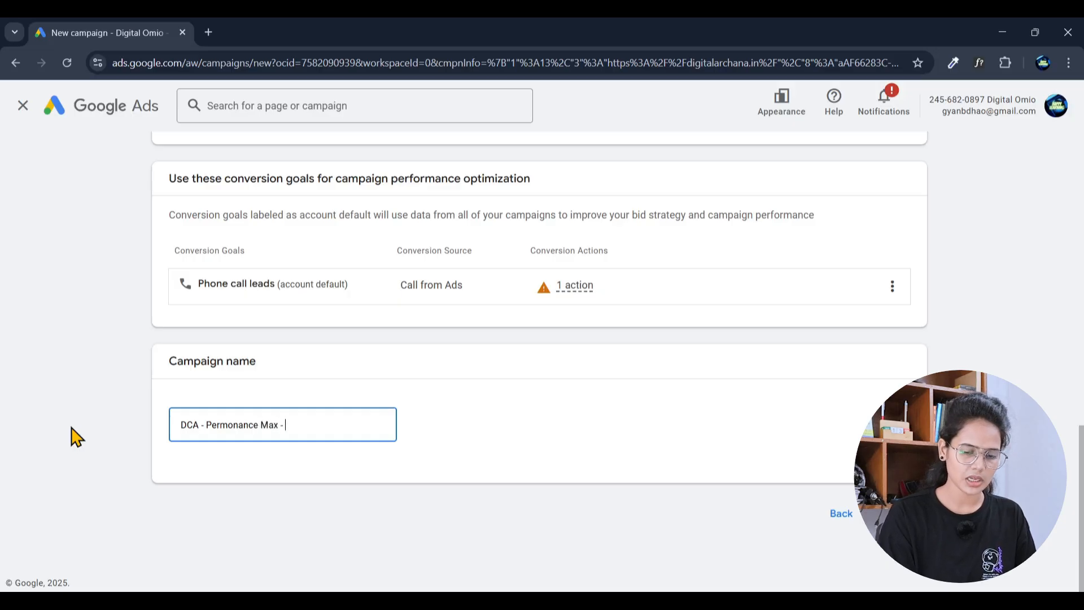
type(" 13/1")
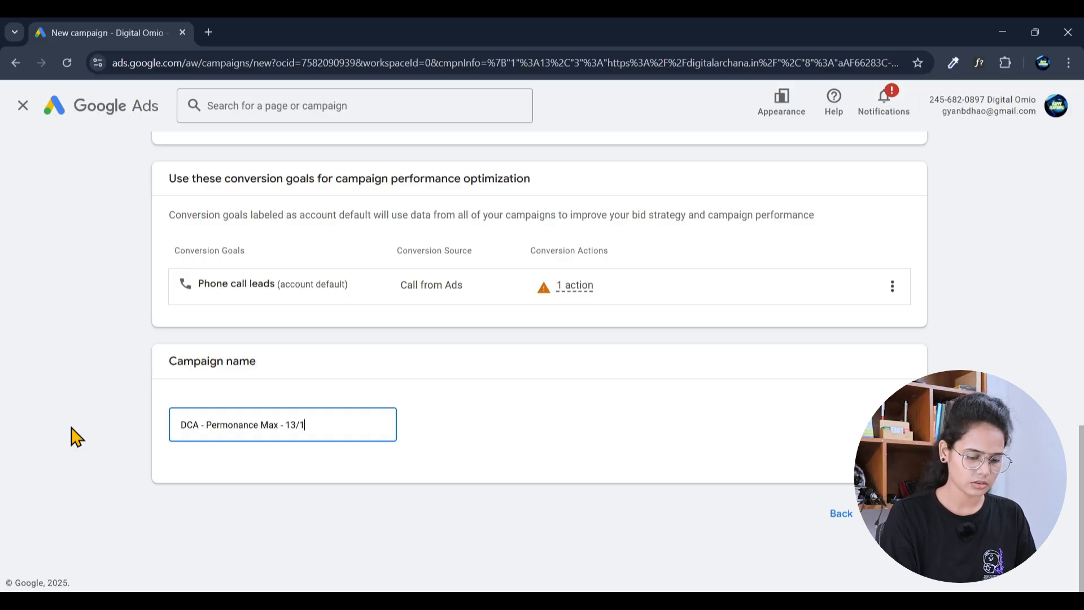
type("0/25")
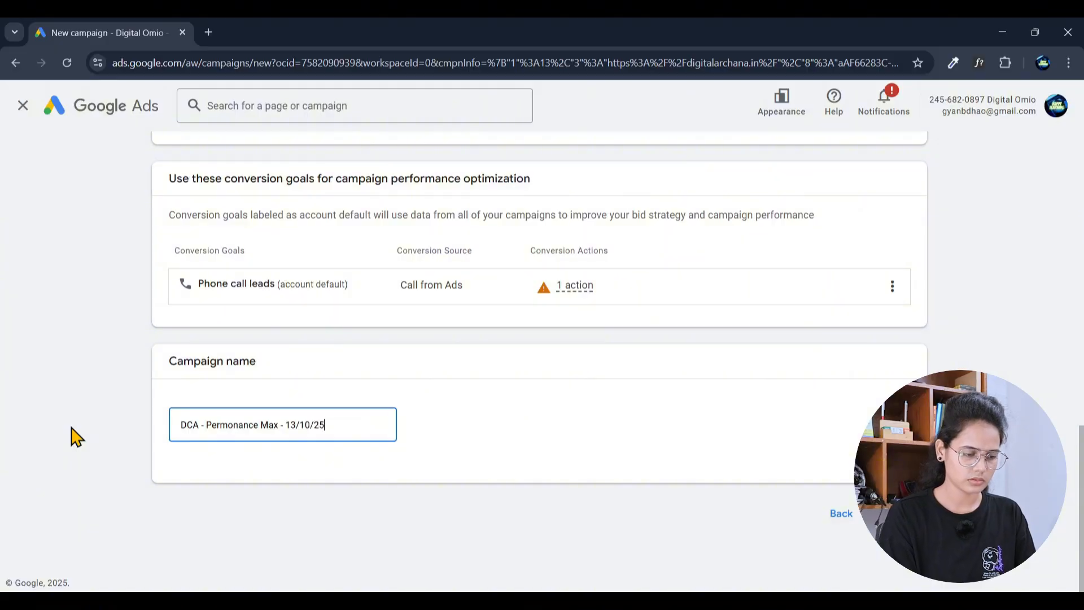
Step: Keep Conversions as the bidding focus and proceed to Campaign settings
left_click(876, 545)
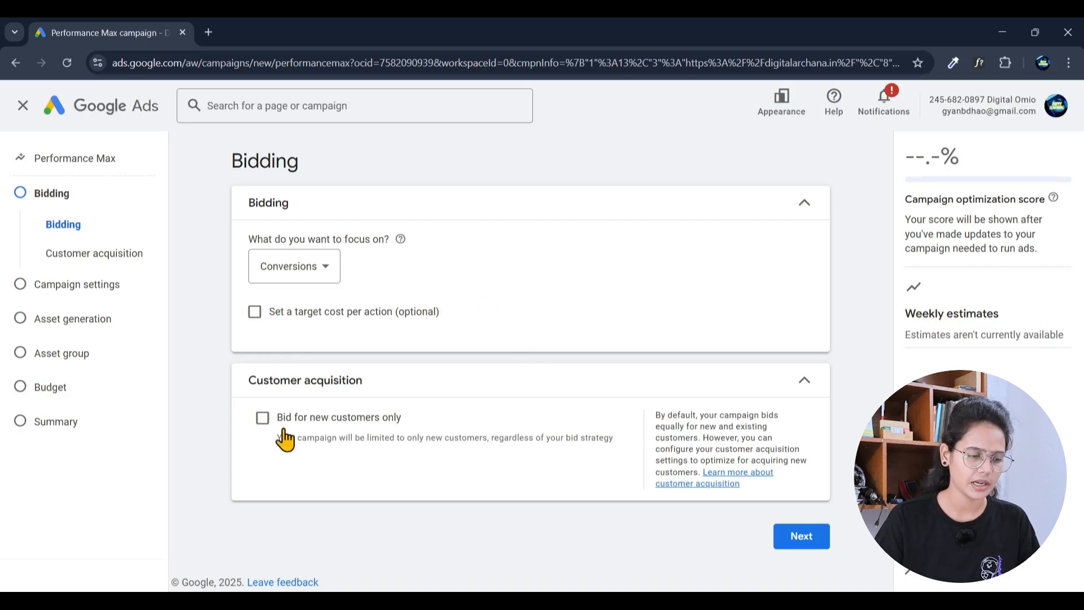
left_click(266, 280)
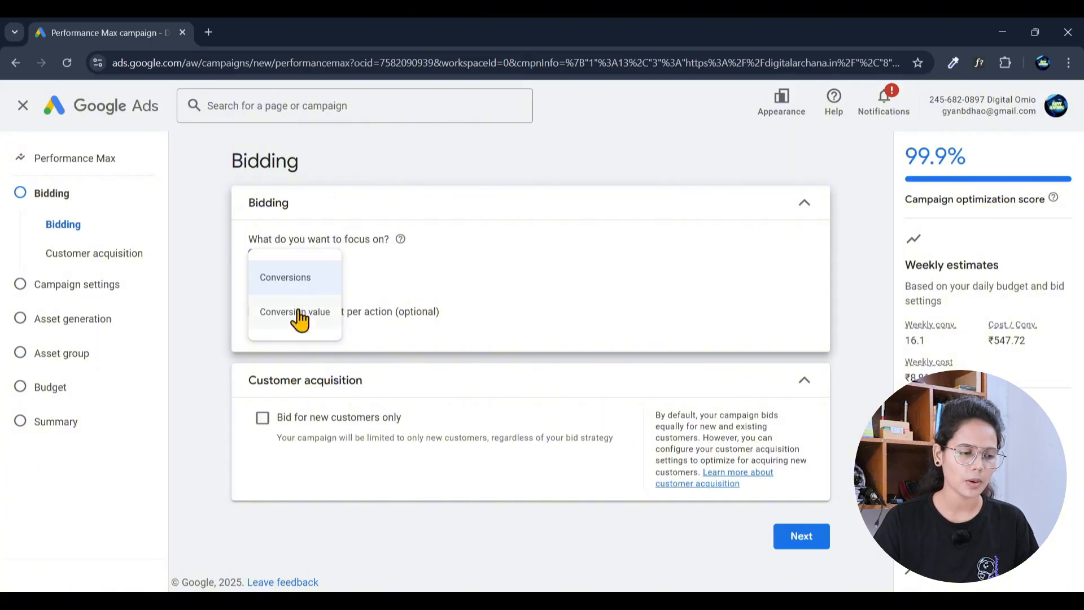
mouse_move(297, 318)
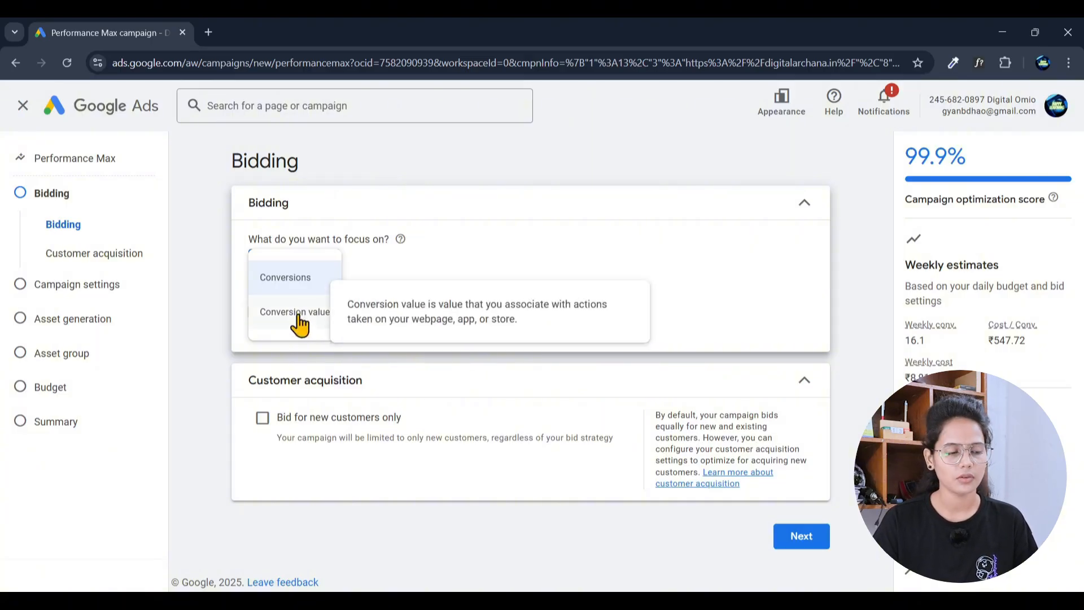
left_click(474, 274)
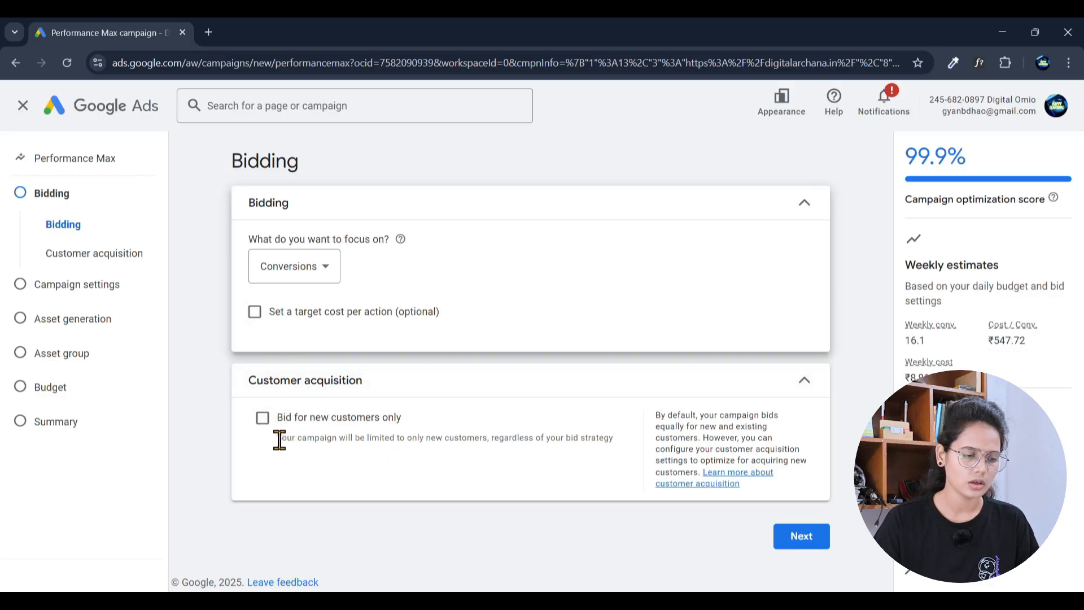
left_click(805, 543)
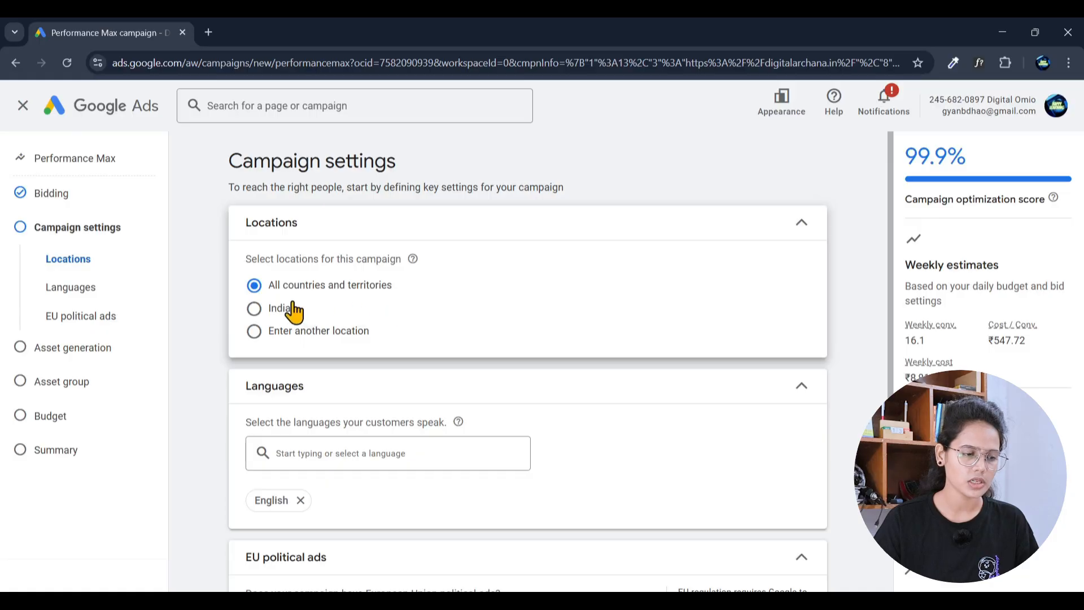
Step: Switch to specific locations and add Maharashtra and Delhi as targets
left_click(254, 308)
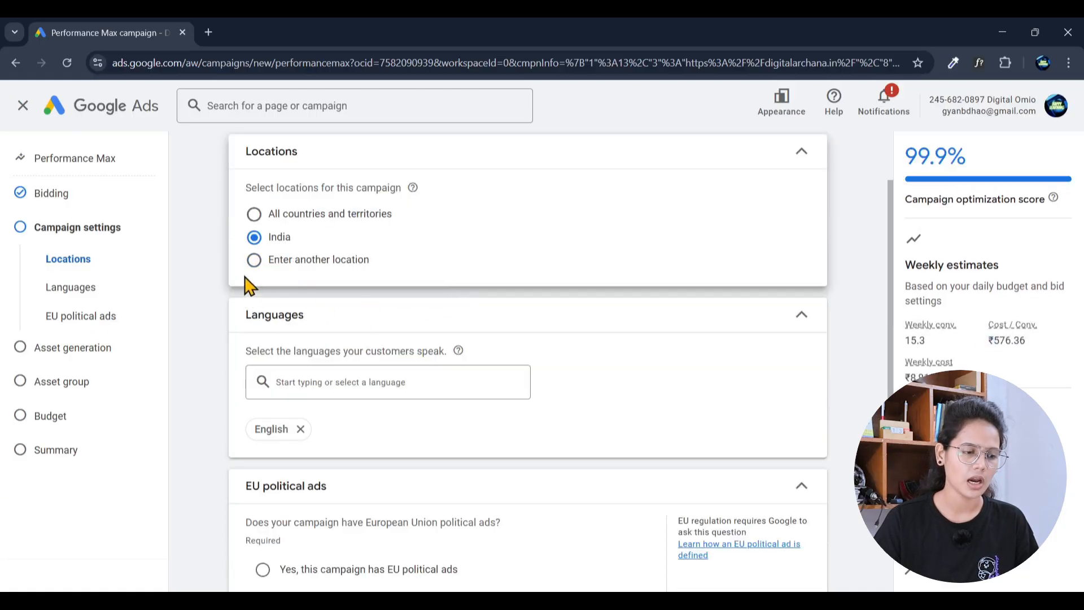
left_click(255, 264)
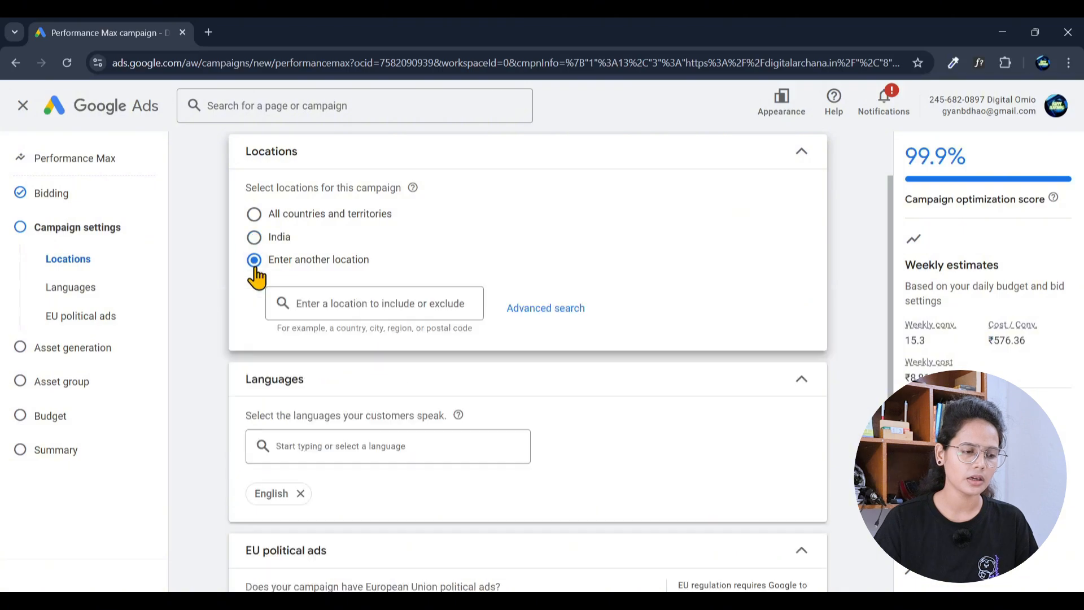
left_click(392, 303)
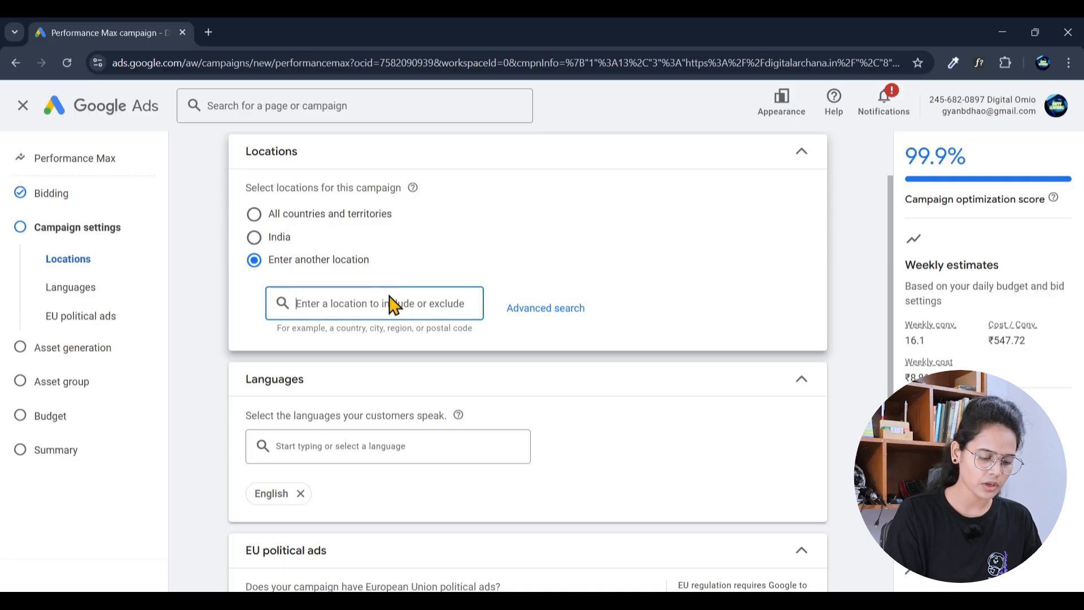
type("mahara")
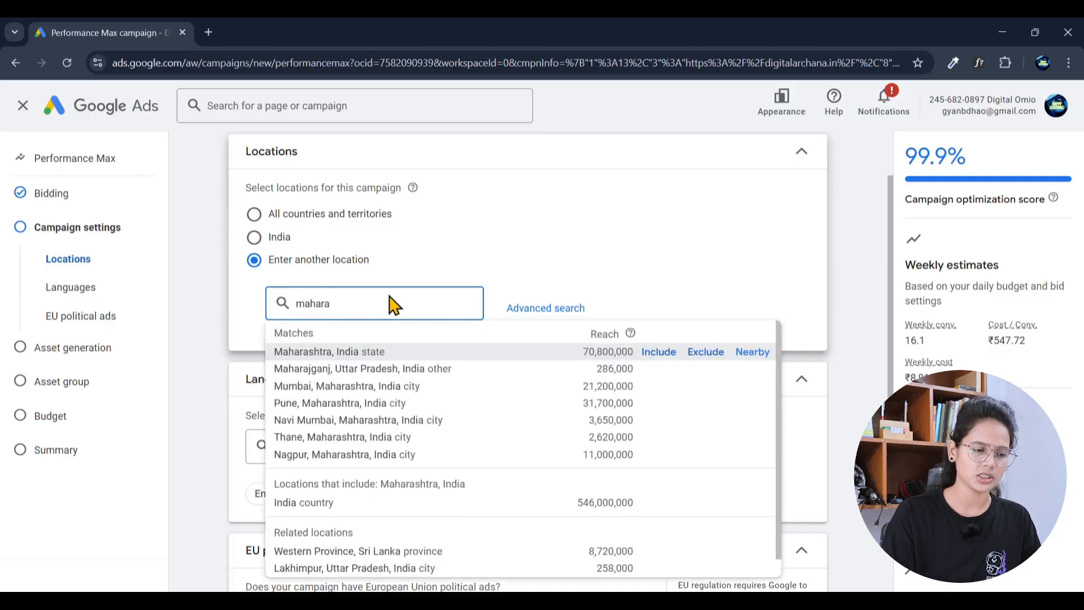
left_click(425, 355)
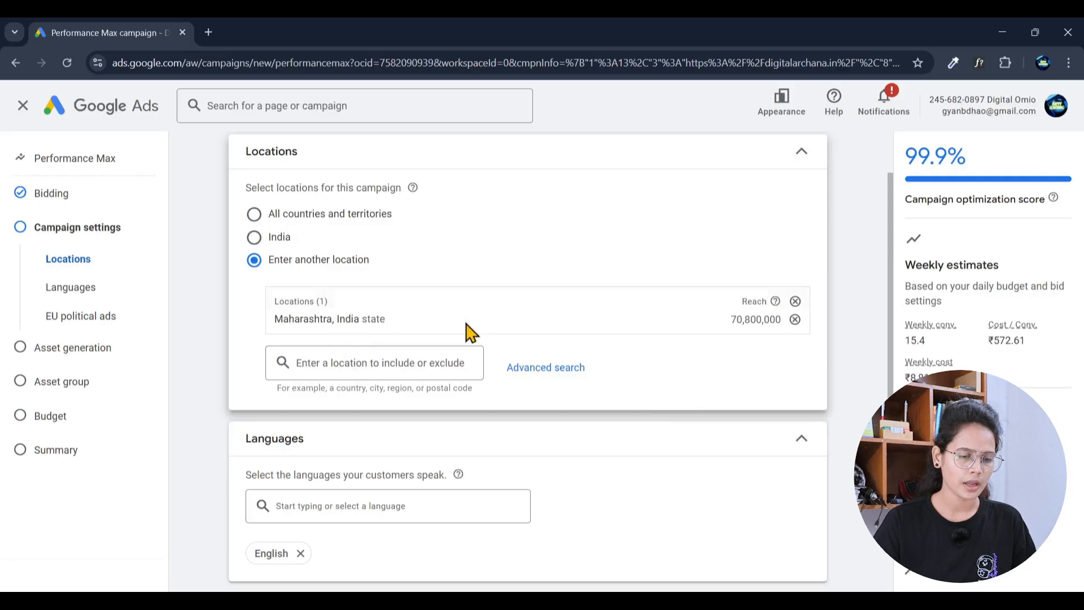
left_click(403, 366)
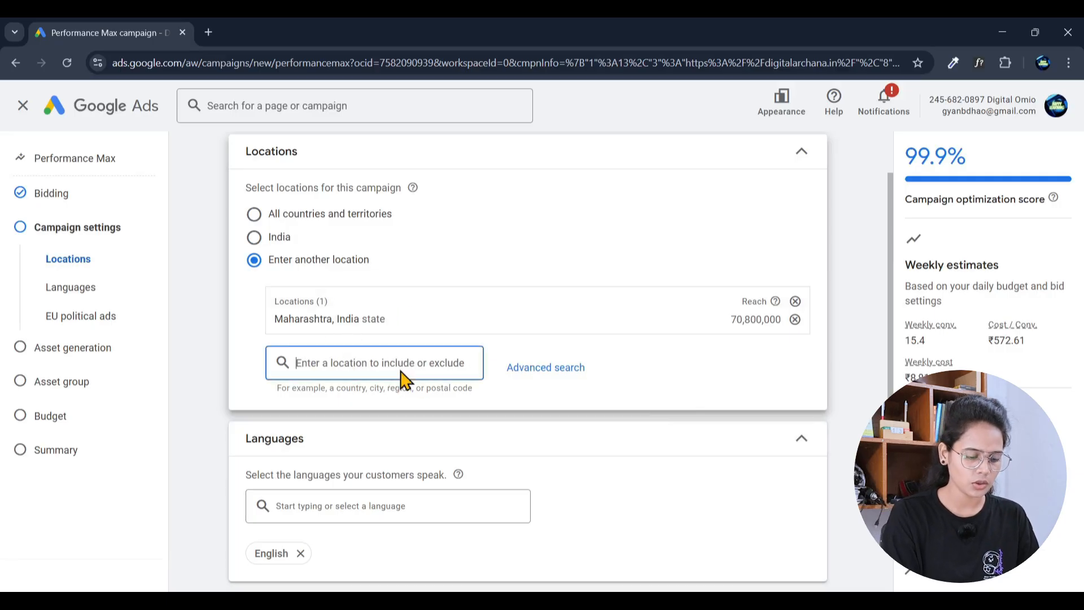
type("delhi")
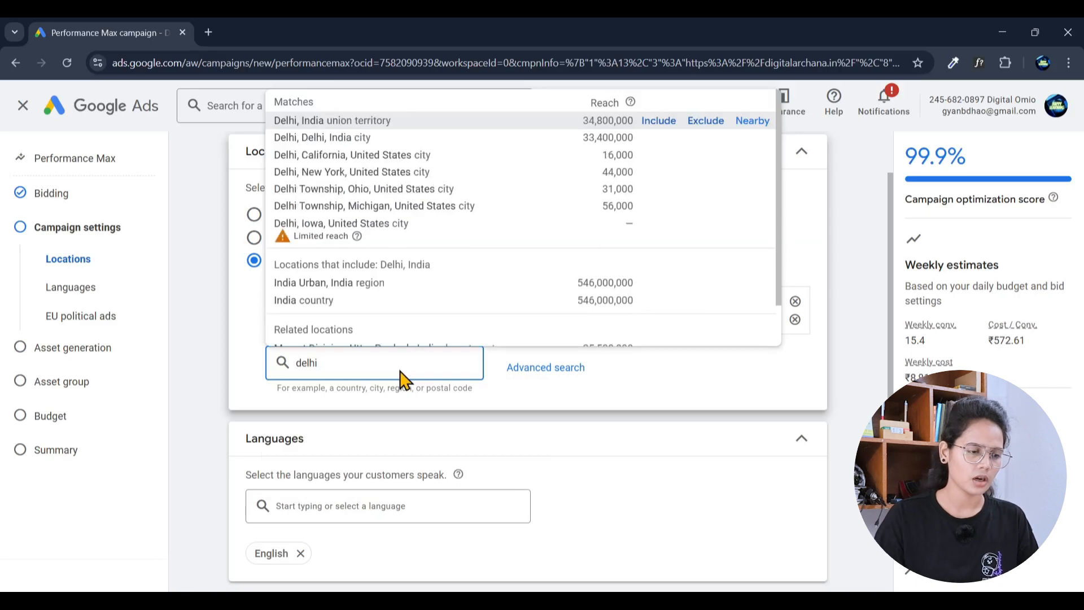
left_click(351, 120)
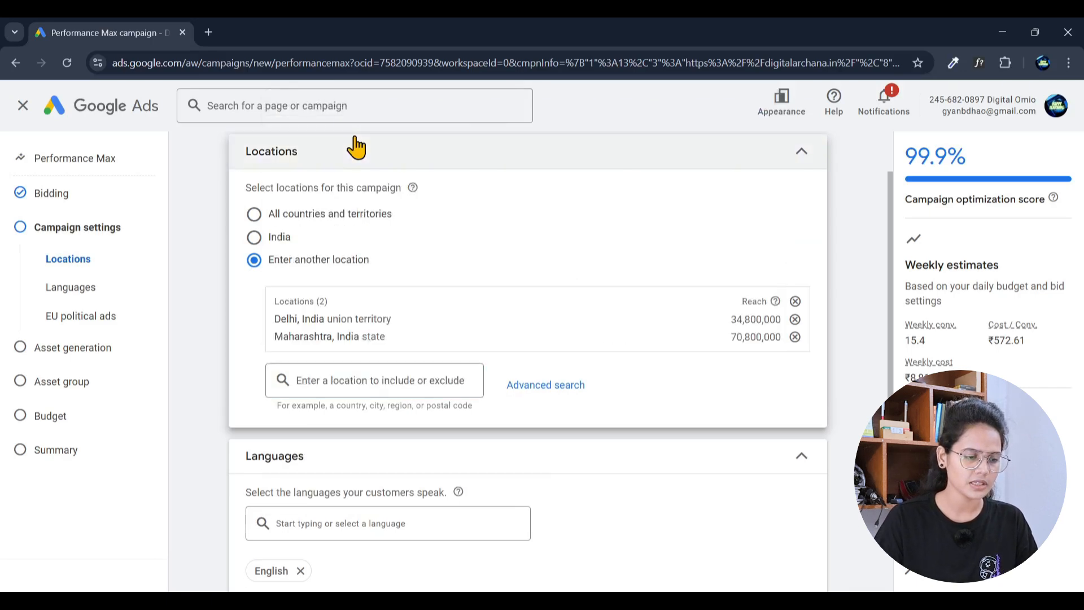
Step: Search for further locations, fixing a misspelled search, and add West Bengal
left_click(343, 380)
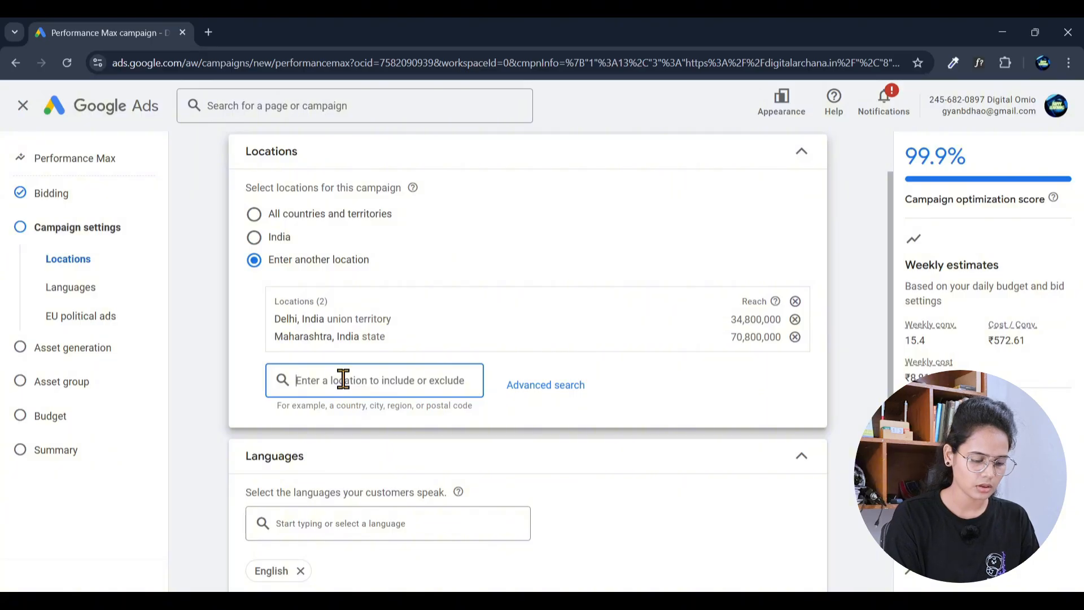
type("kar")
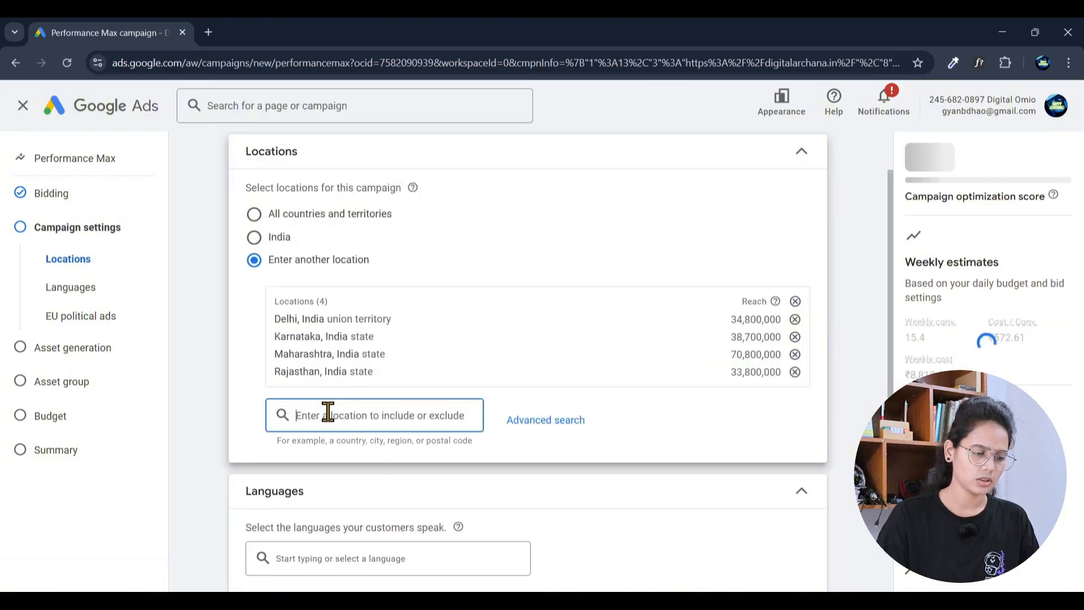
type("uth")
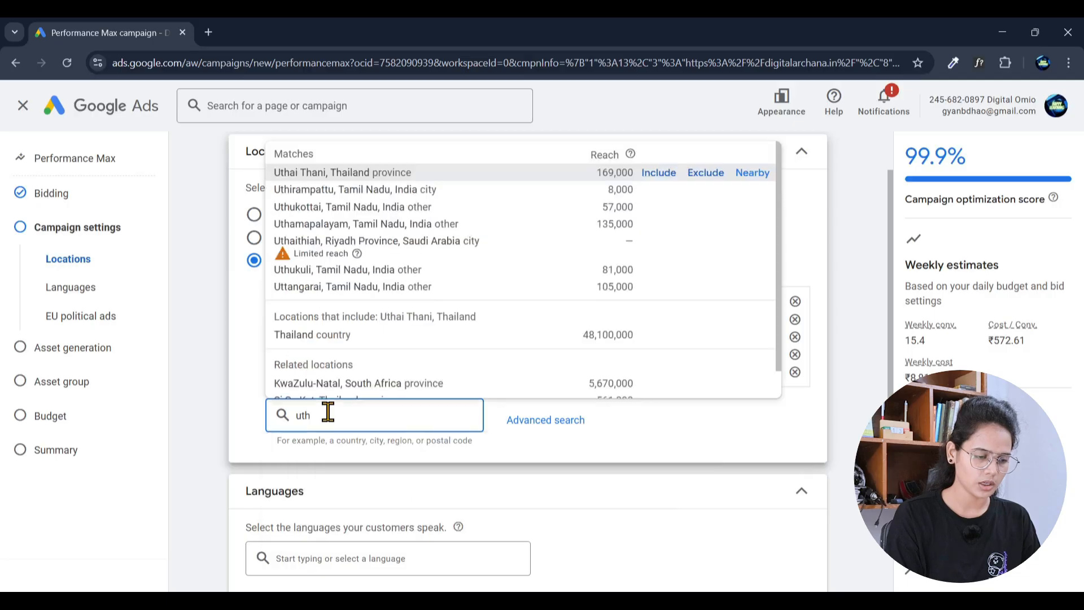
type("rak")
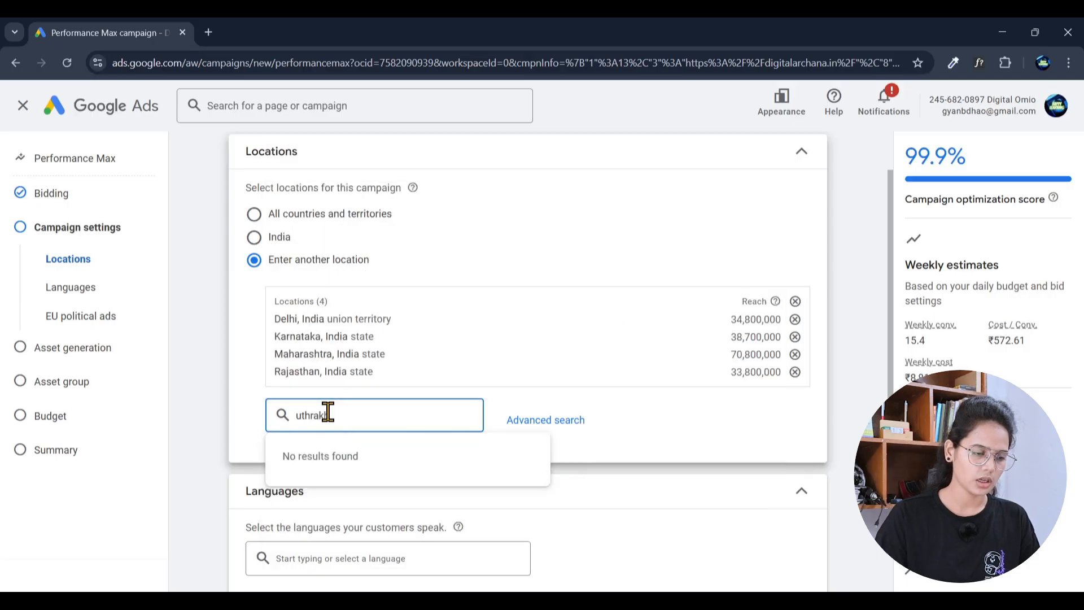
type("h")
left_click_drag(339, 415, 281, 423)
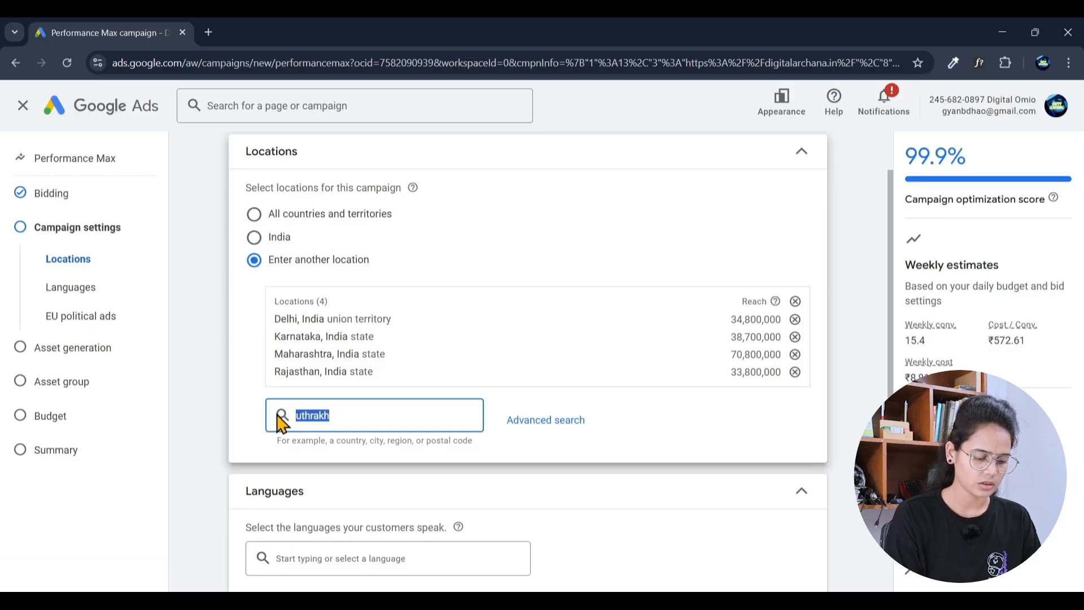
type("West b")
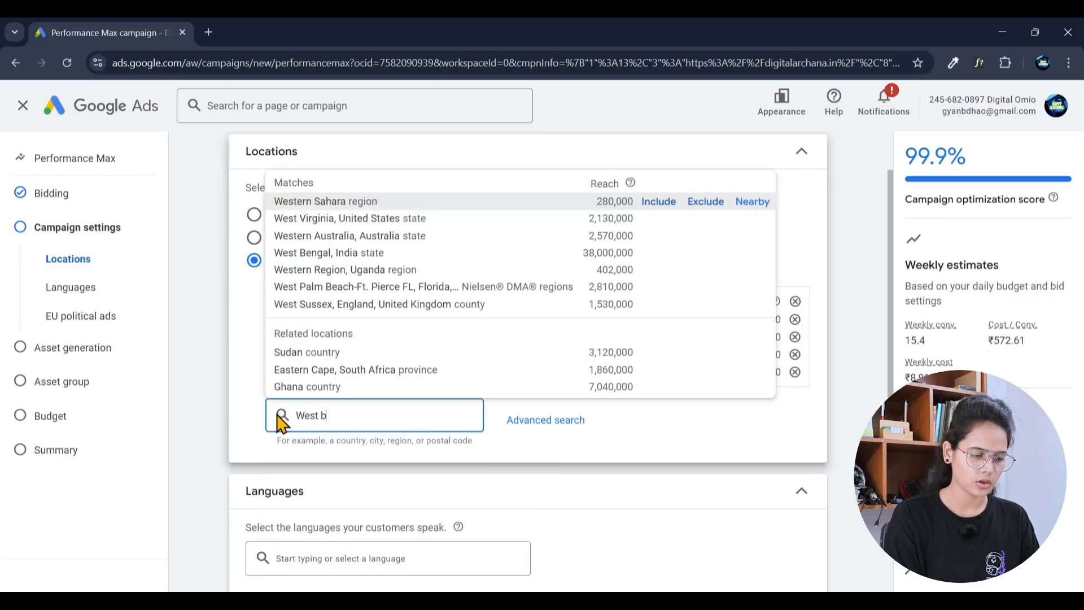
key("Return")
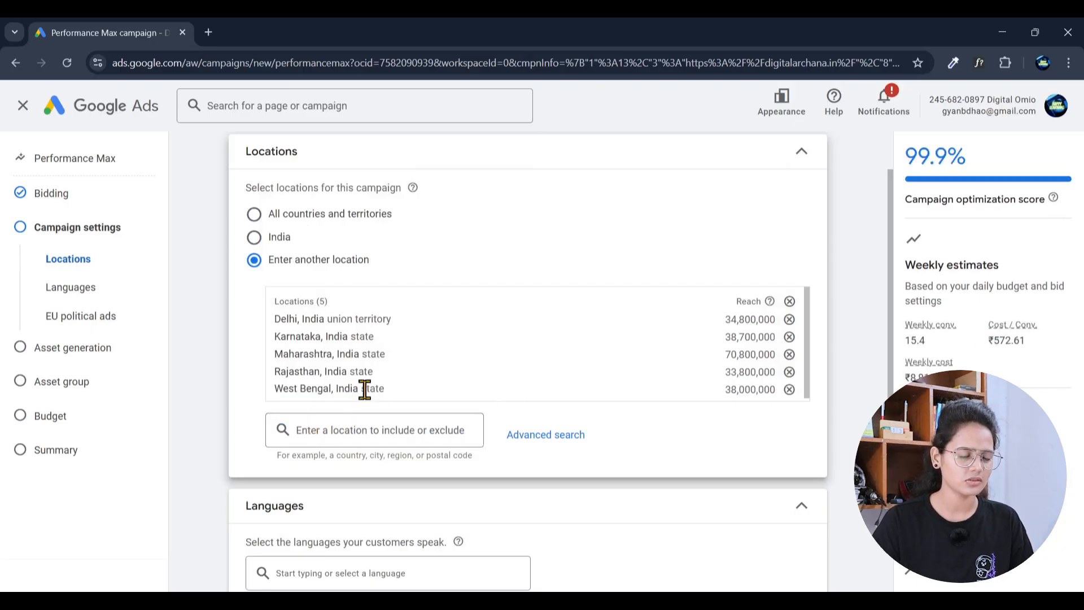
scroll(243, 396, "down", 4)
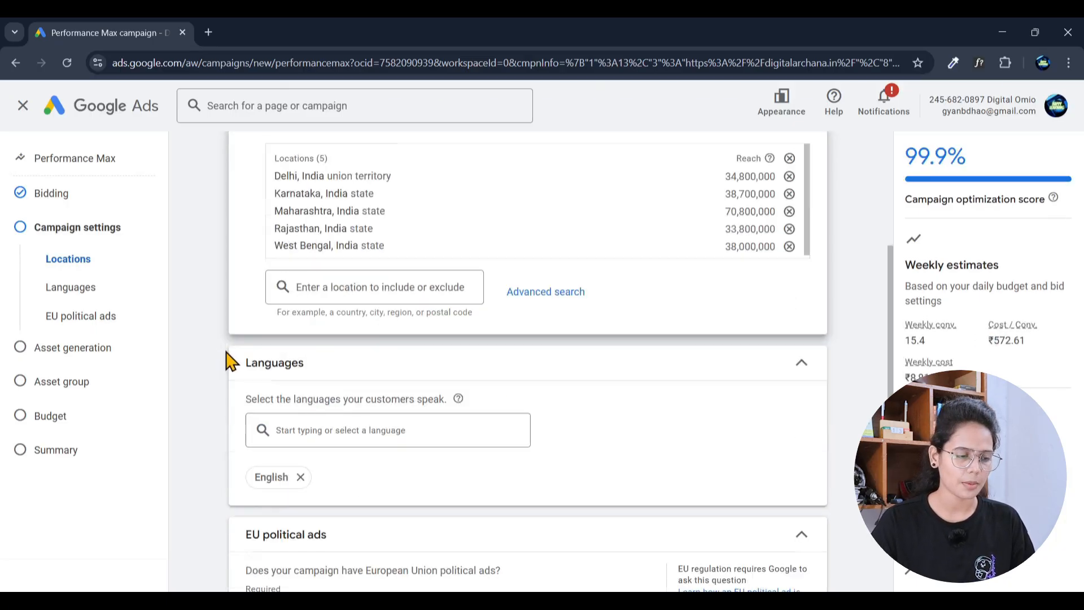
scroll(339, 323, "up", 4)
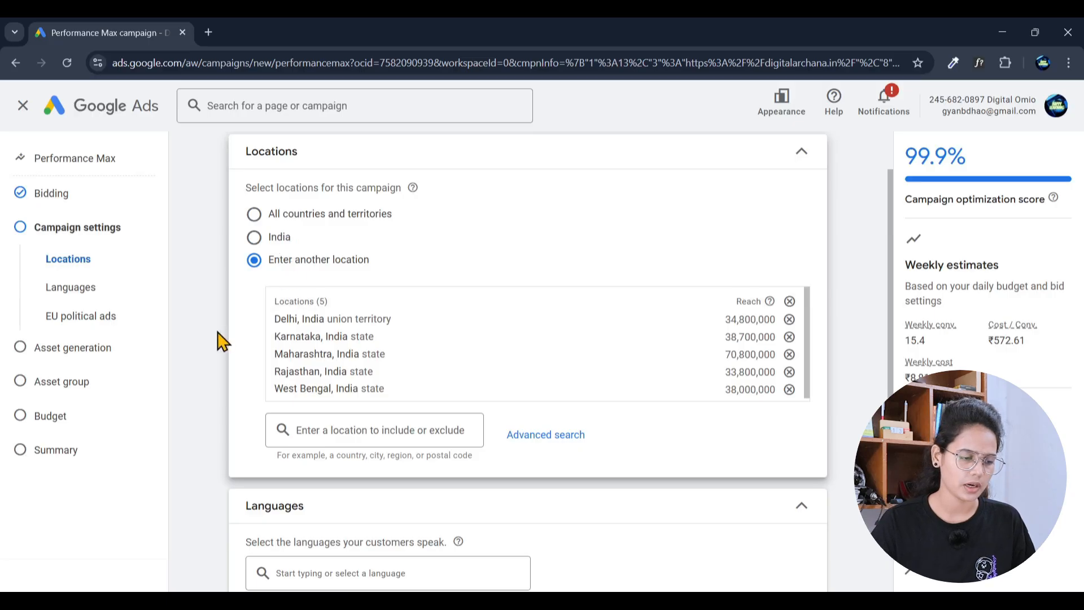
scroll(238, 339, "down", 3)
scroll(357, 359, "down", 1)
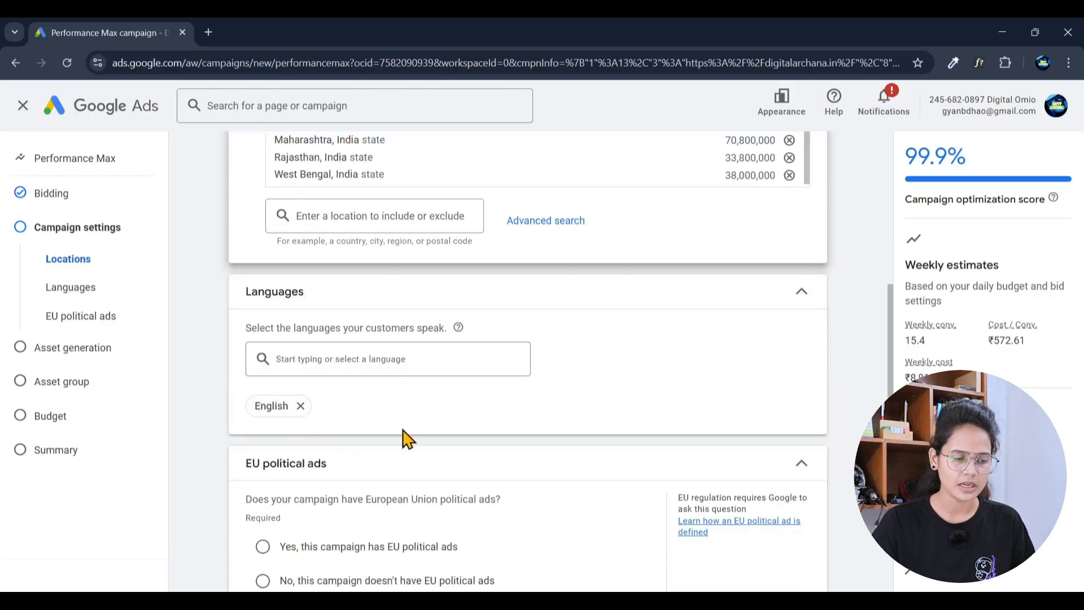
Step: Mark the campaign as having no EU political ads and expand More settings
scroll(401, 439, "down", 2)
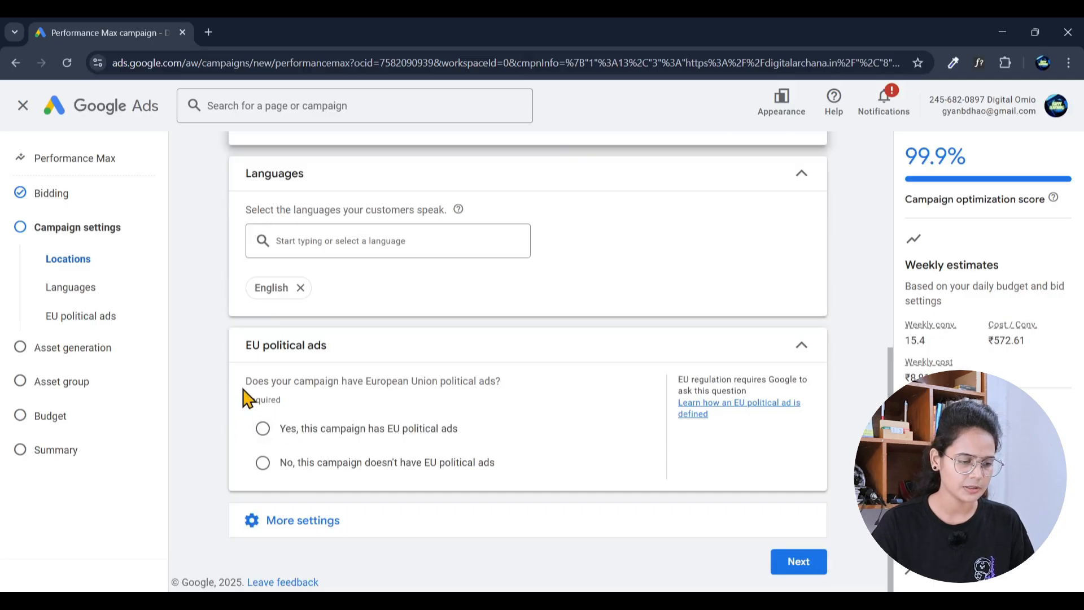
left_click(274, 466)
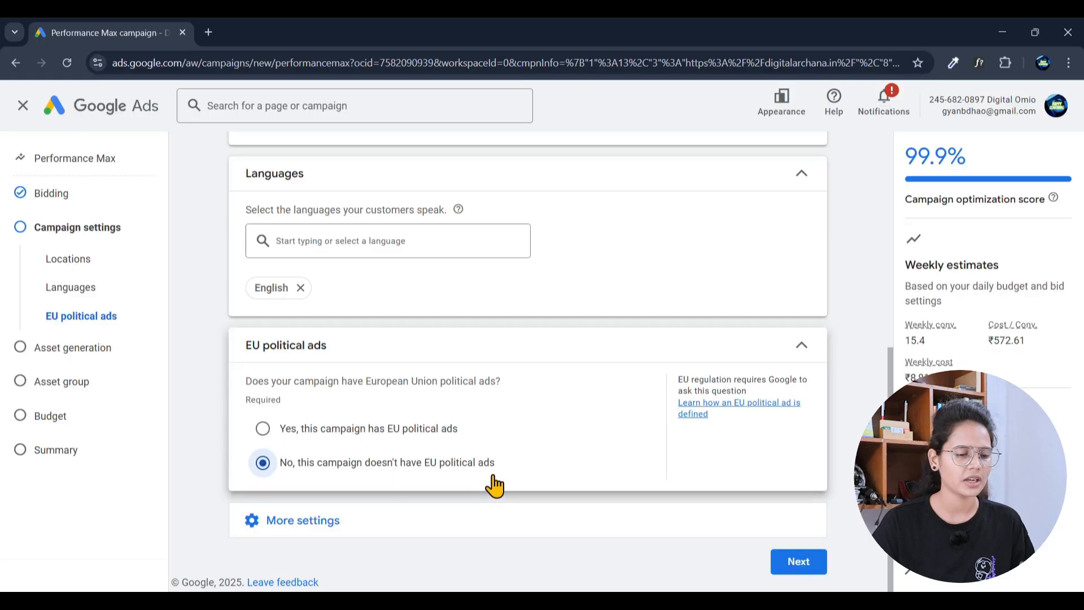
left_click(605, 525)
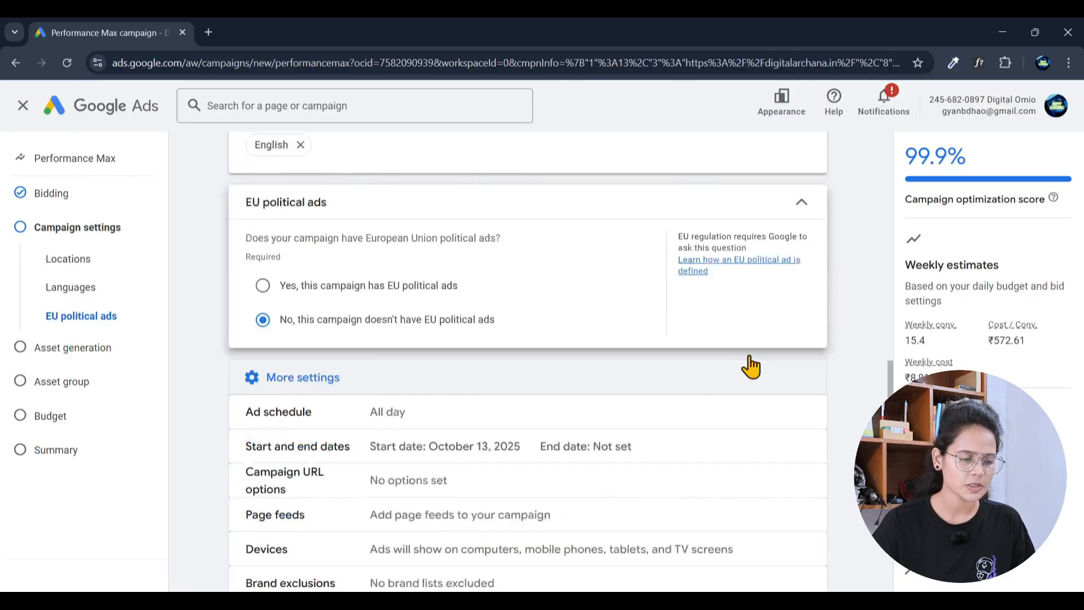
scroll(743, 363, "down", 1)
scroll(615, 334, "down", 1)
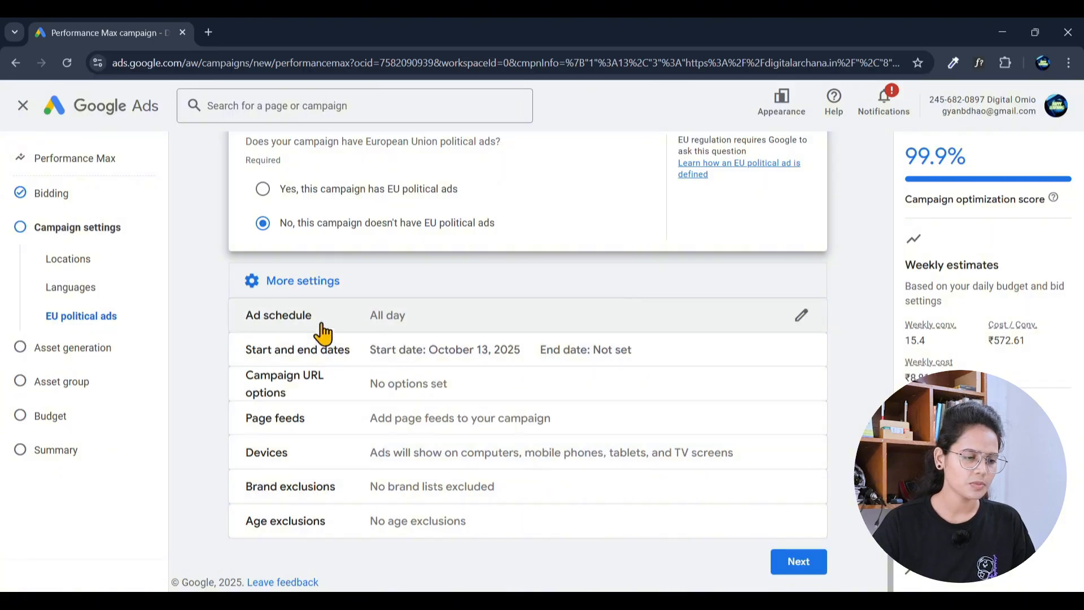
Step: Set the All days ad schedule to run from 06:30 to 23:00
left_click(801, 317)
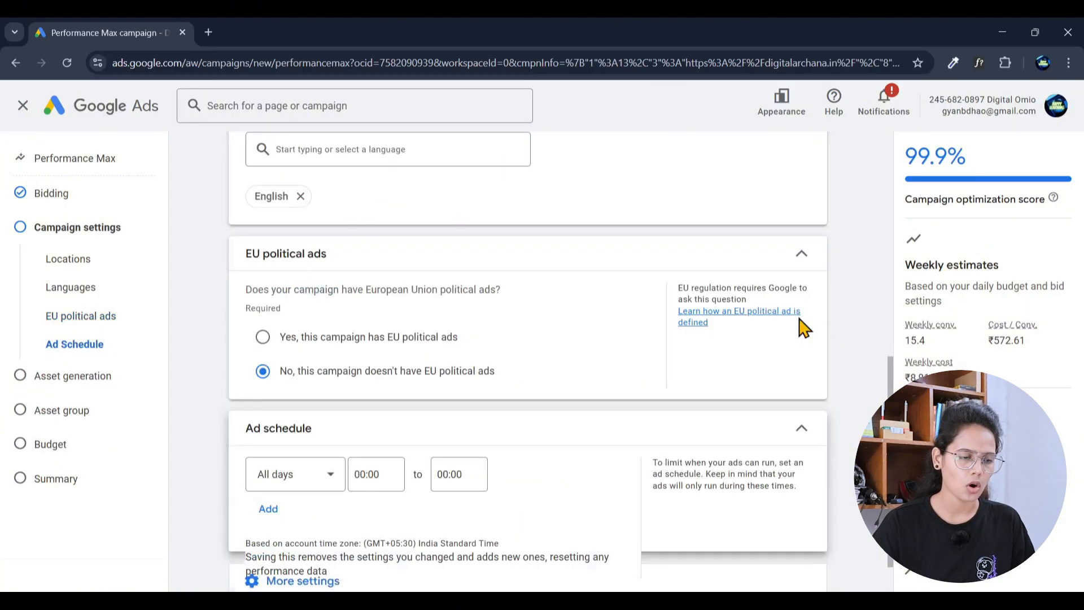
scroll(728, 405, "down", 2)
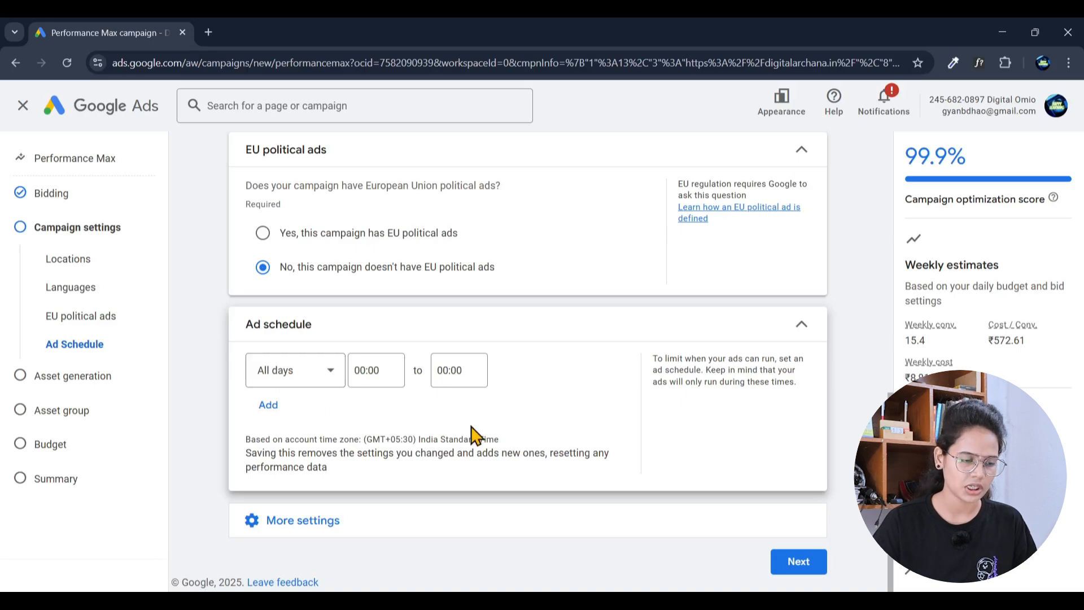
left_click(388, 370)
left_click(375, 371)
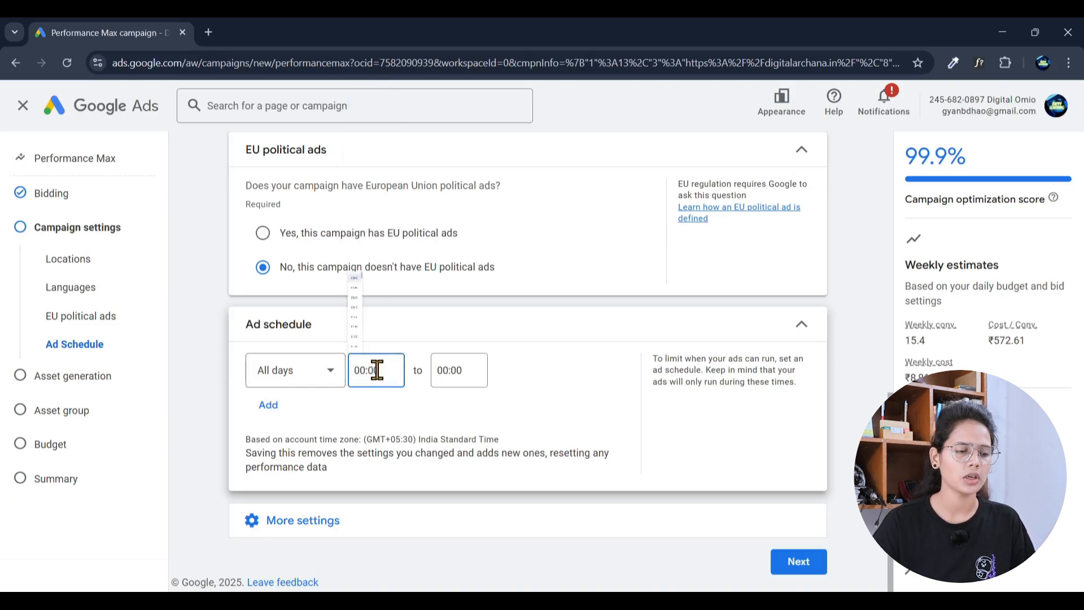
scroll(378, 310, "down", 1)
scroll(377, 310, "down", 10)
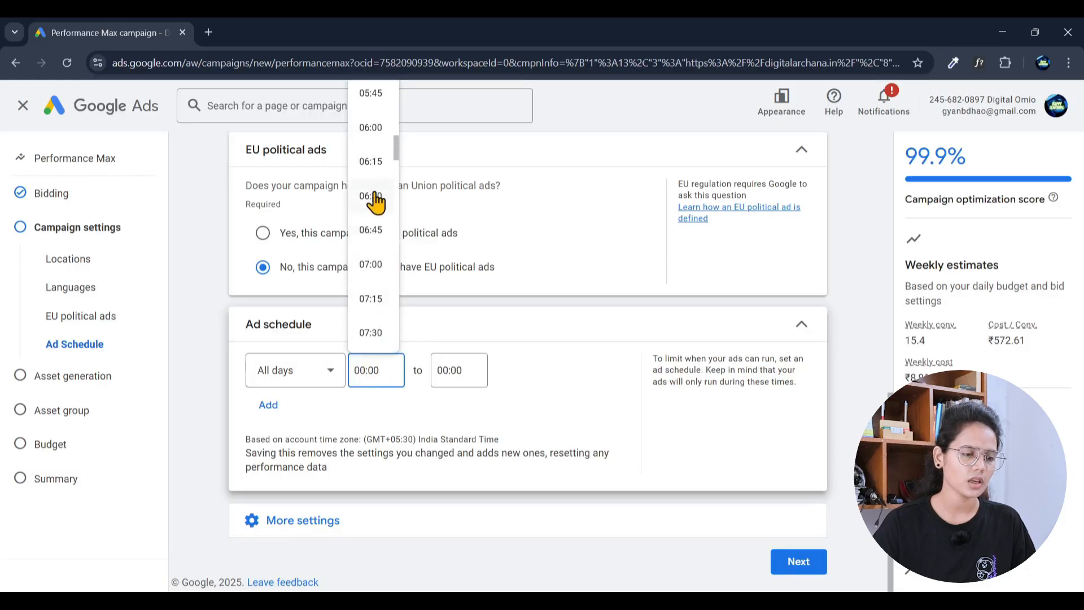
left_click(375, 198)
left_click(457, 370)
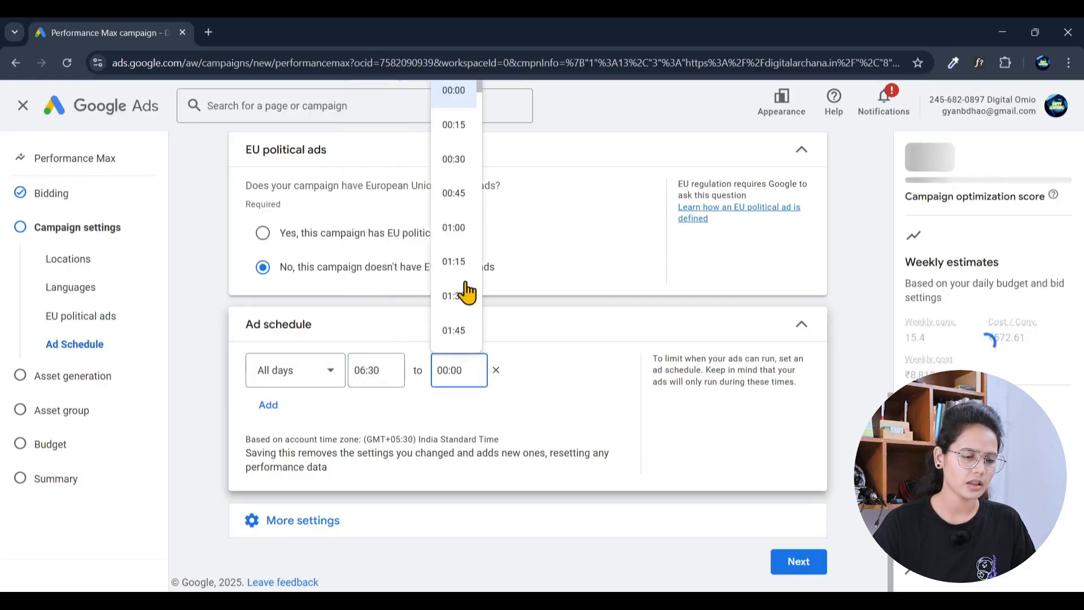
scroll(467, 293, "down", 9)
scroll(469, 295, "down", 20)
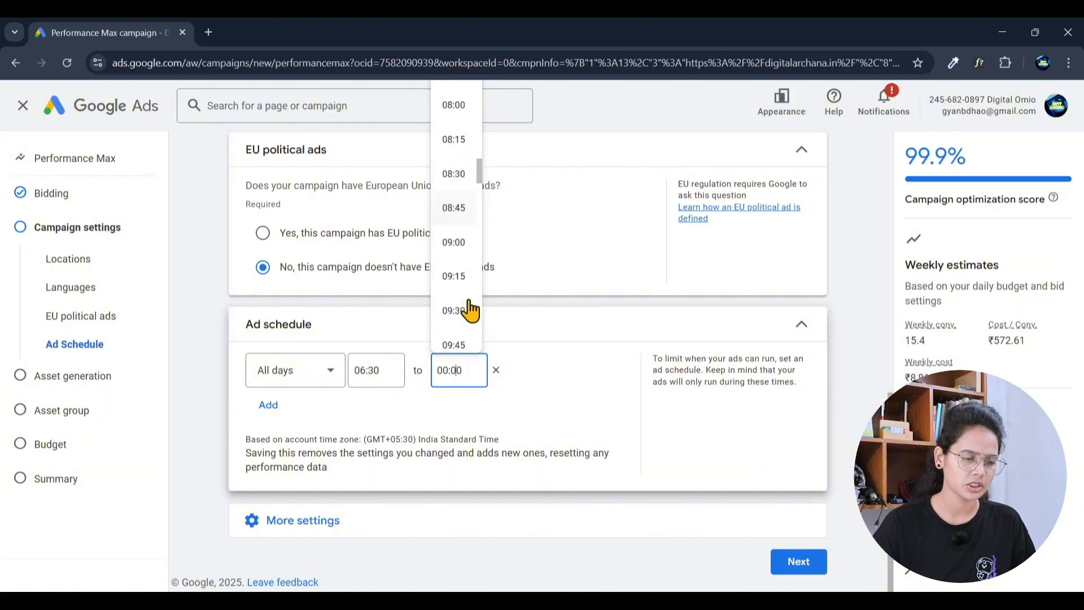
scroll(469, 309, "down", 5)
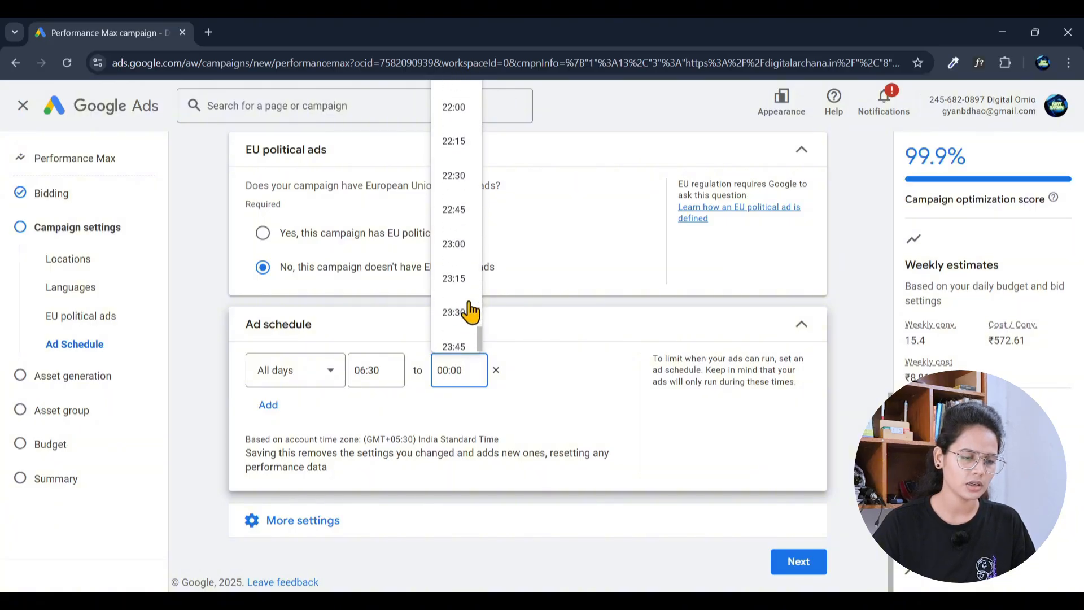
left_click(459, 244)
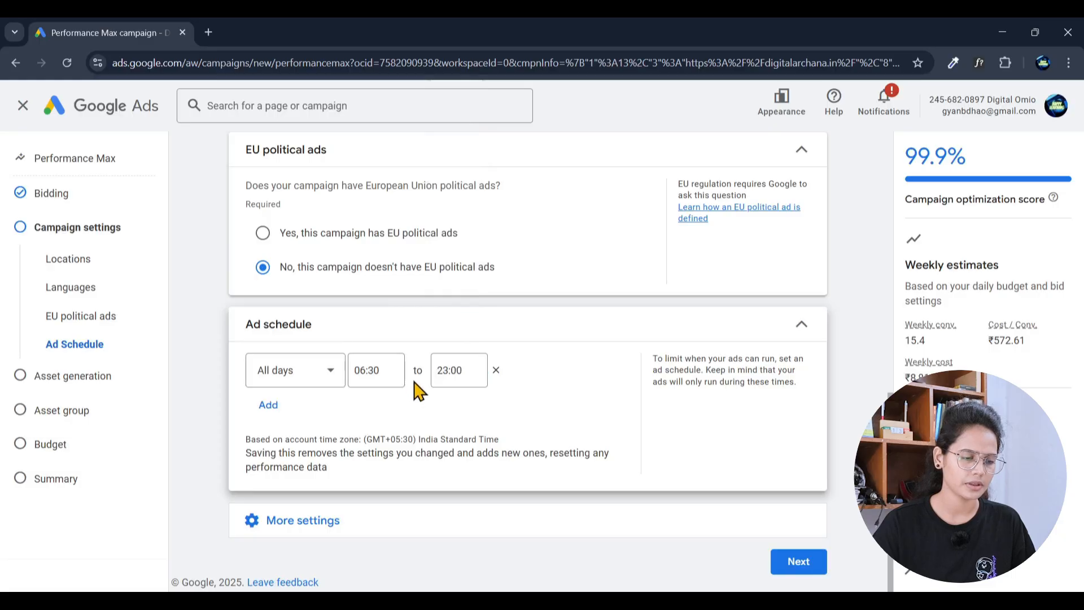
Step: Remove the extra empty schedule row and expand the remaining settings
left_click(268, 405)
left_click(303, 427)
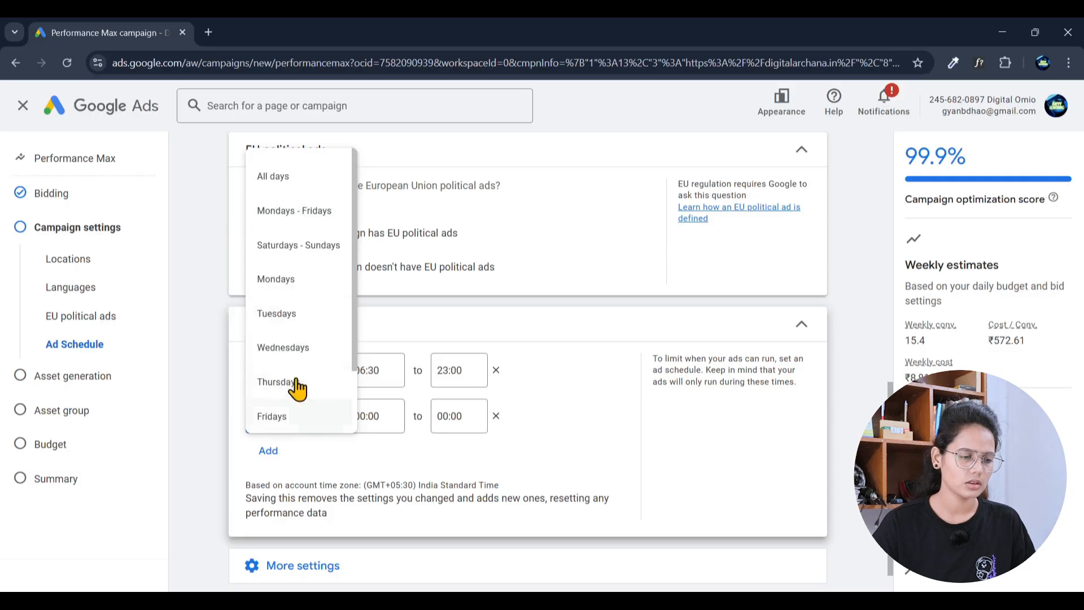
scroll(294, 387, "down", 2)
left_click(479, 450)
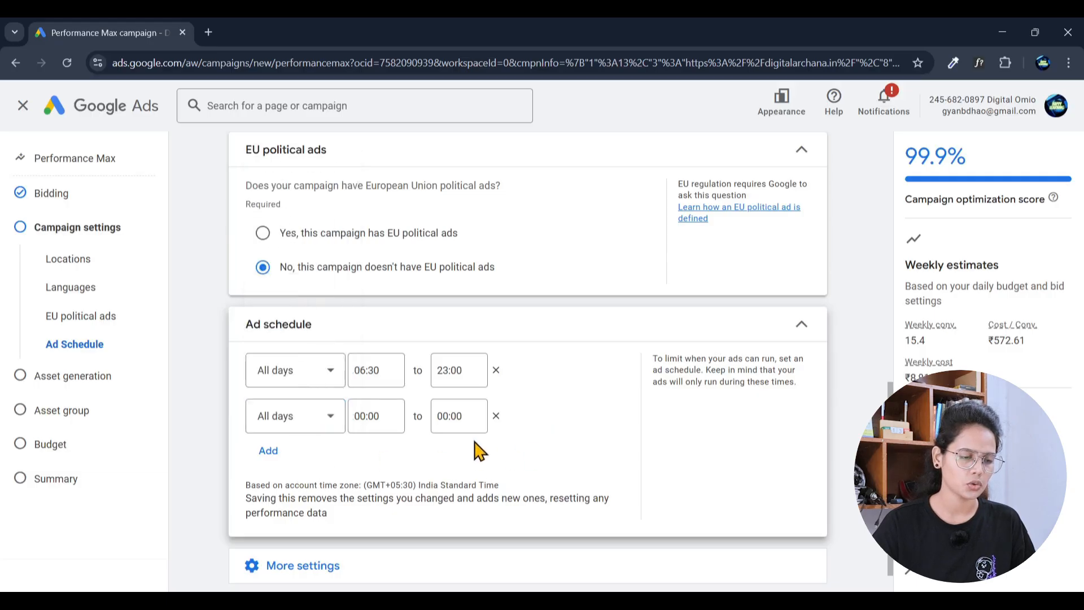
left_click(496, 416)
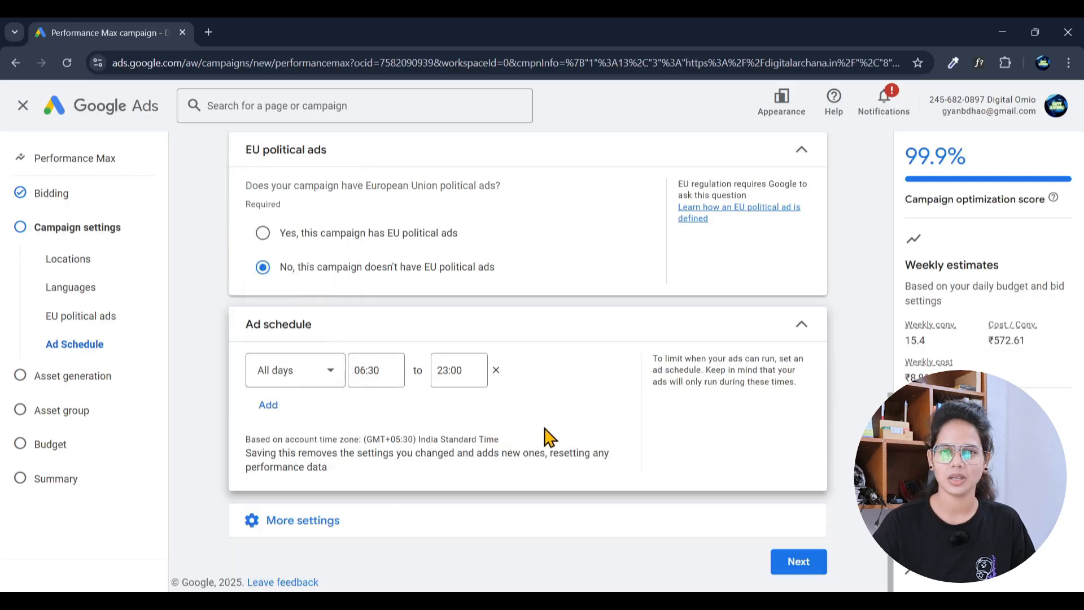
left_click(309, 523)
scroll(484, 471, "down", 3)
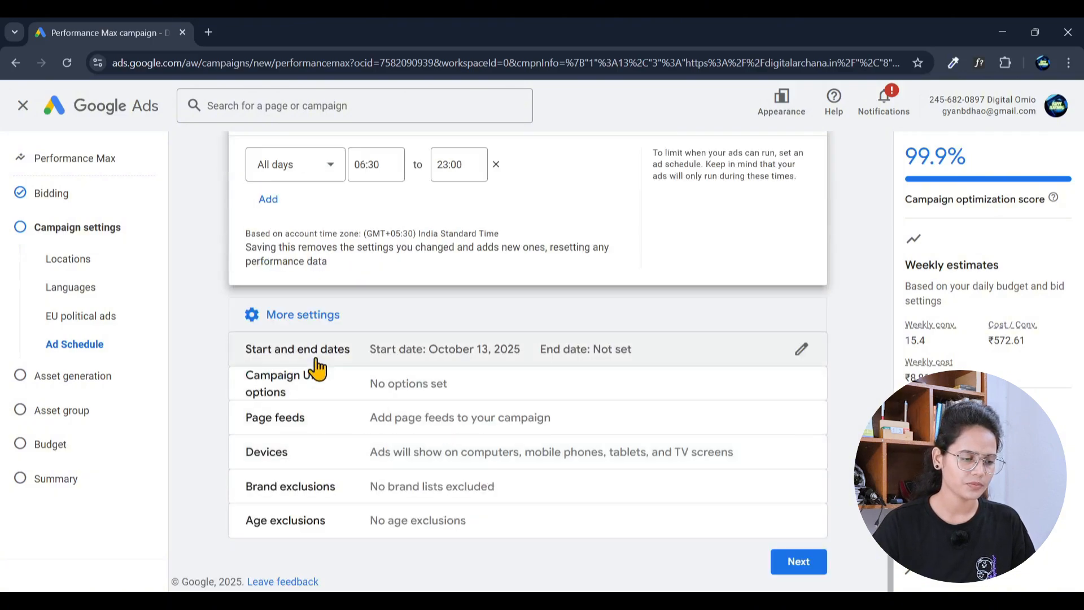
Step: Keep the Oct 13, 2025 start date and set the end date to Nov 18, 2025
left_click(801, 348)
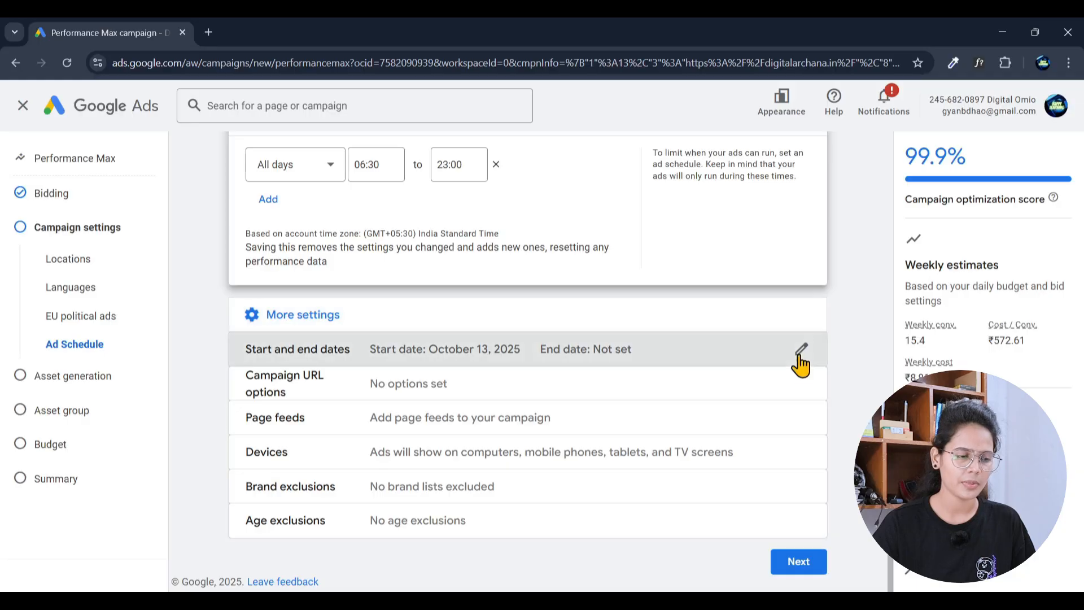
scroll(554, 475, "down", 1)
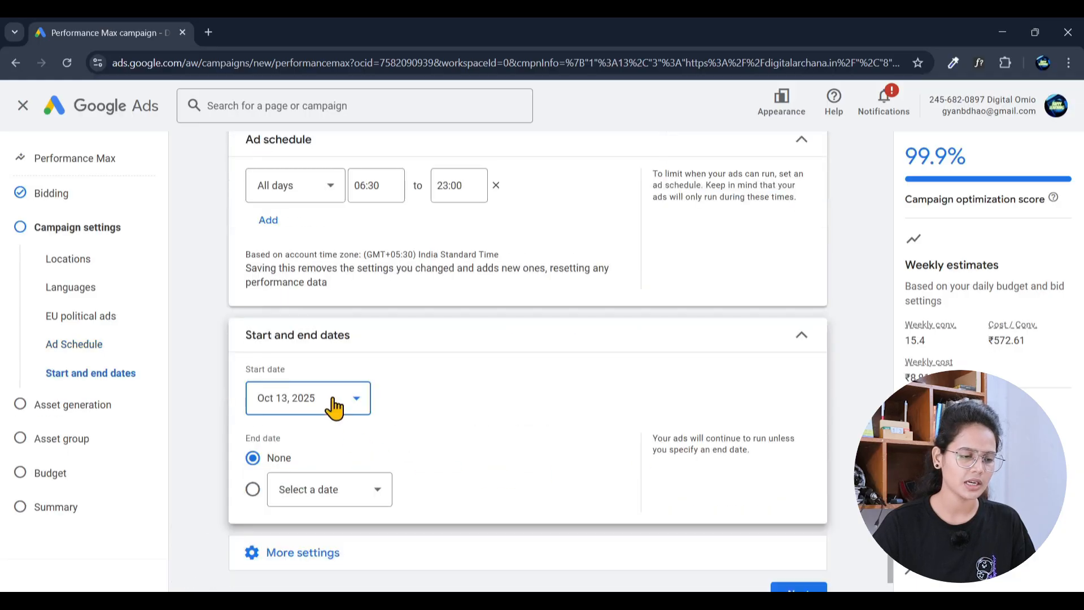
left_click(336, 405)
scroll(452, 492, "down", 1)
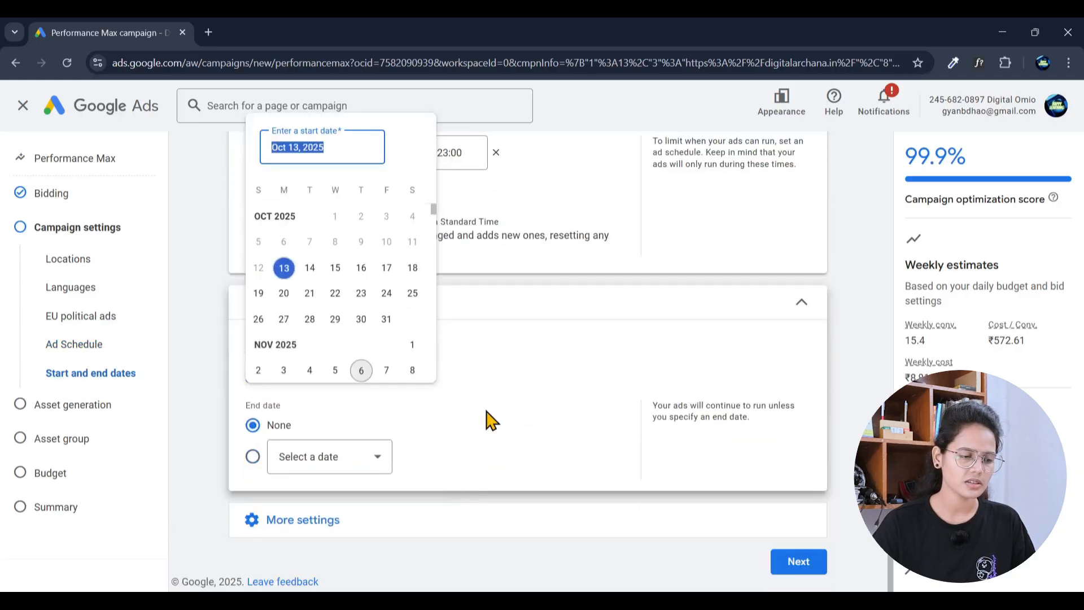
left_click(368, 460)
left_click(343, 466)
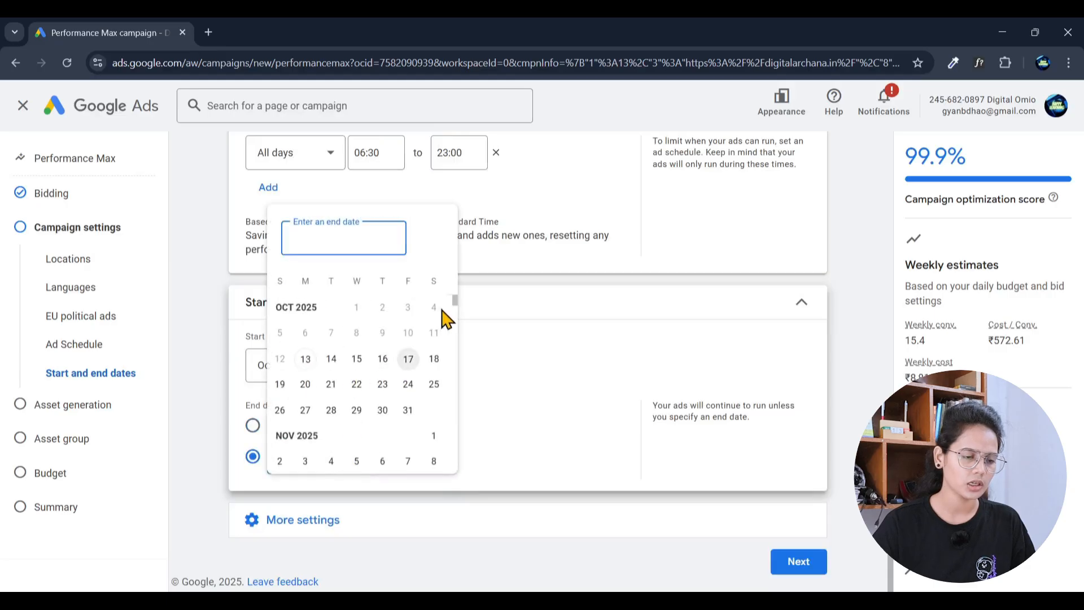
scroll(342, 399, "down", 3)
left_click(332, 370)
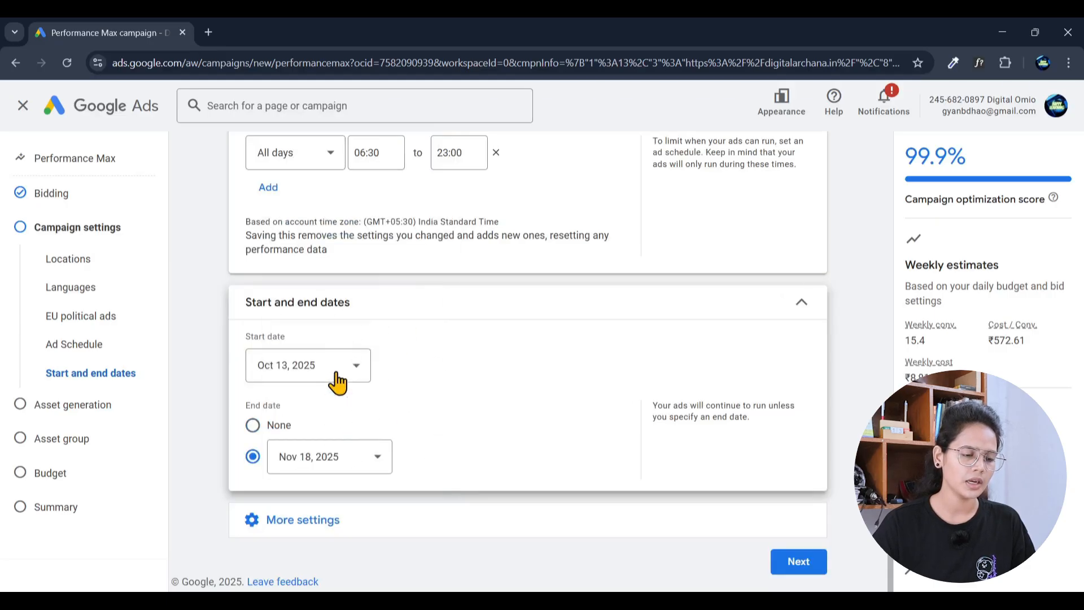
left_click(417, 515)
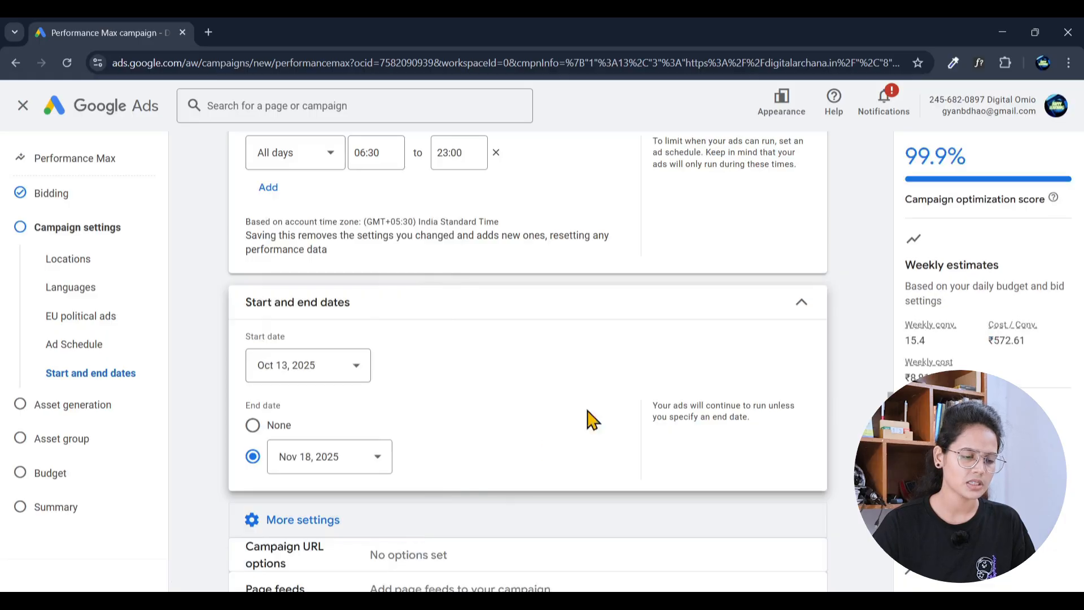
scroll(599, 406, "down", 3)
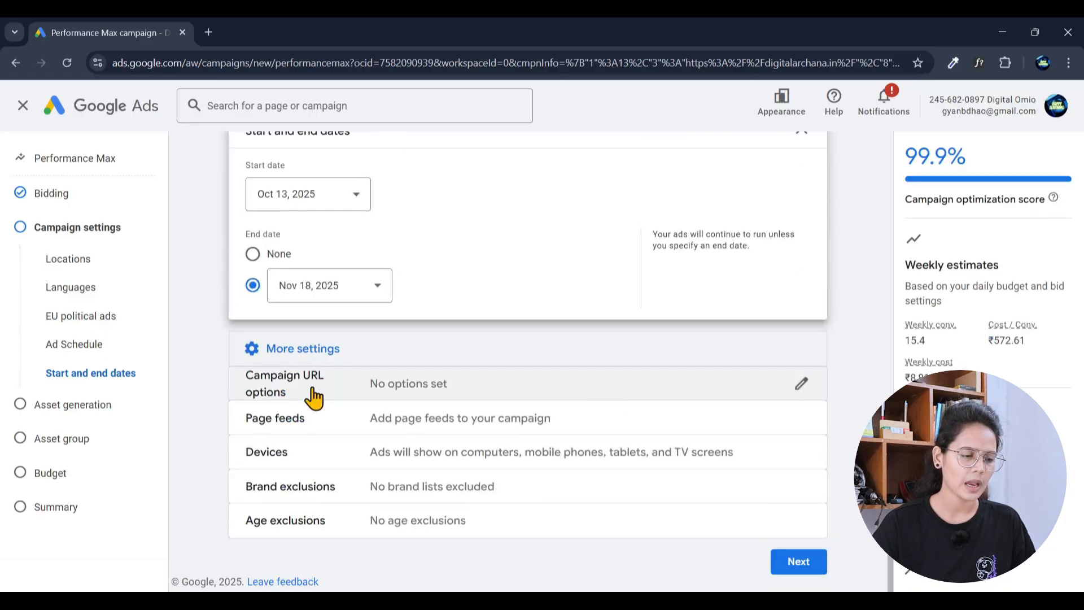
left_click(801, 392)
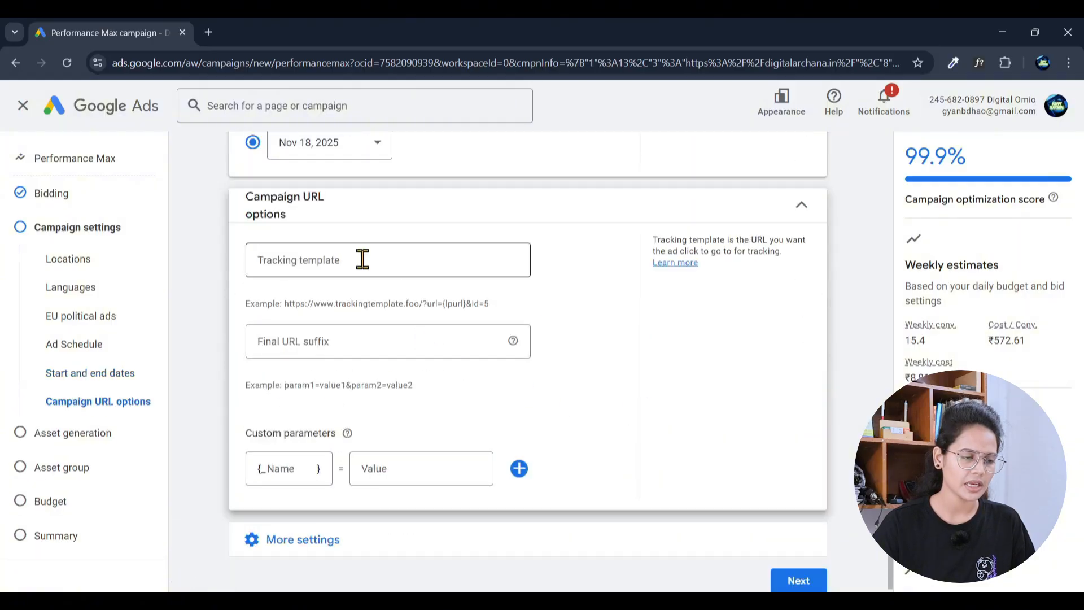
left_click(363, 260)
left_click(393, 346)
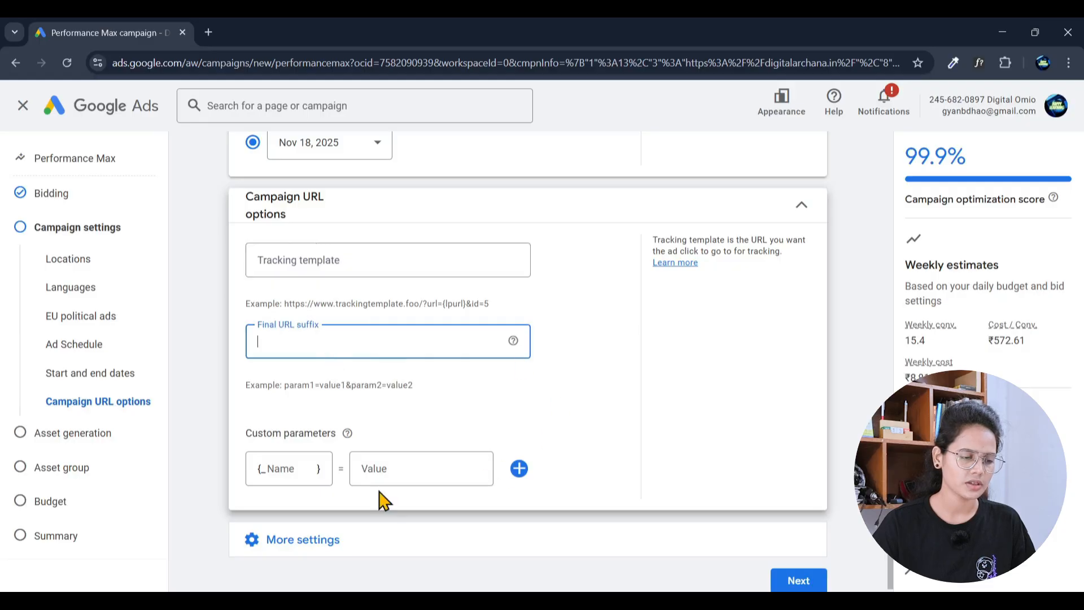
left_click(801, 209)
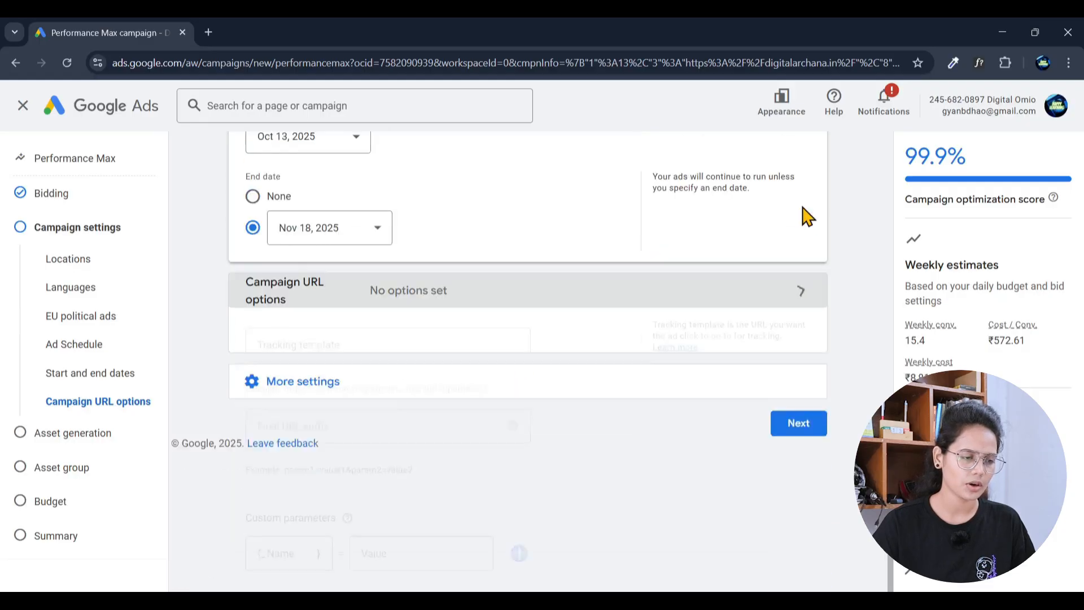
left_click(530, 361)
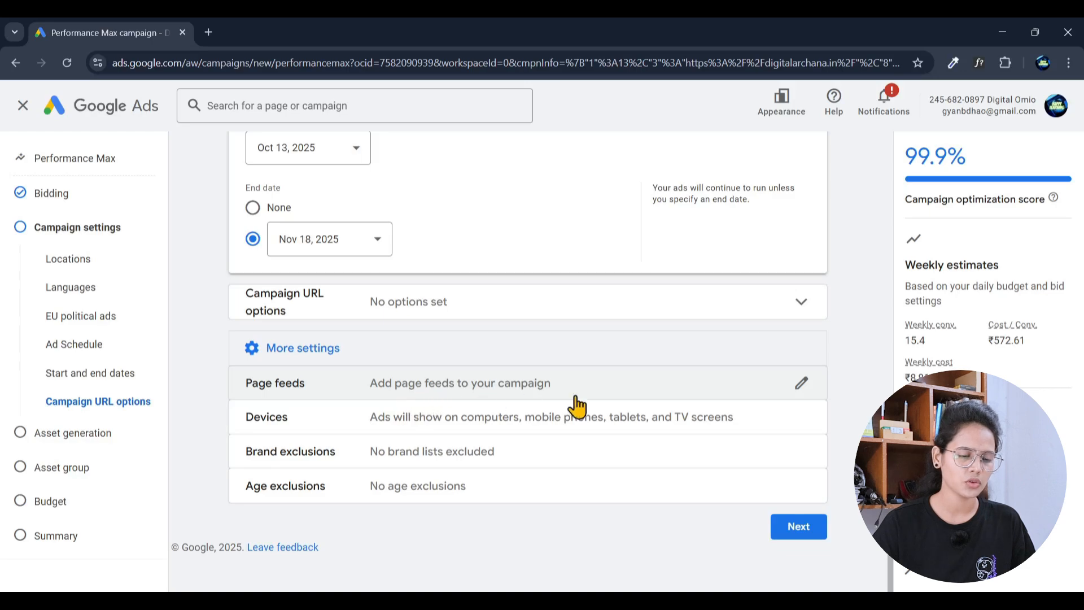
left_click(799, 386)
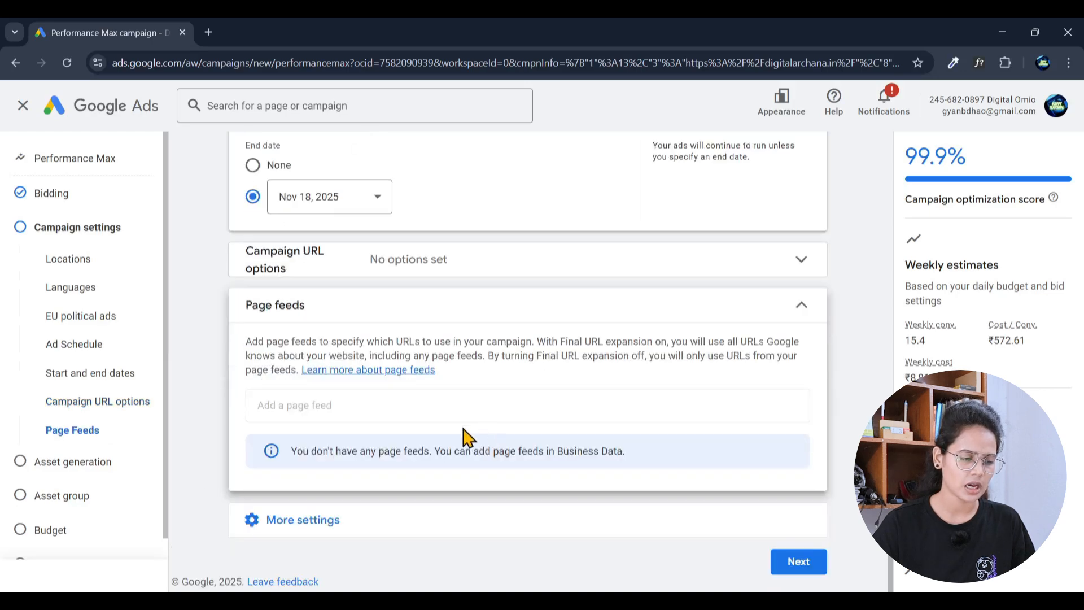
left_click(782, 310)
left_click(514, 391)
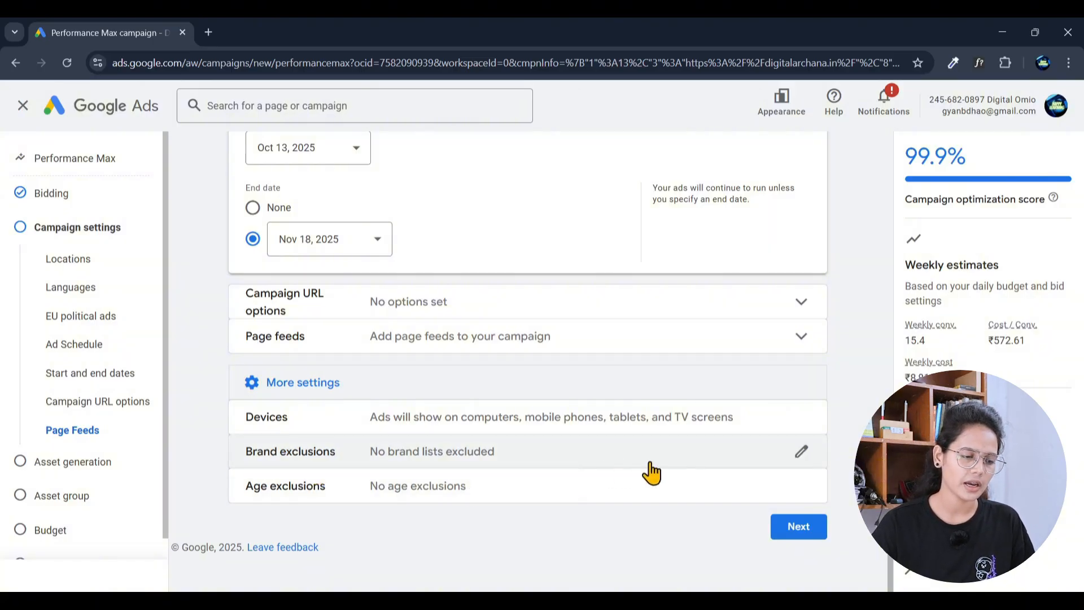
Step: Search brand lists for 'info' in Brand exclusions, then clear it, excluding no brands
left_click(802, 452)
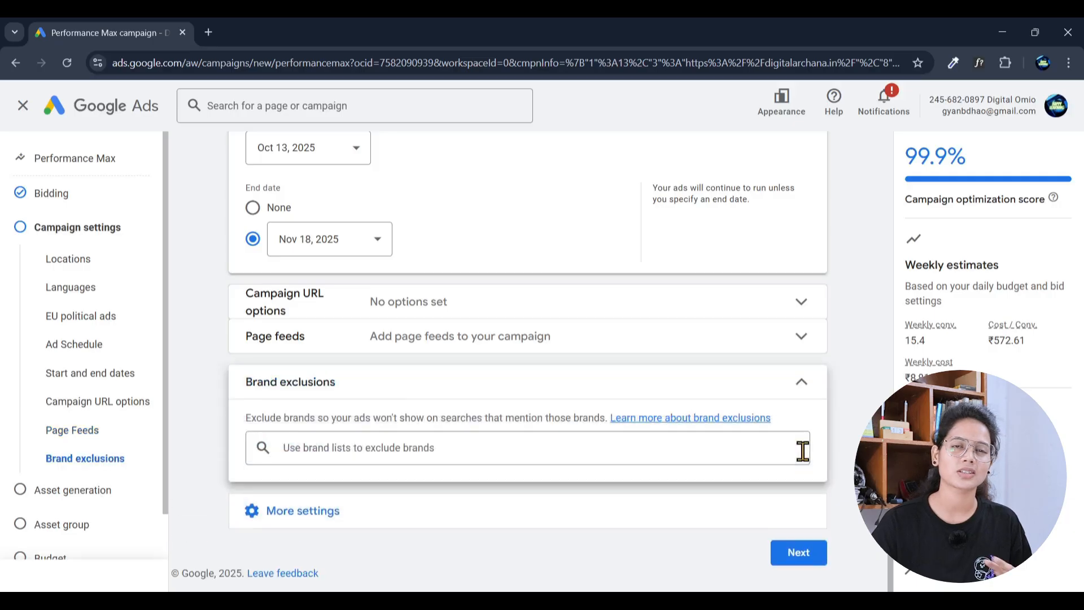
left_click(479, 455)
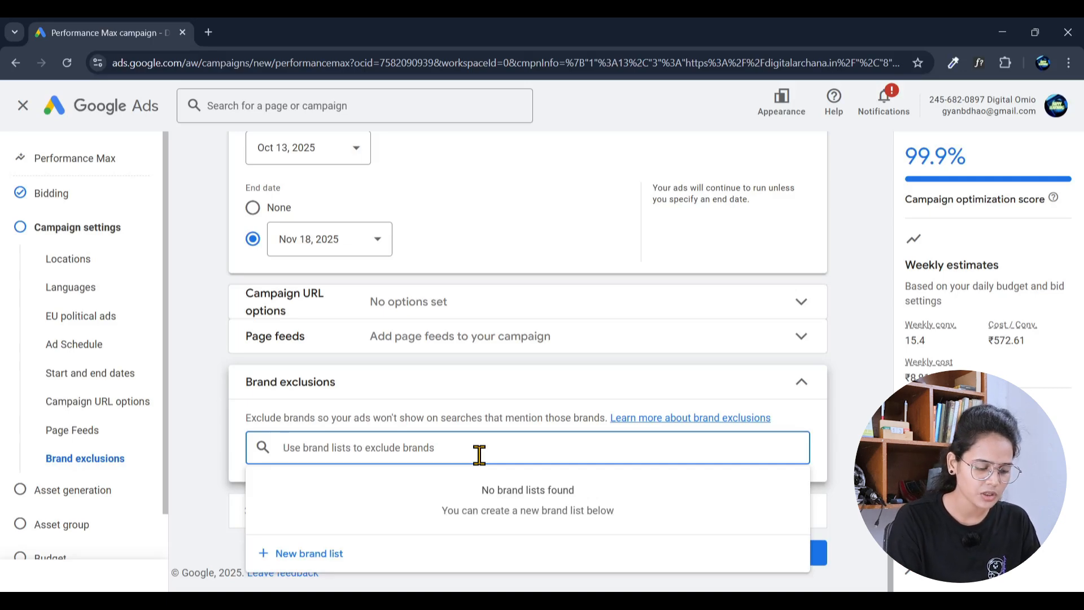
type("infosy")
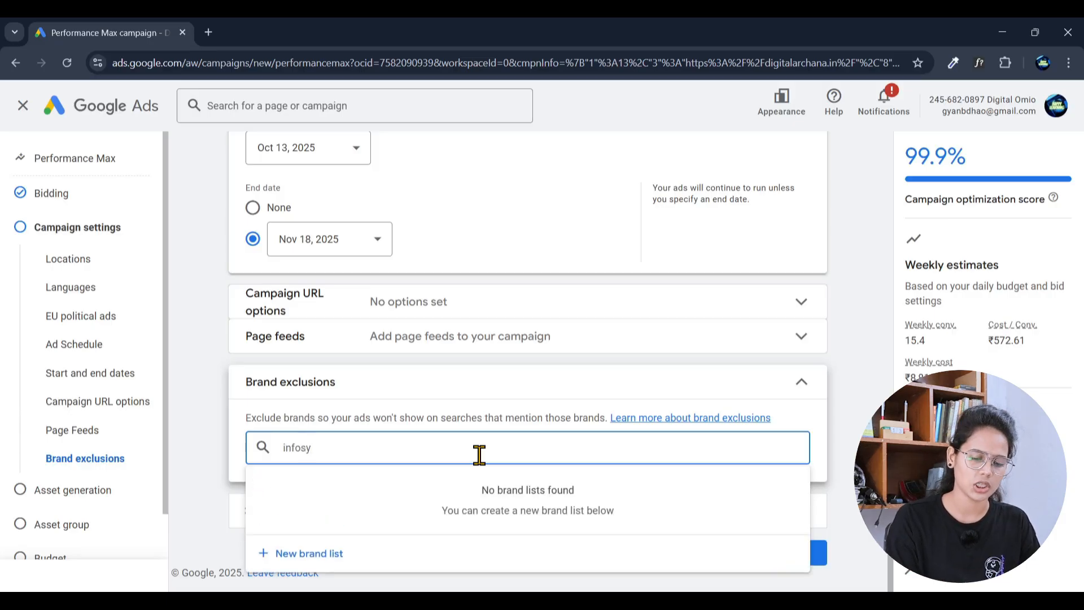
key("BackSpace")
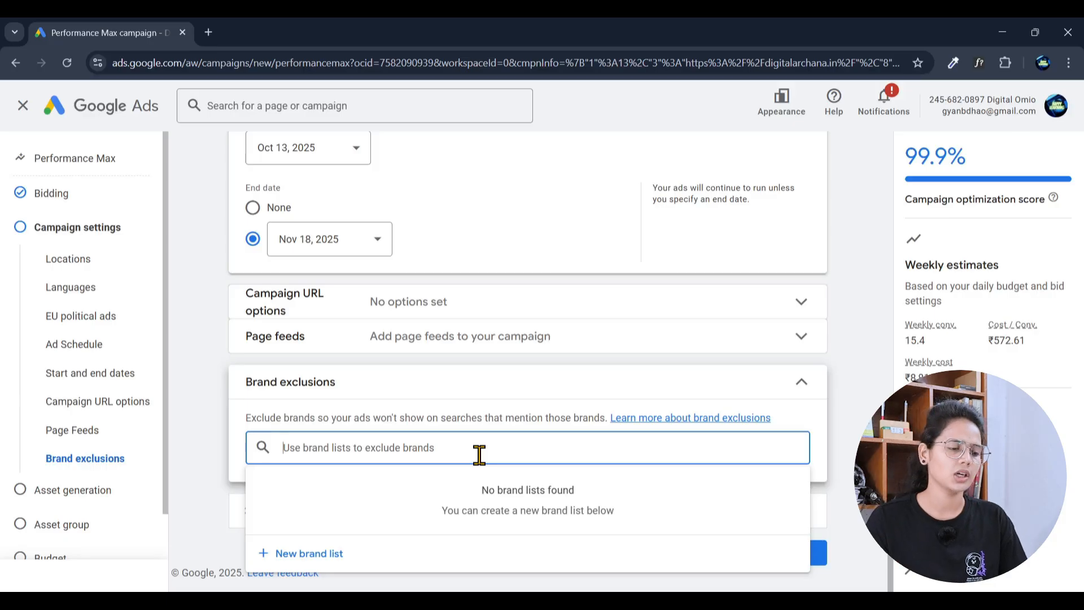
left_click(218, 419)
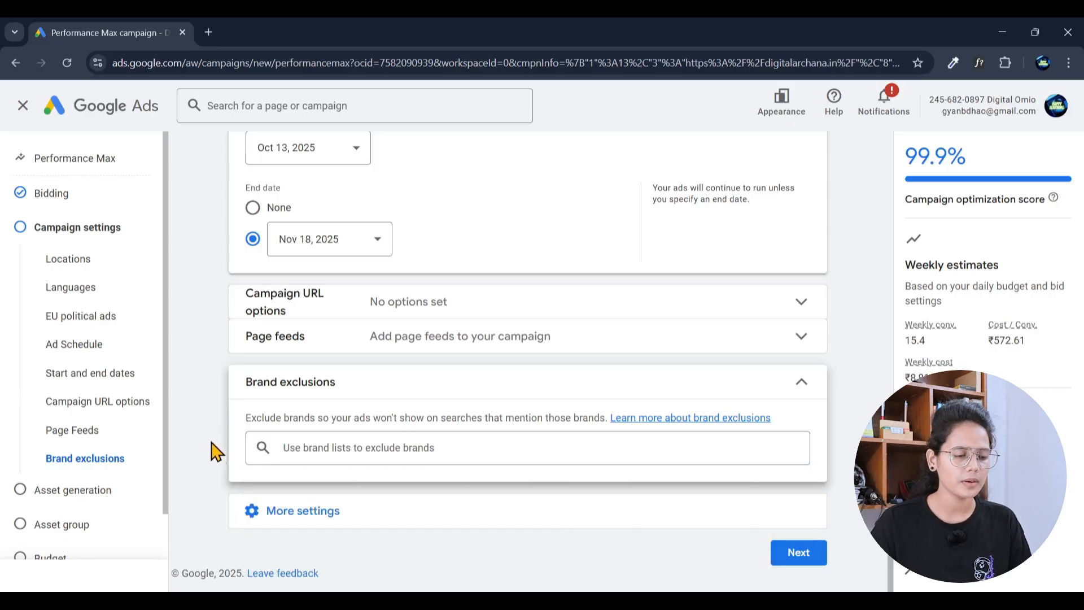
left_click(307, 511)
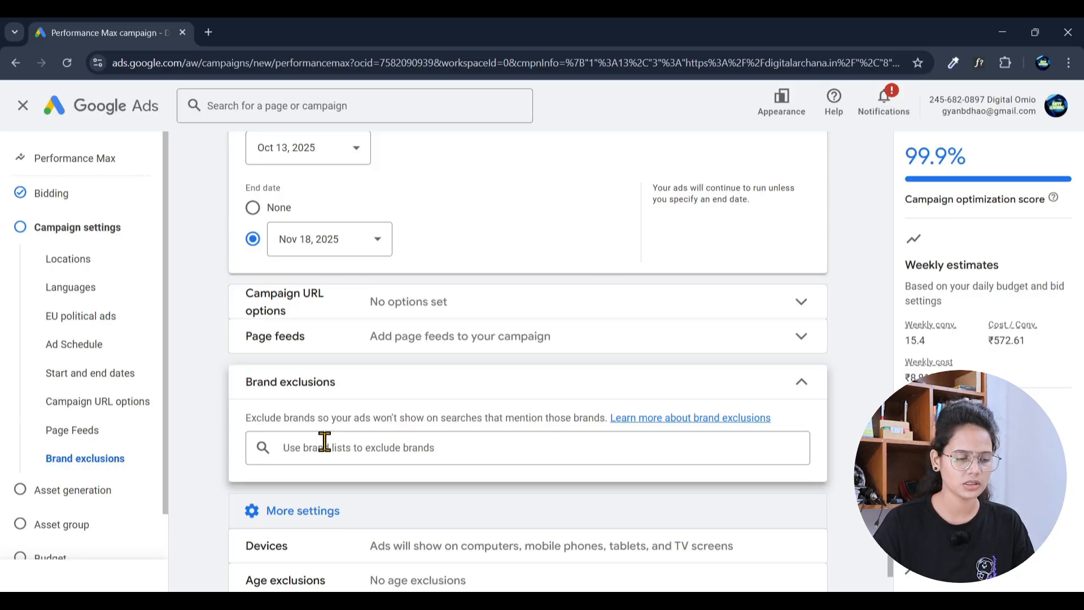
scroll(323, 446, "down", 2)
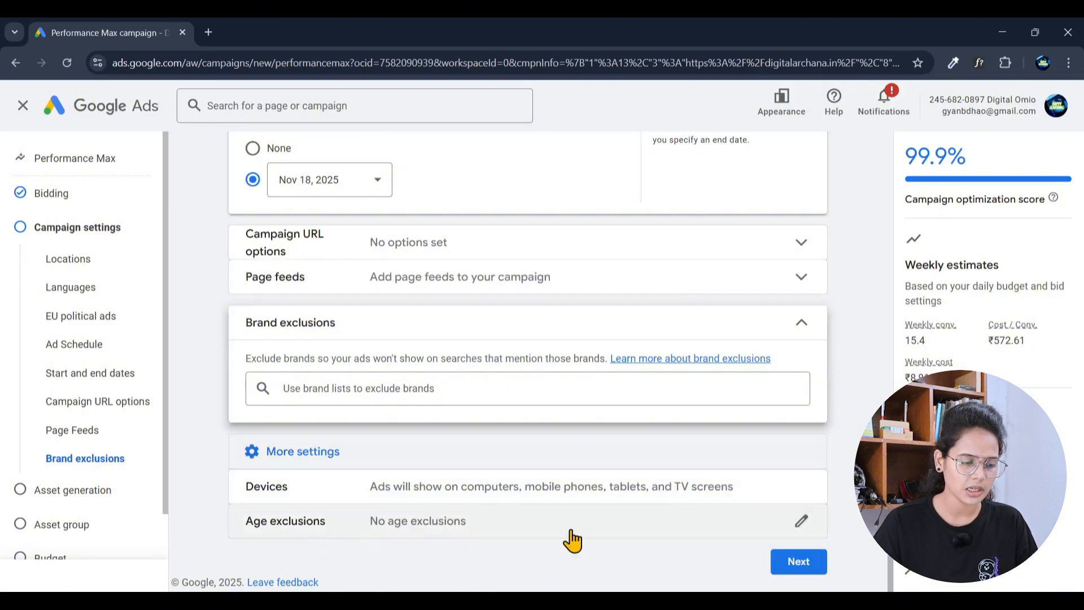
Step: Try excluding the 65+ age range, then undo it and collapse age exclusions
left_click(802, 521)
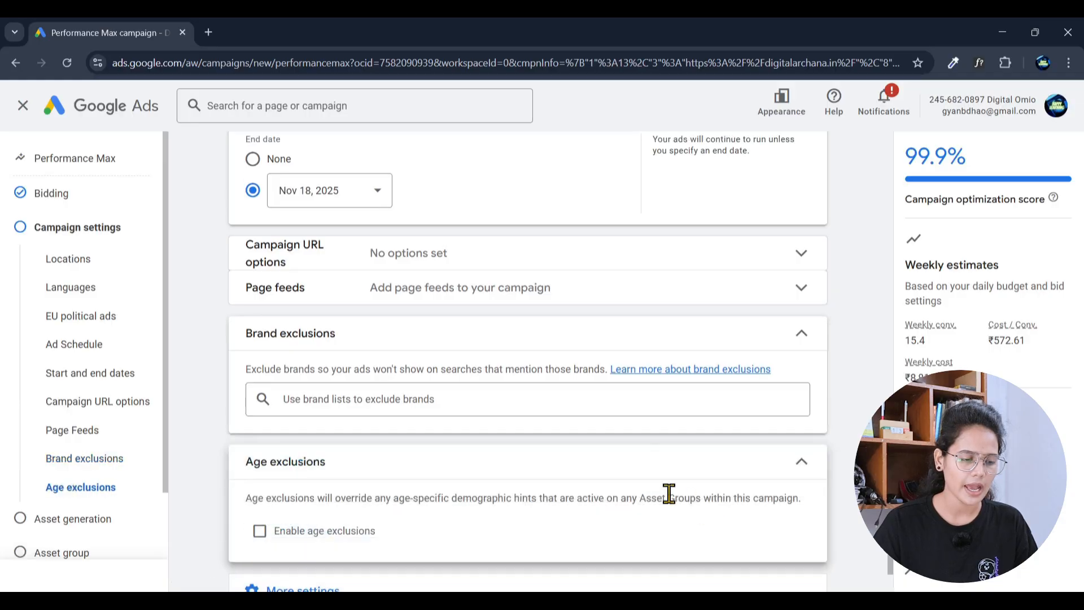
scroll(669, 494, "down", 2)
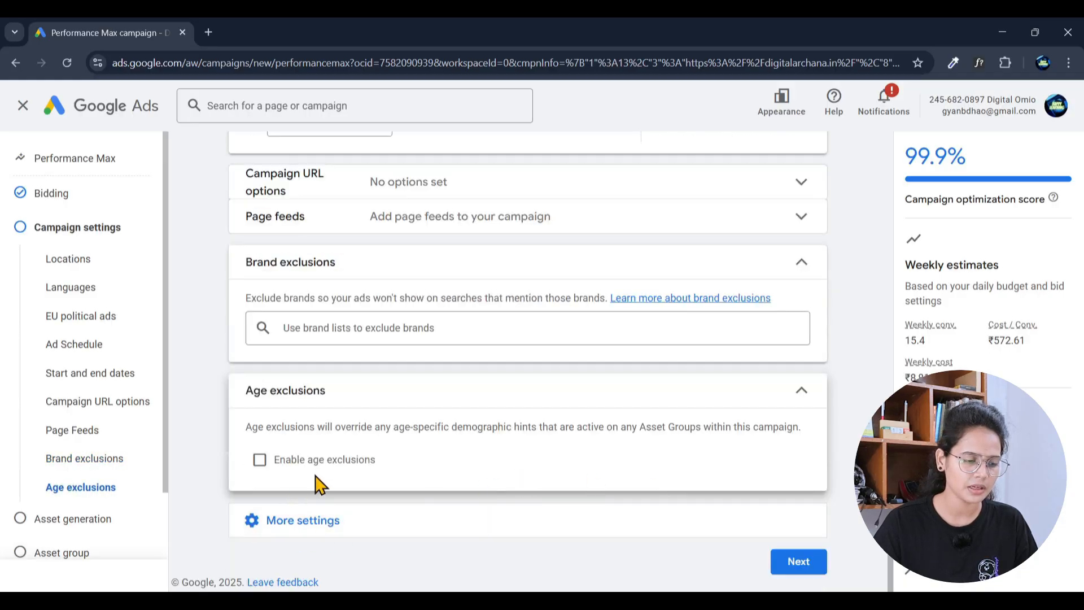
left_click(259, 462)
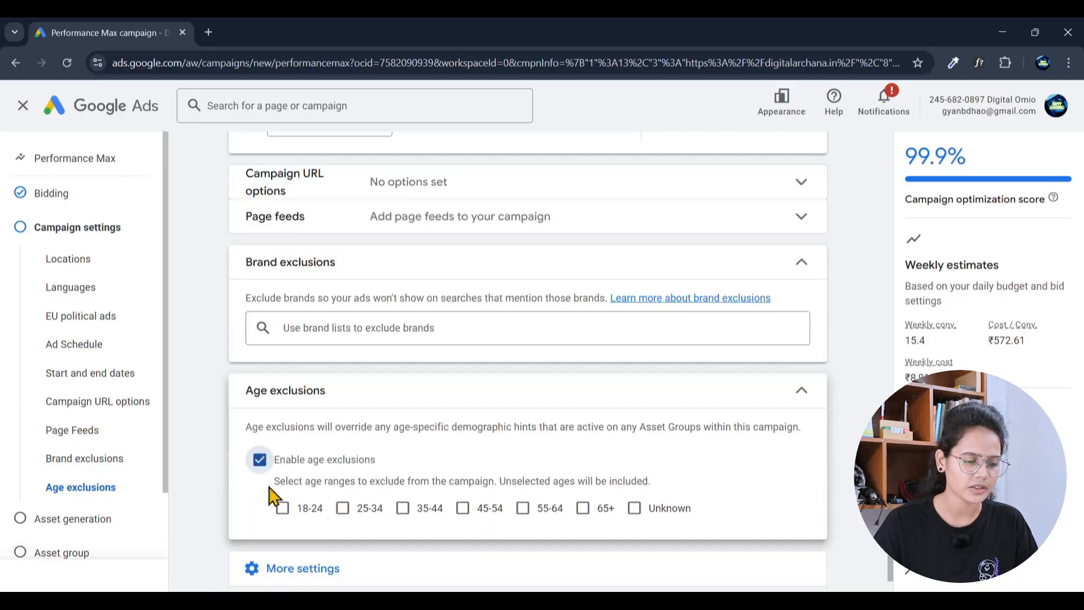
left_click(584, 510)
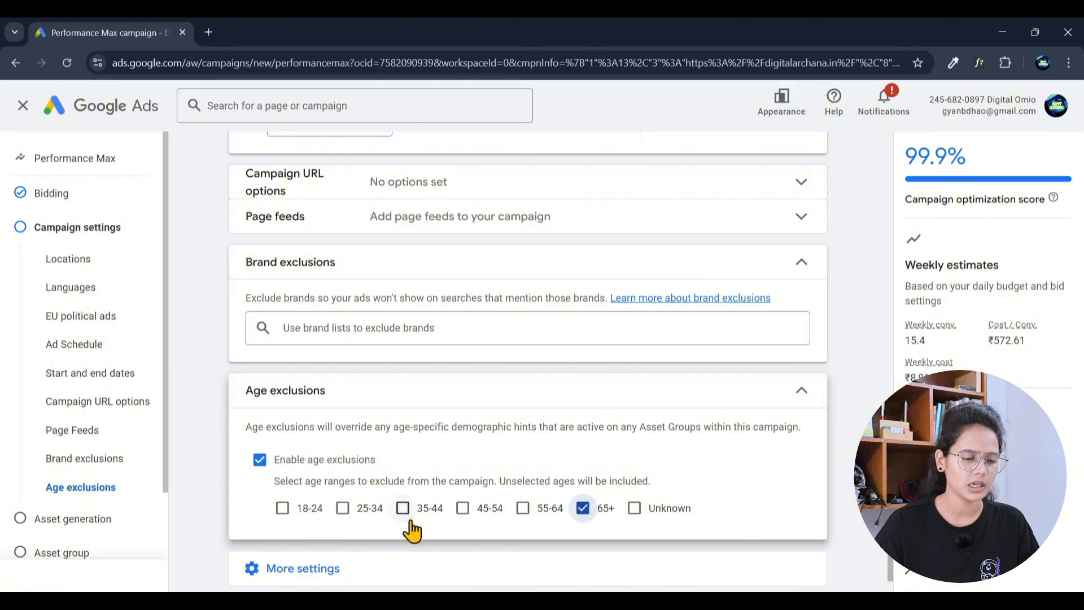
left_click(584, 511)
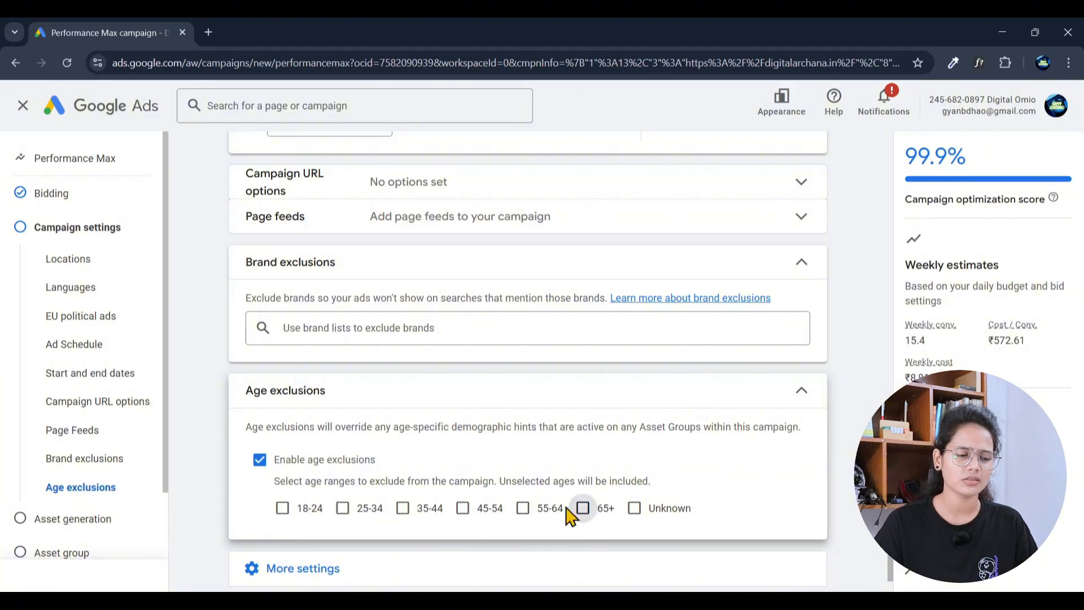
left_click(260, 459)
left_click(812, 394)
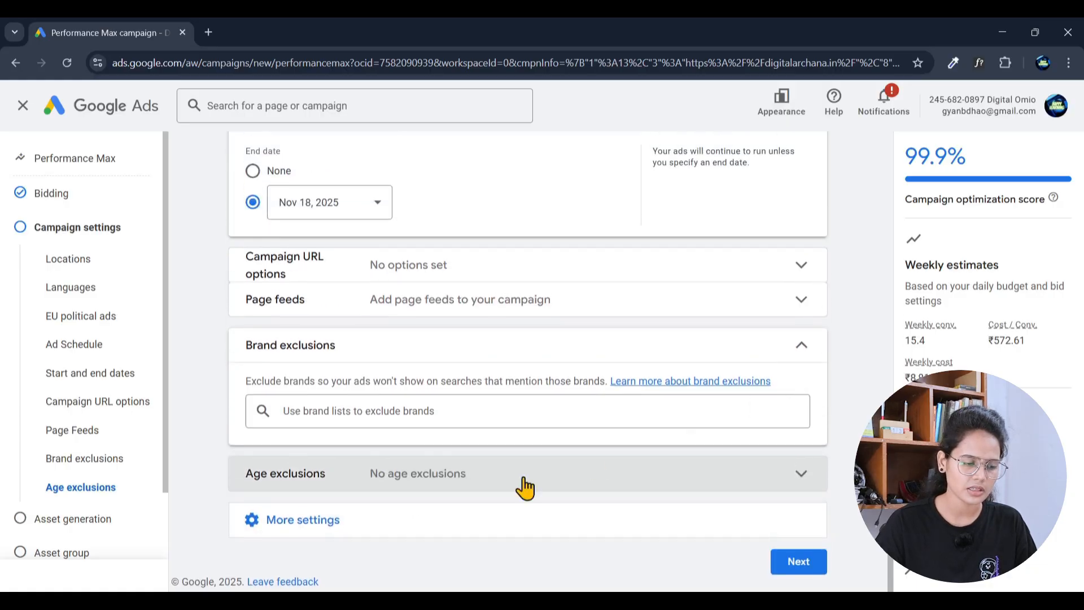
left_click(302, 528)
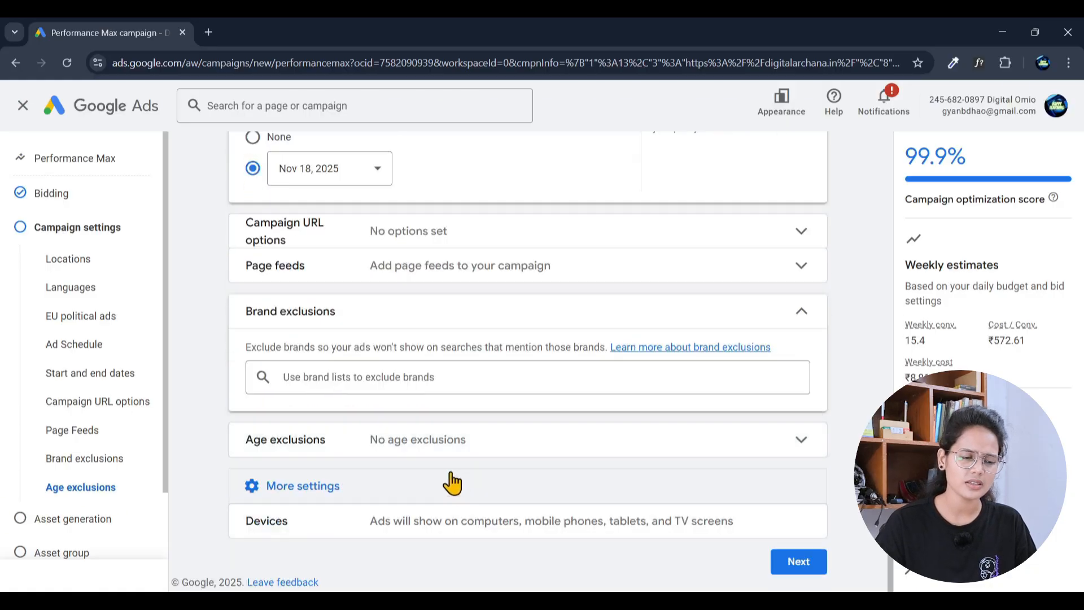
Step: Enable age exclusions for the 65+ and 55-64 ranges and close the section
left_click(444, 446)
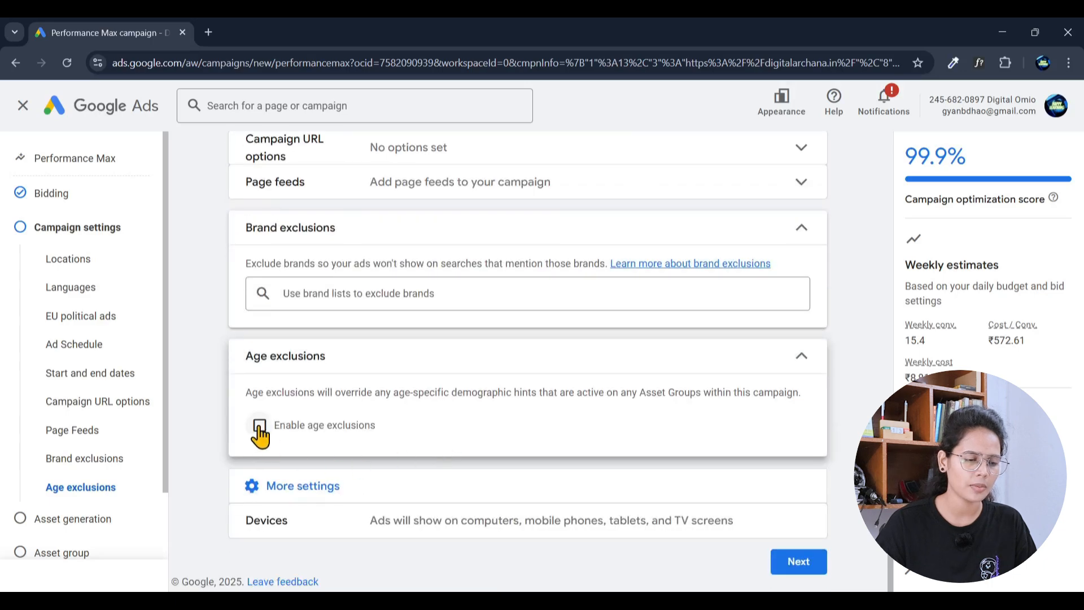
left_click(259, 425)
left_click(582, 475)
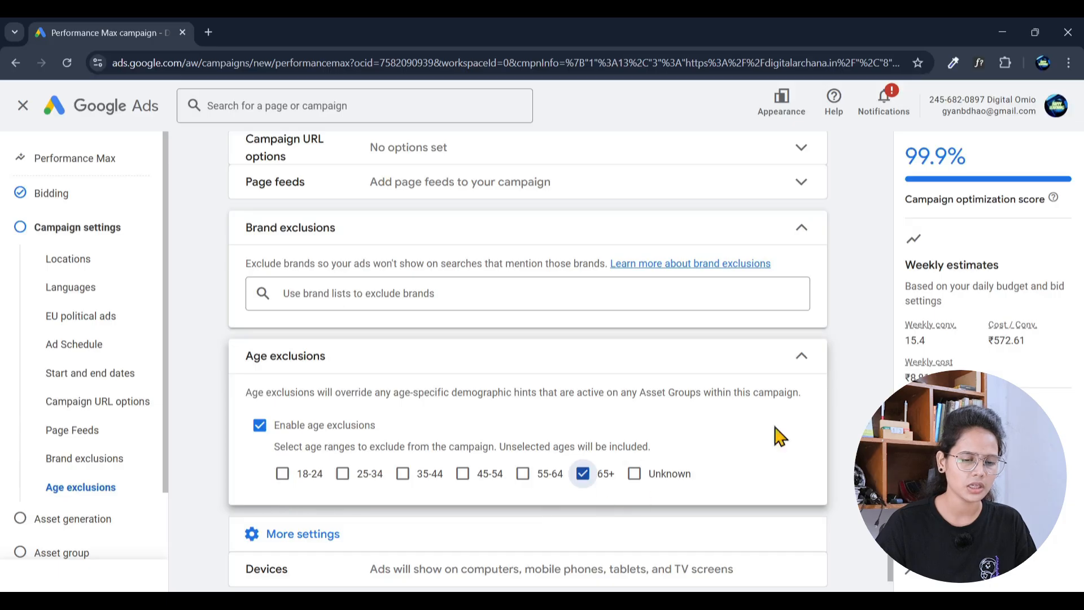
left_click(524, 476)
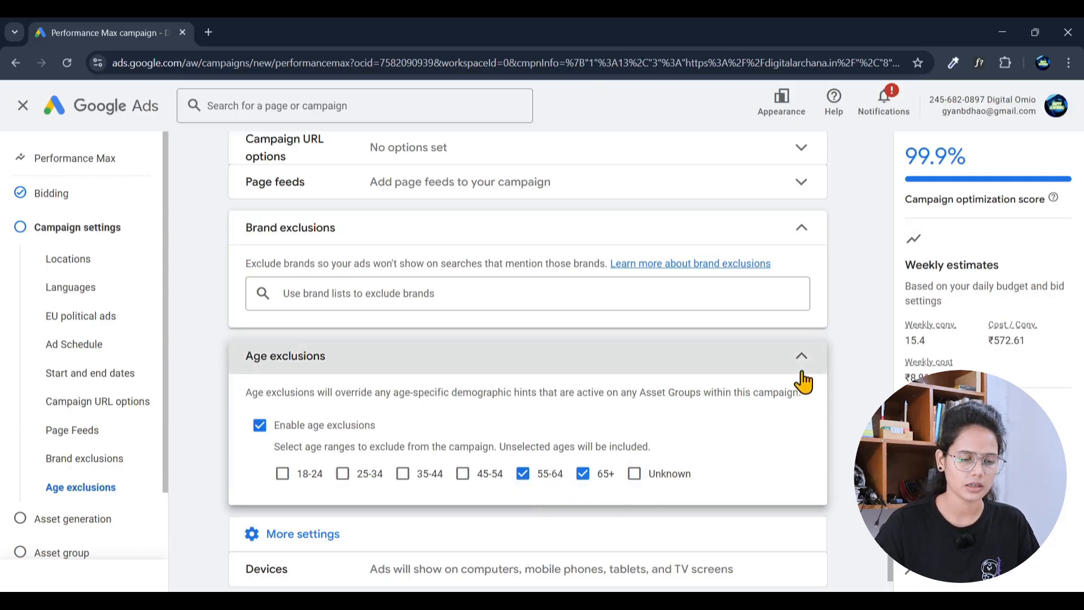
left_click(801, 361)
scroll(649, 367, "up", 5)
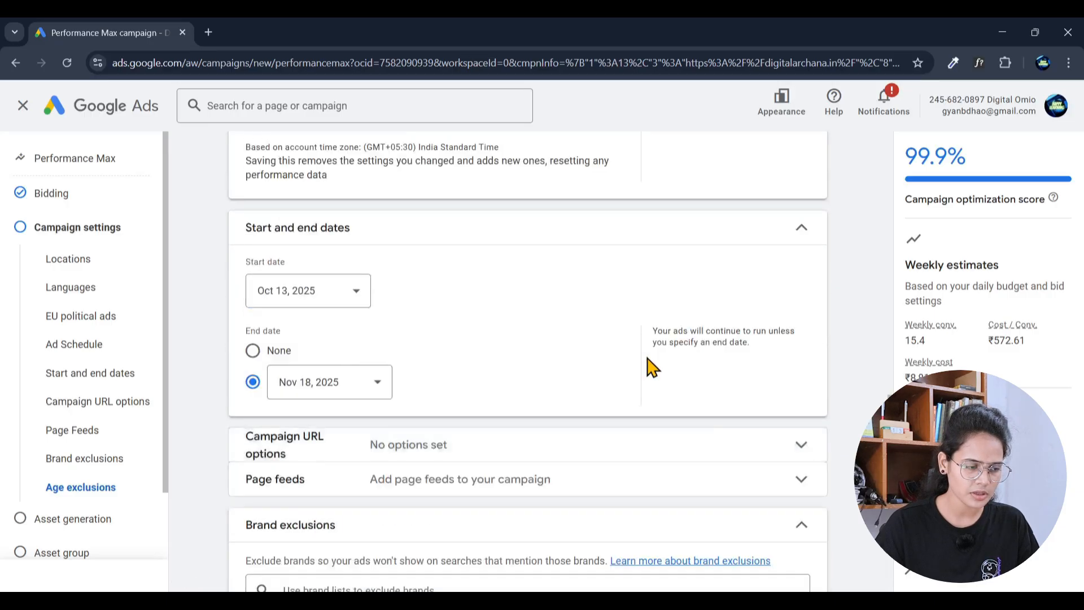
scroll(579, 367, "down", 6)
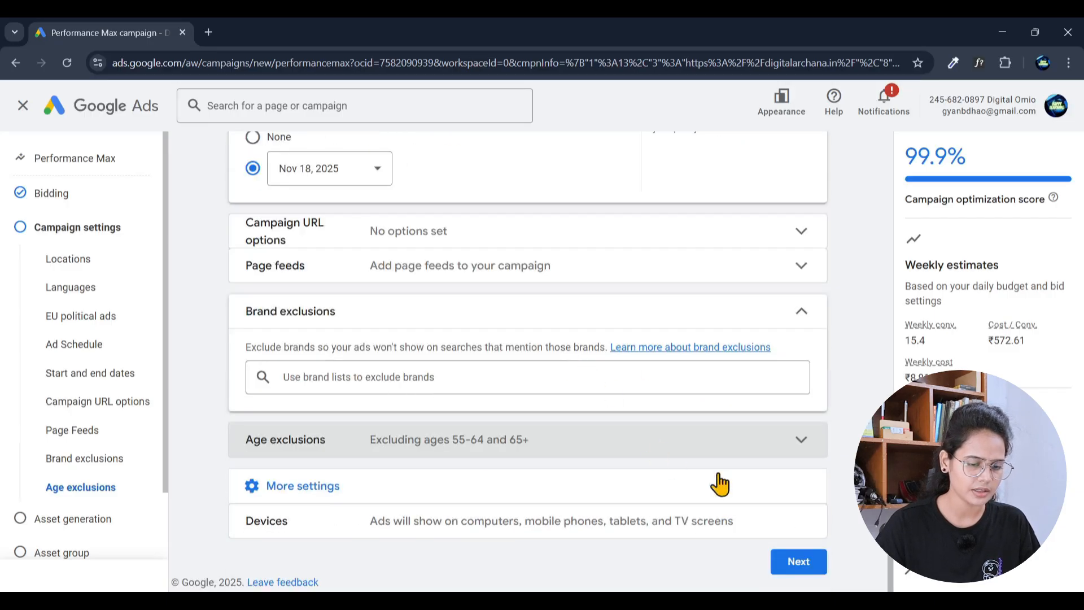
Step: Advance to the Asset generation step and scroll through its prefilled fields
left_click(800, 564)
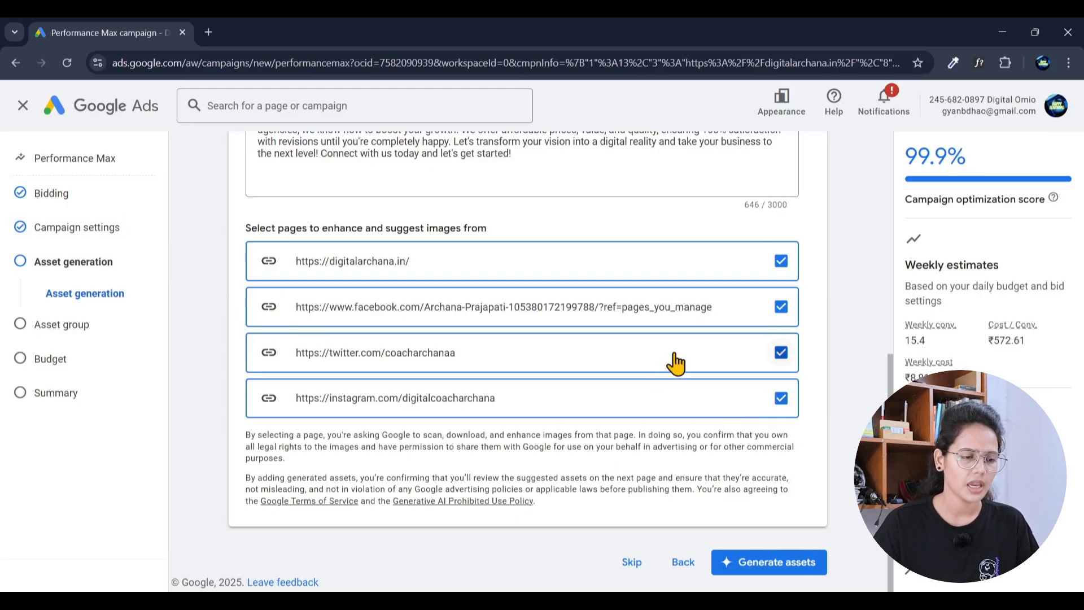
scroll(570, 390, "up", 3)
scroll(573, 389, "up", 1)
scroll(565, 429, "down", 4)
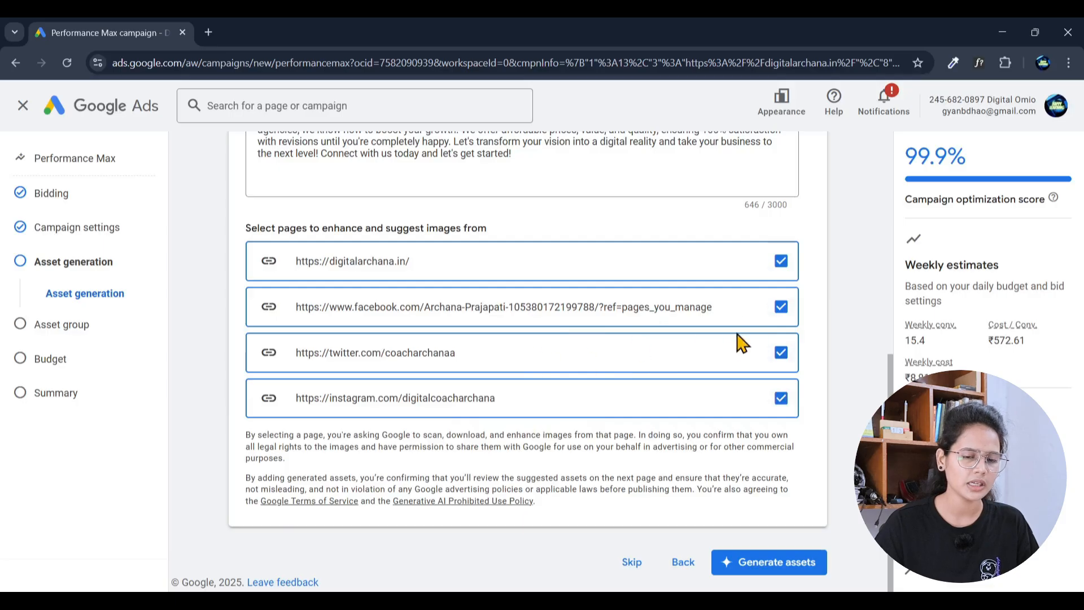
scroll(741, 342, "up", 5)
scroll(622, 384, "up", 3)
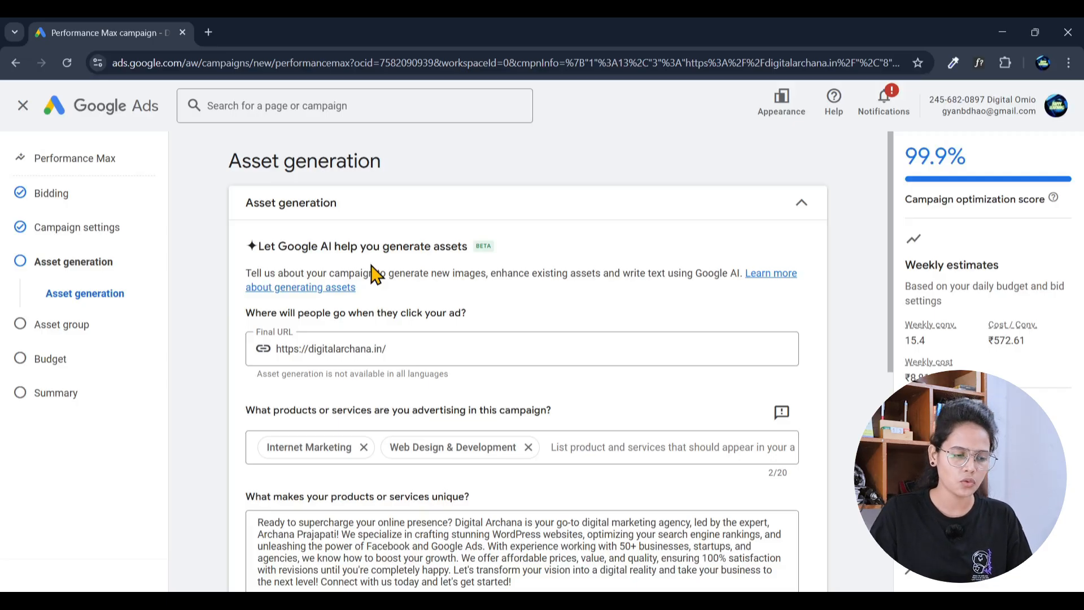
Step: Review the final URL, the Internet Marketing and Web Design & Development products, and the description
left_click(437, 361)
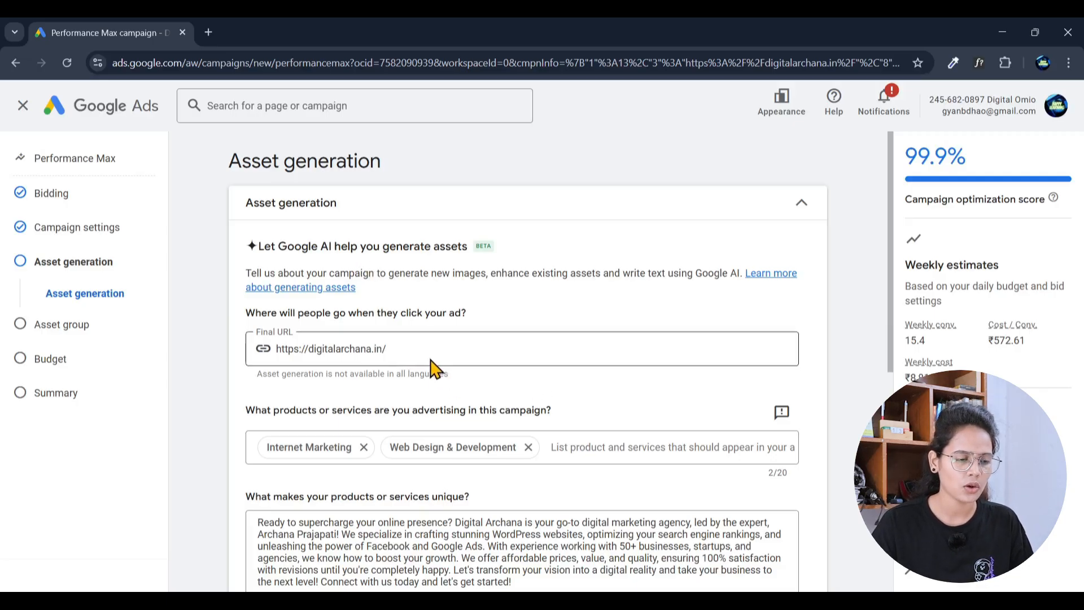
scroll(443, 442, "down", 3)
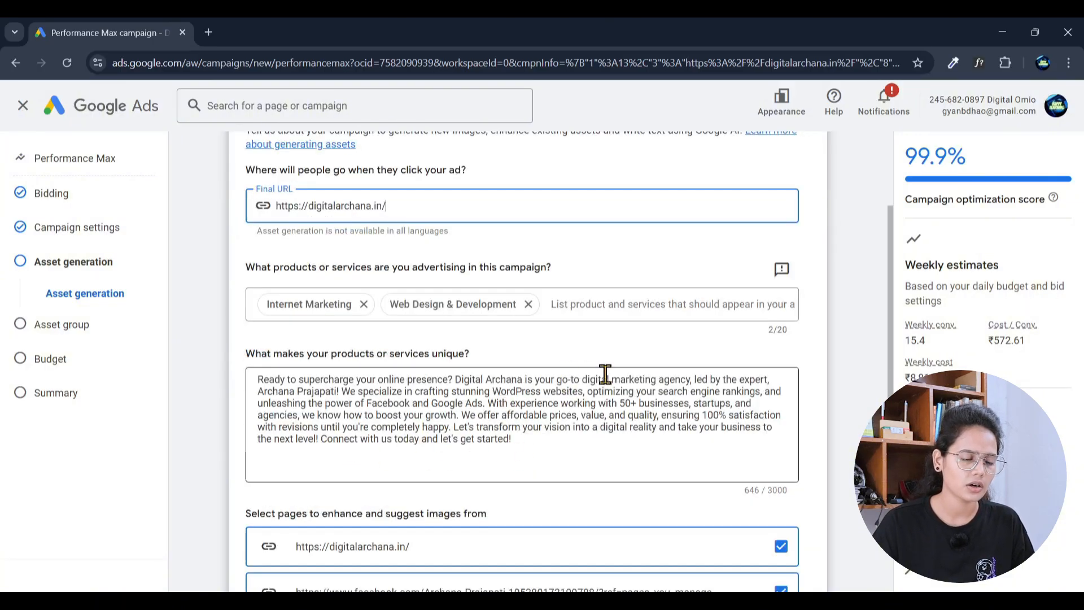
scroll(612, 370, "down", 3)
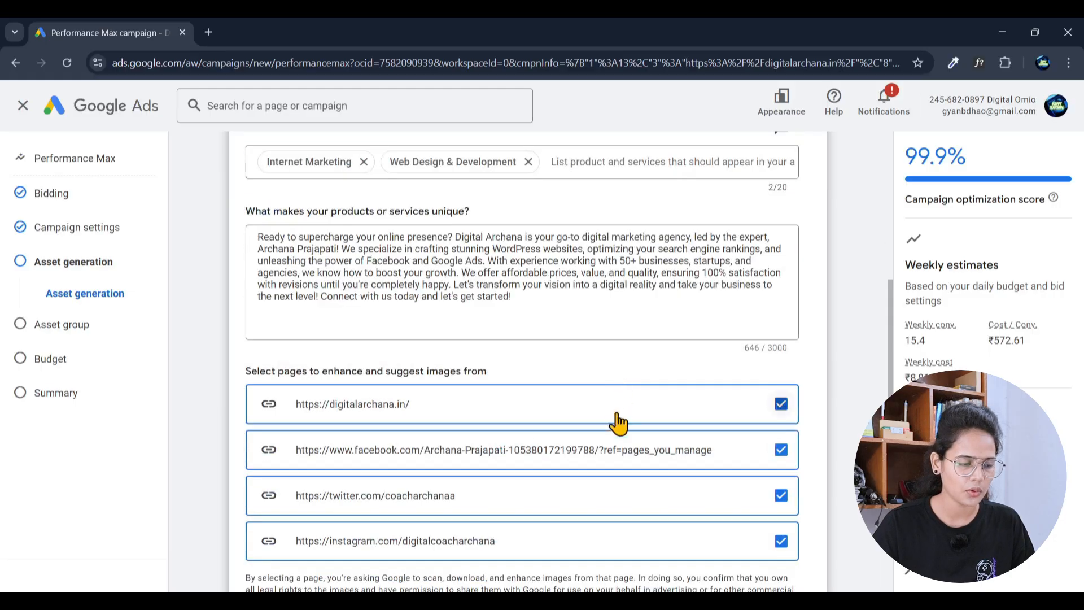
scroll(604, 465, "down", 1)
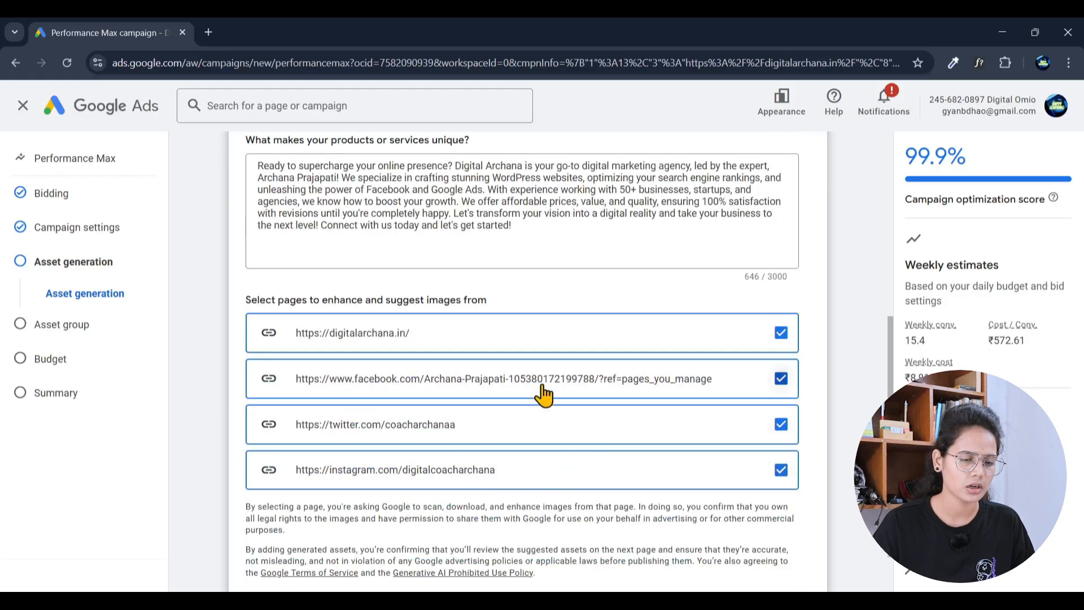
scroll(597, 404, "down", 1)
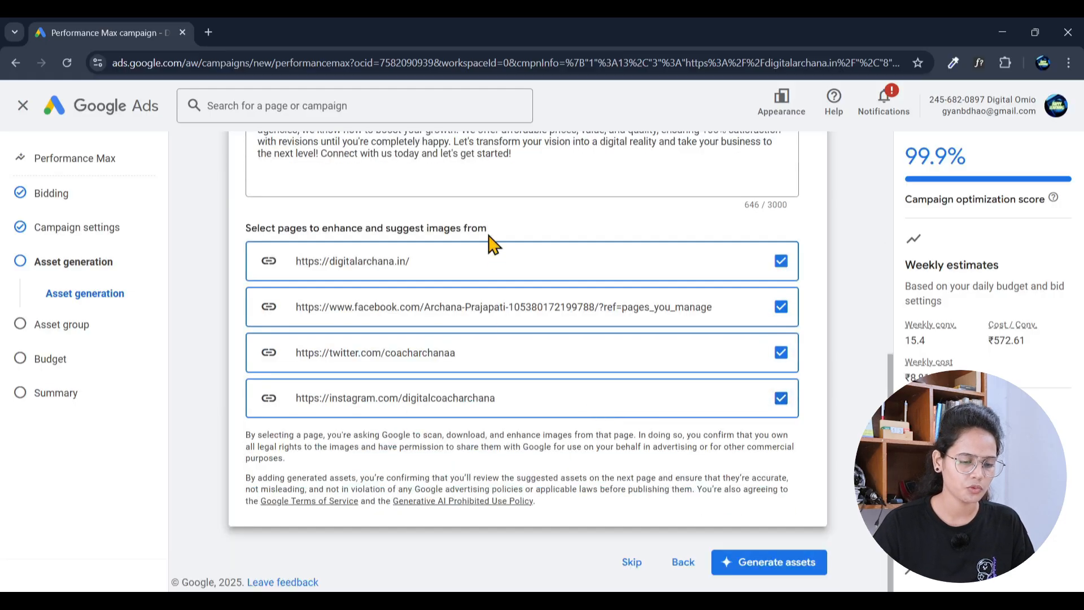
scroll(571, 398, "up", 4)
scroll(578, 385, "down", 4)
scroll(579, 391, "up", 5)
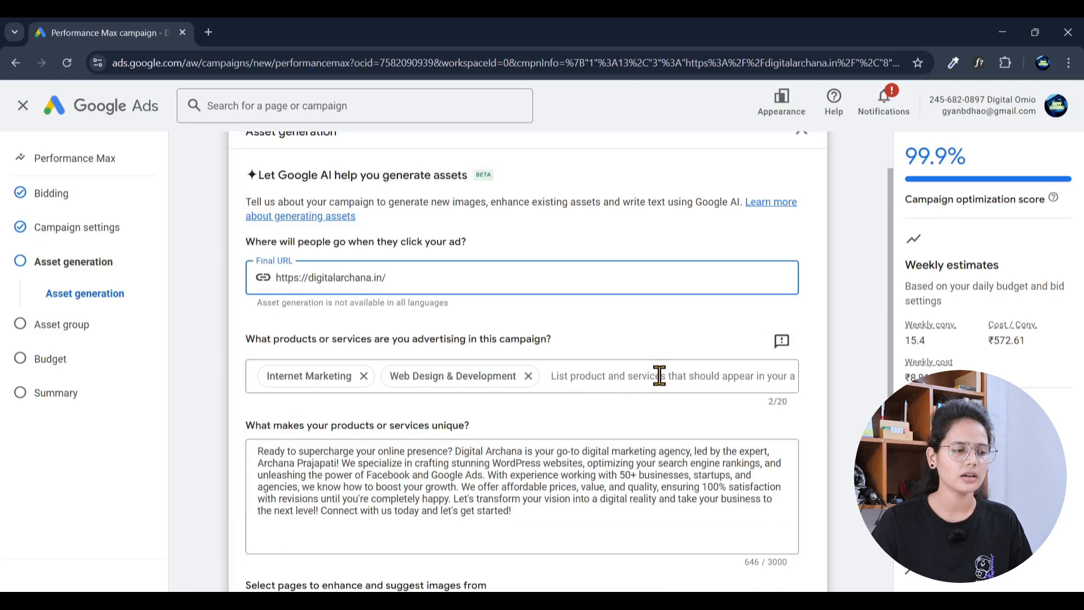
scroll(561, 346, "up", 1)
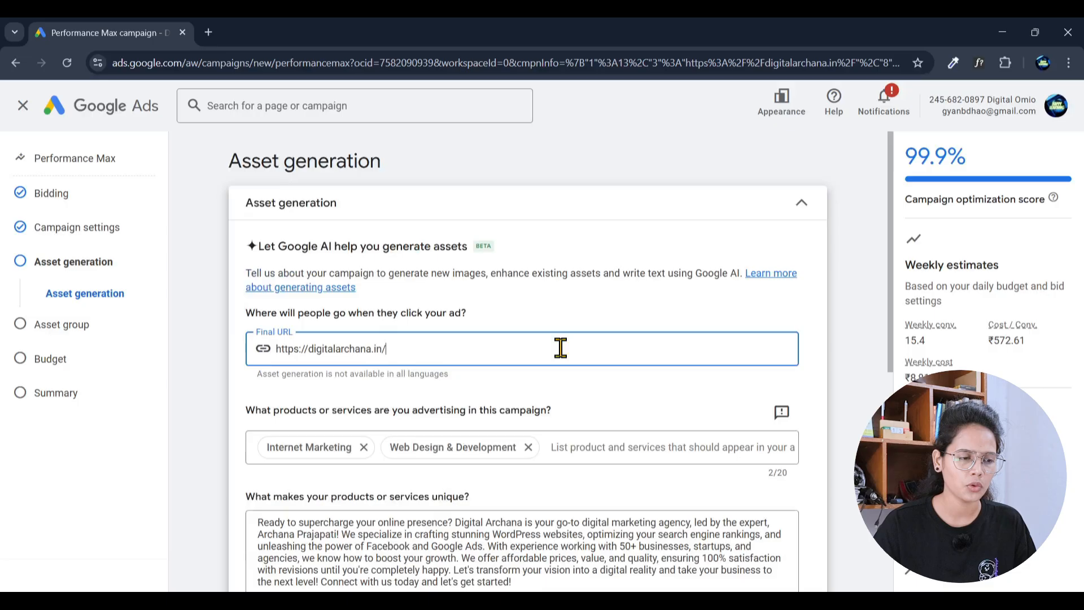
left_click(604, 449)
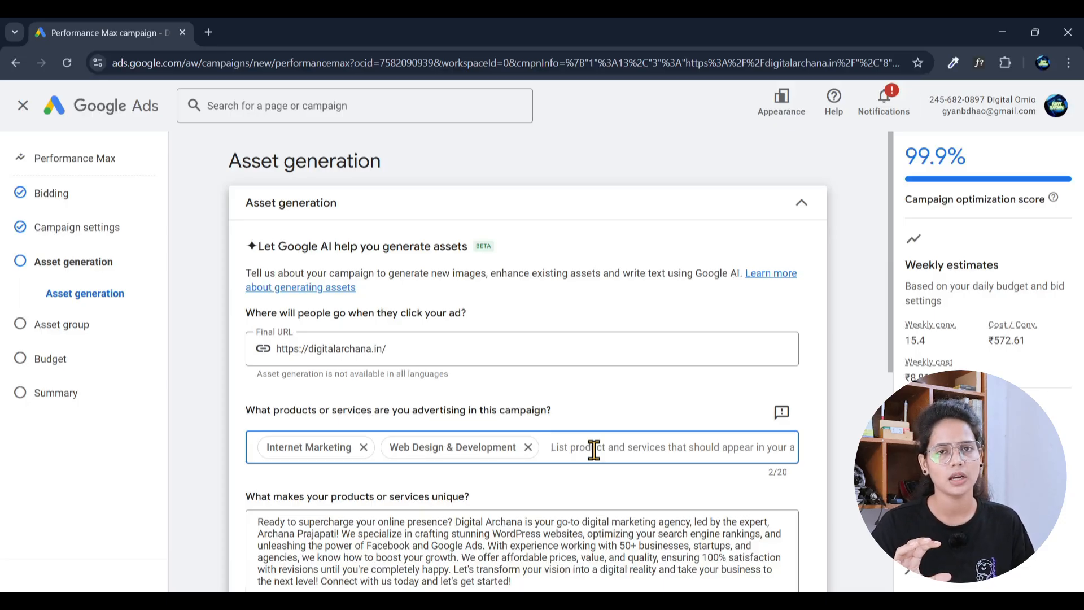
Step: Add wordpress website design, eCommerce Website on WordPress and Woocommerce Website as products, totalling 5 of 20
scroll(589, 438, "down", 1)
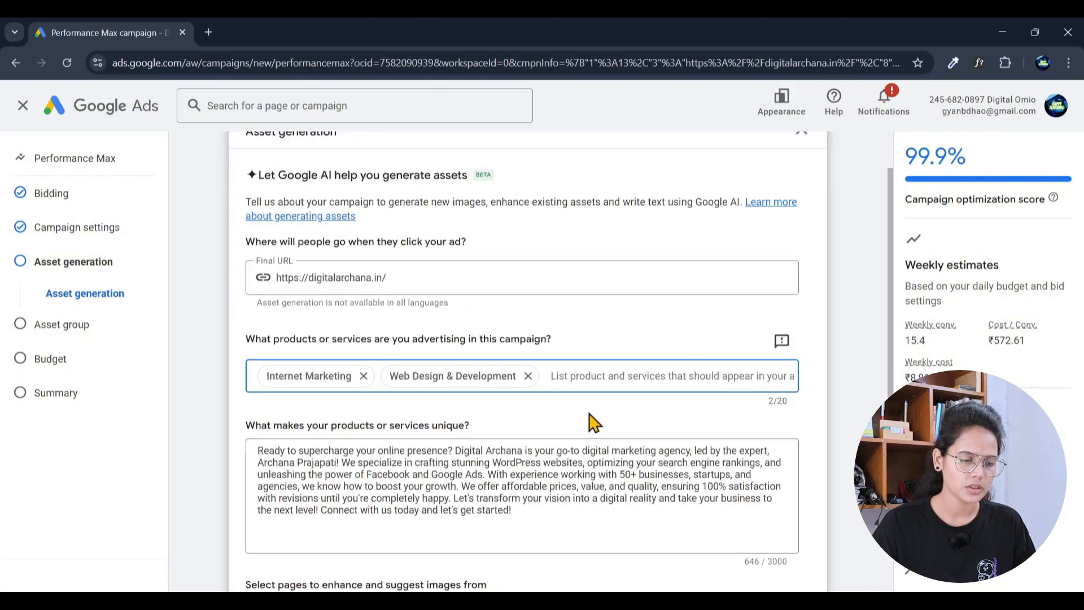
type("website design")
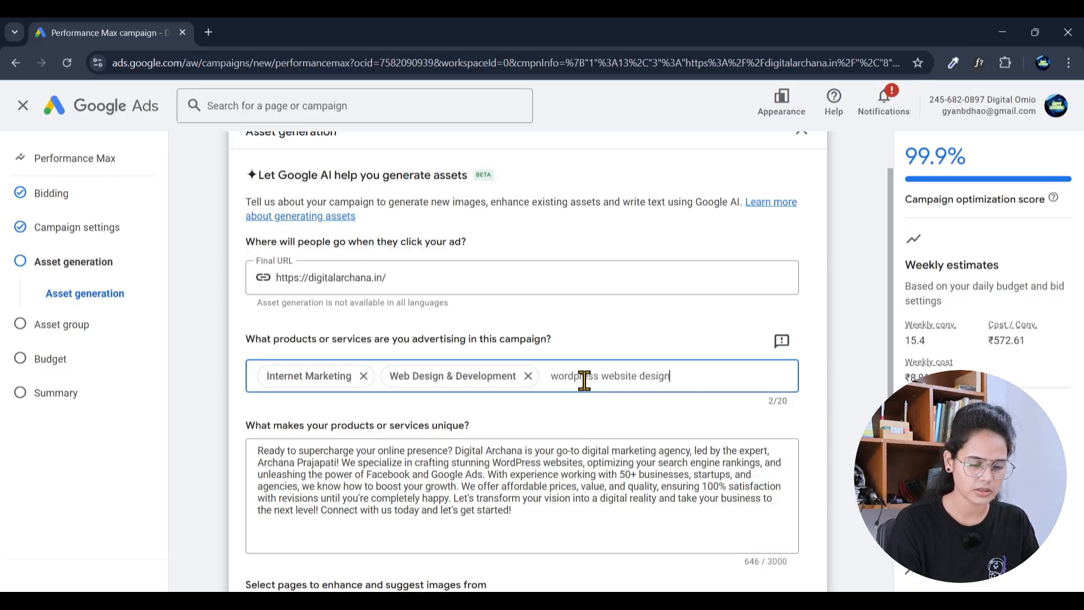
type("rdpress website design")
key("Return")
type("eCommerce Website on OWr")
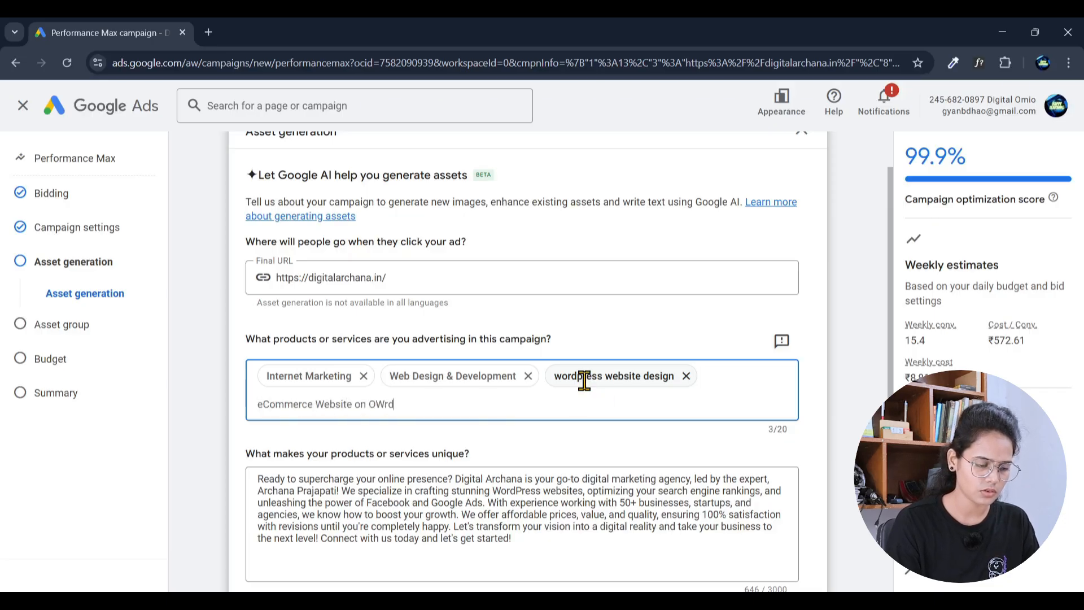
type("n WordPress")
key("Return")
type("Wooco")
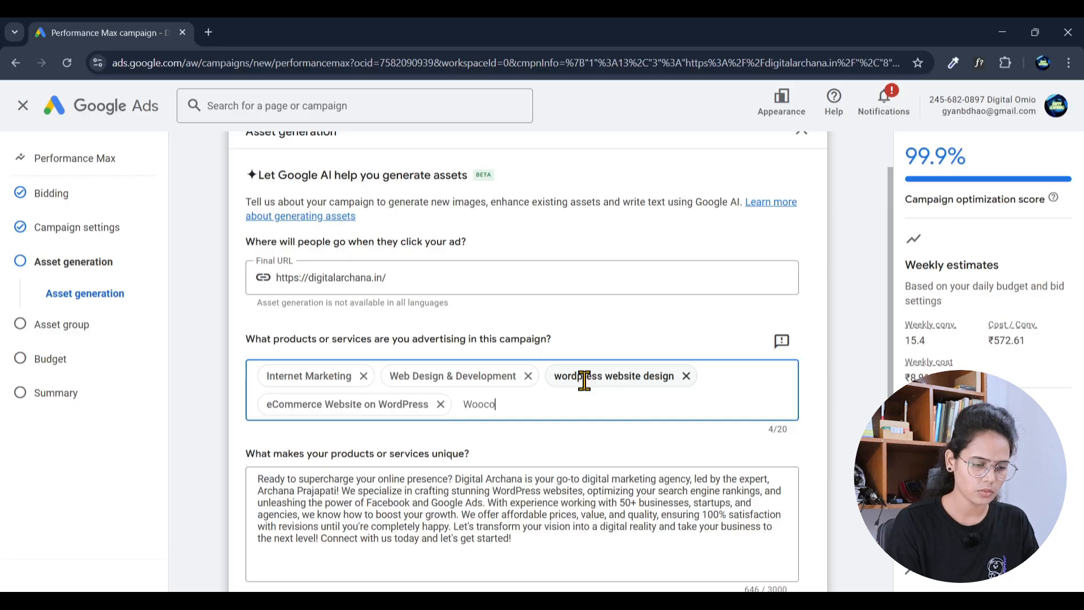
type("mmerce Web")
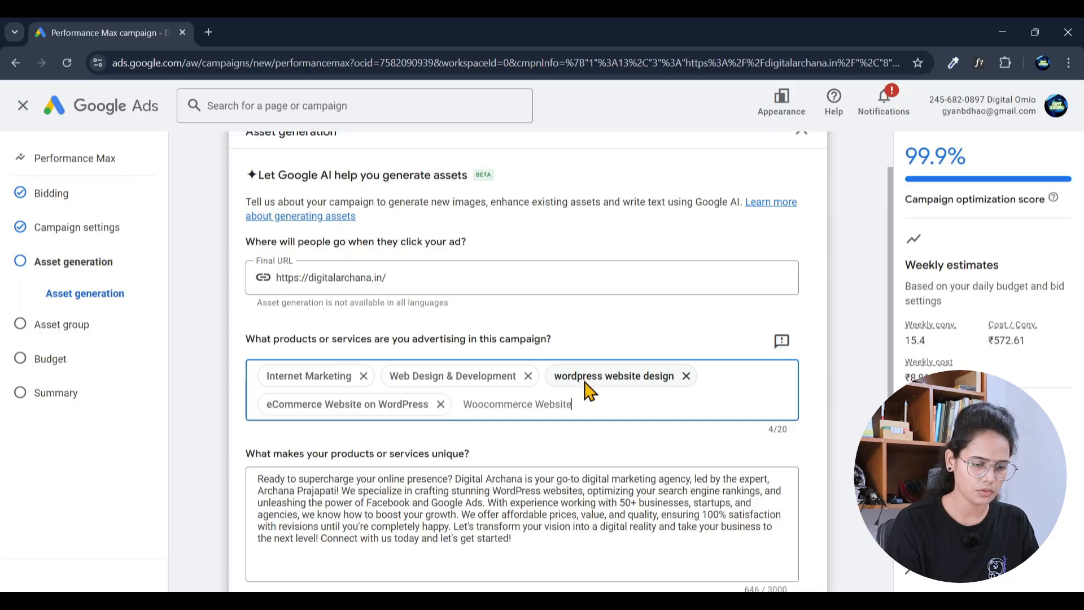
type("site")
key("Return")
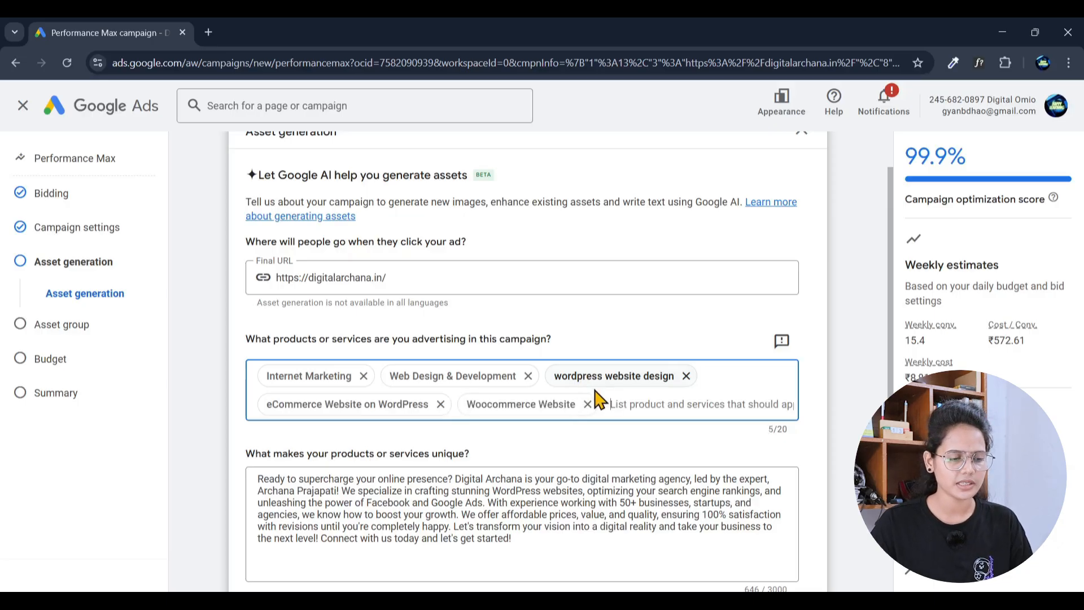
scroll(546, 366, "down", 4)
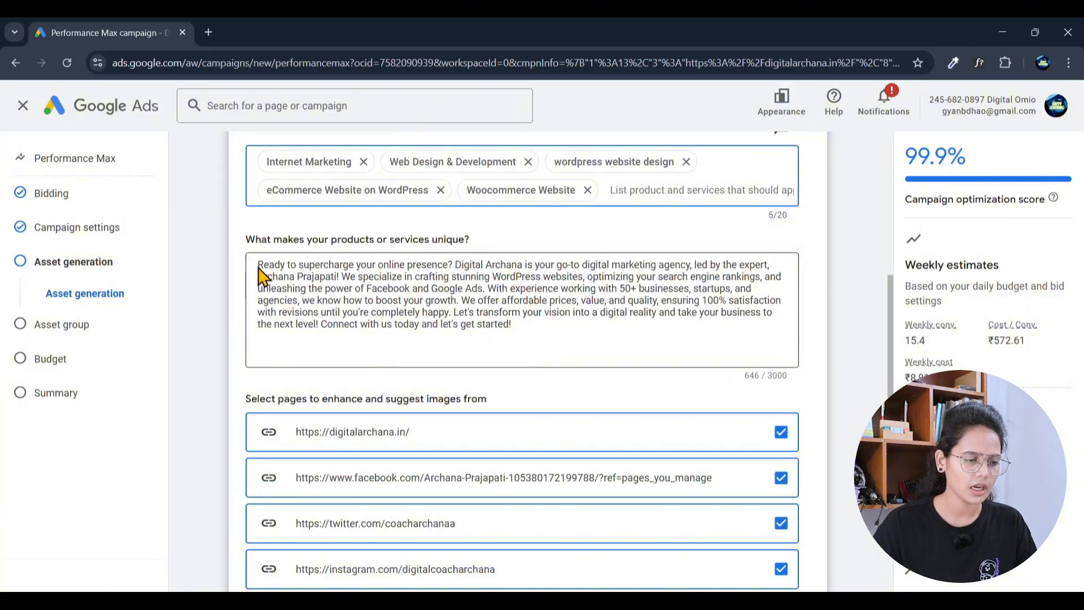
Step: Select and inspect the business description text from 'With experience' onward
left_click_drag(260, 259, 554, 383)
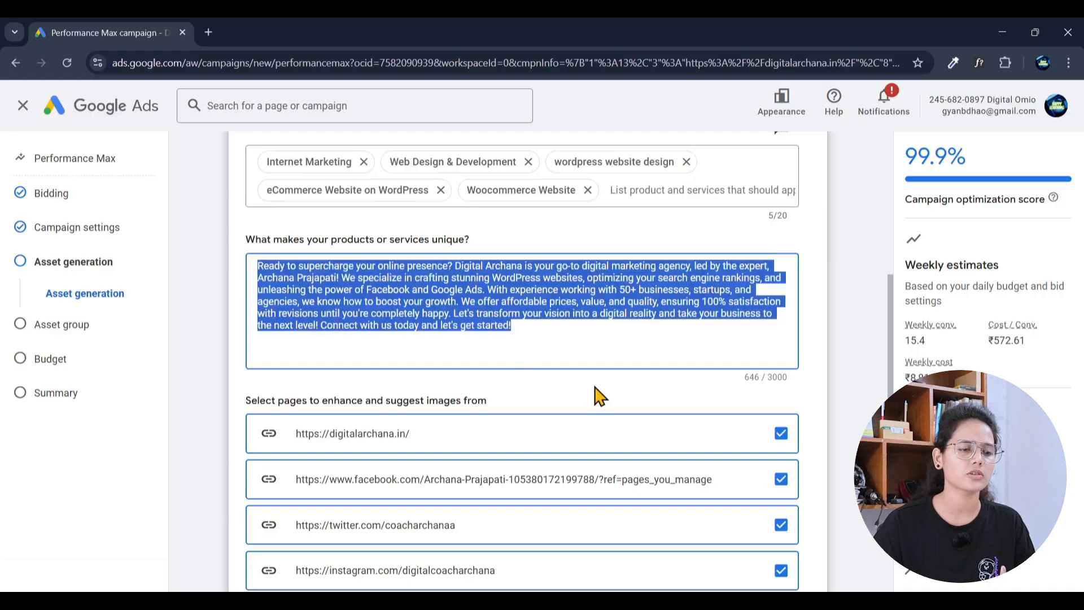
left_click_drag(547, 346, 286, 259)
left_click(286, 279)
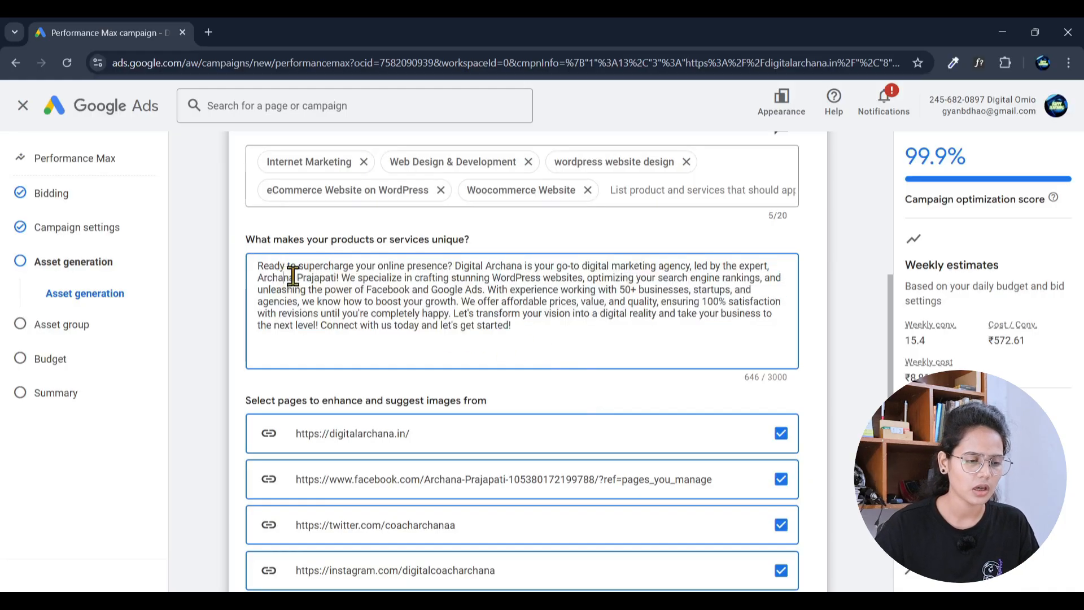
left_click_drag(559, 336, 254, 242)
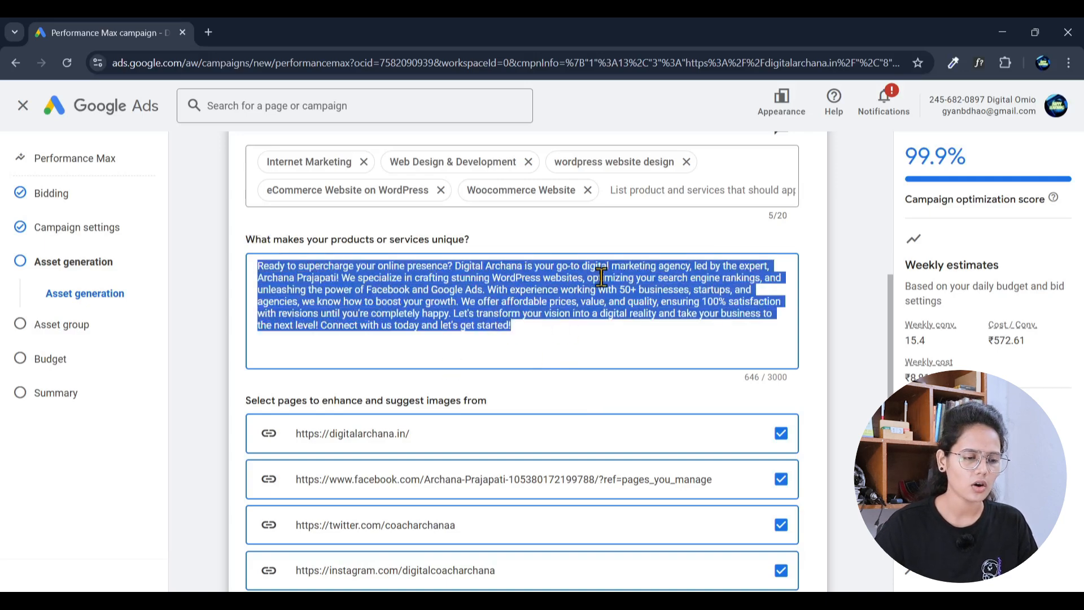
left_click(523, 328)
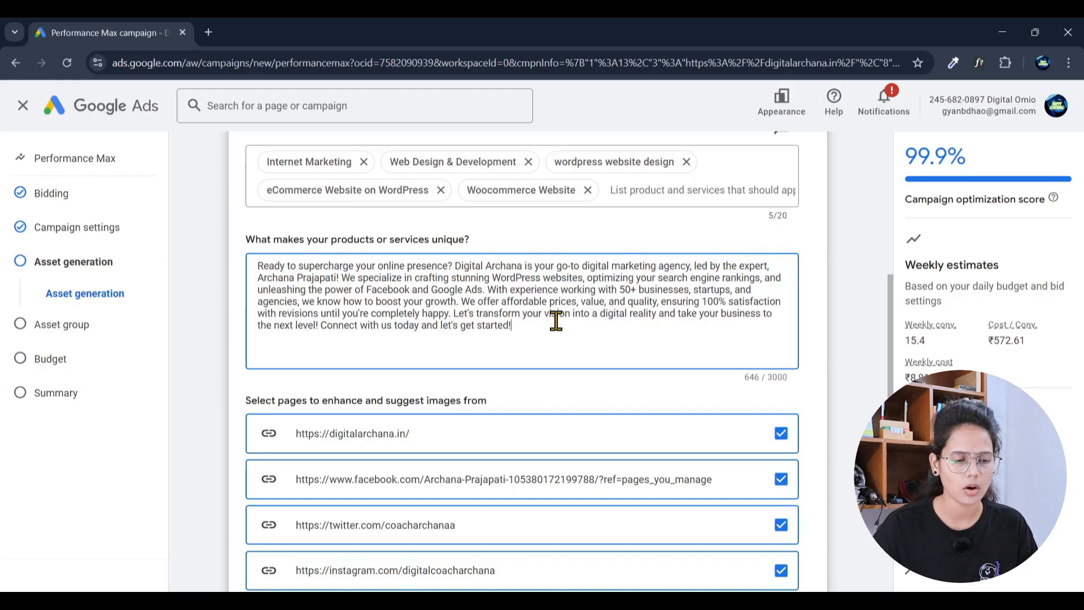
left_click_drag(488, 289, 549, 337)
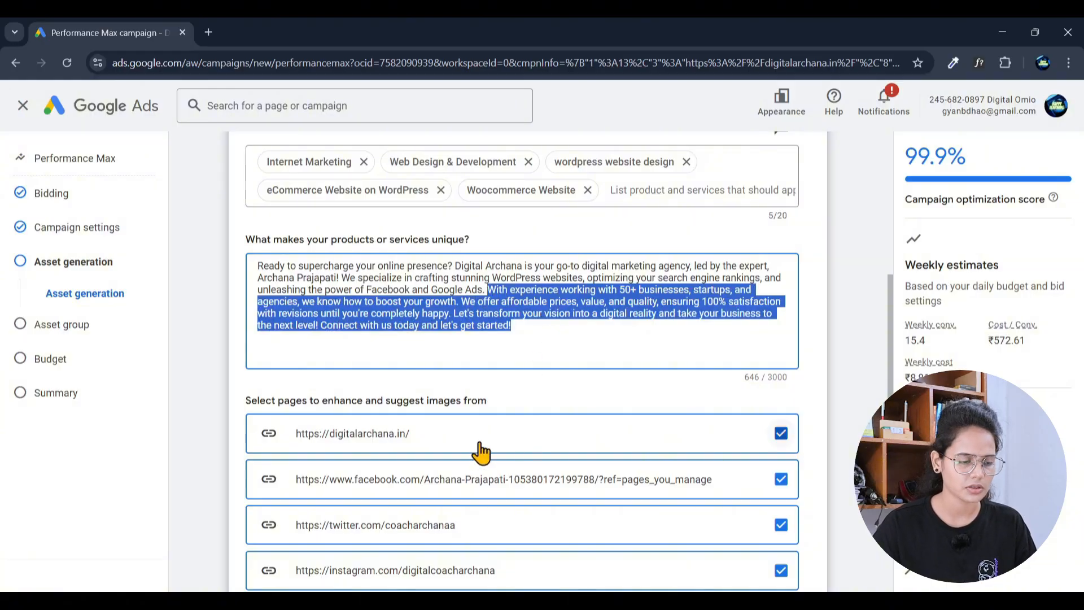
Step: Uncheck the twitter.com page, keeping website, Facebook and Instagram for image suggestions
scroll(480, 446, "down", 3)
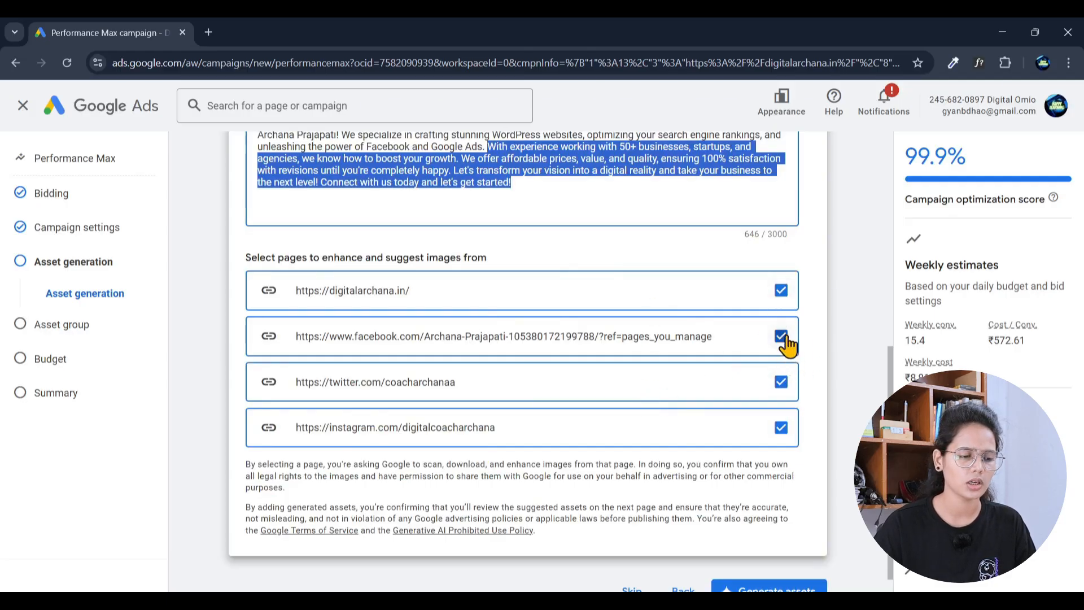
left_click(782, 381)
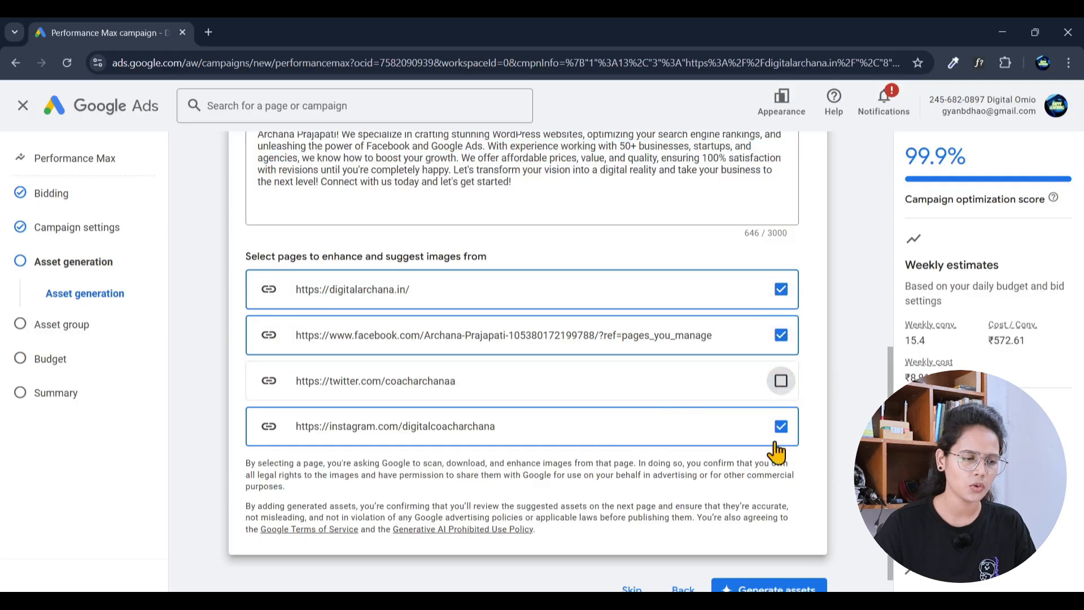
scroll(762, 440, "down", 1)
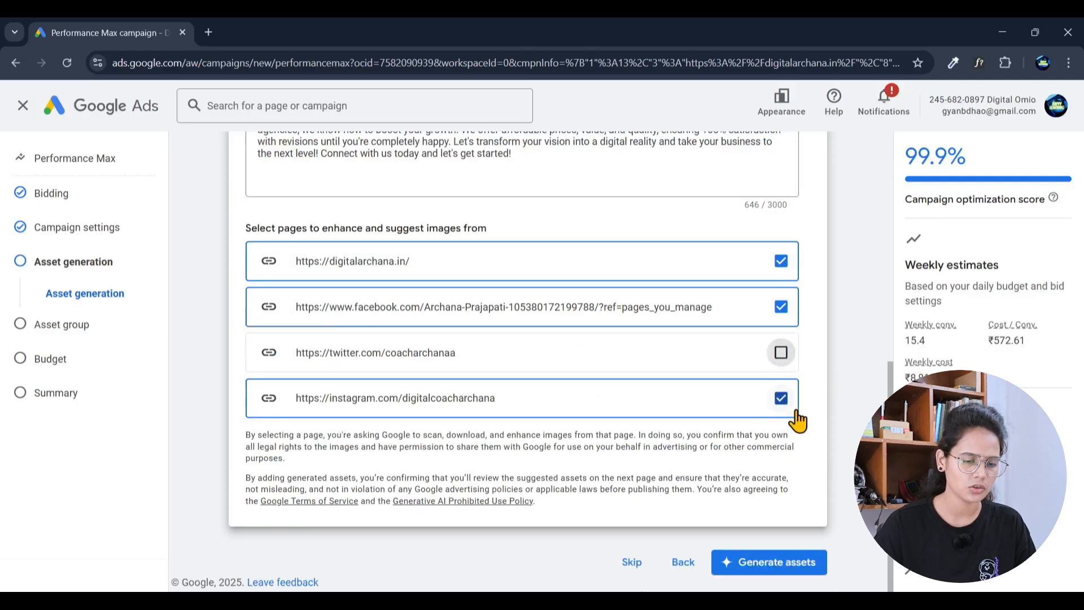
Step: Generate the assets, then enter DCA as the Business name in Brand guidelines
left_click(786, 574)
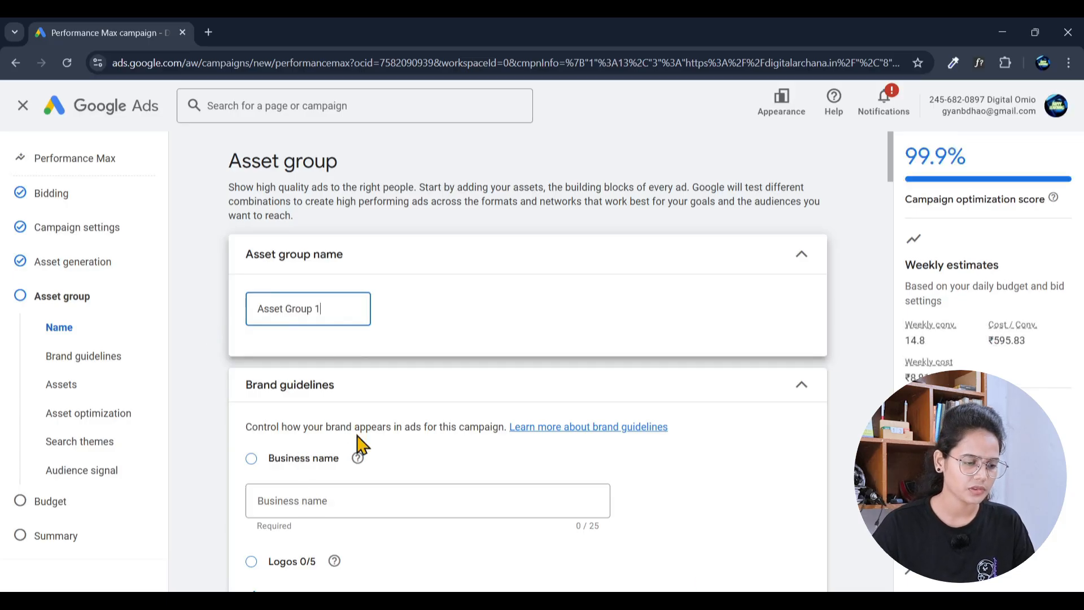
scroll(358, 455, "down", 1)
left_click(339, 430)
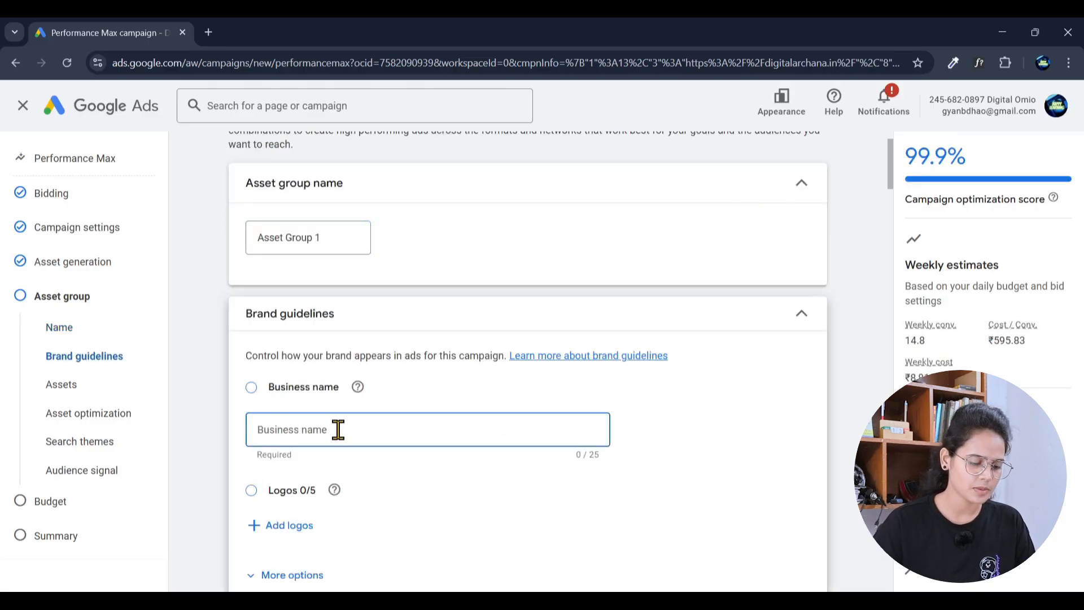
type("D")
key("BackSpace")
key("BackSpace")
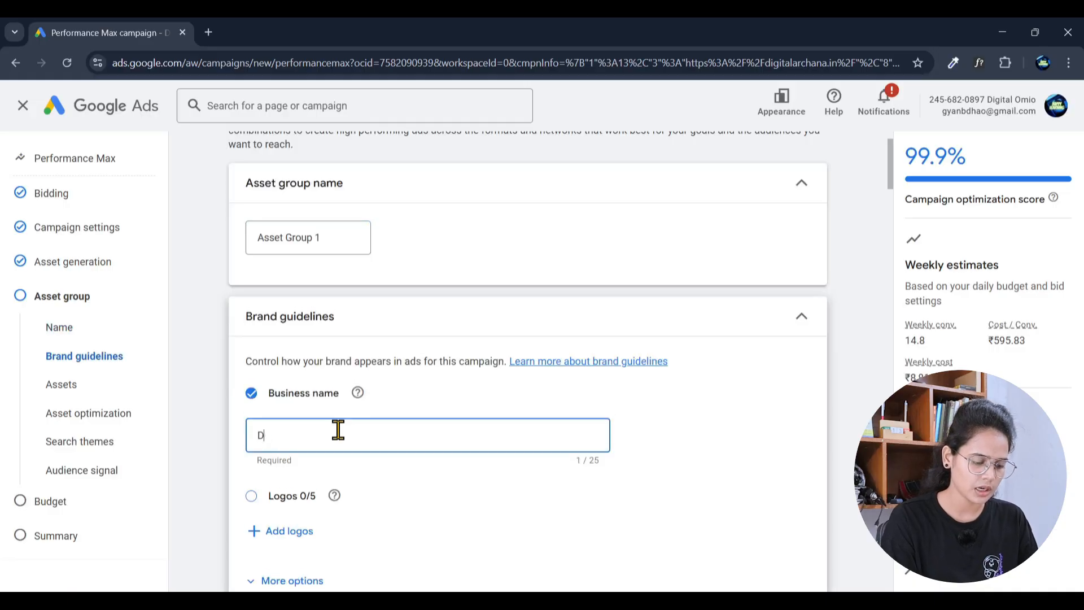
scroll(338, 435, "down", 3)
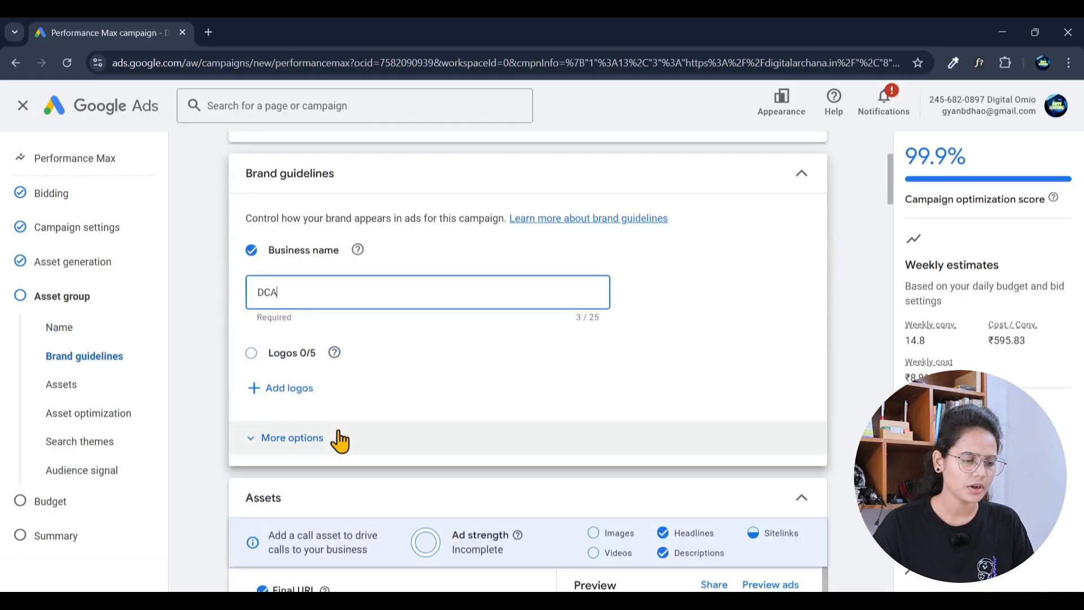
left_click(248, 356)
Step: Upload the Amelia logo from the computer and save it as the brand's logo
left_click(289, 395)
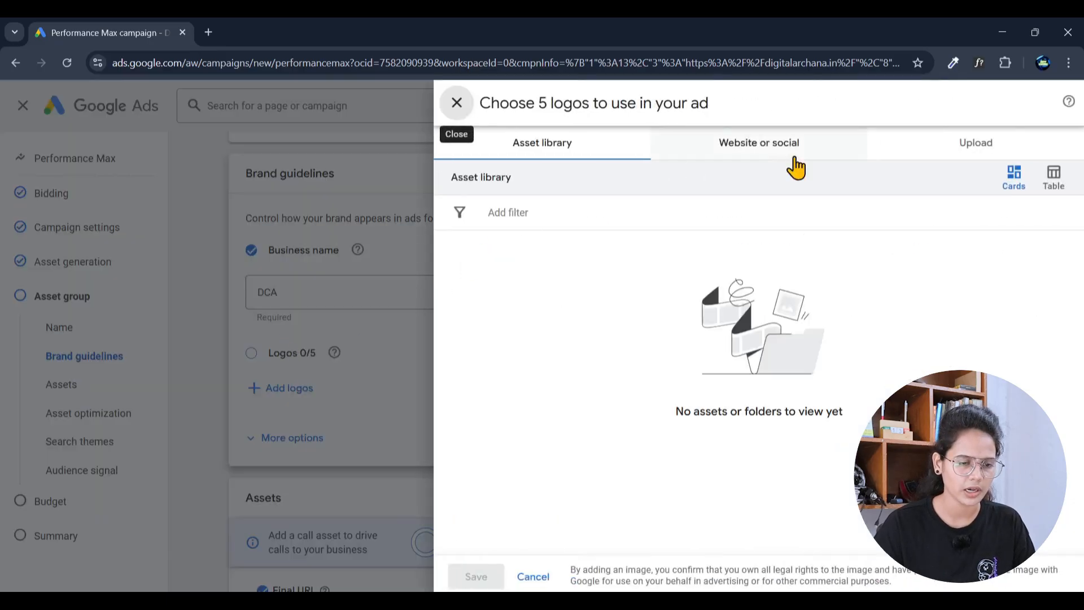
left_click(985, 152)
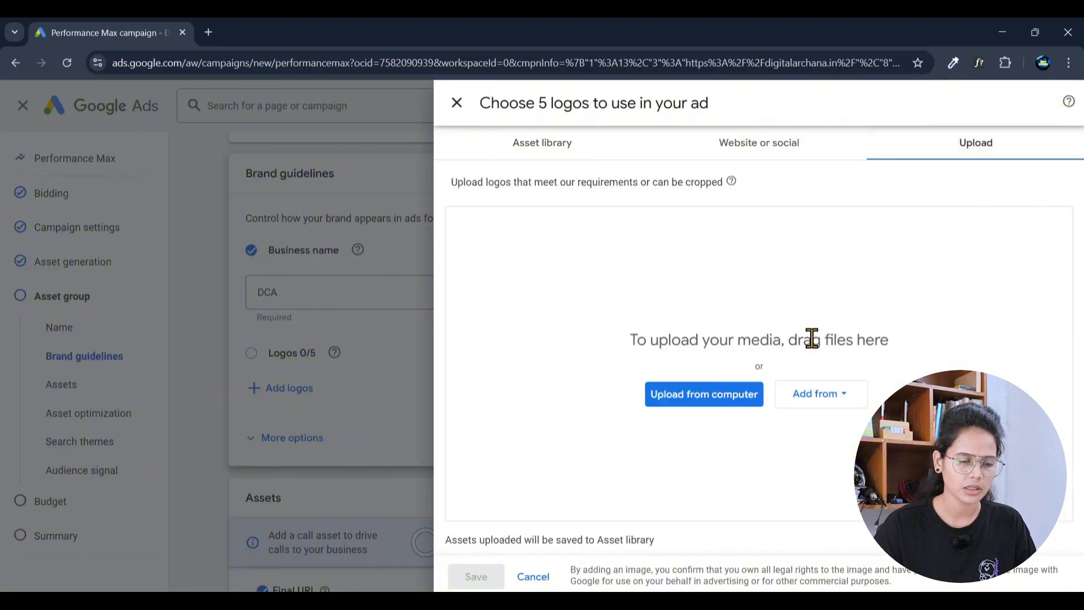
left_click(697, 403)
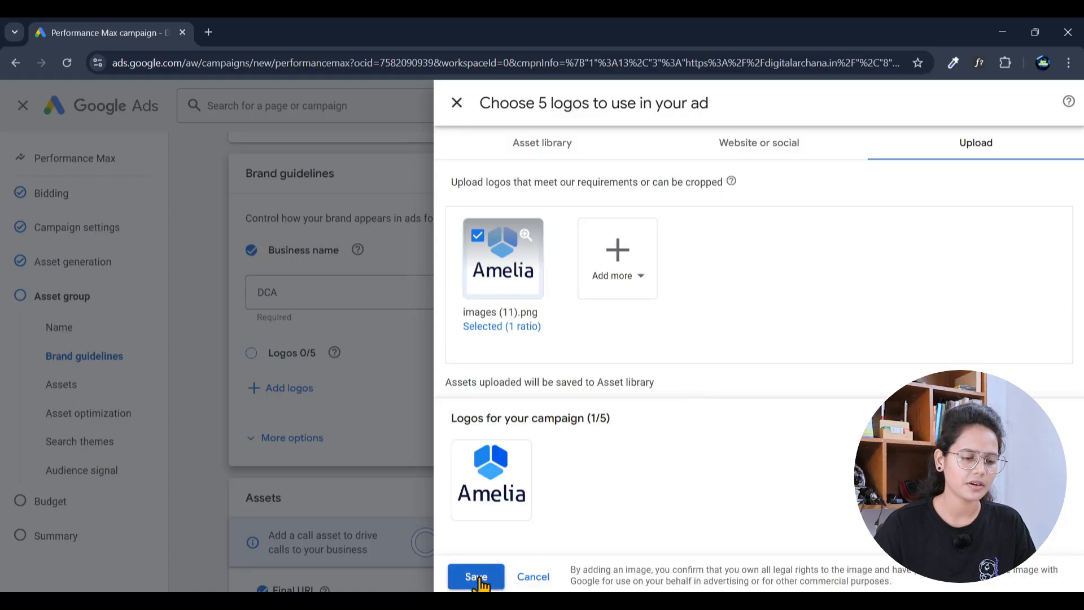
left_click(478, 577)
left_click(322, 291)
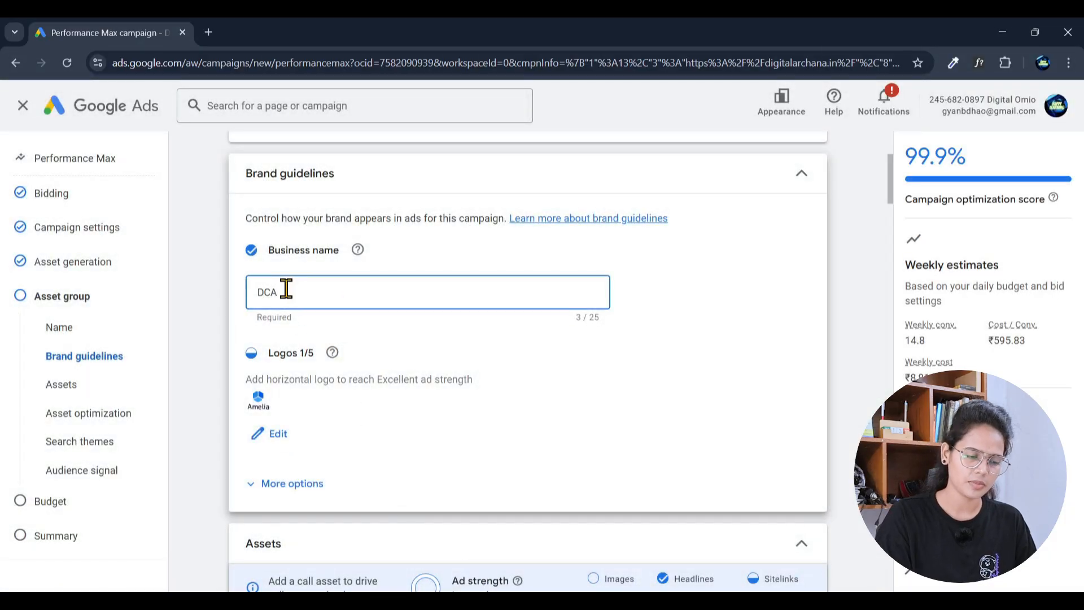
Step: Replace DCA with the full 21-character business name, then scroll down to Assets
key("BackSpace")
key("BackSpace")
key("BackSpace")
type("D")
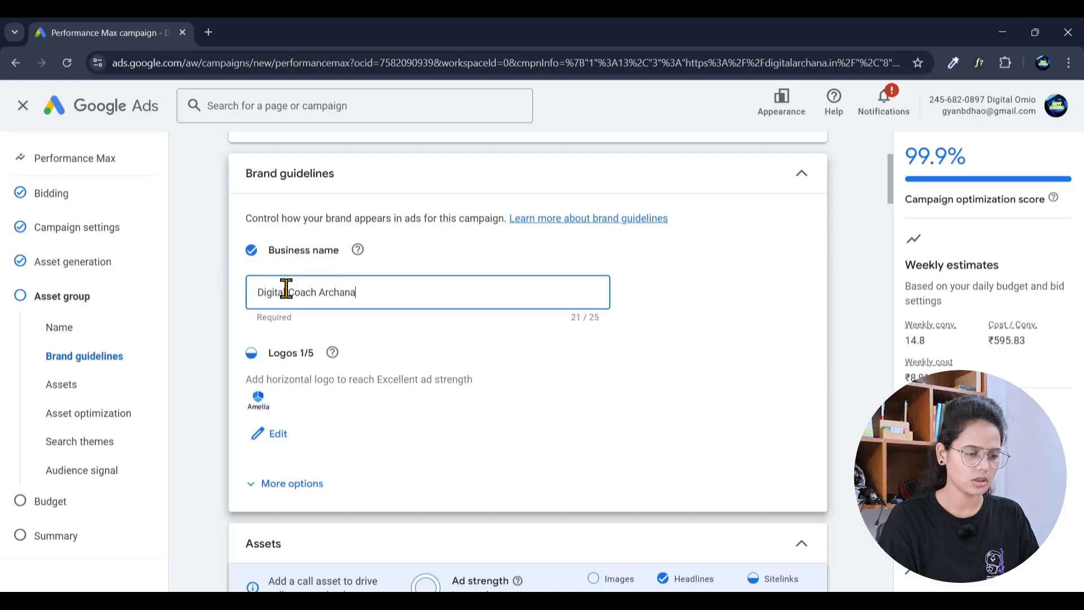
scroll(384, 339, "down", 3)
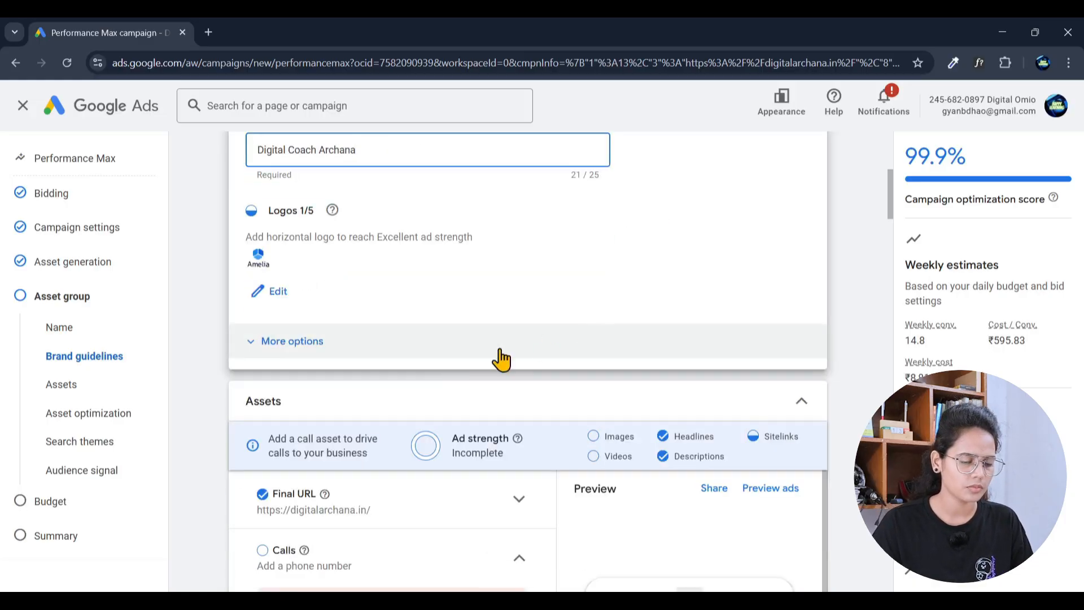
scroll(541, 347, "down", 1)
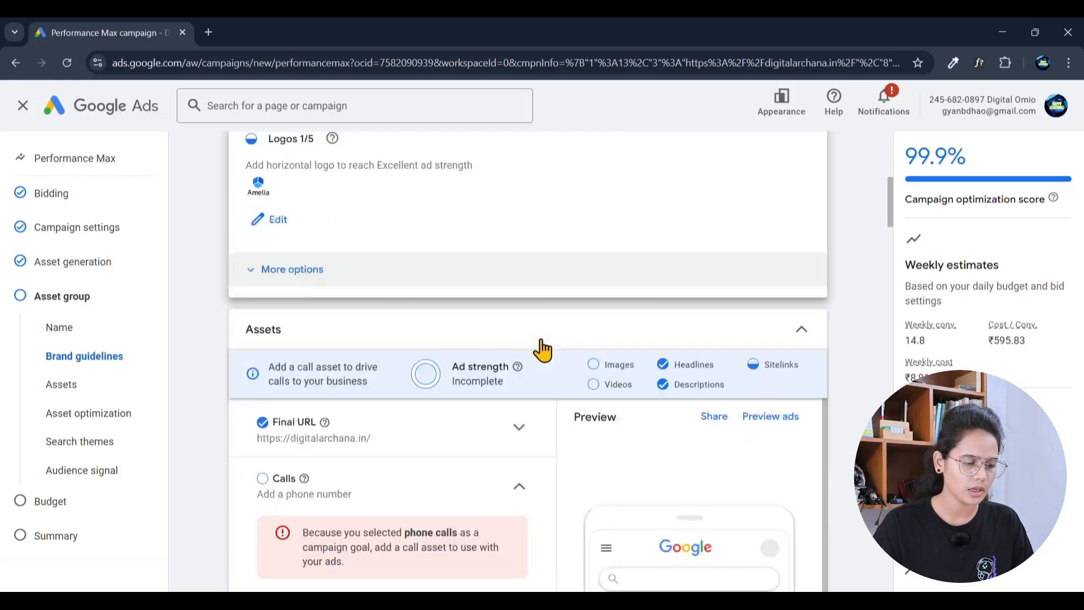
scroll(542, 351, "down", 2)
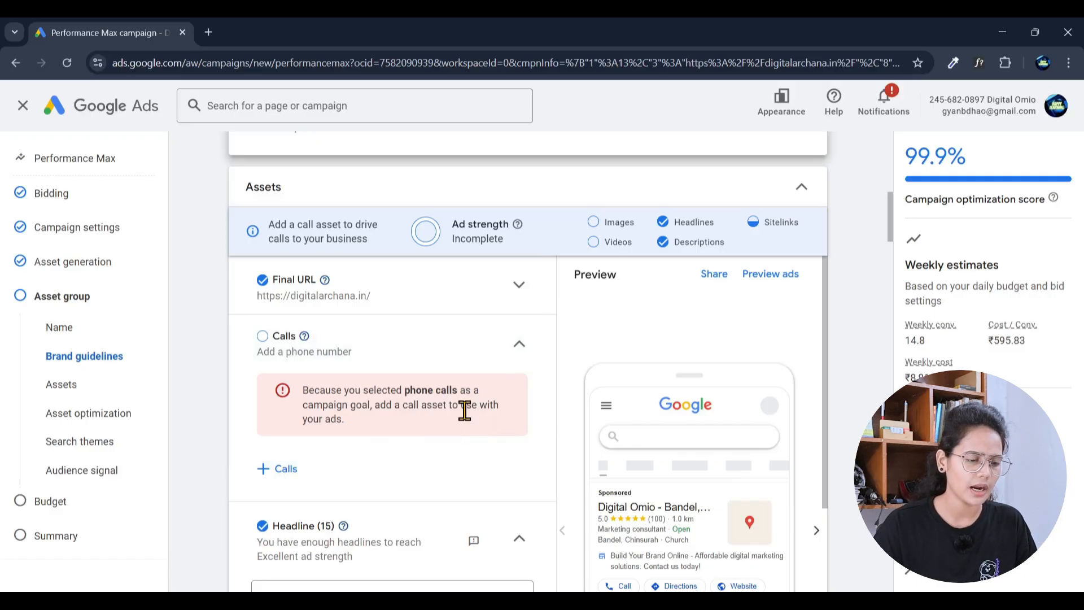
scroll(468, 445, "down", 1)
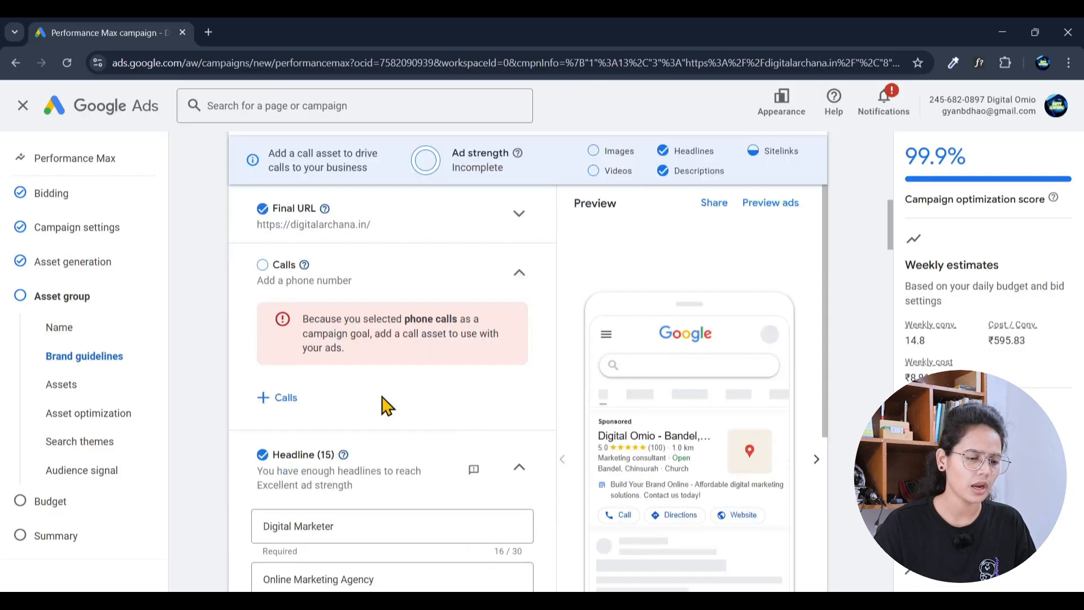
Step: Add a call asset with the business phone number, counted as Calls from ads
left_click(284, 397)
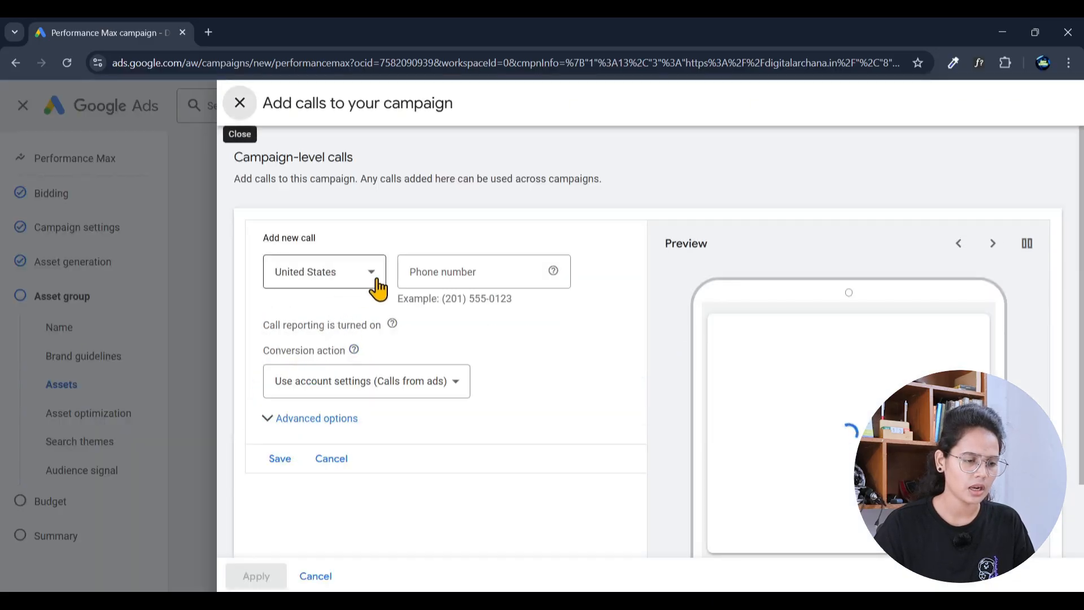
left_click(460, 272)
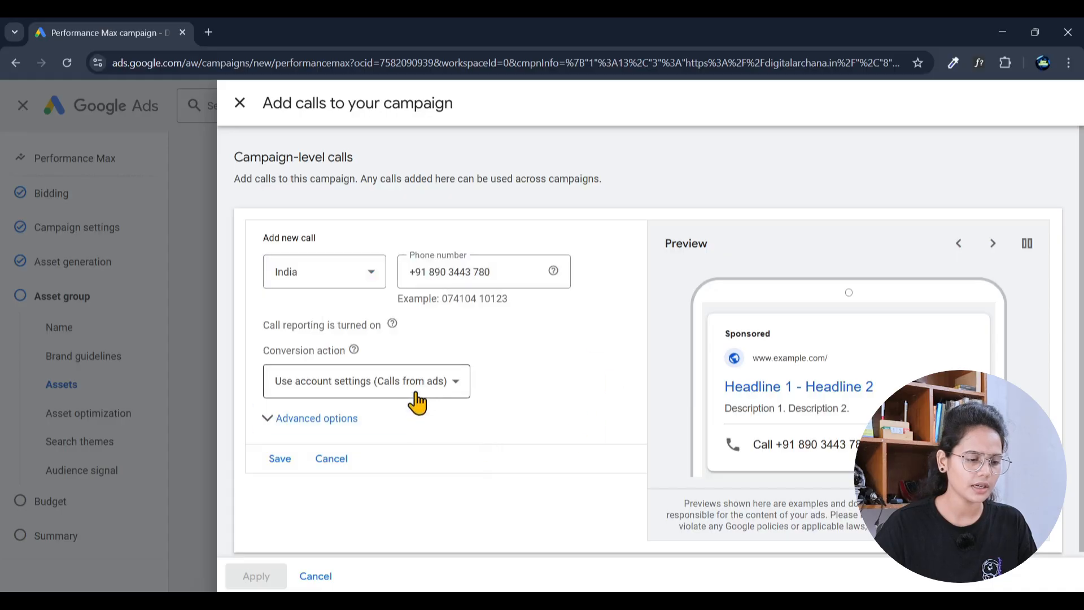
left_click_drag(438, 390, 435, 390)
left_click(438, 398)
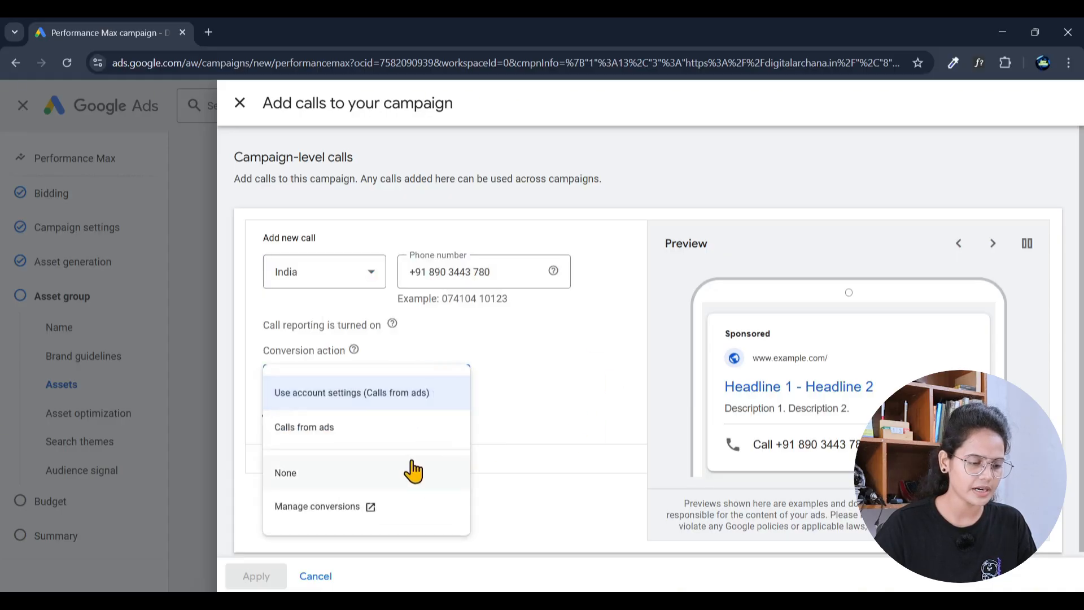
left_click(362, 440)
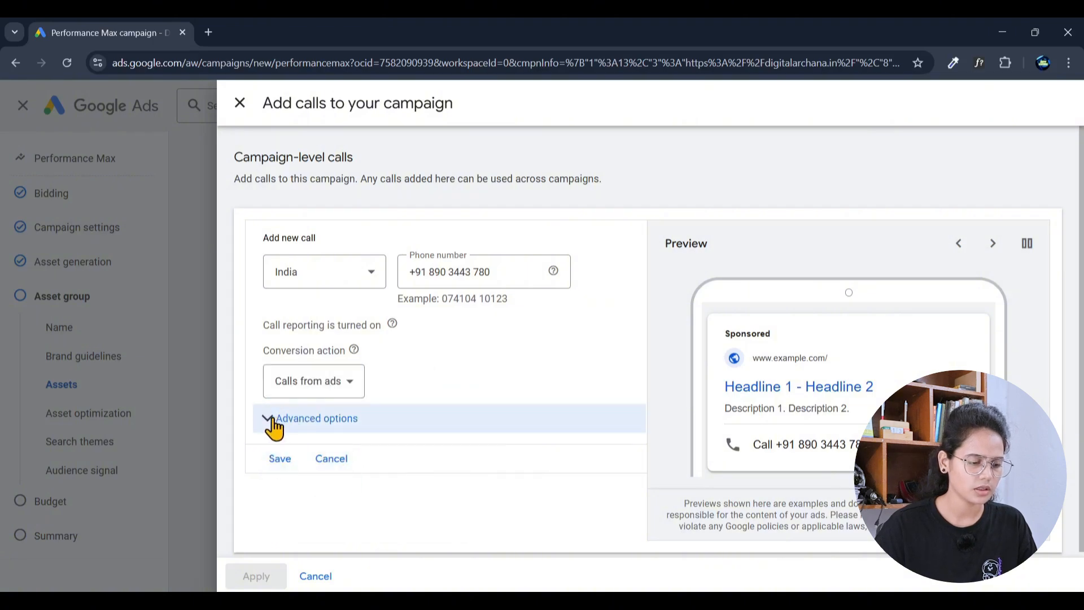
Step: Schedule the call for all days 10:00–21:00, save it and apply it to the campaign
left_click(274, 429)
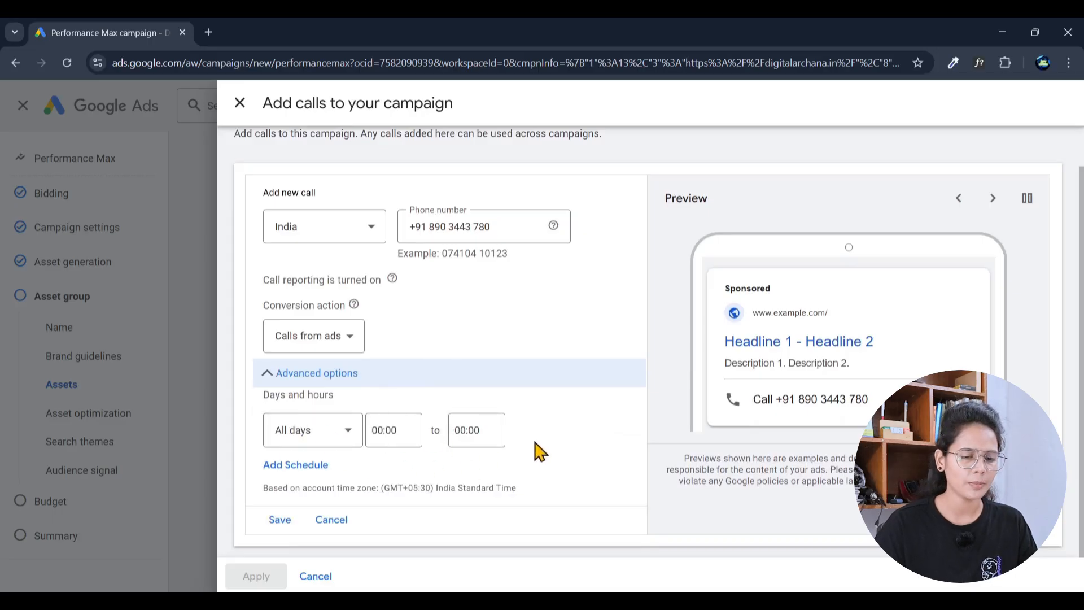
left_click(397, 435)
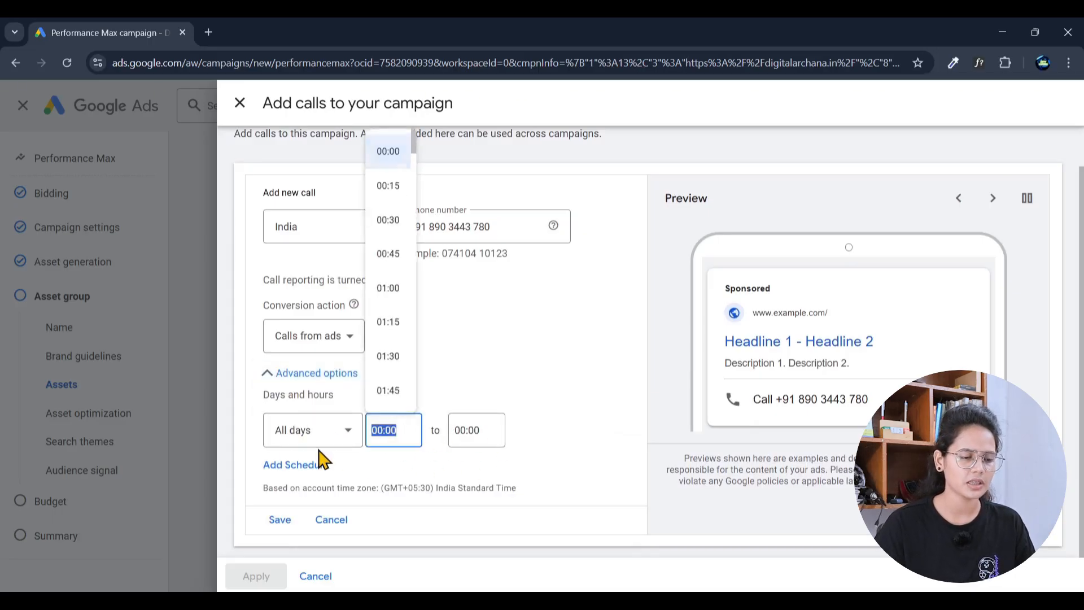
left_click(399, 431)
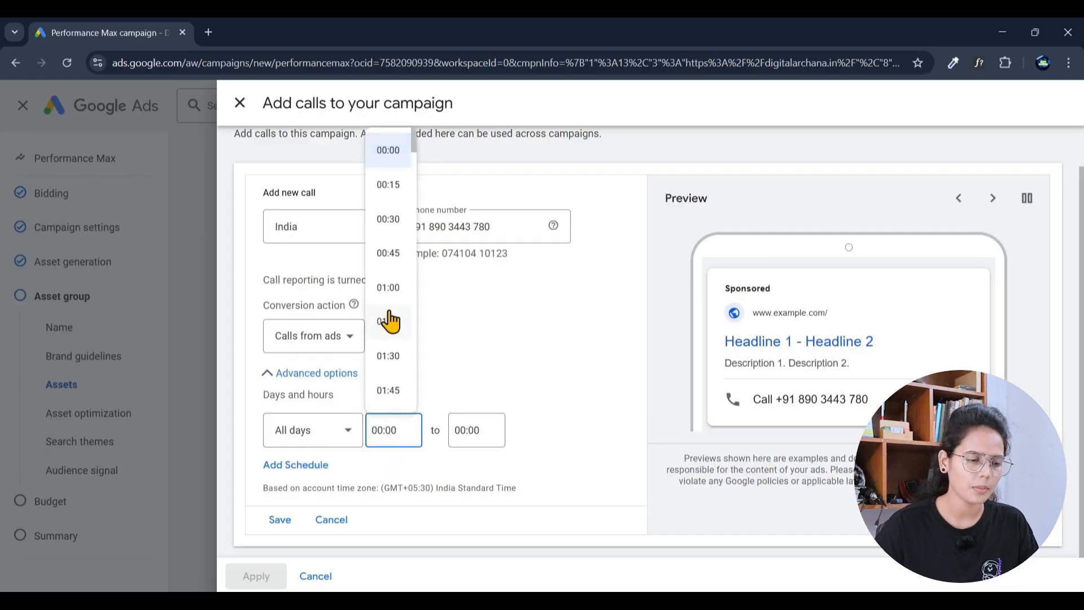
scroll(388, 325, "down", 6)
scroll(388, 334, "down", 8)
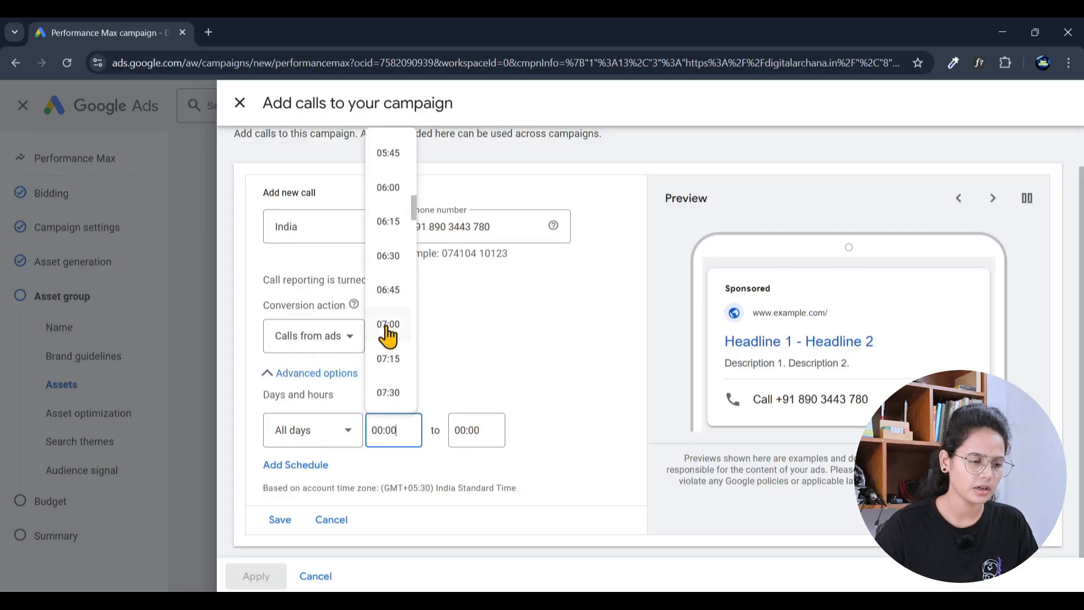
scroll(394, 353, "down", 8)
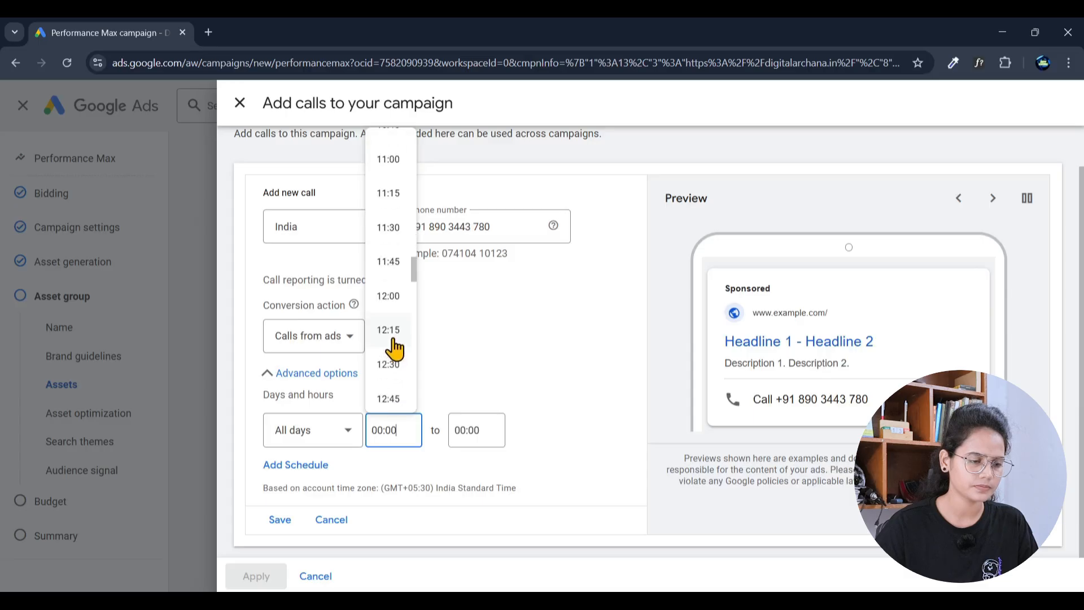
scroll(392, 316, "up", 3)
left_click(390, 165)
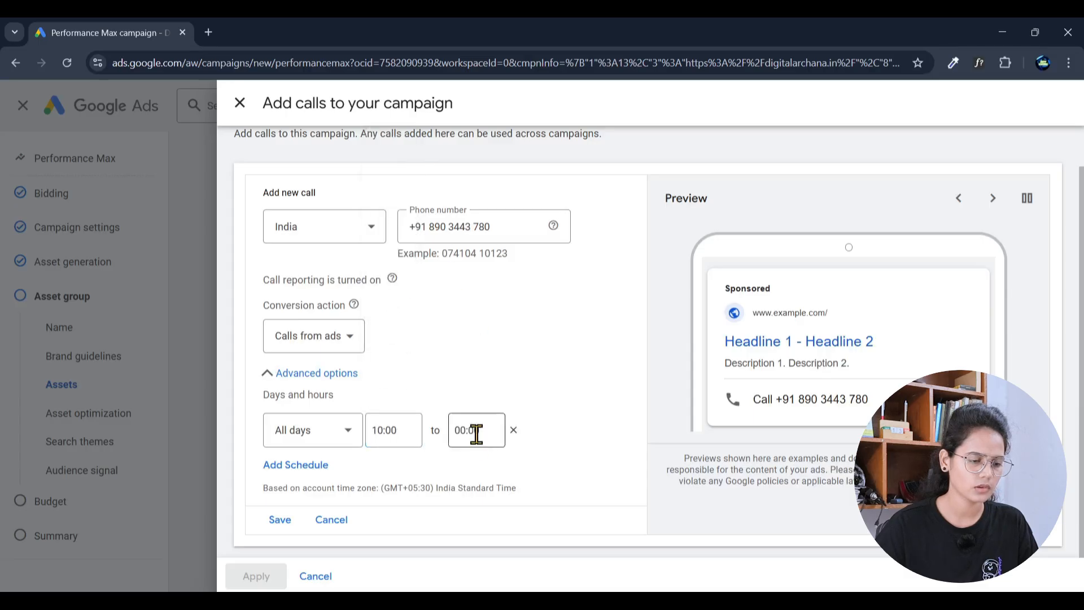
left_click(475, 434)
scroll(491, 316, "down", 20)
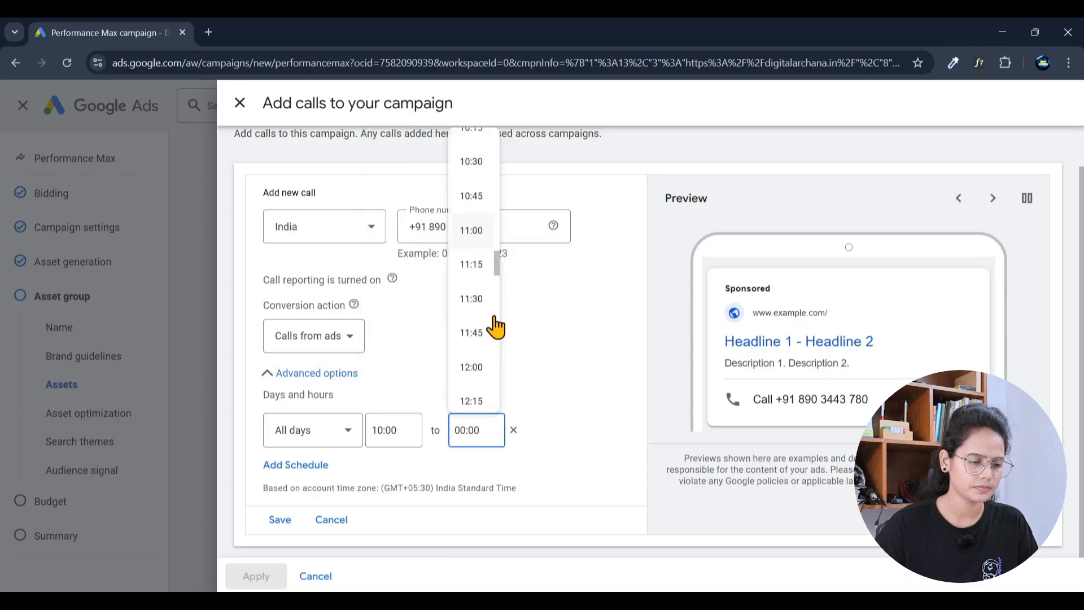
scroll(479, 370, "down", 9)
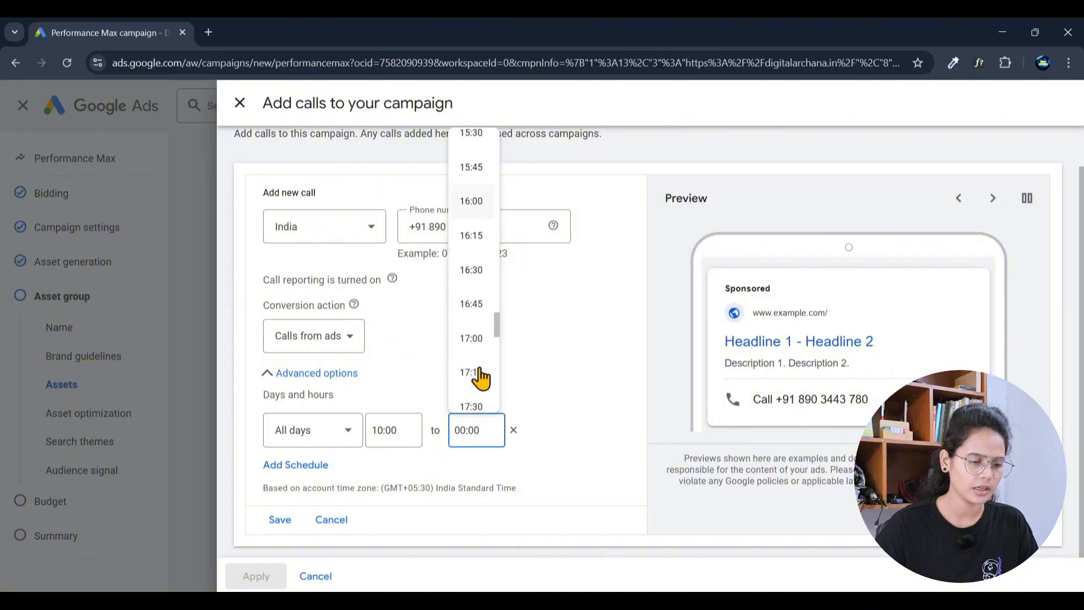
scroll(480, 373, "down", 4)
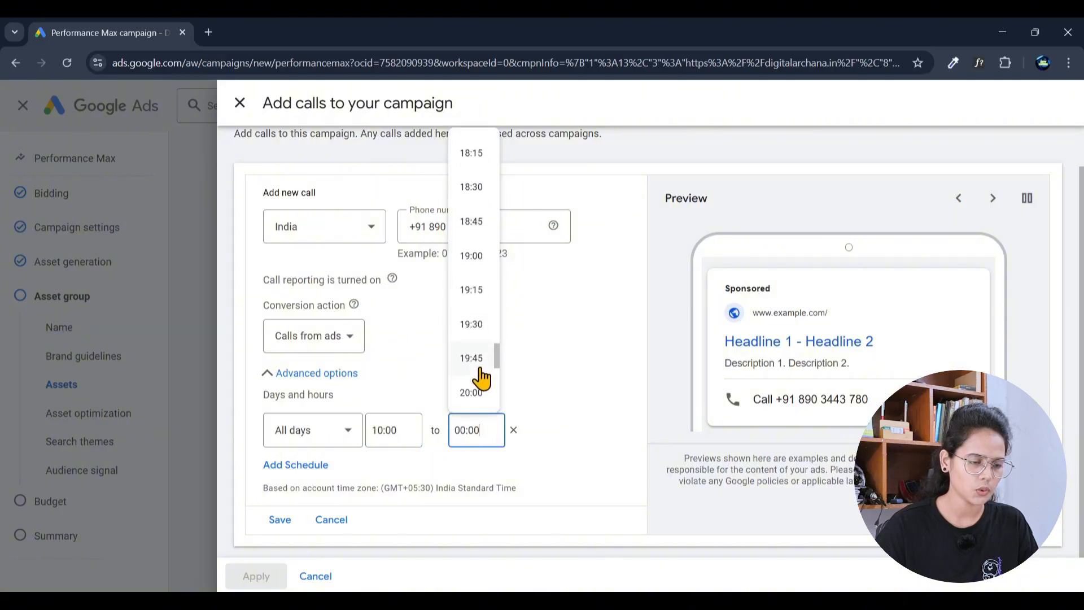
left_click(472, 387)
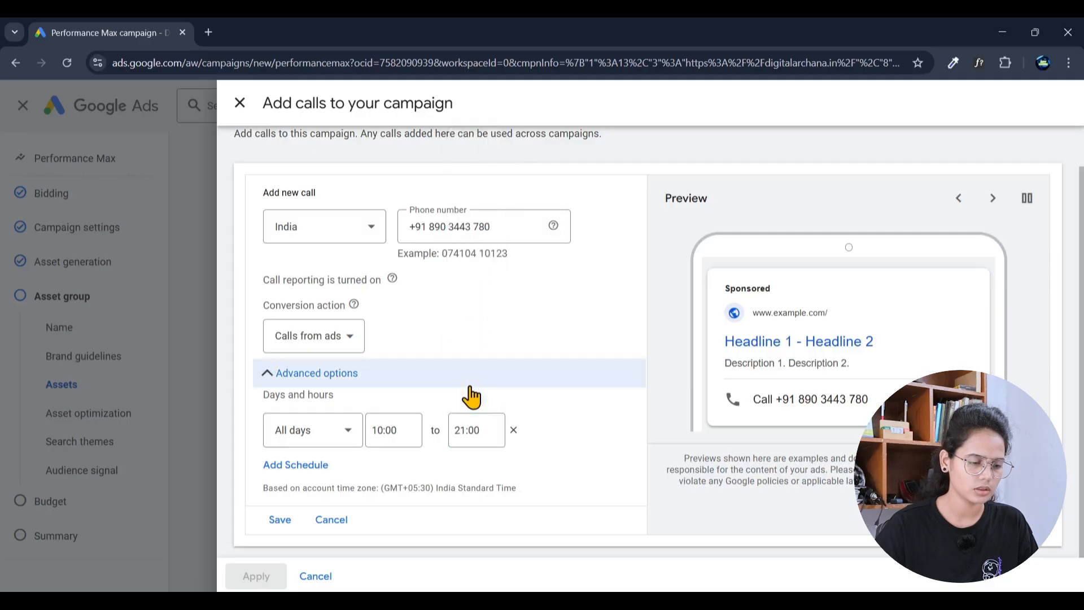
left_click(281, 520)
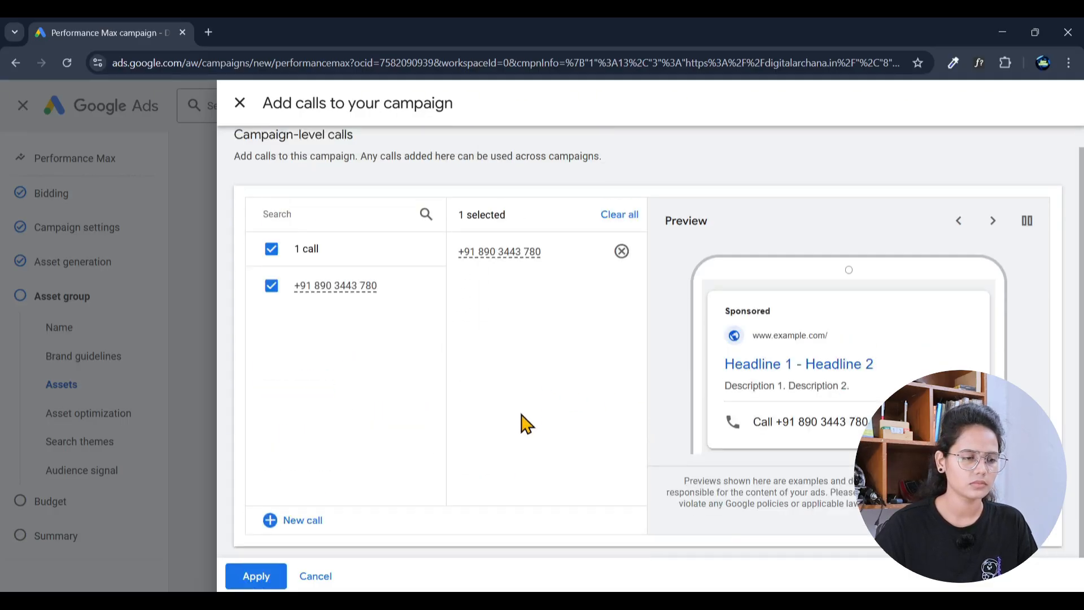
left_click(263, 578)
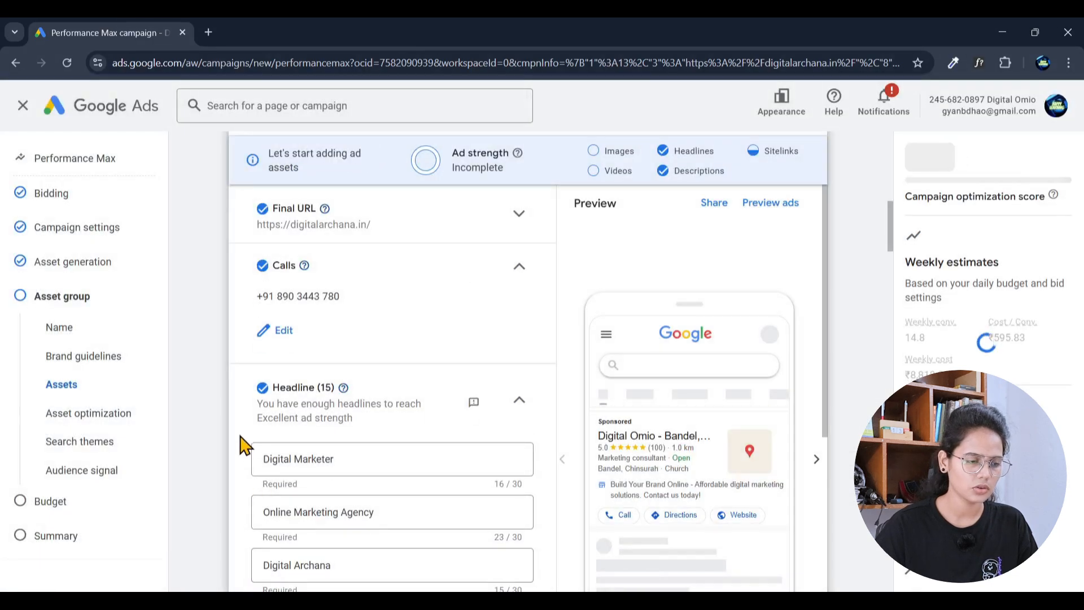
scroll(229, 453, "down", 3)
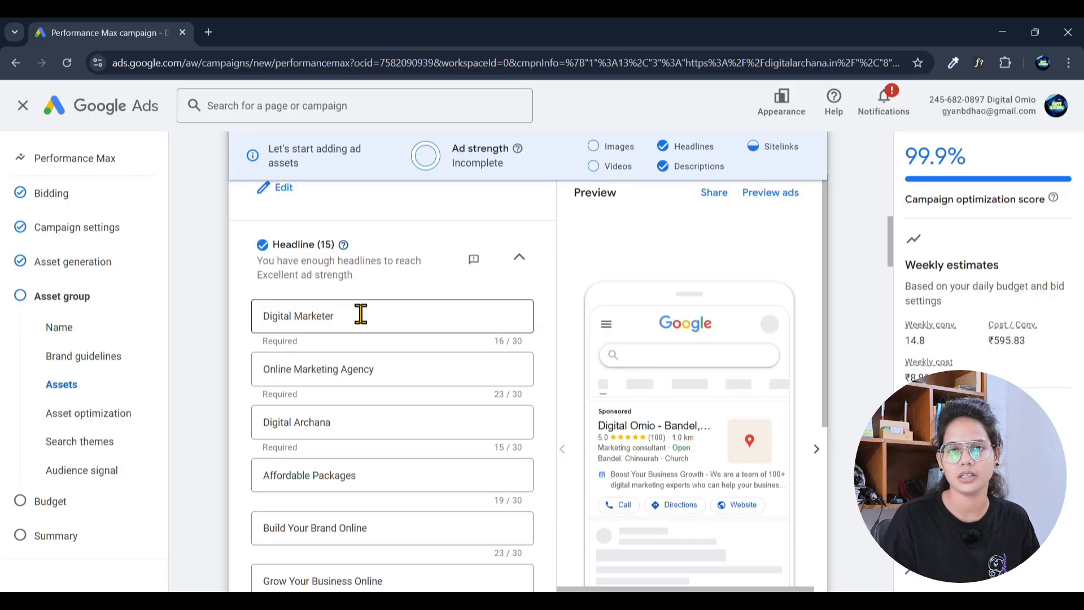
scroll(218, 375, "down", 5)
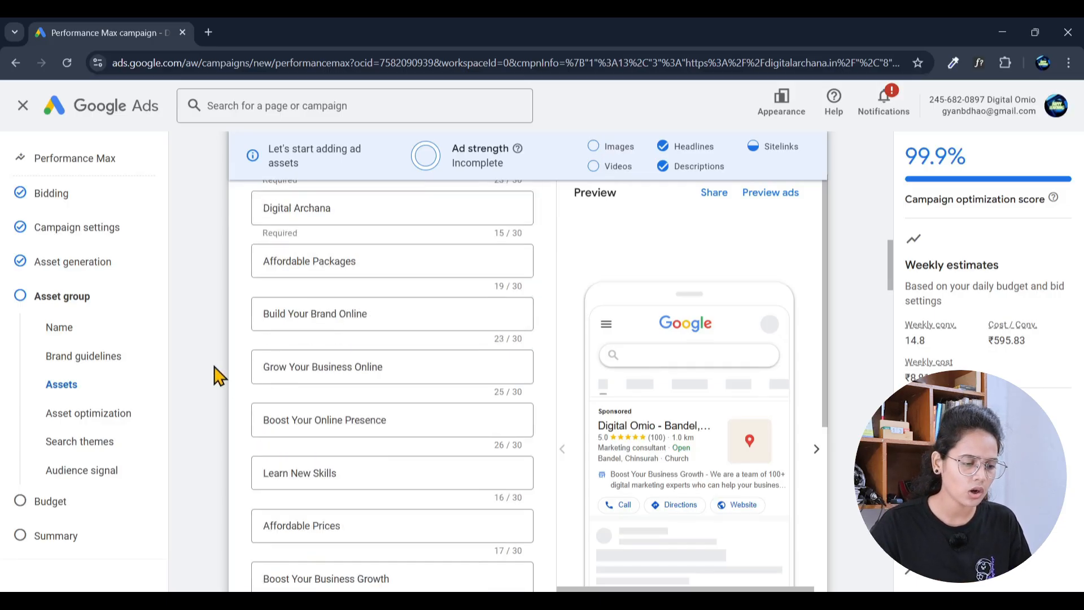
scroll(218, 384, "down", 4)
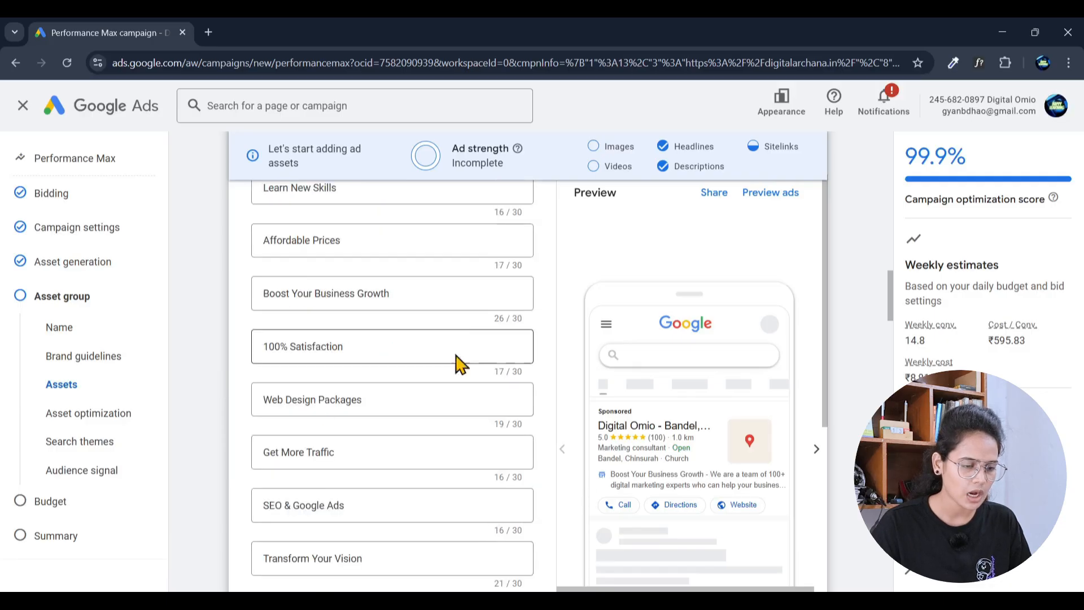
scroll(545, 394, "down", 6)
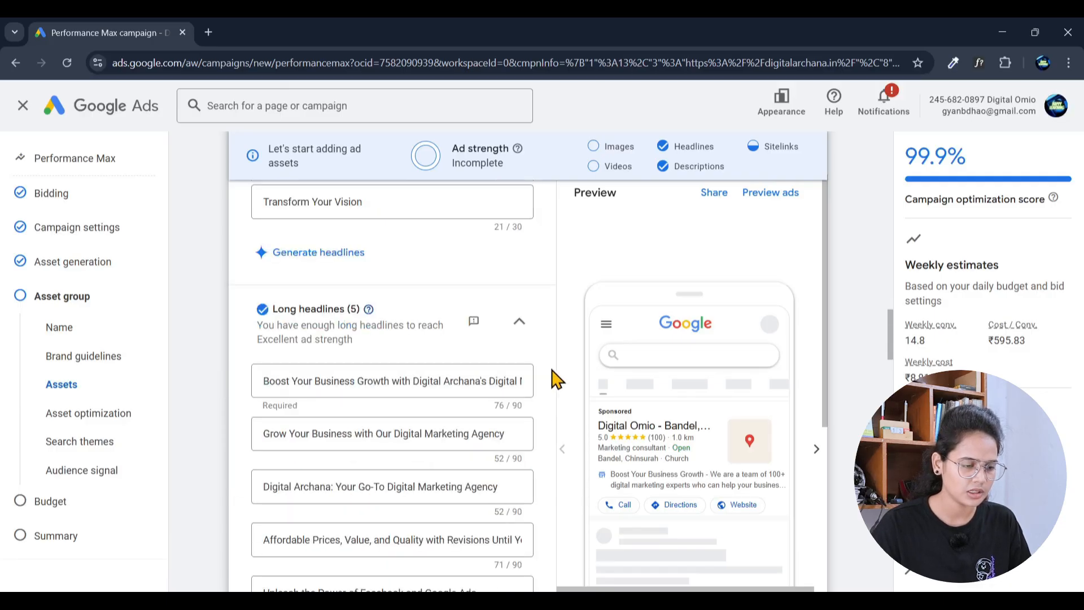
scroll(556, 380, "down", 1)
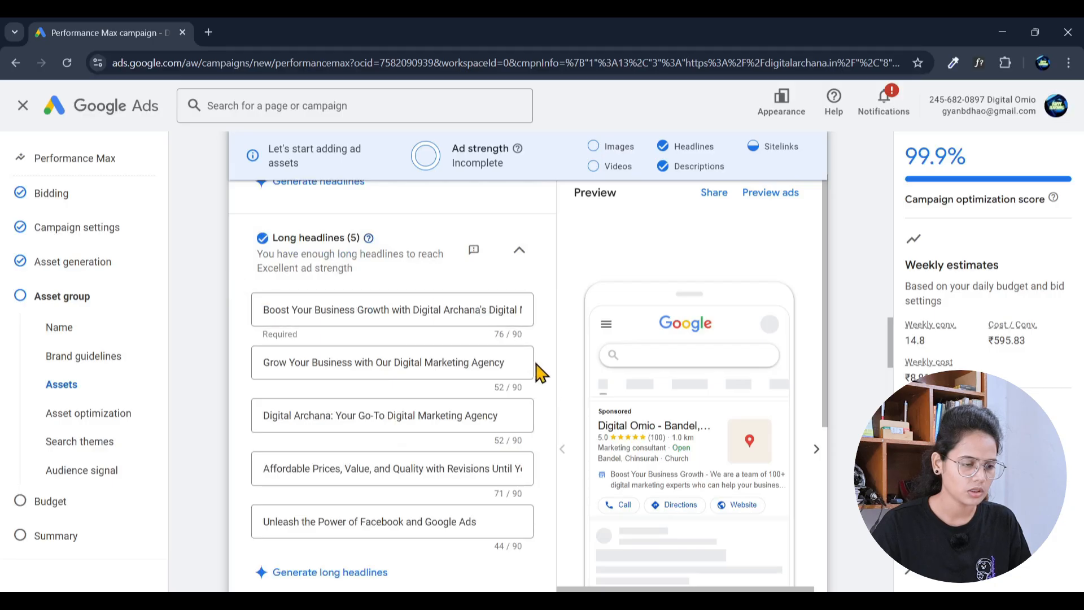
scroll(551, 379, "down", 2)
scroll(553, 429, "down", 3)
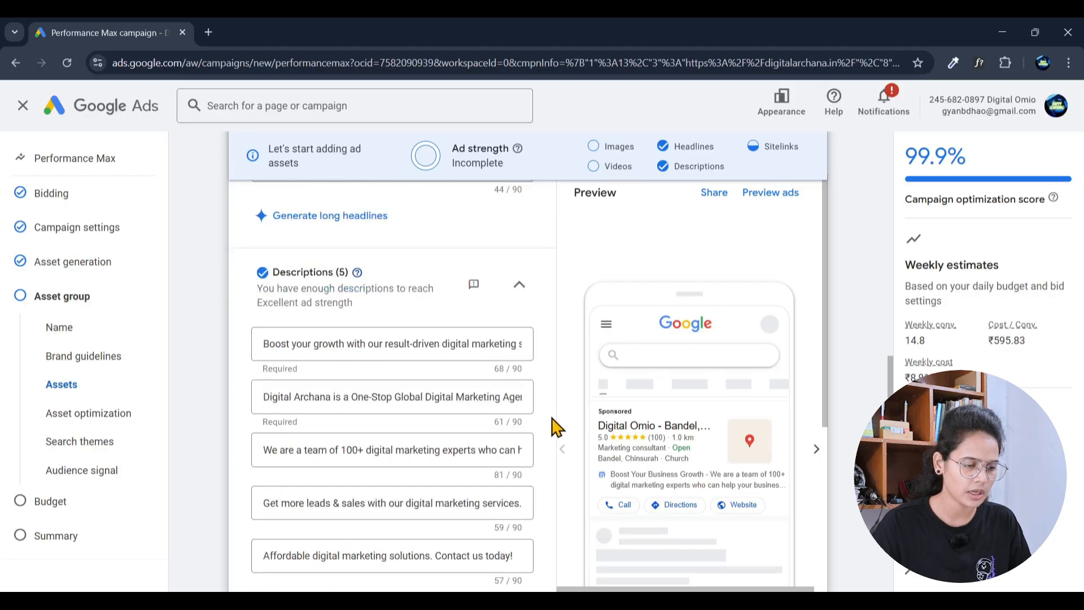
scroll(545, 356, "down", 3)
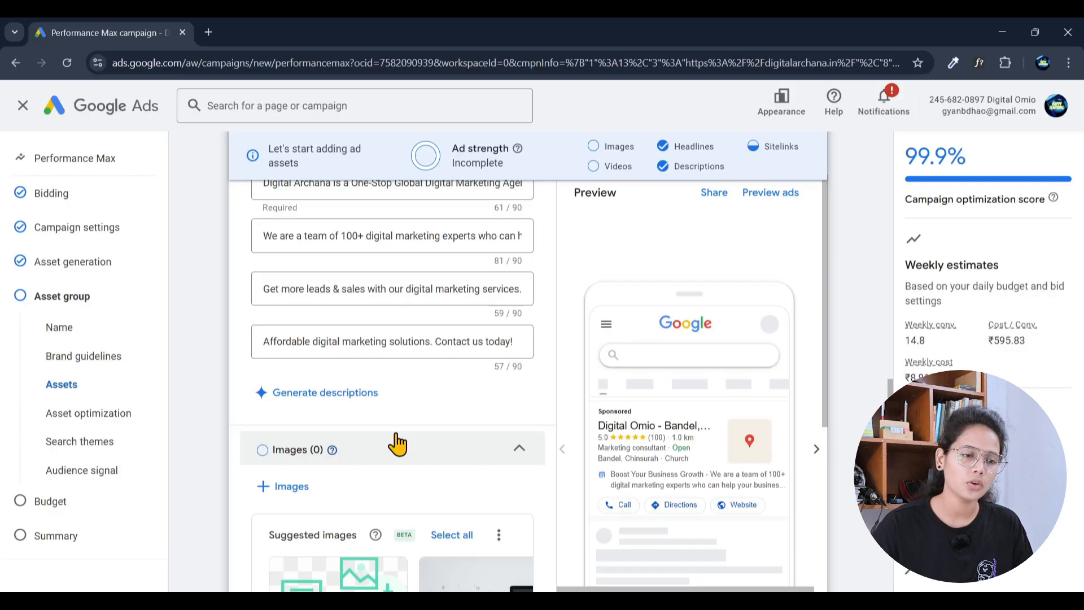
scroll(452, 443, "down", 1)
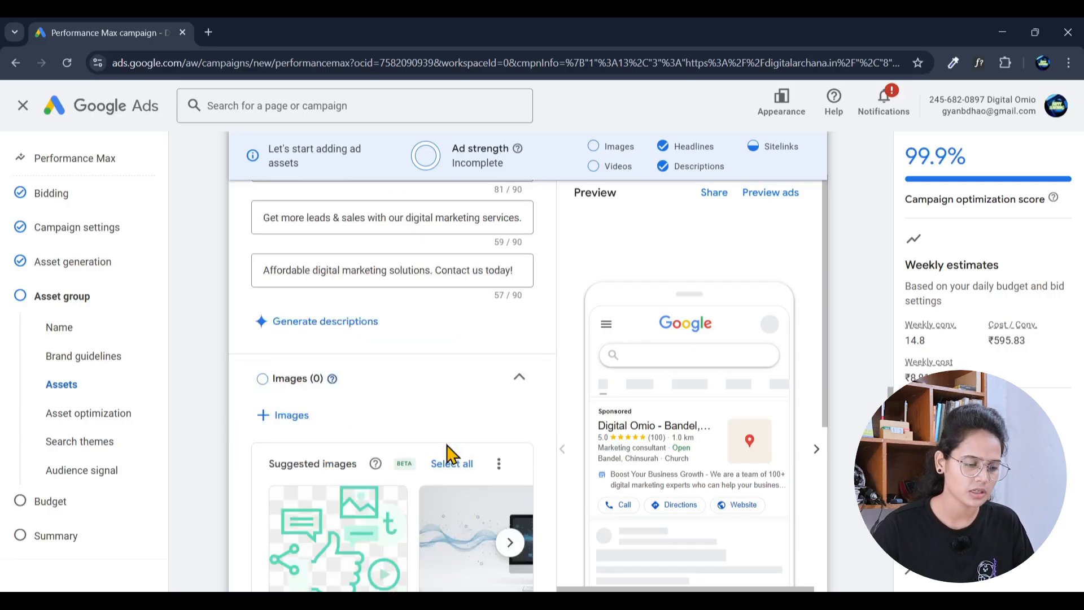
mouse_move(325, 523)
scroll(325, 522, "down", 1)
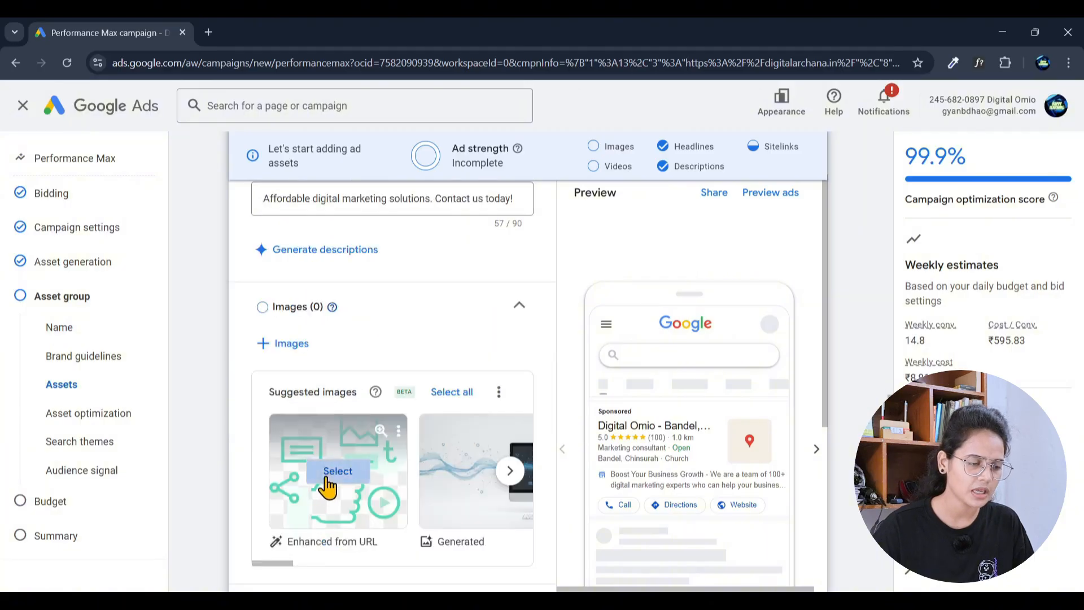
left_click(327, 477)
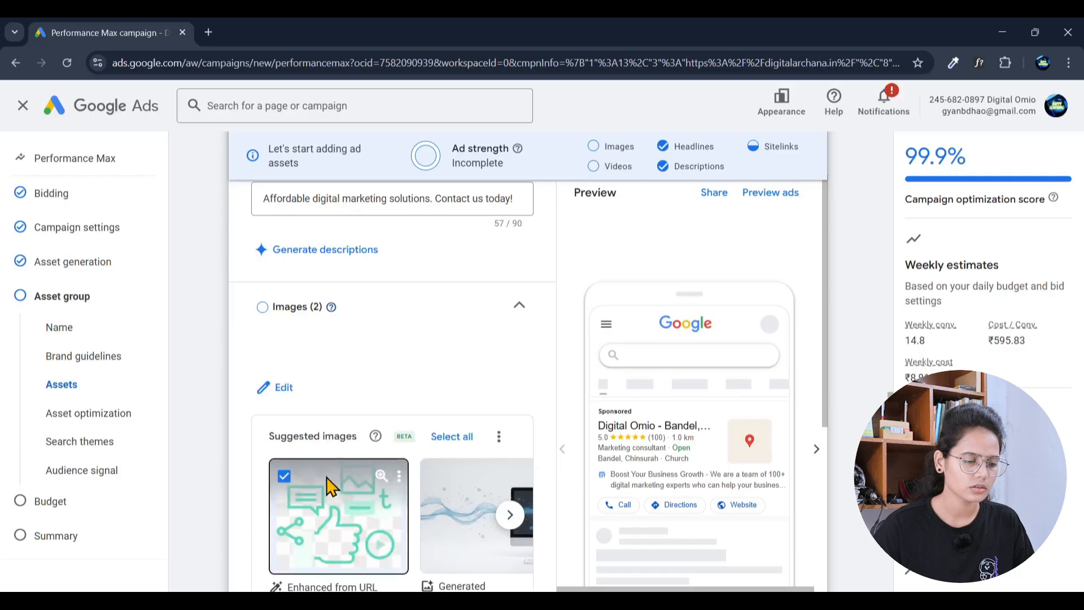
scroll(340, 535, "down", 2)
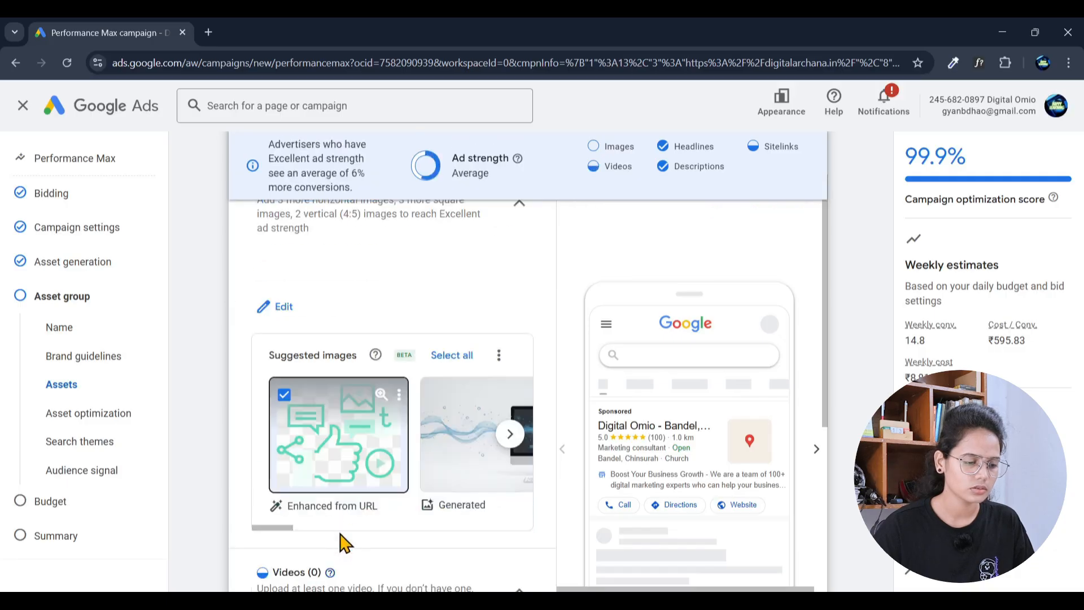
left_click(281, 397)
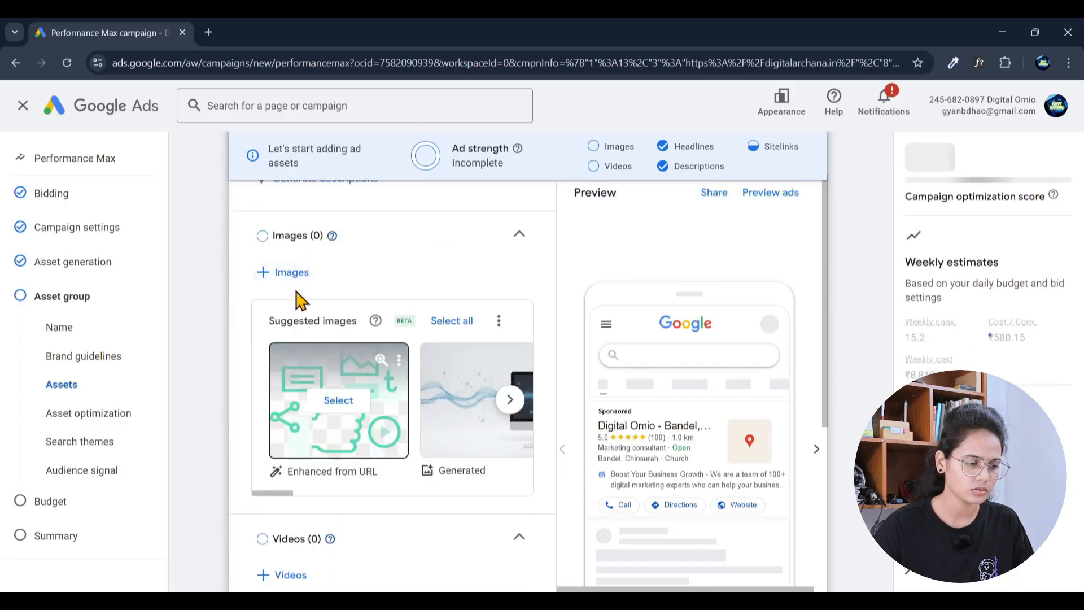
Step: Pick generated, stock and website images and save 15 images, raising ad strength to Good
left_click(290, 274)
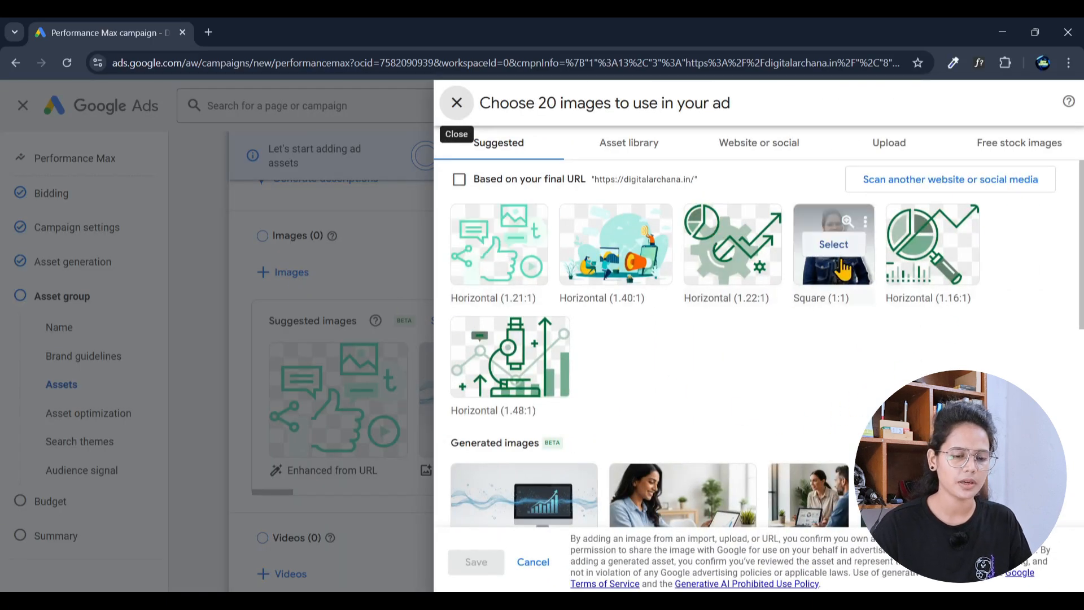
scroll(779, 418, "down", 3)
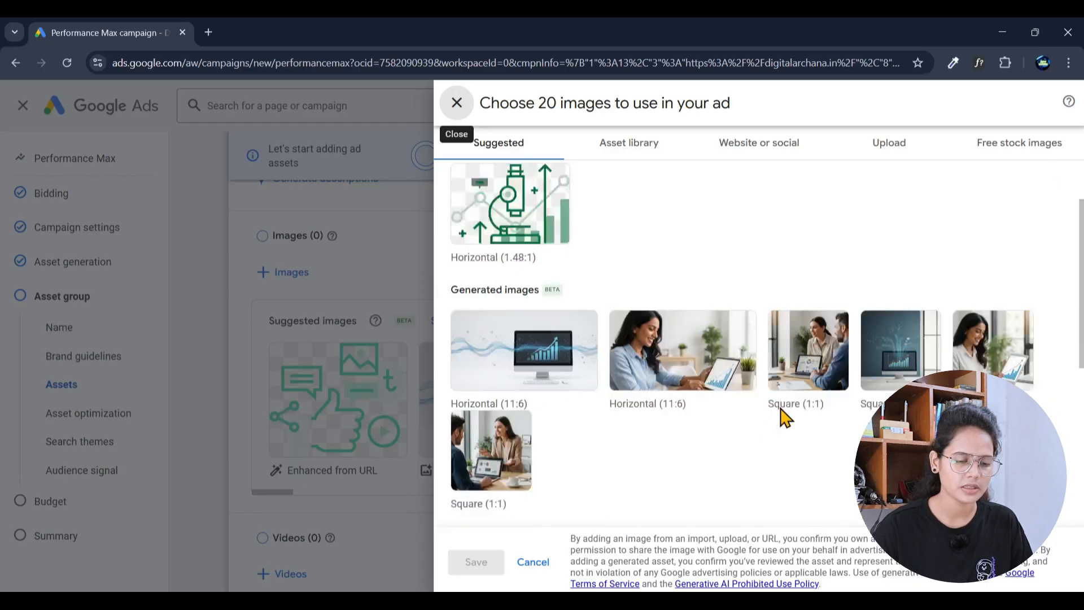
left_click(491, 420)
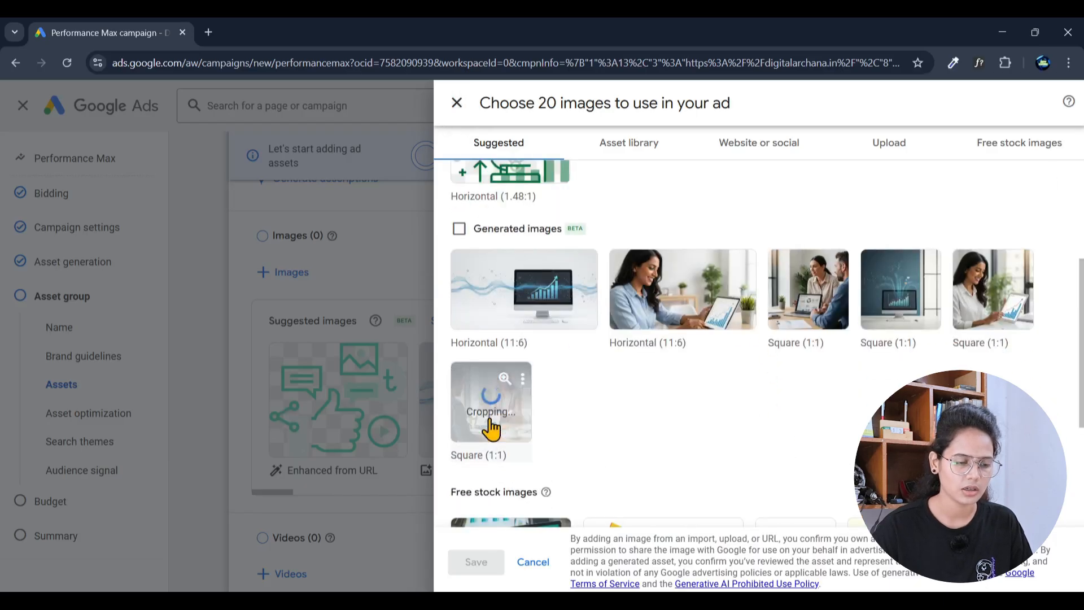
left_click(994, 291)
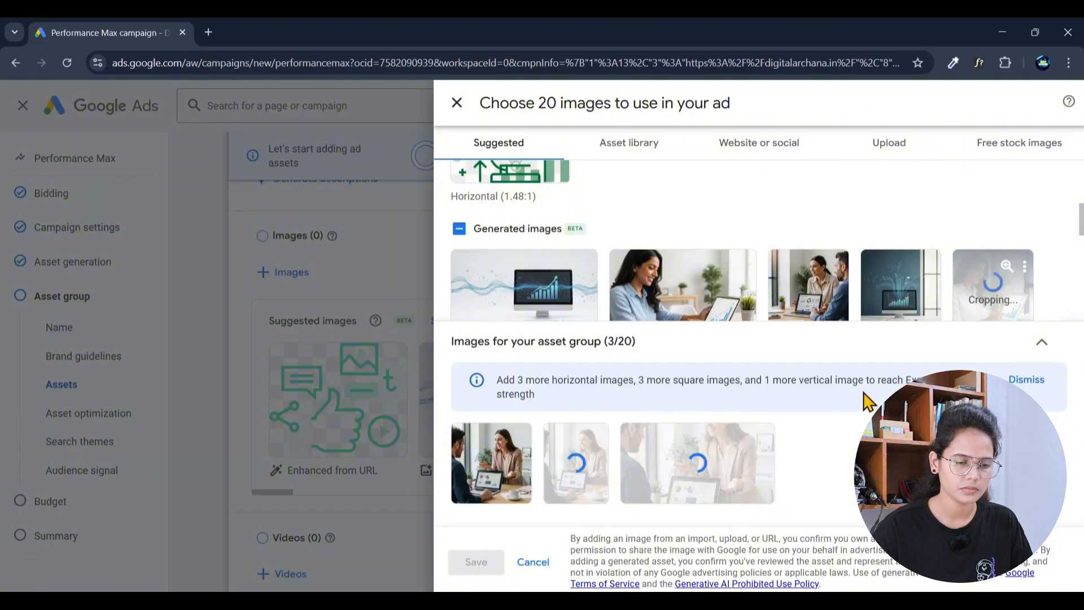
scroll(847, 316, "up", 3)
scroll(740, 325, "down", 5)
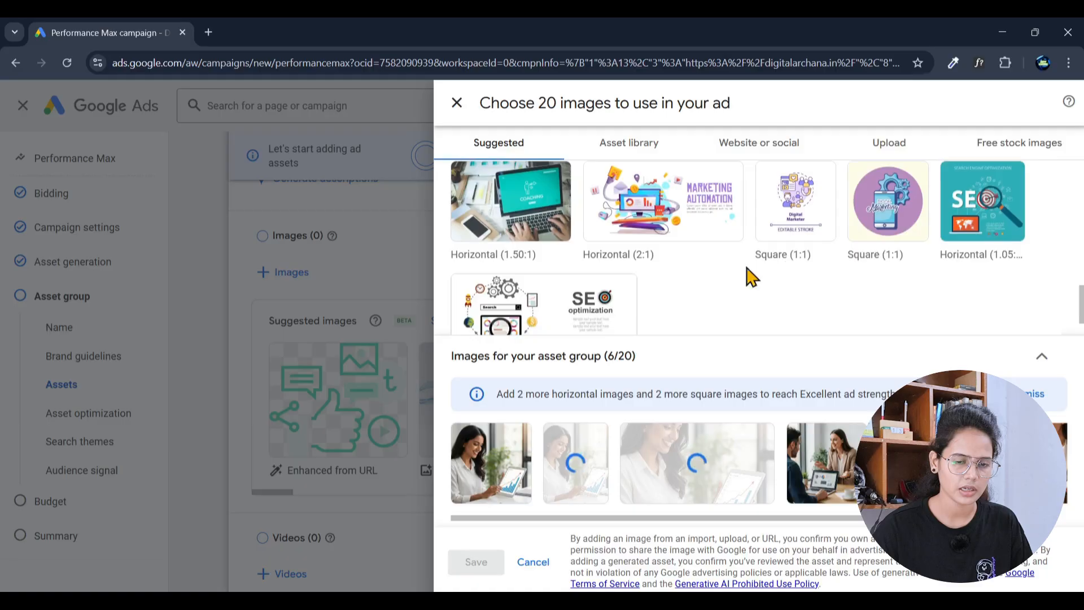
left_click(982, 201)
left_click(531, 209)
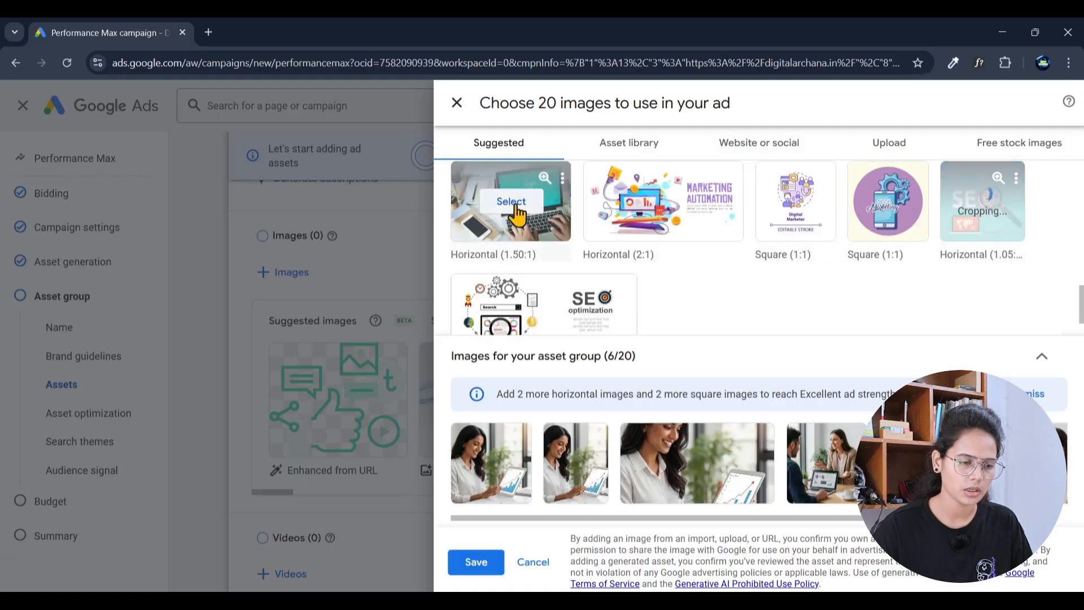
scroll(756, 268, "down", 1)
scroll(757, 269, "up", 6)
left_click(835, 244)
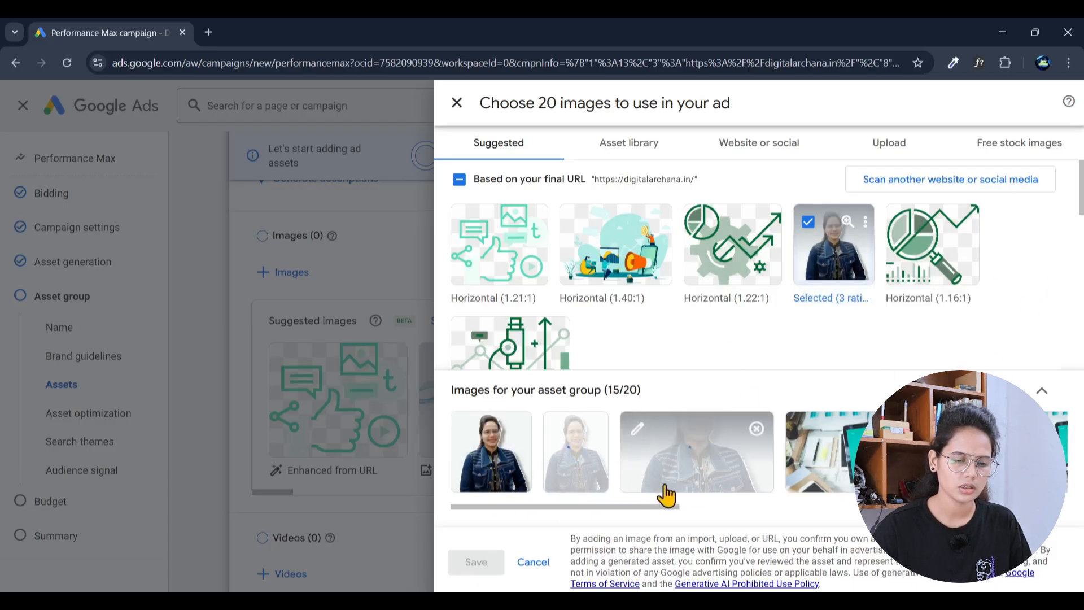
left_click_drag(647, 508, 402, 525)
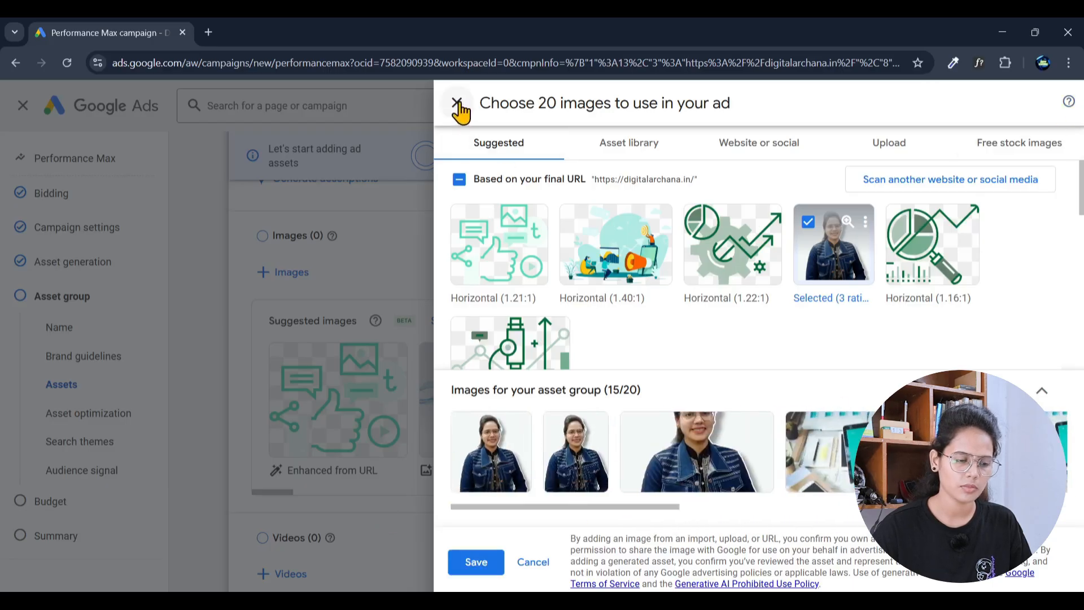
left_click(476, 562)
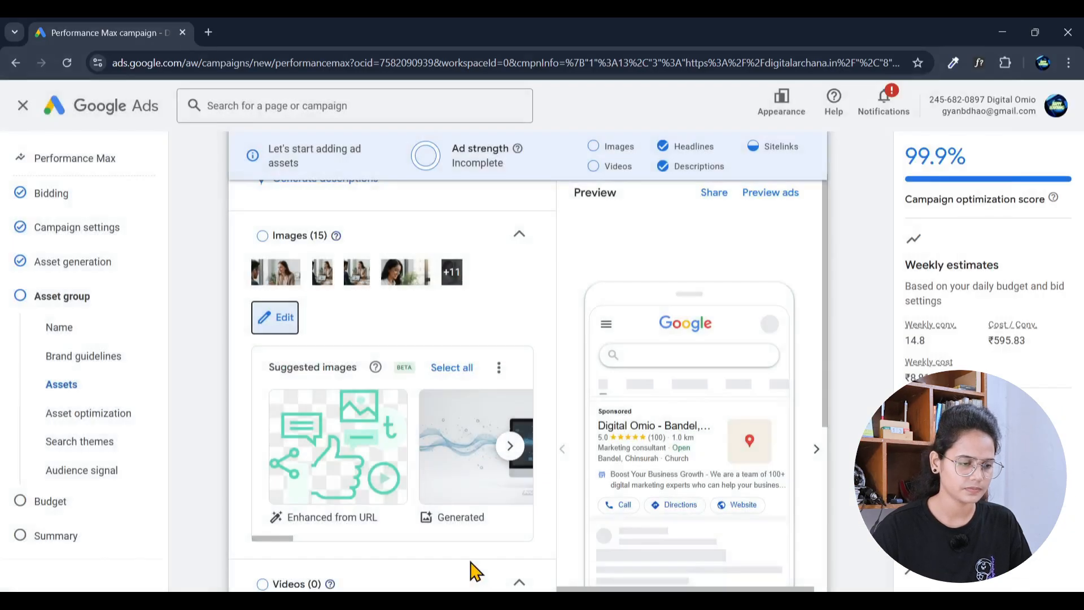
scroll(476, 571, "down", 3)
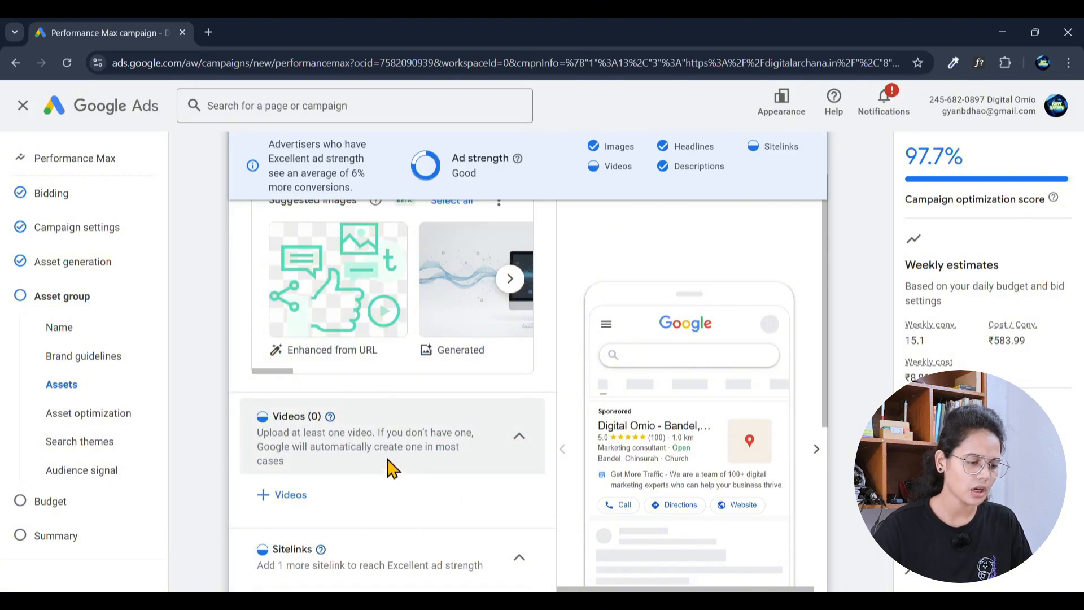
Step: Open the video chooser on Search YouTube, ready to enter a search
left_click(290, 496)
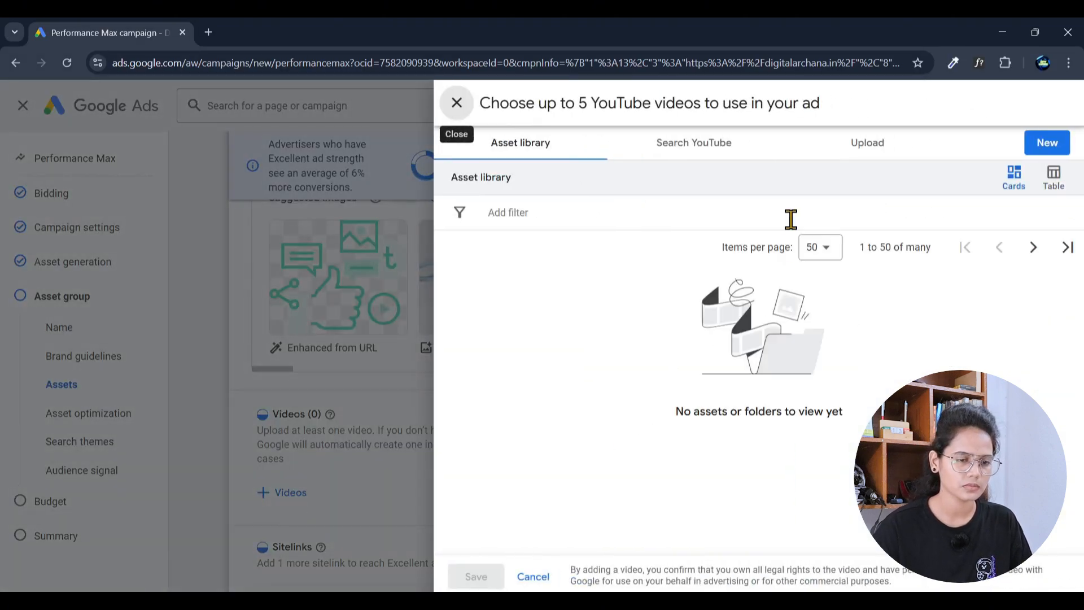
left_click(680, 150)
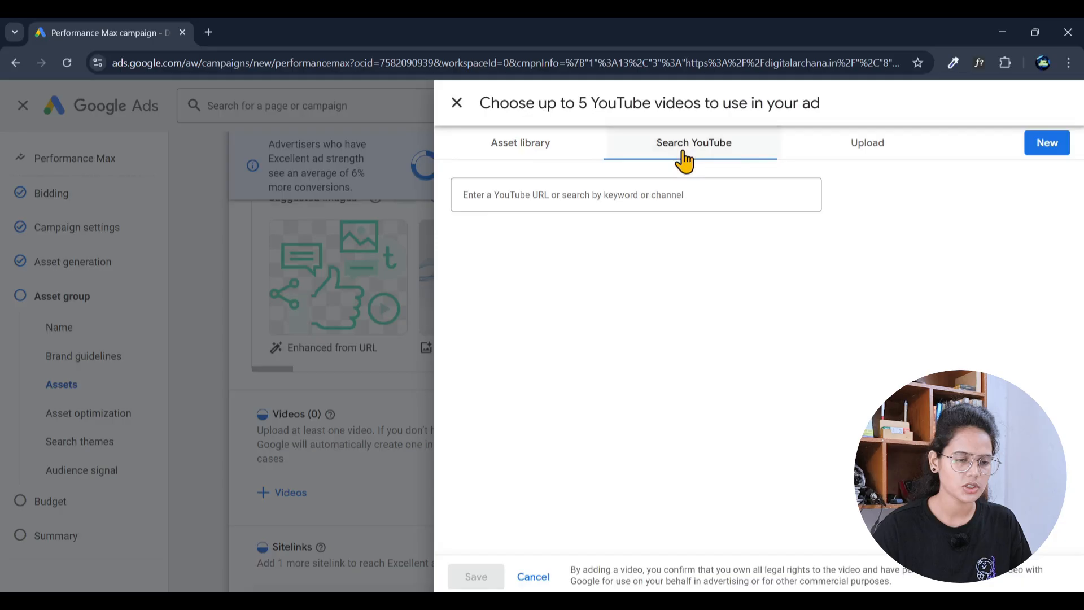
left_click(626, 192)
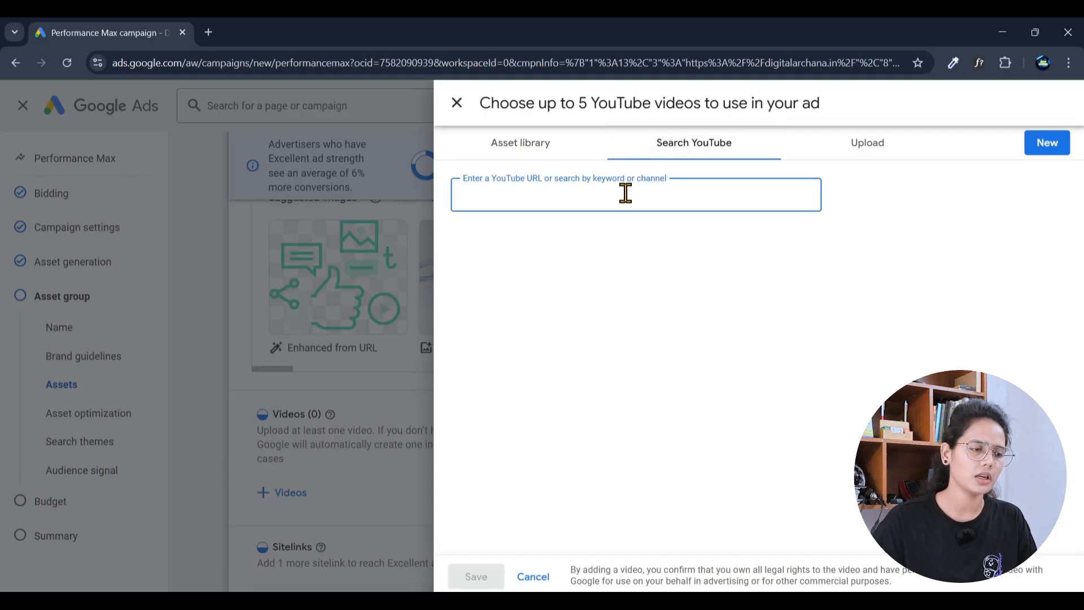
Step: Open YouTube in a new tab and search 'wordpress website tutorial for beginners'
left_click(209, 32)
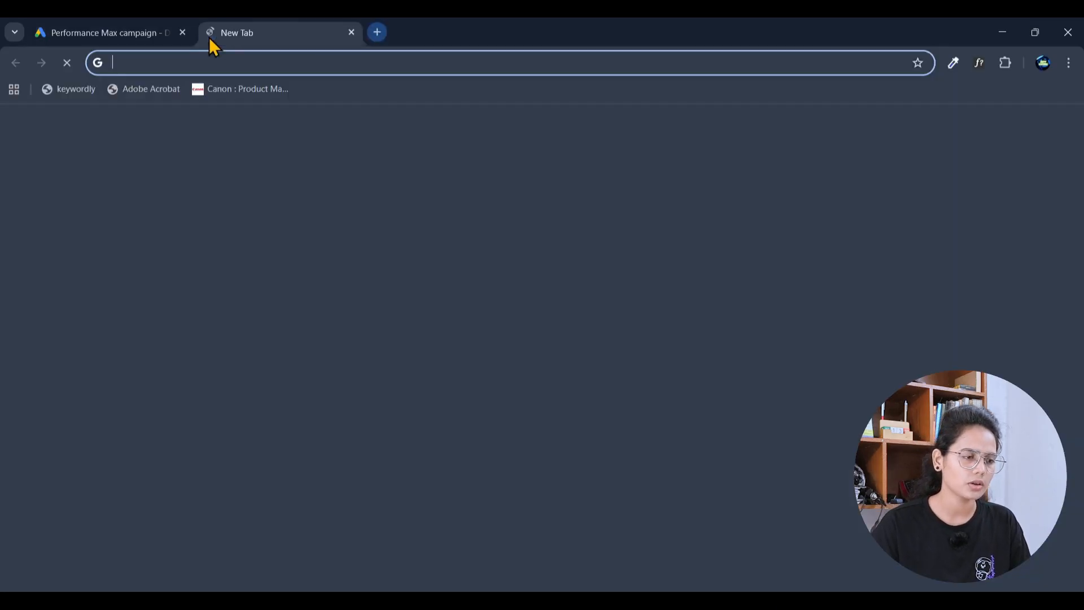
left_click(265, 64)
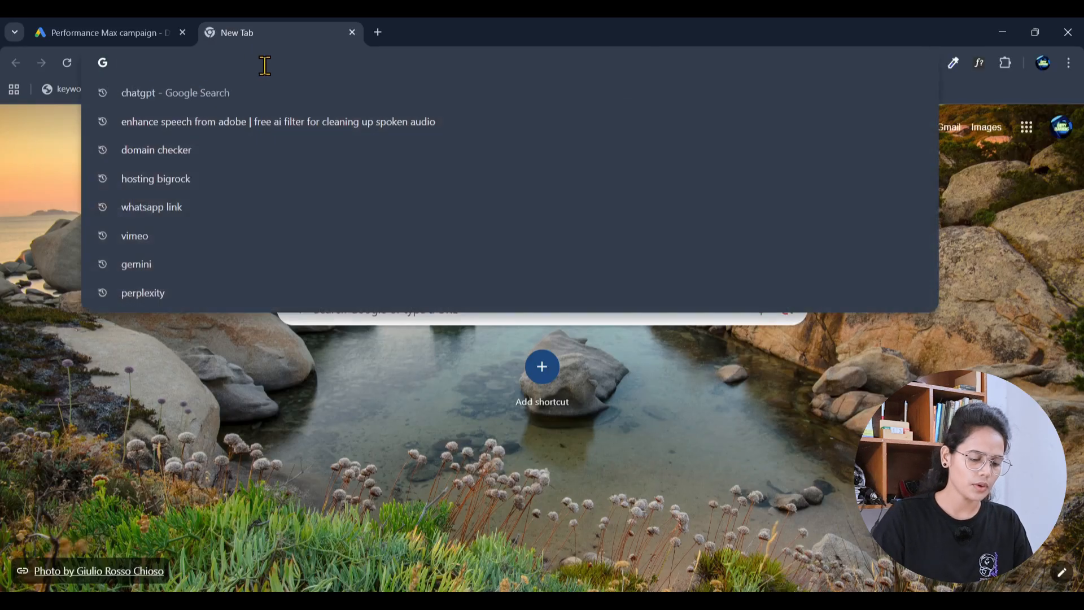
type("word")
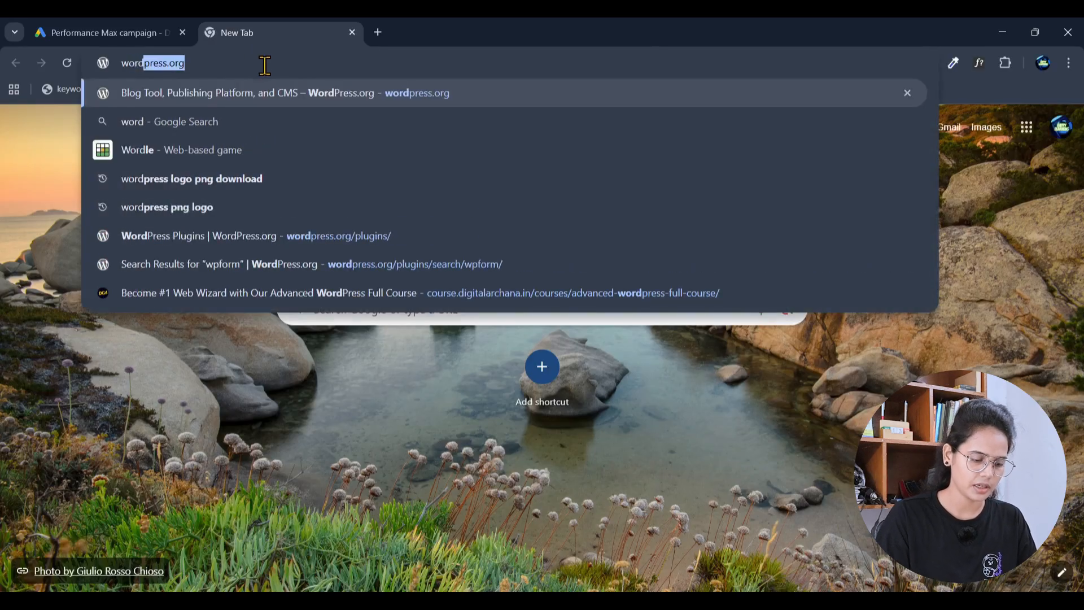
type("you")
key("Return")
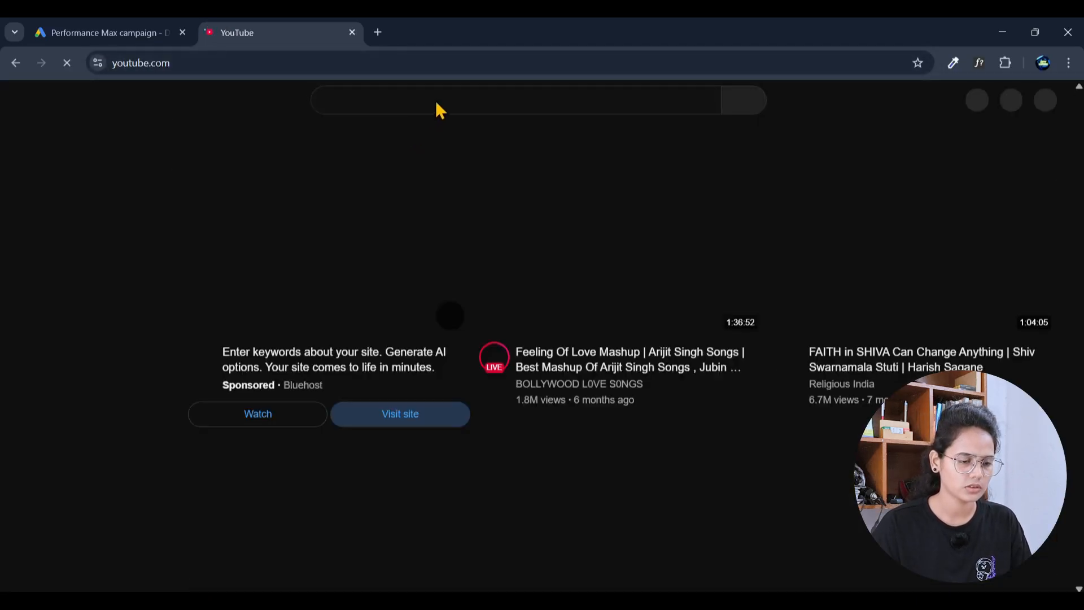
left_click(432, 105)
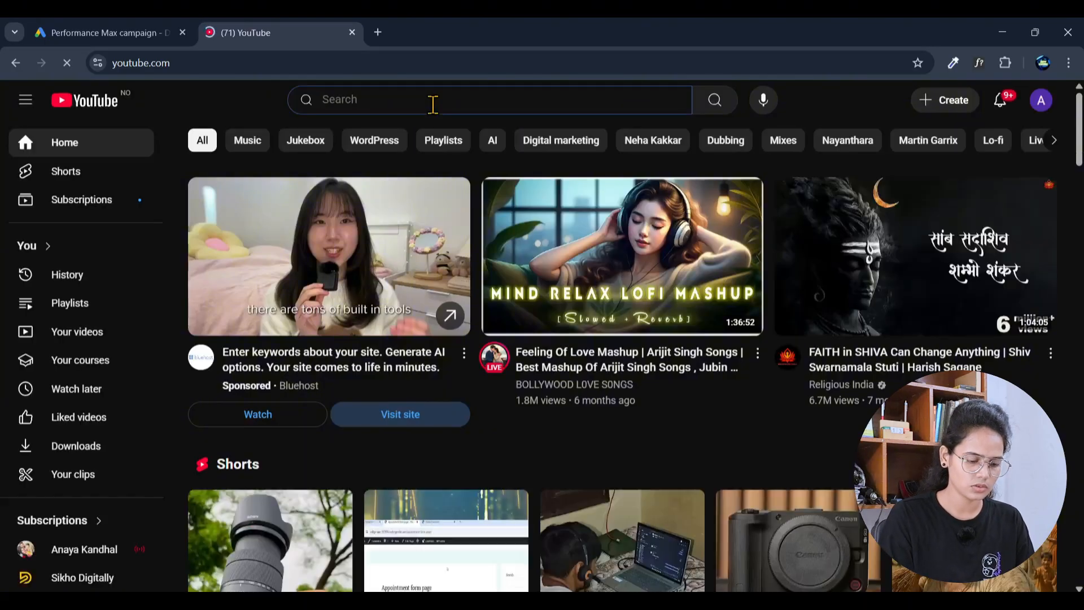
type("wordpress")
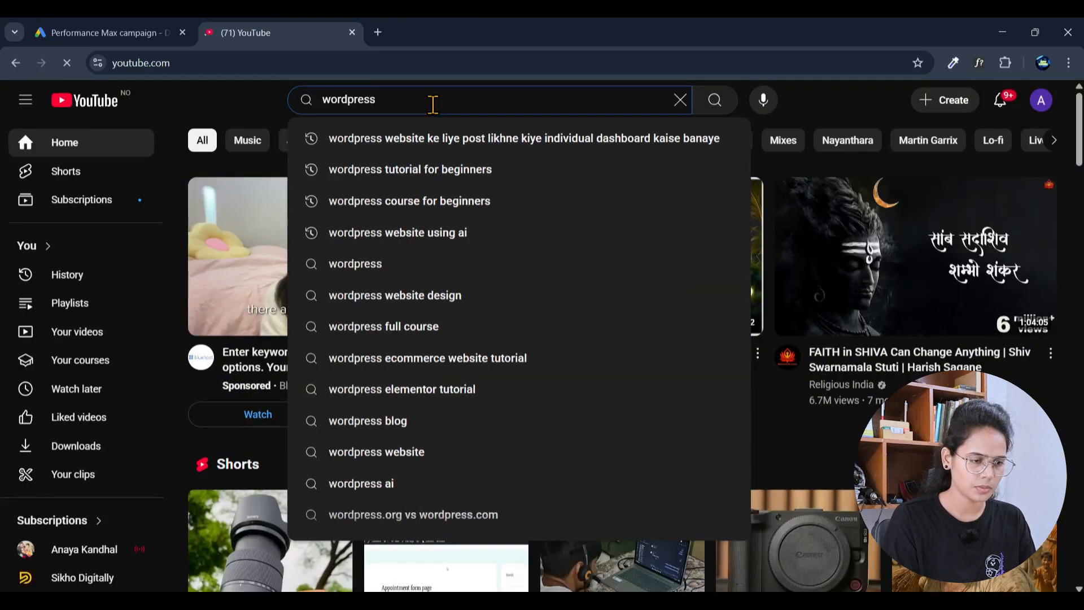
type(" websi")
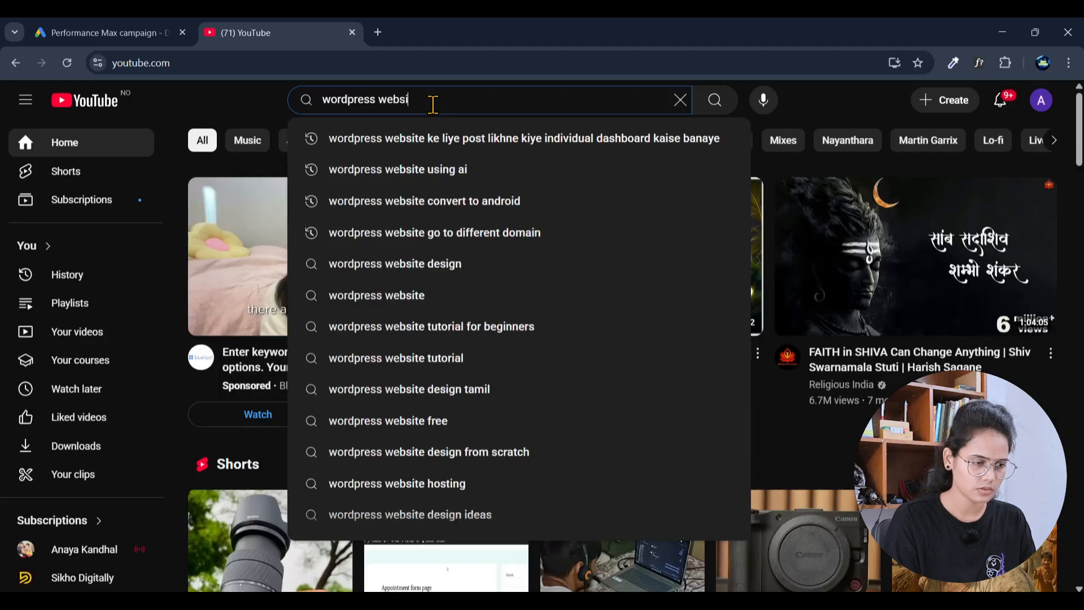
type("te t")
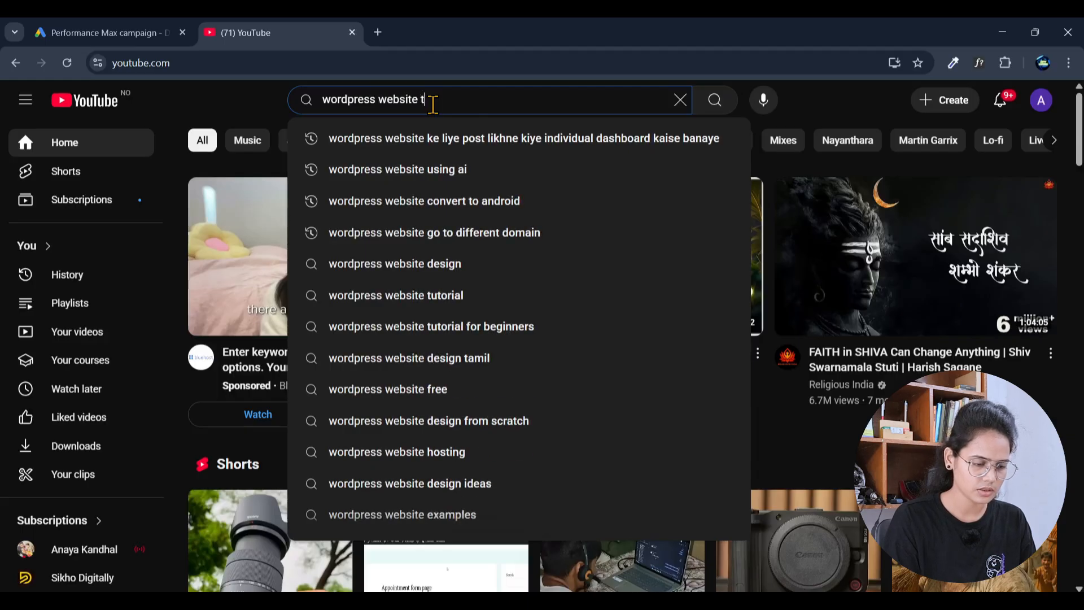
type("utorit")
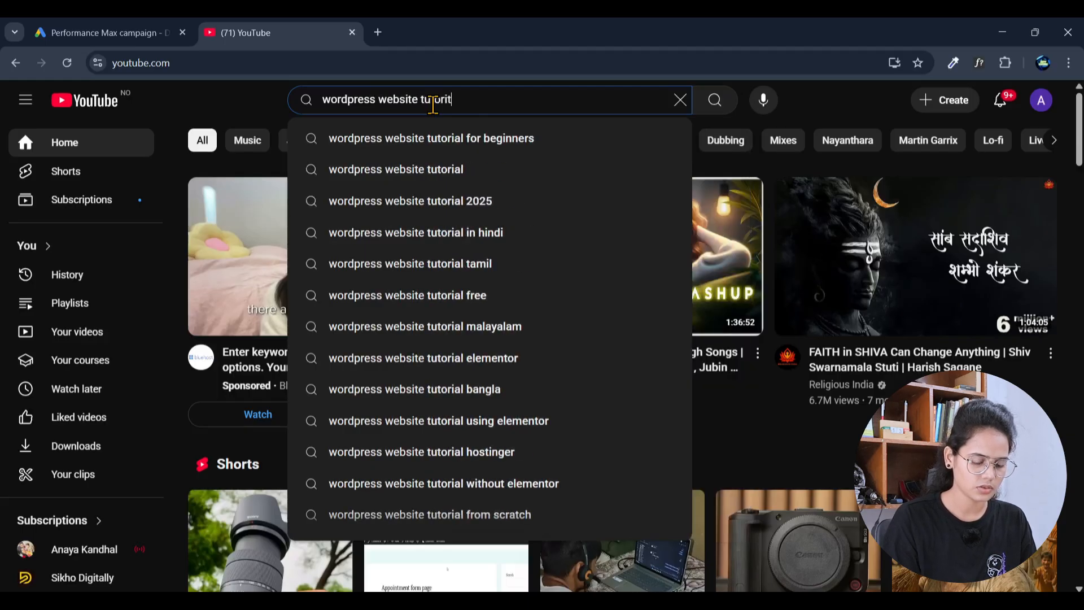
key("Down")
key("Return")
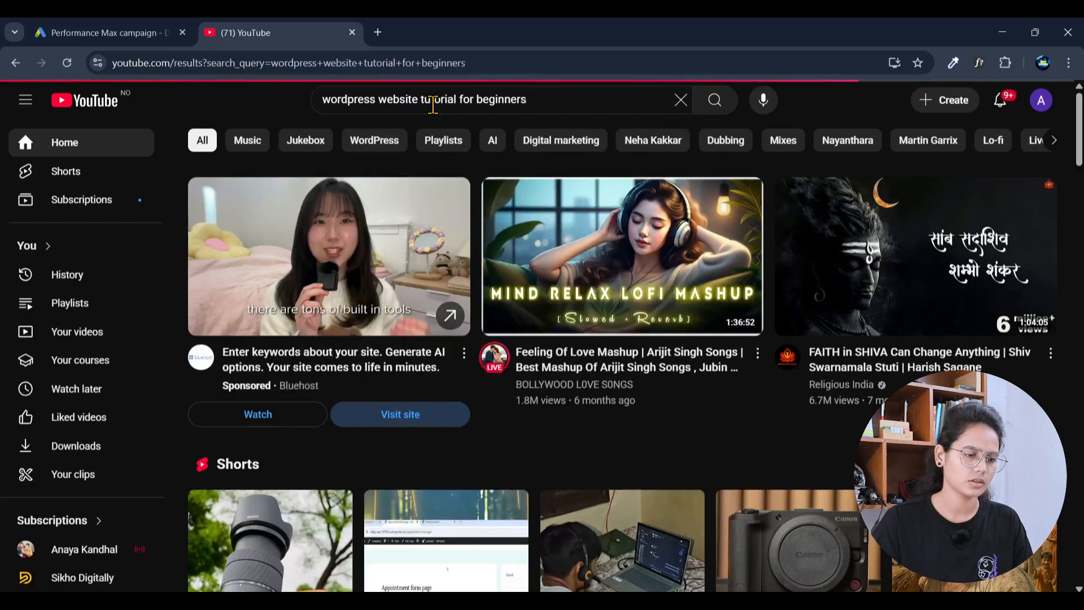
scroll(596, 371, "down", 5)
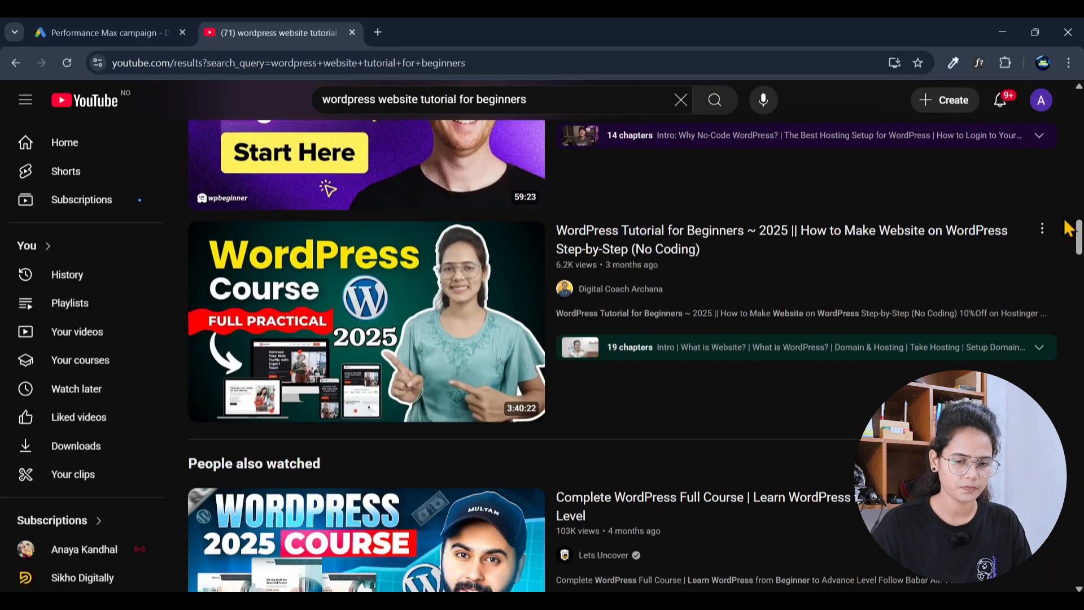
Step: Copy the share link of the WordPress Tutorial for Beginners video
left_click(1043, 230)
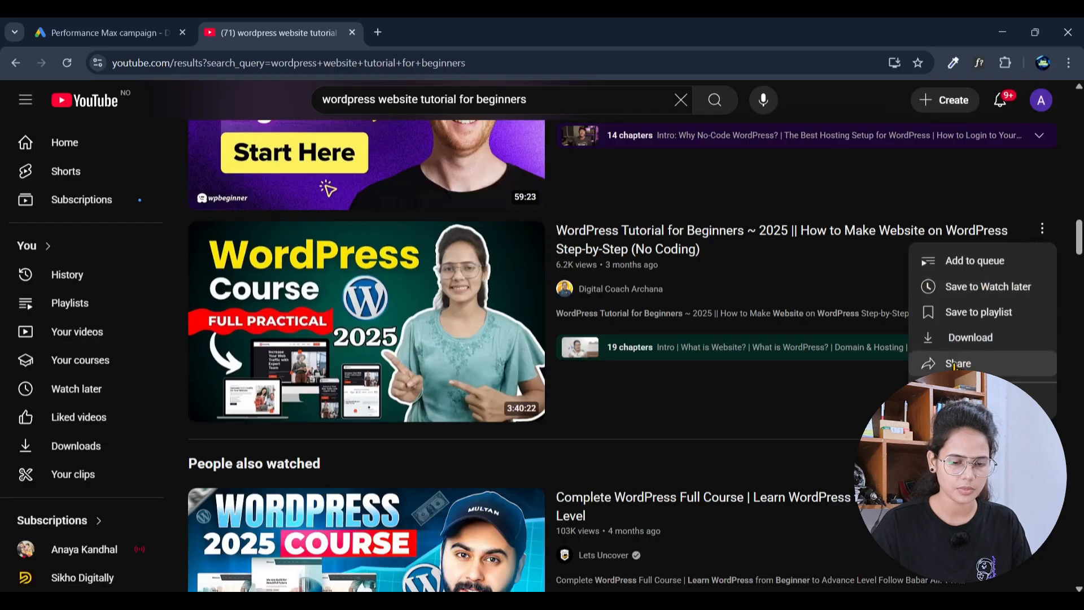
left_click(957, 365)
left_click(664, 410)
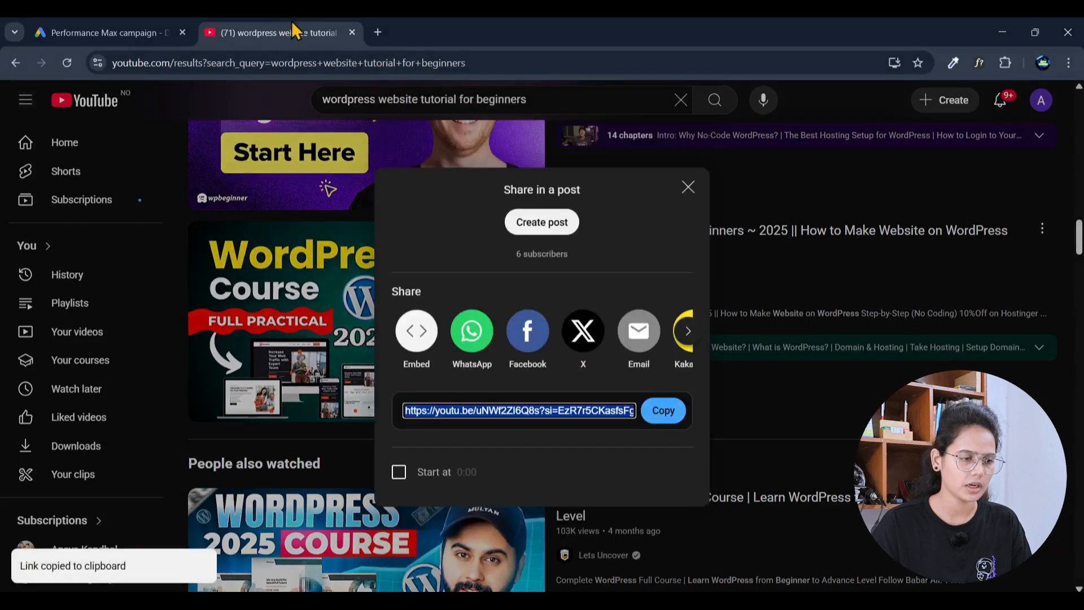
Step: Paste the copied link, select the WordPress Tutorial for Beginners video and save it
left_click(195, 29)
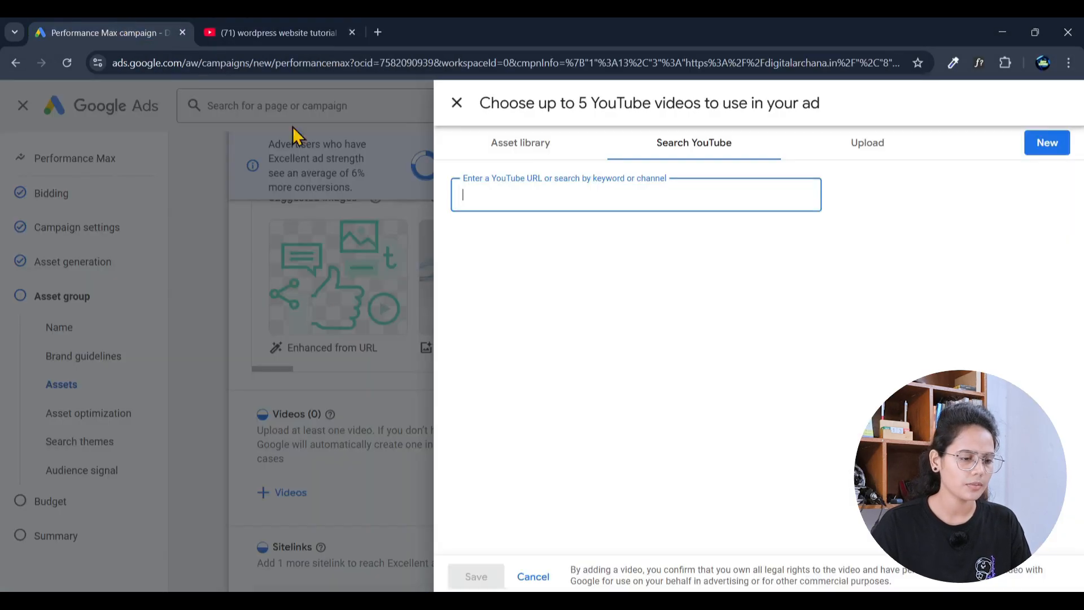
key("ctrl+v")
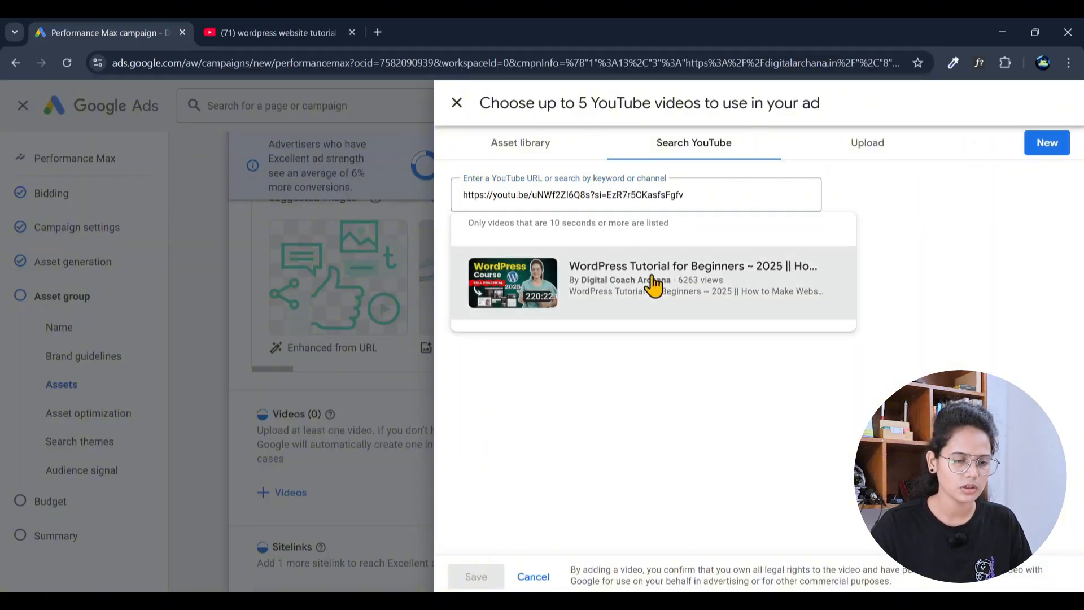
left_click(658, 286)
left_click(476, 577)
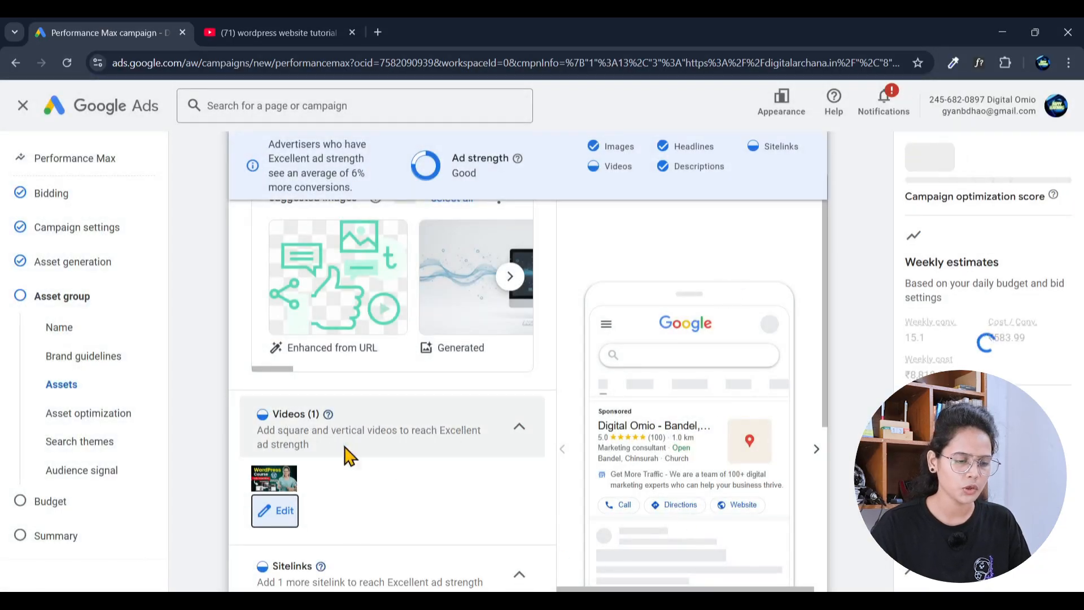
Step: Add a fourth sitelink from the Sitelinks section and put the cursor in its empty Sitelink text field
scroll(440, 486, "down", 1)
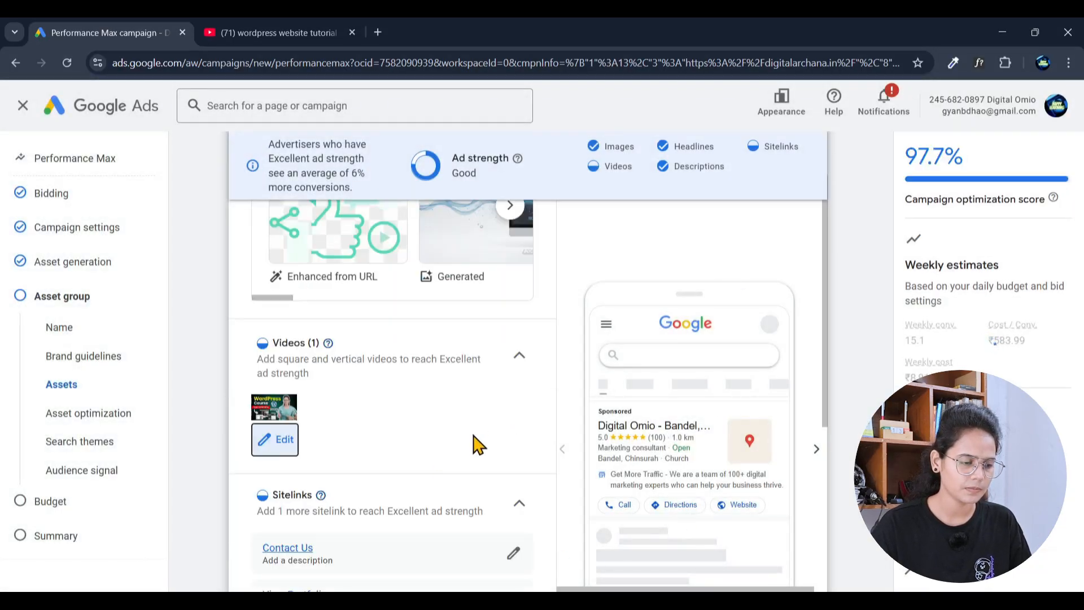
scroll(475, 443, "down", 3)
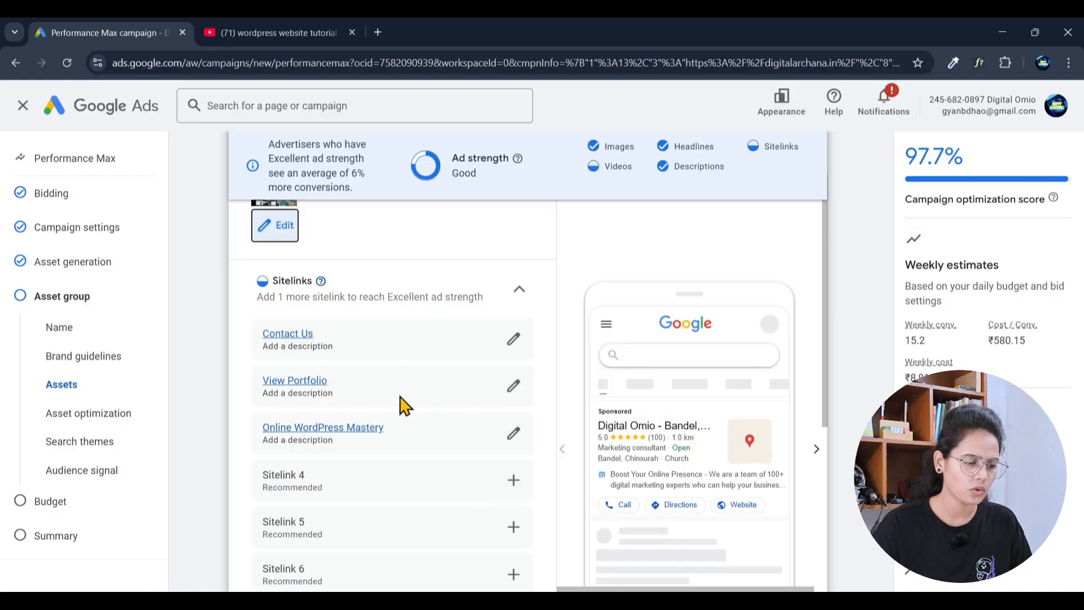
scroll(402, 405, "down", 1)
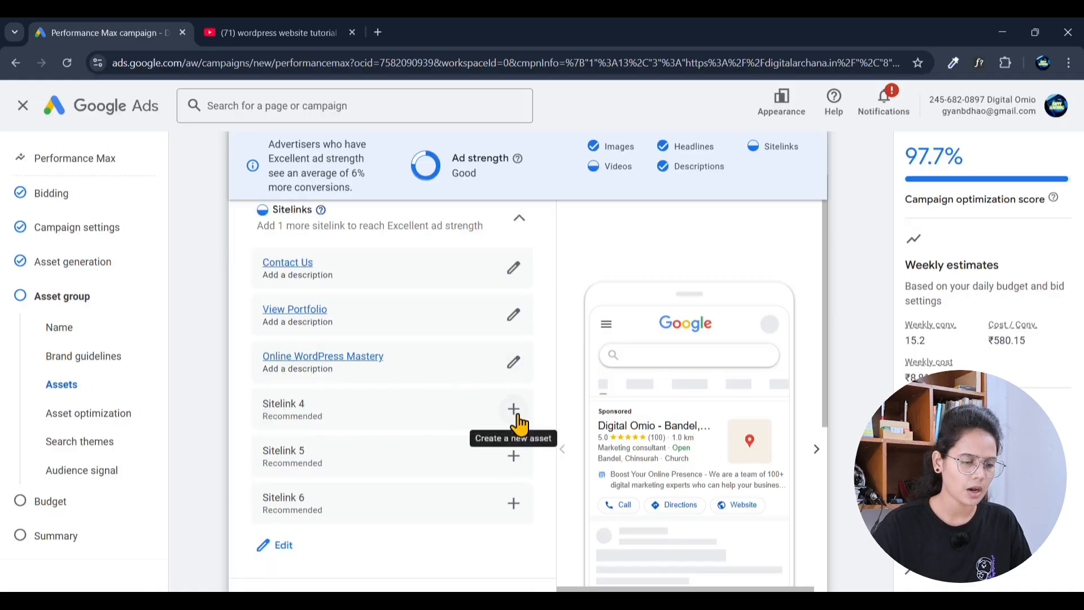
scroll(478, 465, "down", 1)
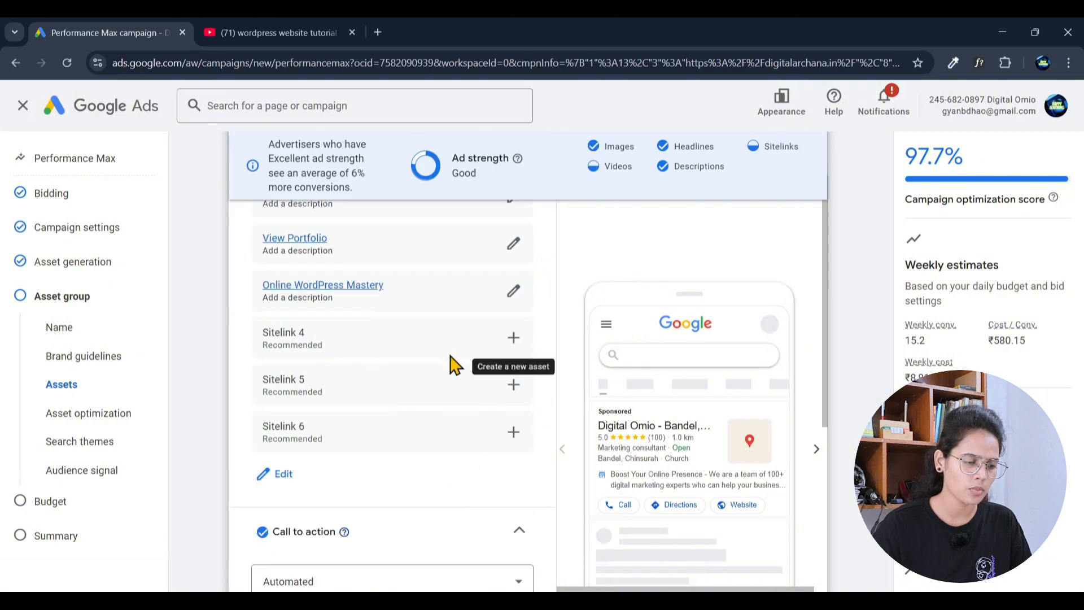
left_click(512, 339)
left_click(351, 235)
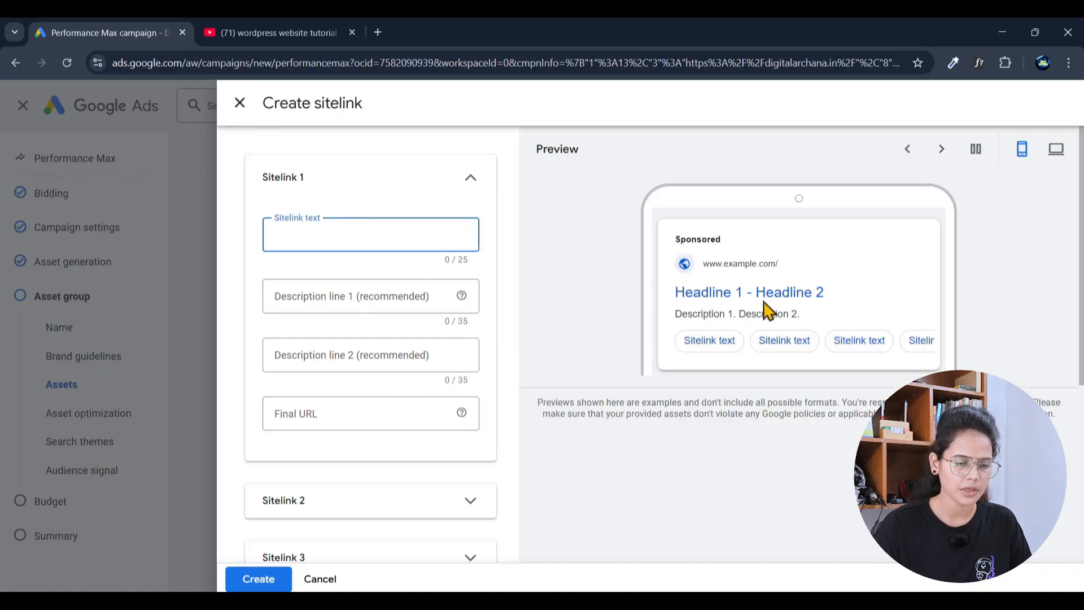
Step: Load digitalarchana.in in a new tab, open its Portfolio page, then return to the Google Ads tab
left_click(378, 32)
type("digitalarchana.in")
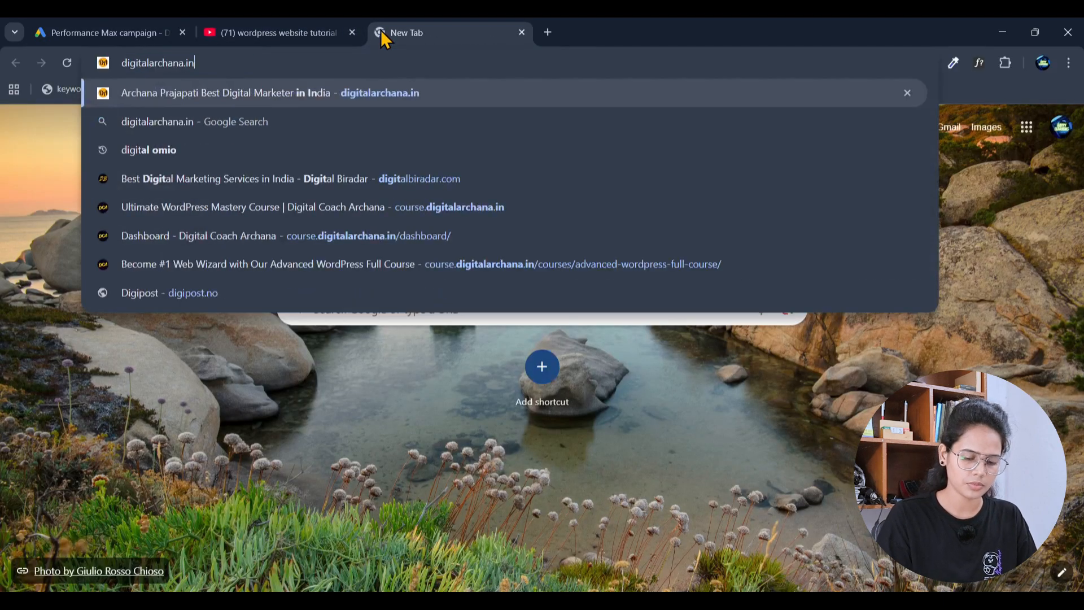
key("Return")
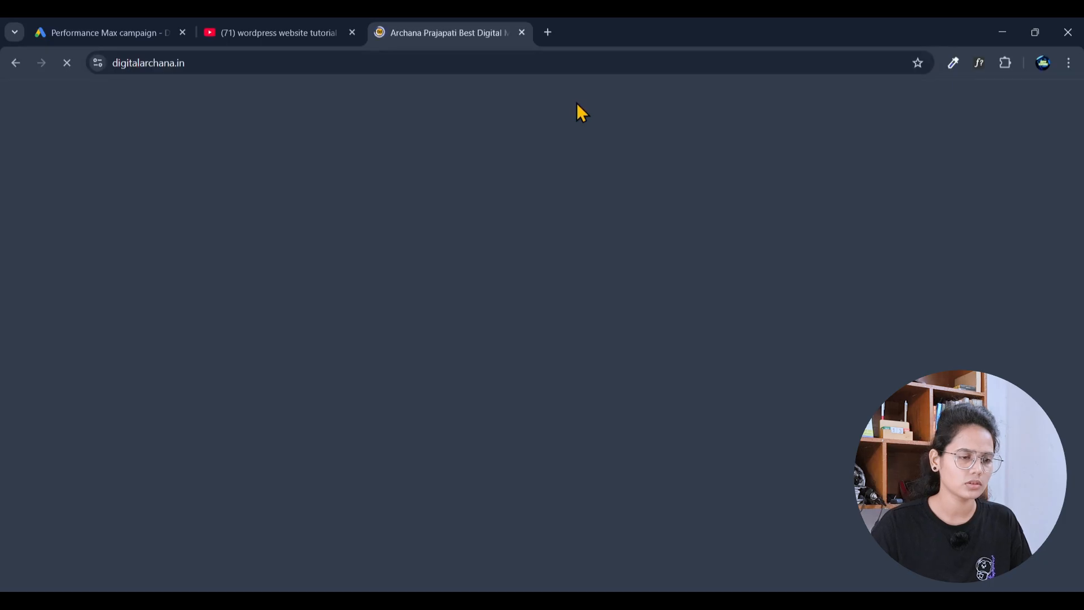
mouse_move(577, 104)
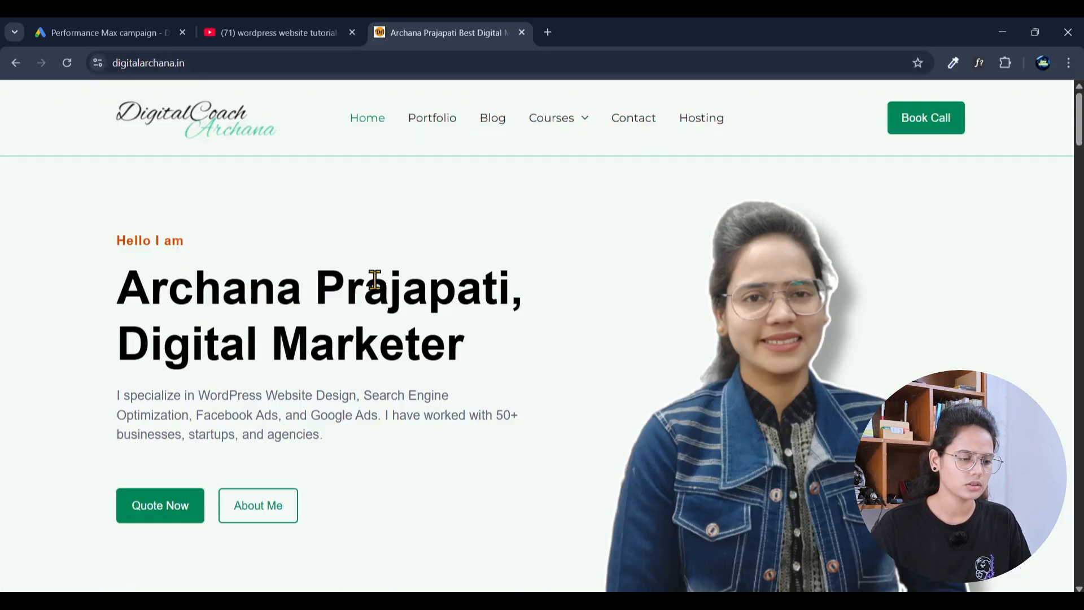
scroll(380, 307, "down", 20)
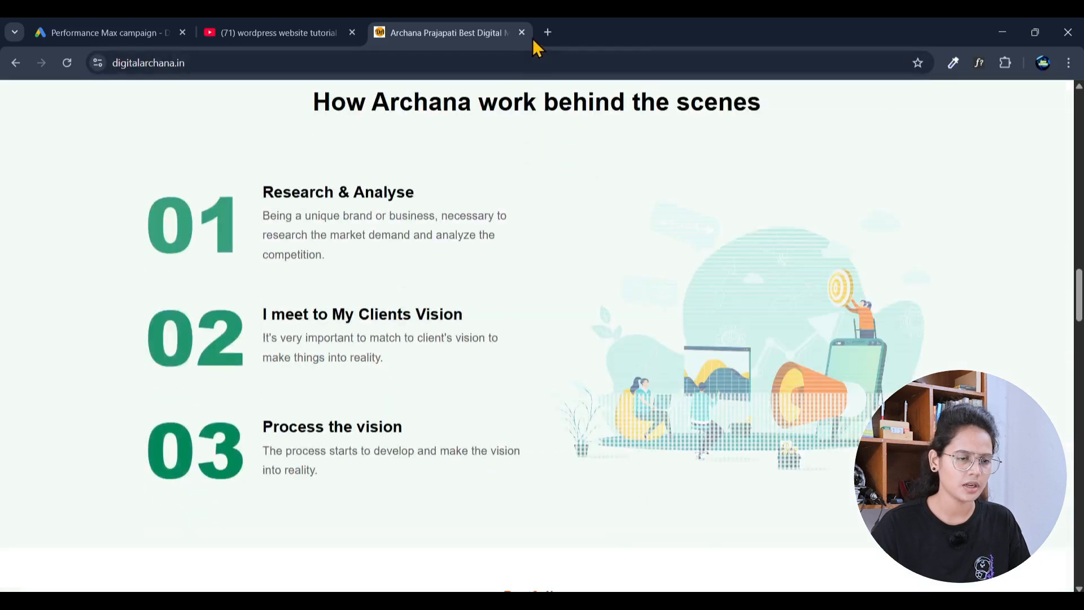
scroll(533, 182, "up", 20)
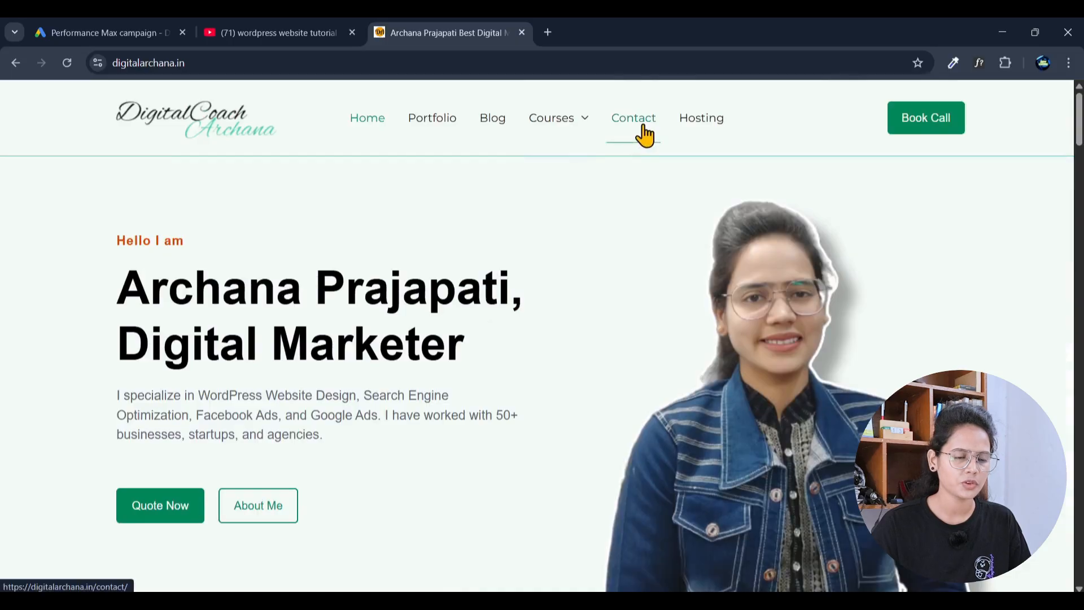
left_click(431, 120)
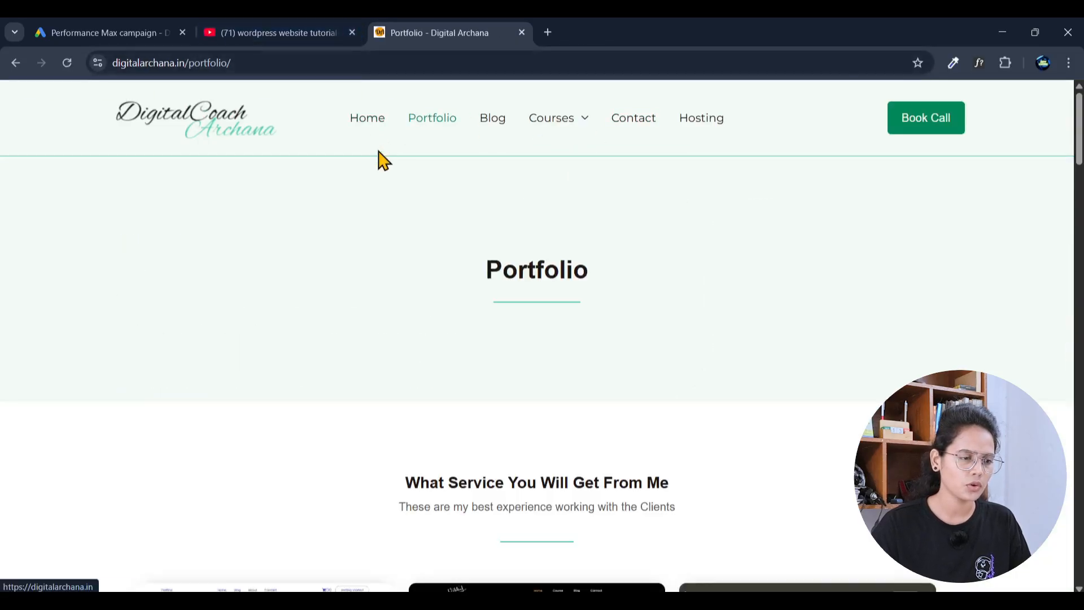
left_click(105, 31)
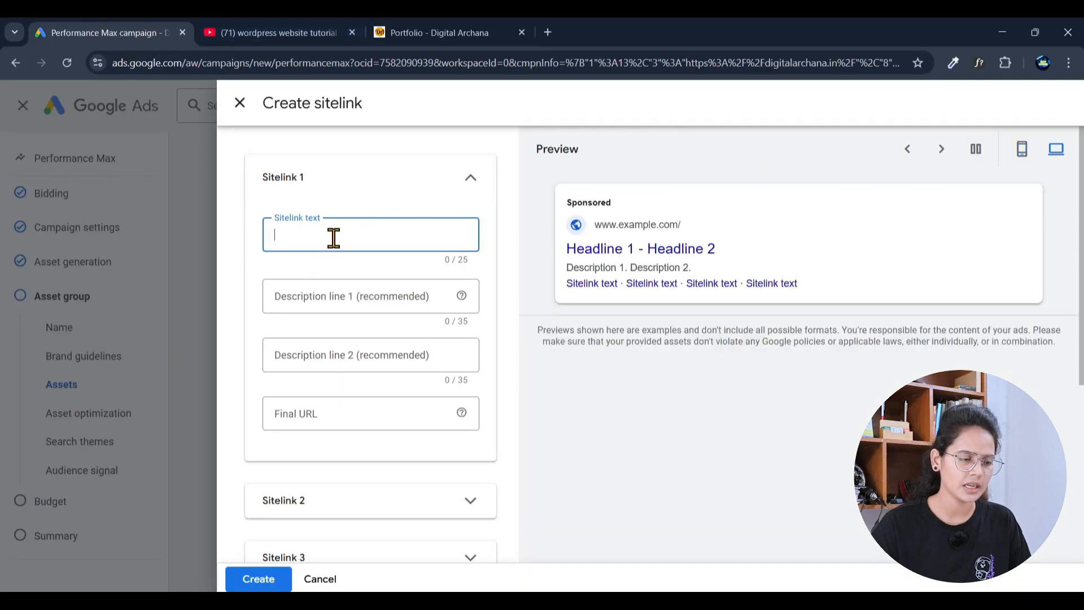
Step: Enter 'Our Portfolio | DCA' as the sitelink text, shortened to fit the 25-character limit
left_click(427, 31)
left_click(102, 31)
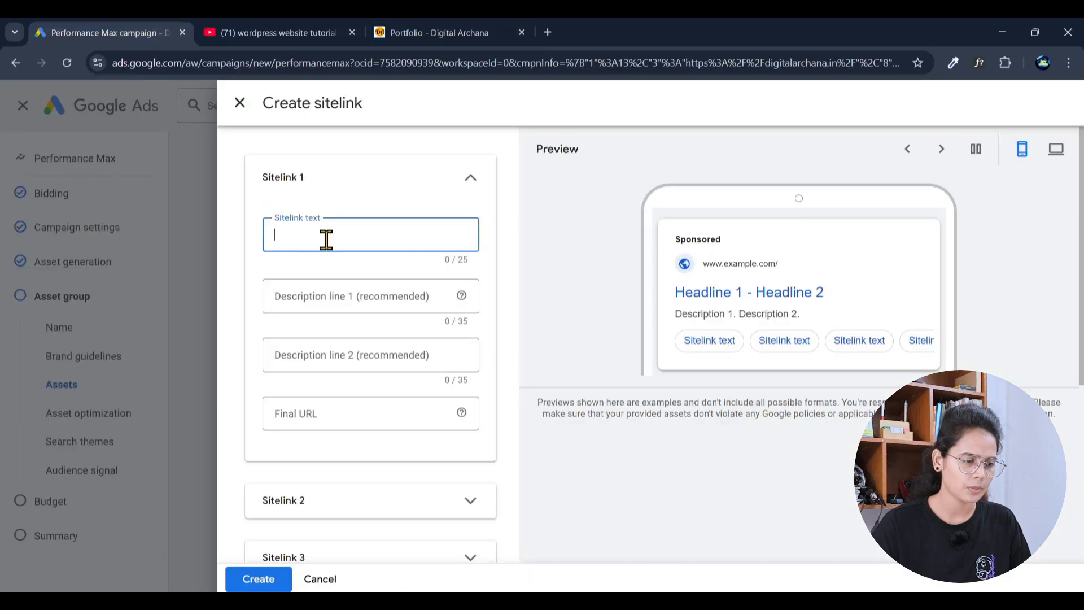
type("D")
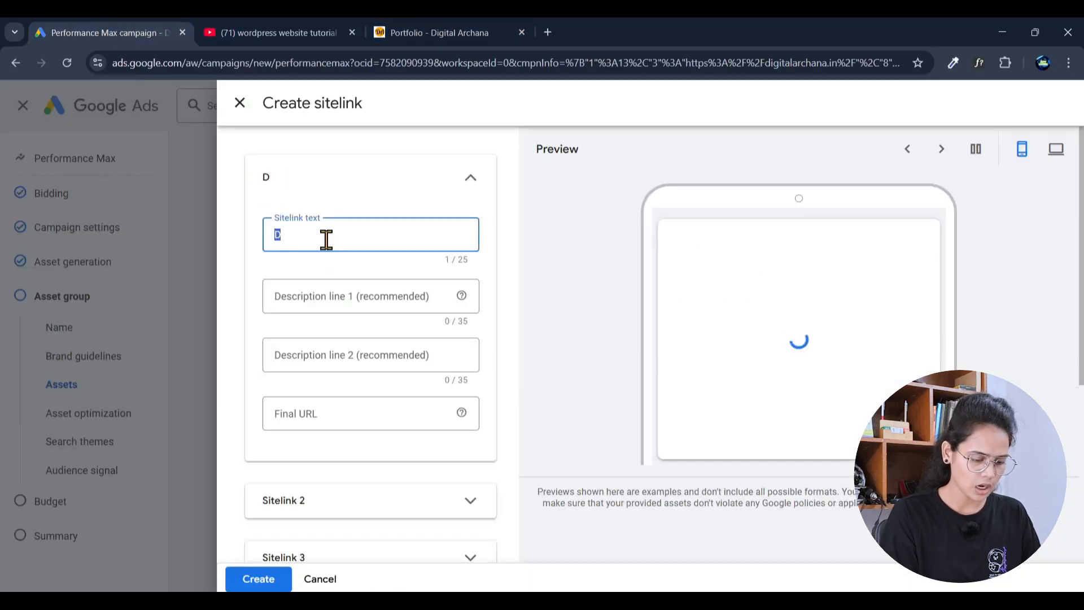
type("Our Port")
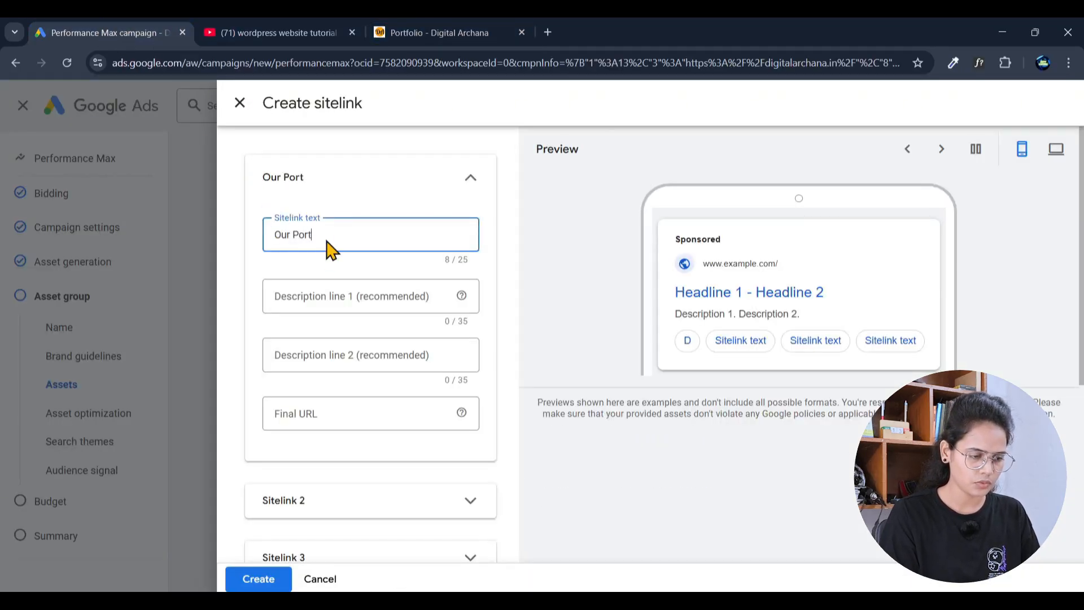
type("folio")
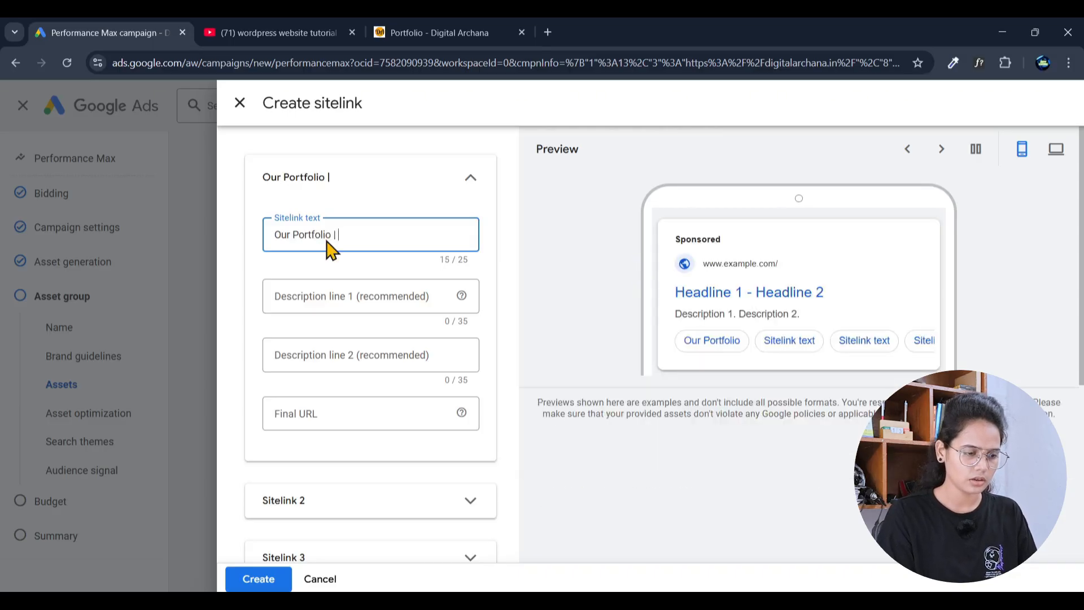
type(" | Digi")
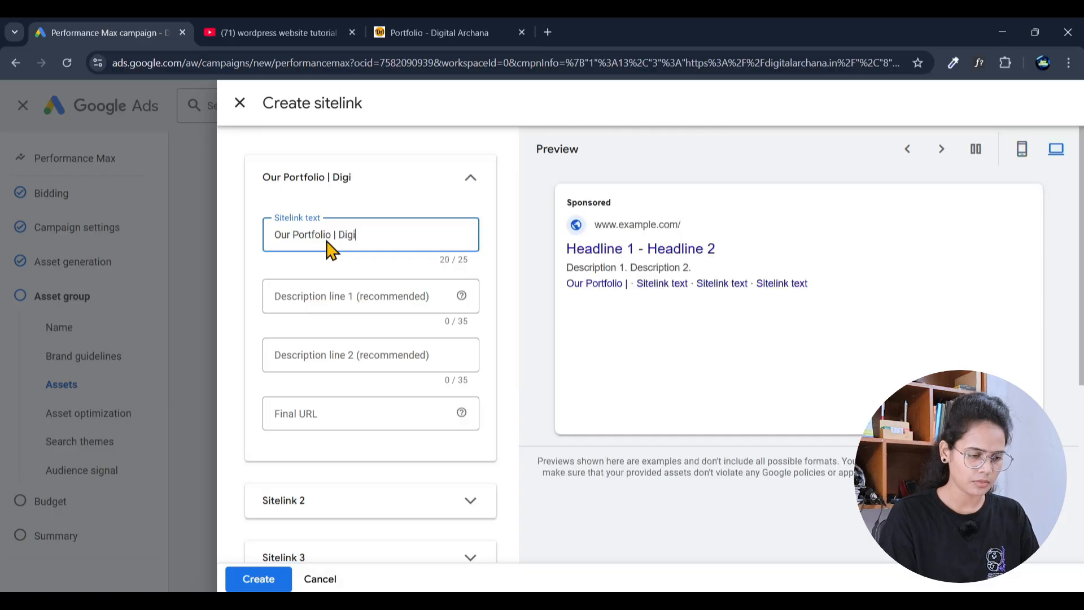
type("tal Coach")
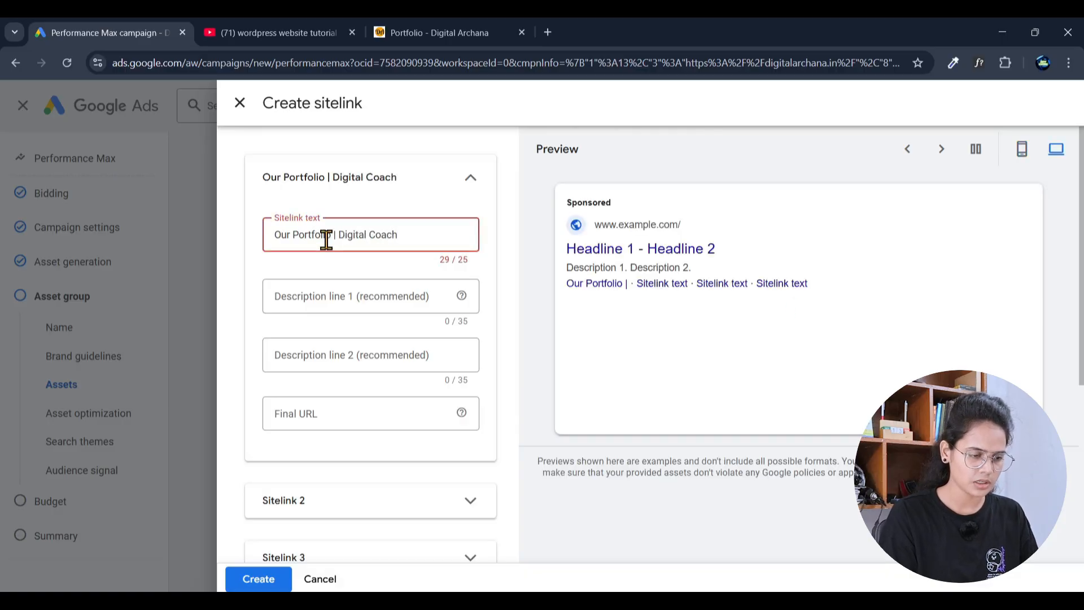
key("BackSpace")
key("BackSpace")
key("BackSpace")
key("BackSpace")
key("BackSpace")
key("BackSpace")
key("BackSpace")
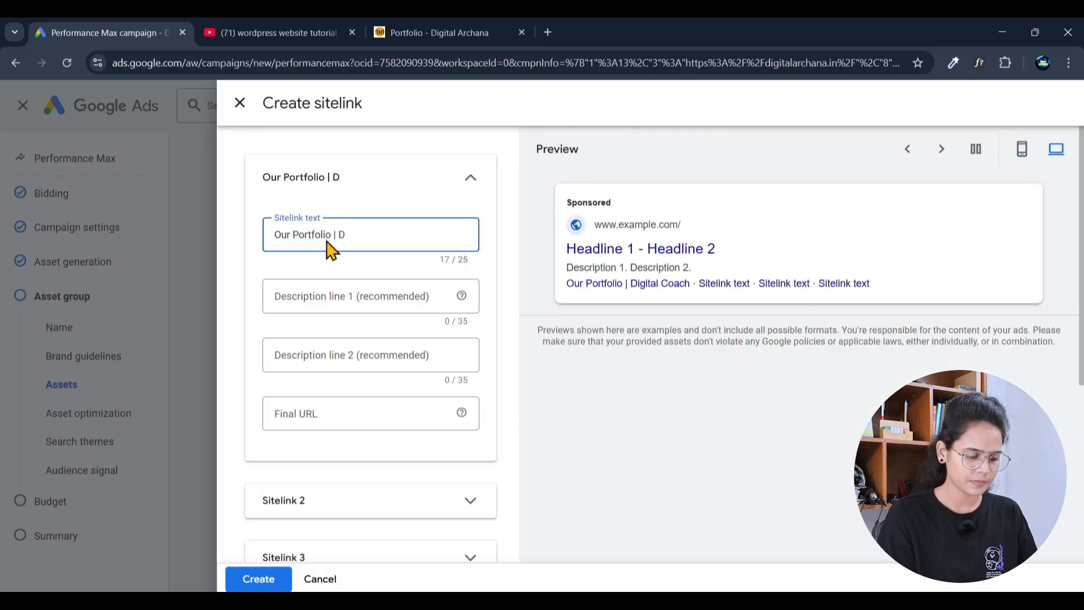
type("CA")
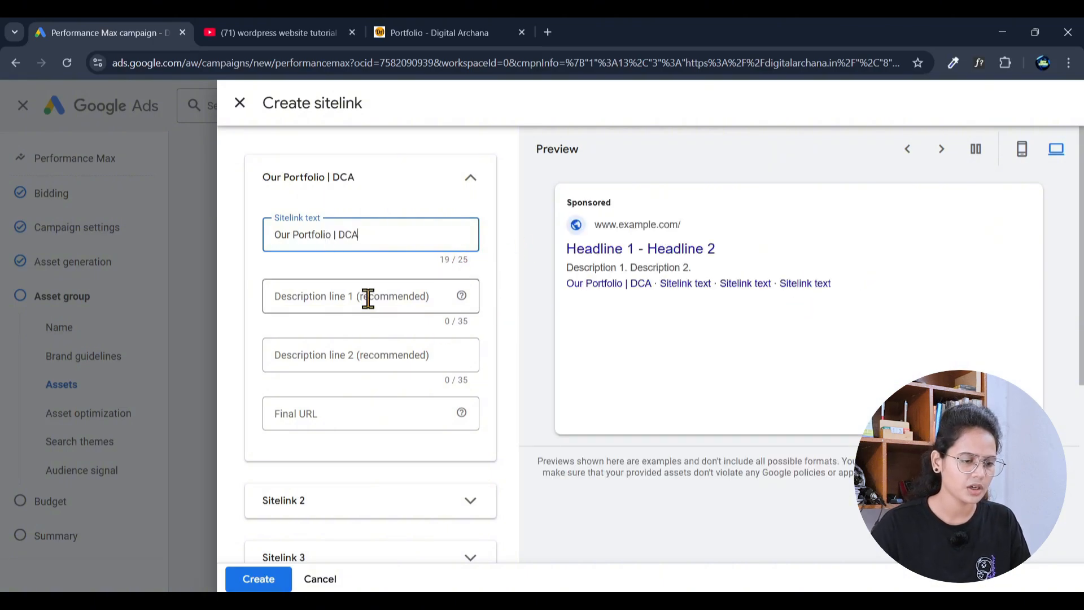
Step: Glance over the Portfolio page, close the YouTube tutorial tab, and go back to the sitelink form
left_click(469, 33)
scroll(571, 415, "down", 5)
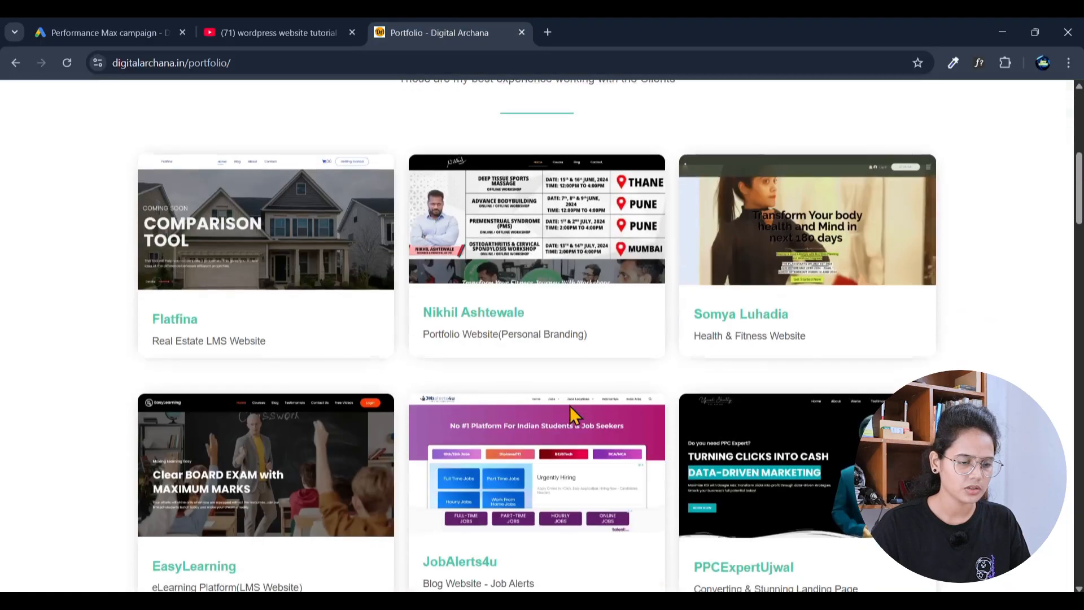
scroll(574, 402, "down", 15)
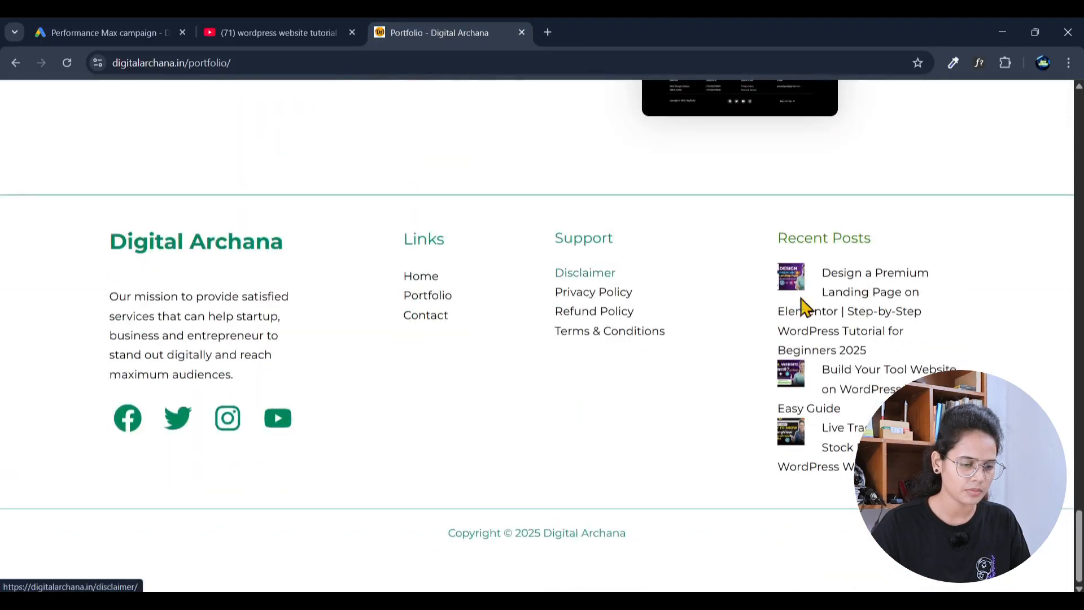
scroll(805, 308, "up", 15)
left_click(283, 33)
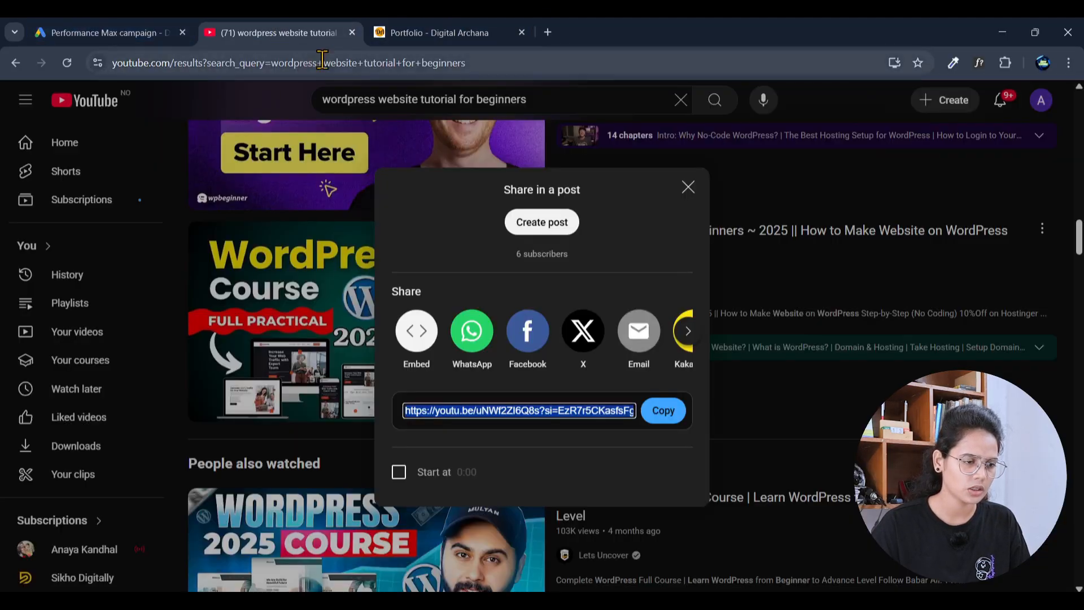
left_click(352, 33)
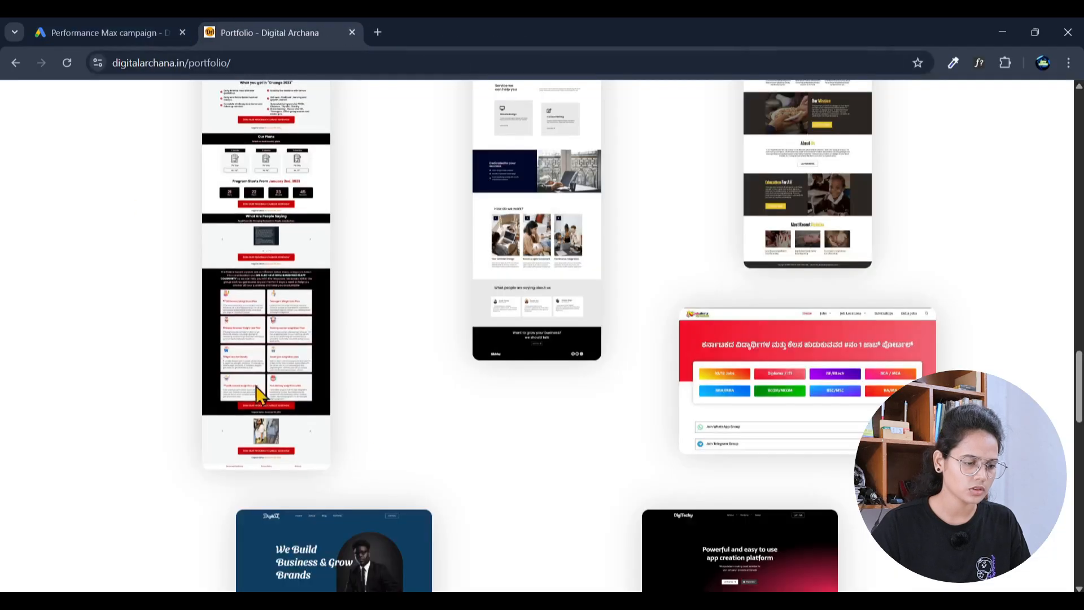
left_click(152, 31)
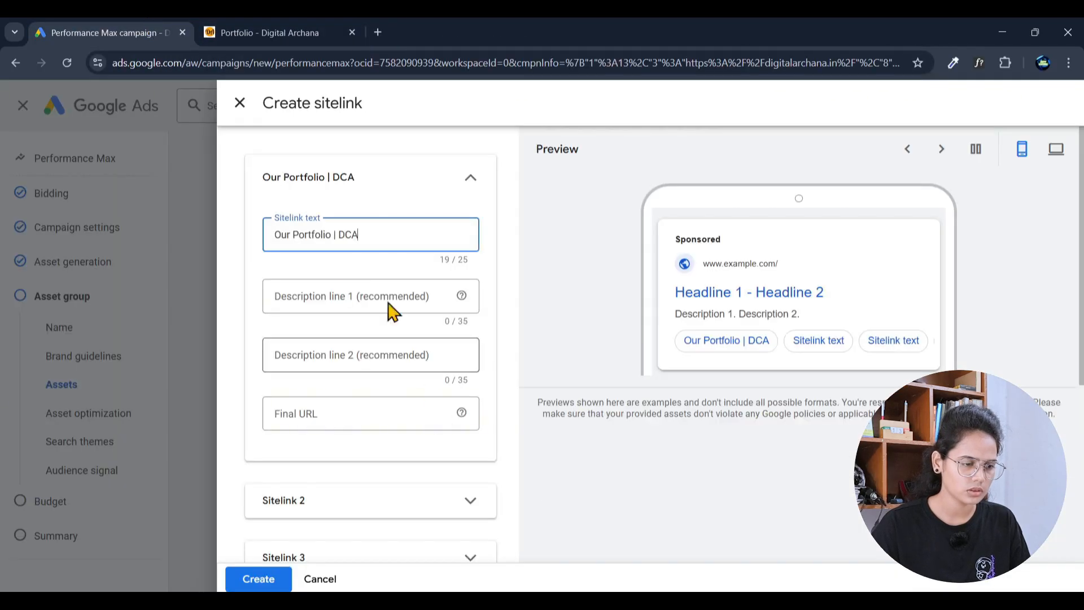
Step: Set Description line 1 to 'We have amazing portfolio on sites'
left_click(341, 294)
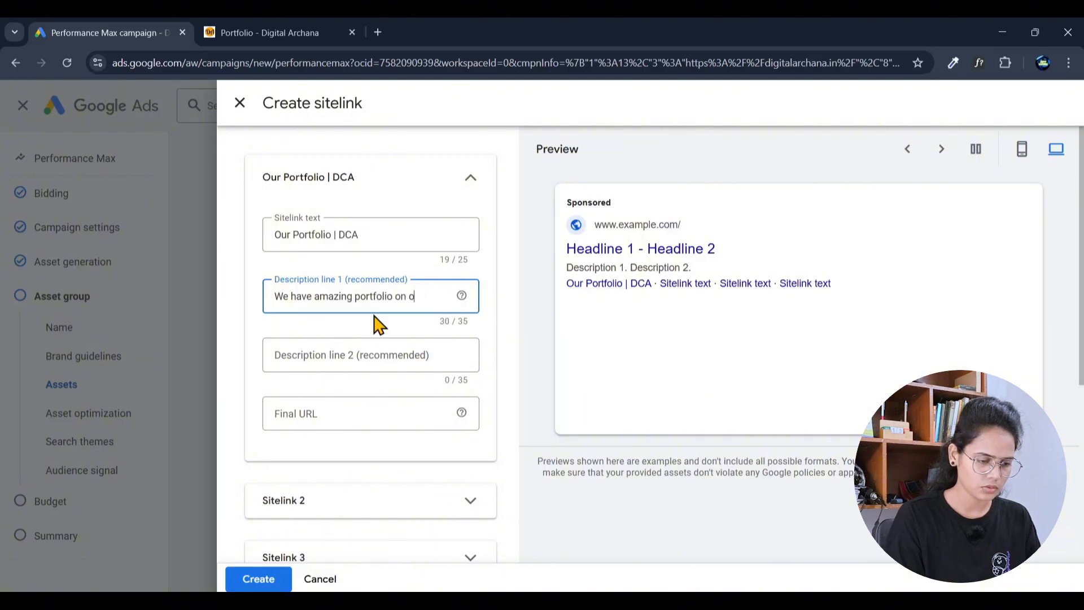
type("wrdpress webs")
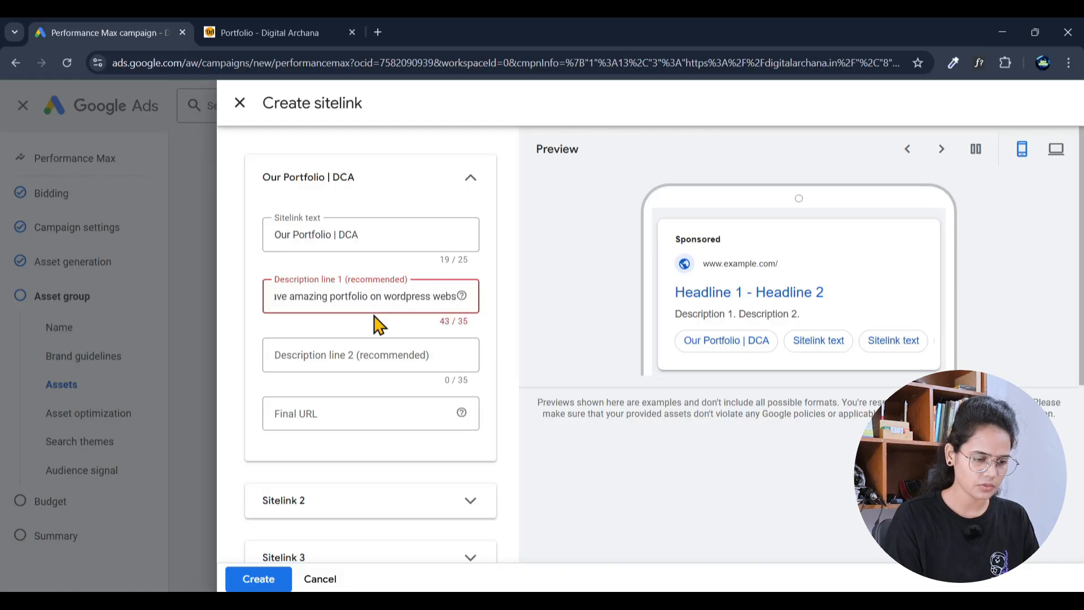
key("BackSpace")
key("BackSpace")
key("BackSpace")
key("BackSpace")
key("BackSpace")
key("BackSpace")
key("BackSpace")
key("BackSpace")
key("BackSpace")
key("BackSpace")
key("BackSpace")
key("BackSpace")
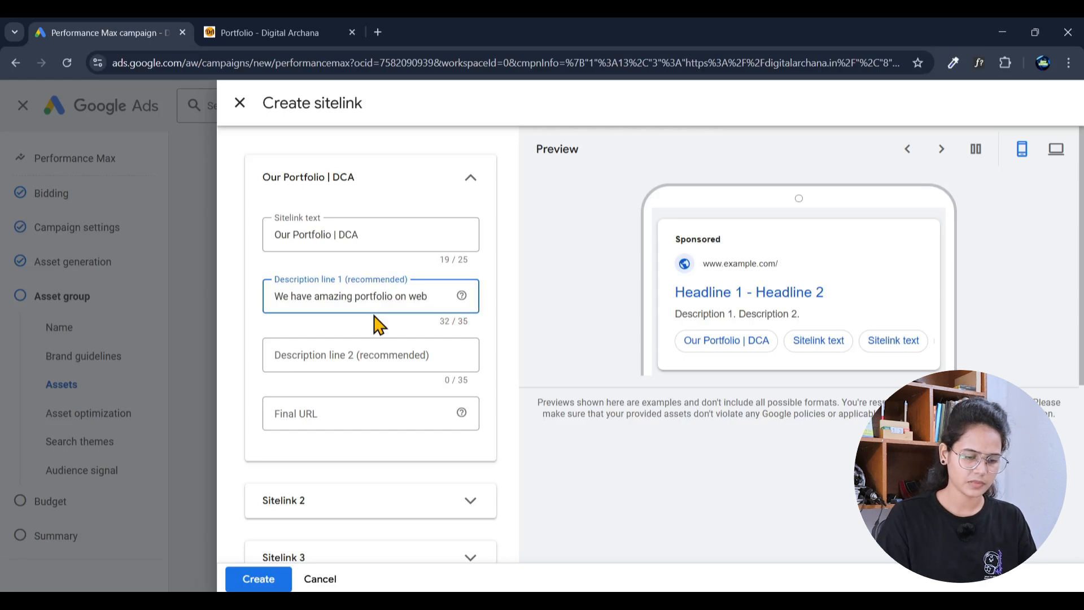
type("site")
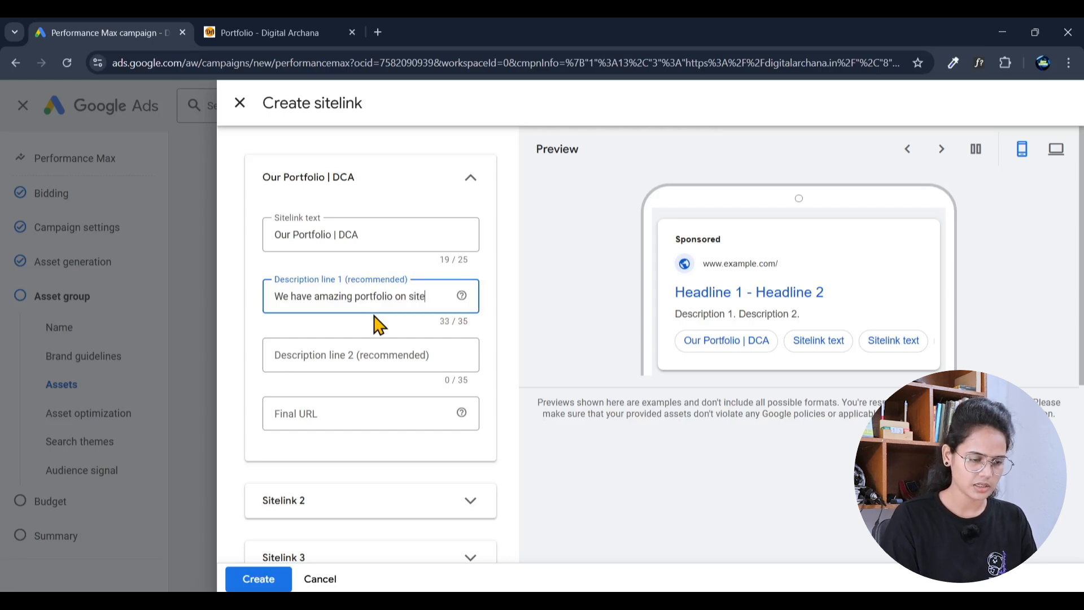
type("s")
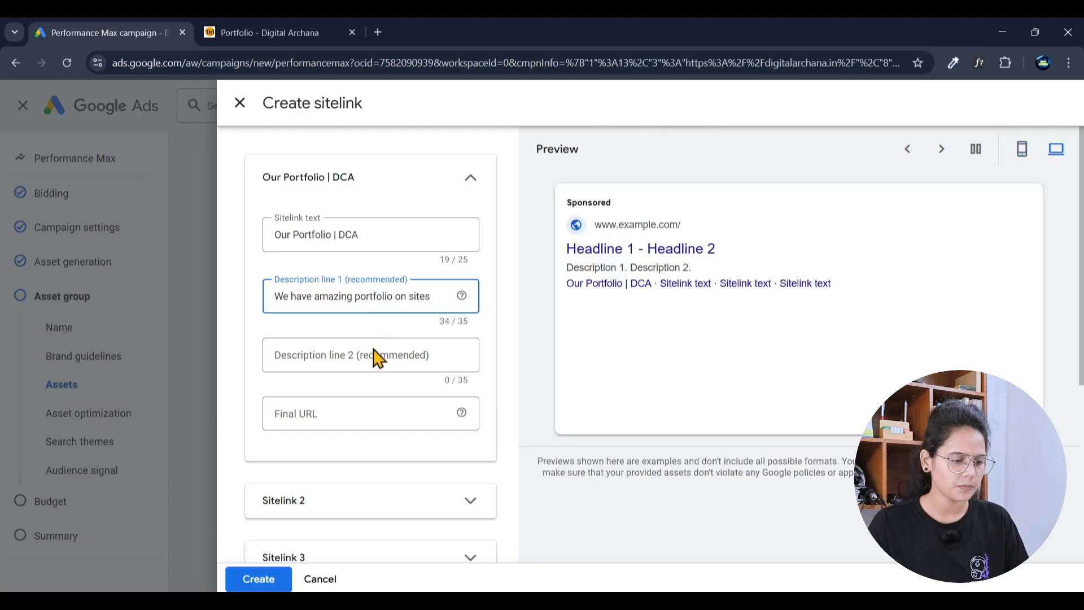
left_click(266, 33)
left_click(247, 61)
key("ctrl+c")
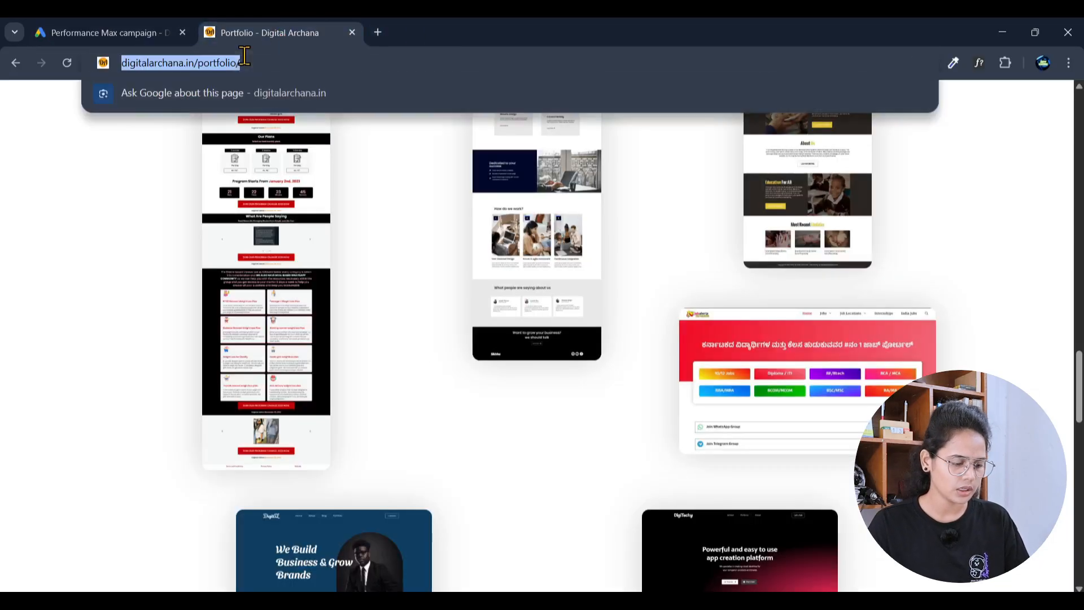
left_click(130, 31)
left_click(320, 415)
key("ctrl+v")
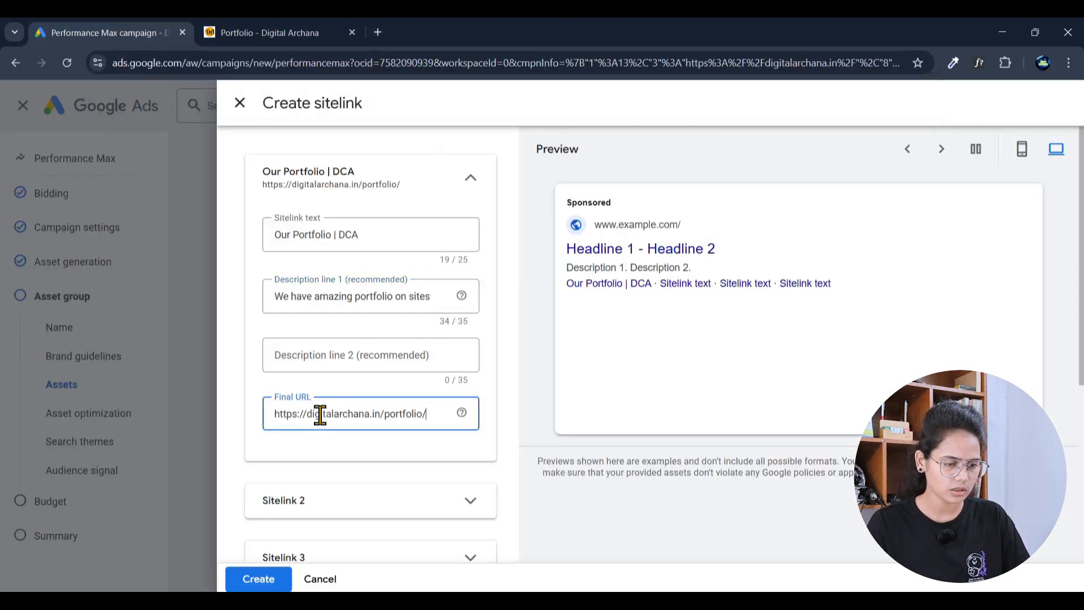
scroll(400, 322, "down", 3)
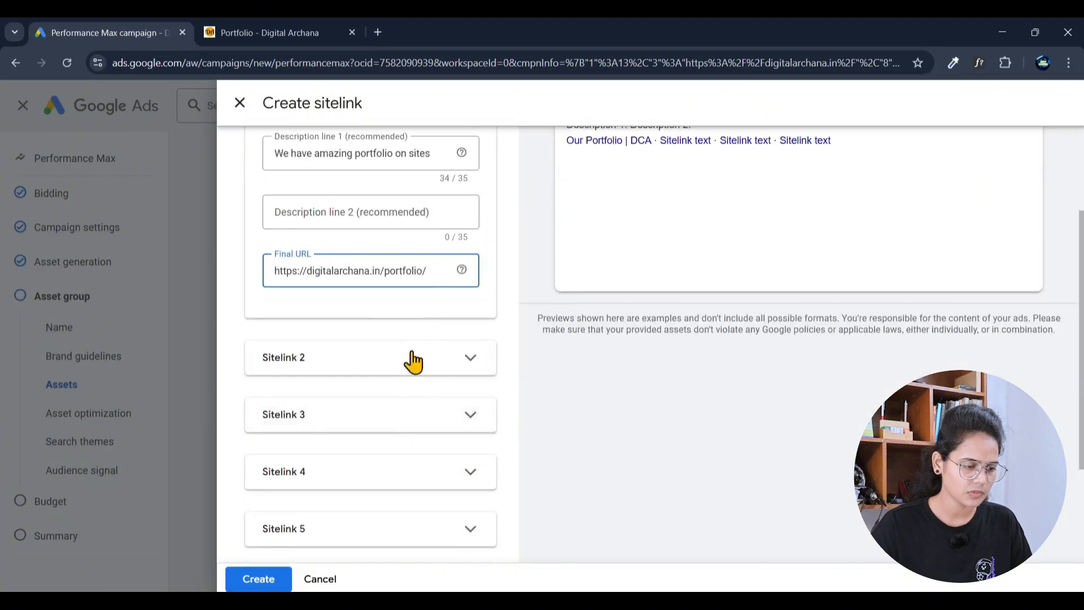
scroll(451, 373, "down", 3)
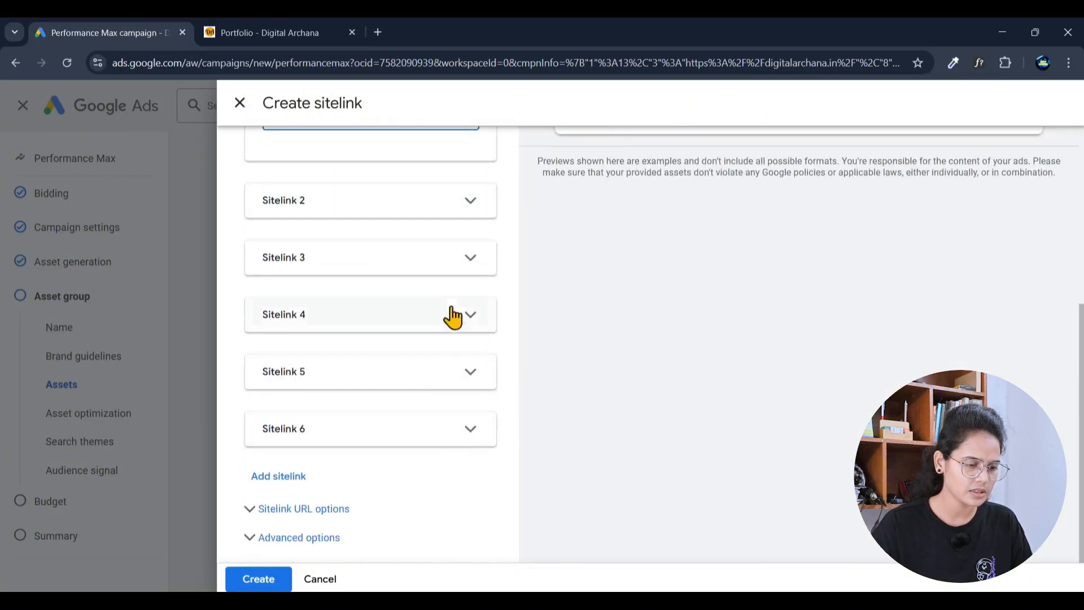
left_click(486, 215)
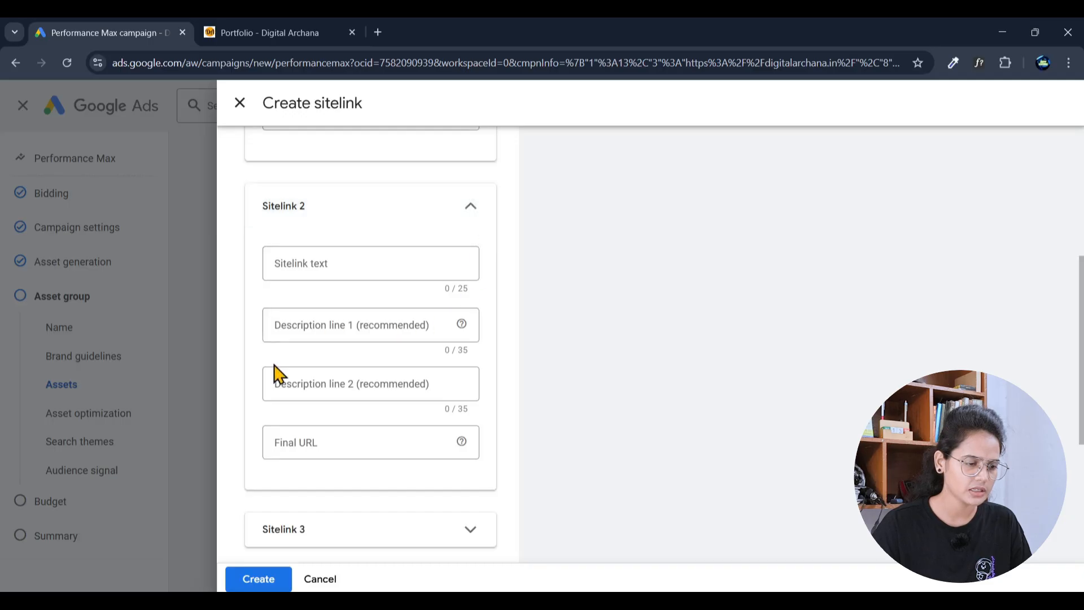
Step: Review the Sitelink URL and Advanced options, then try saving, which flags a required Description line 2
left_click(476, 206)
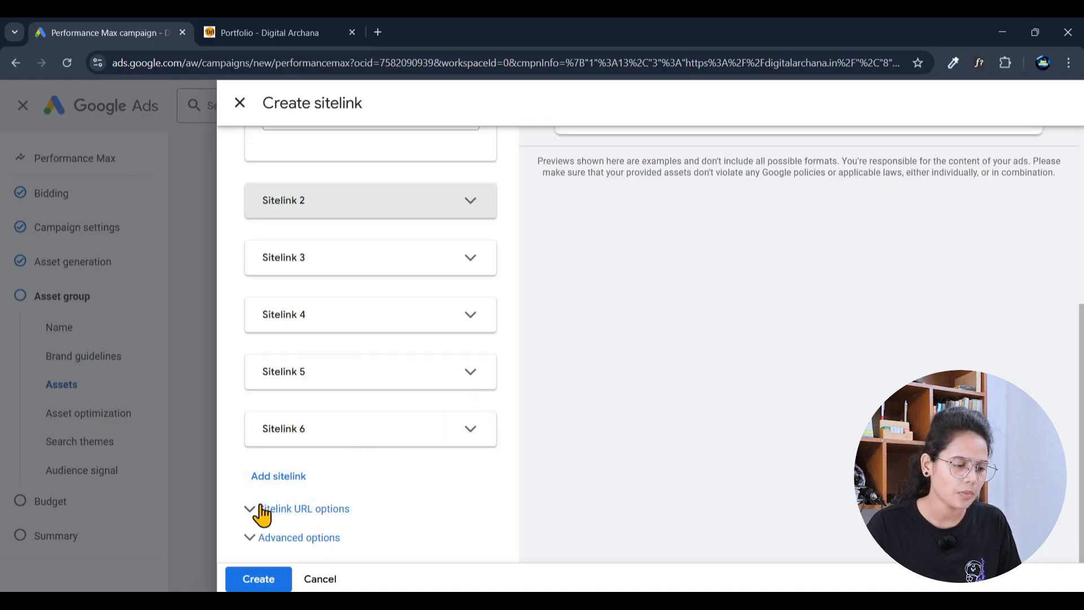
left_click(308, 518)
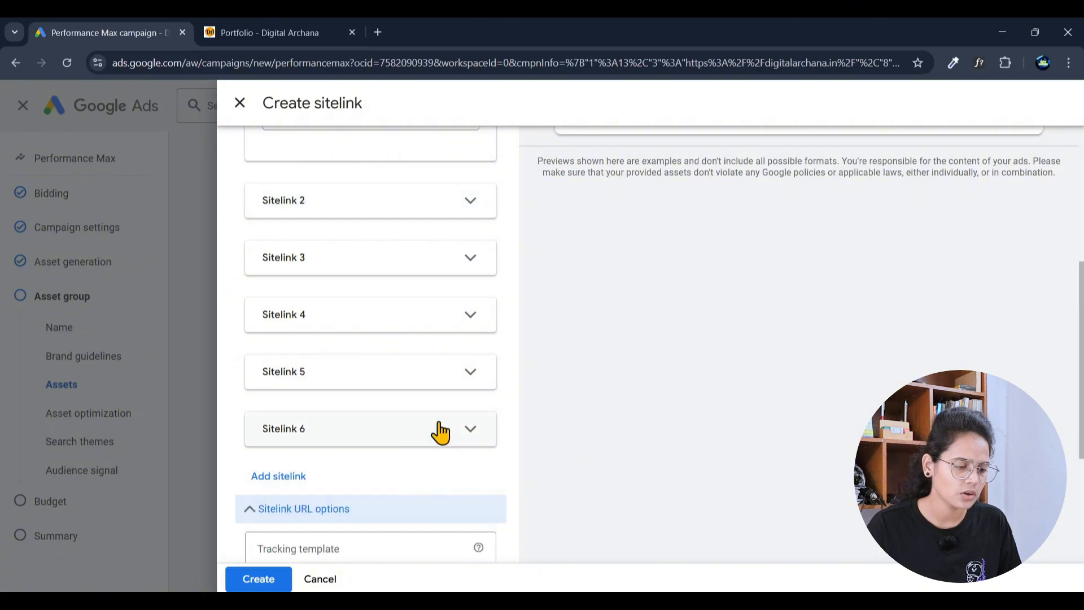
scroll(440, 433, "down", 4)
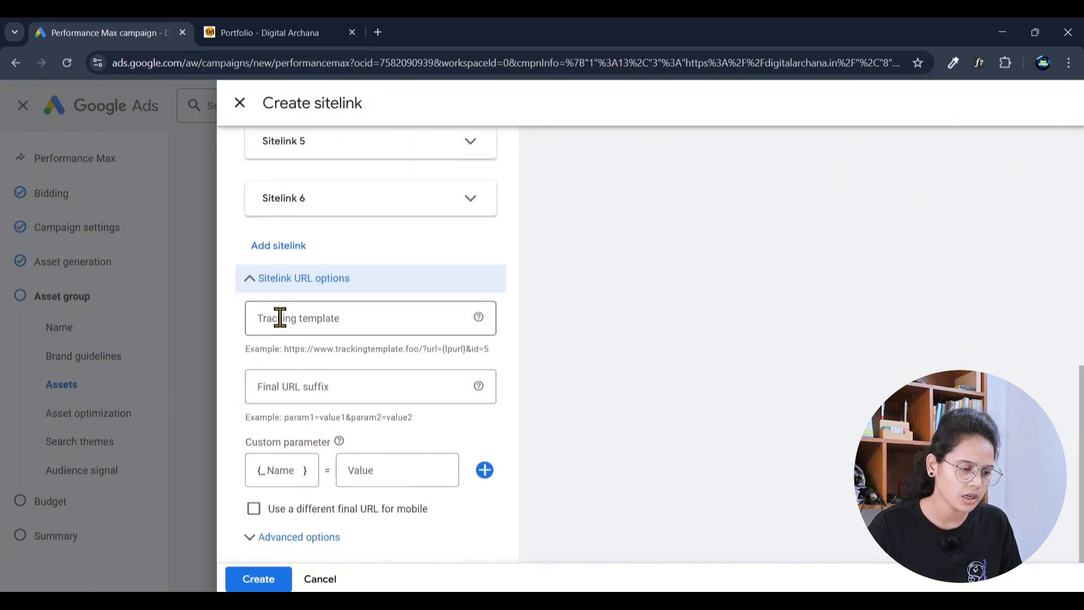
left_click(280, 318)
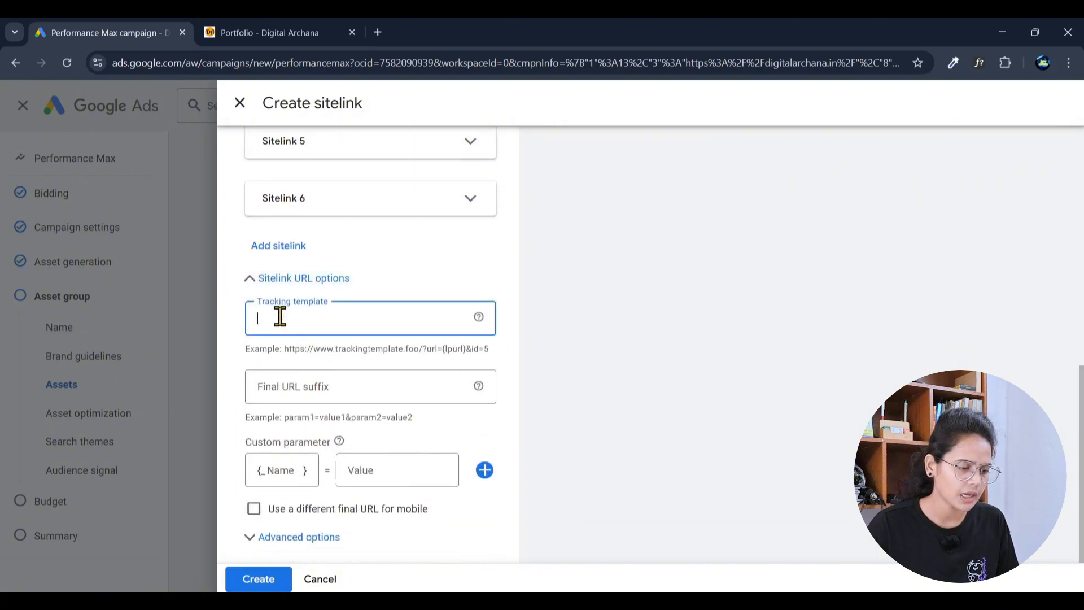
left_click(299, 550)
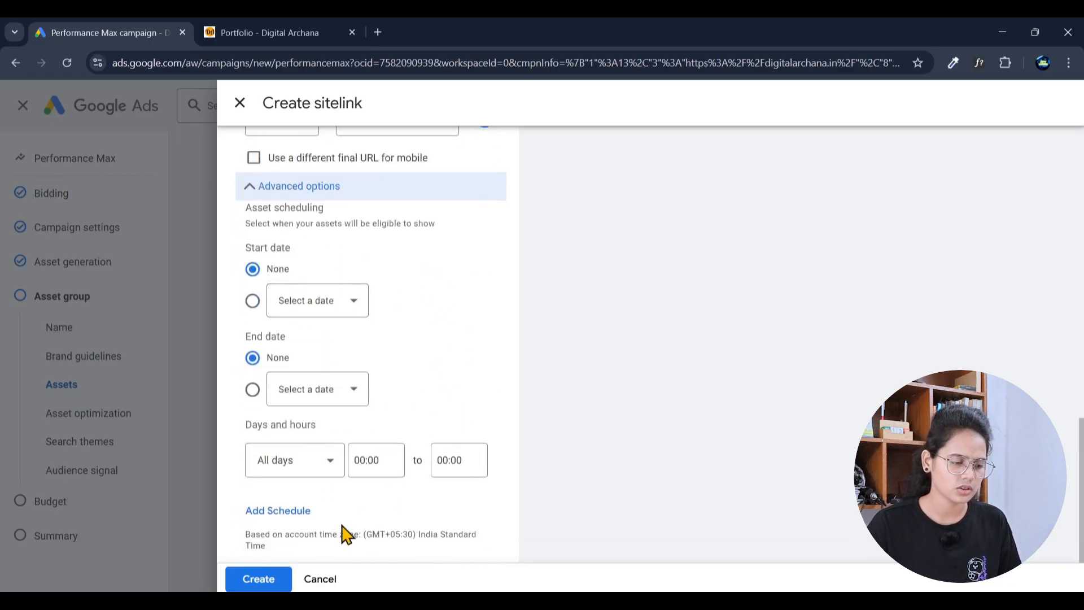
left_click(258, 581)
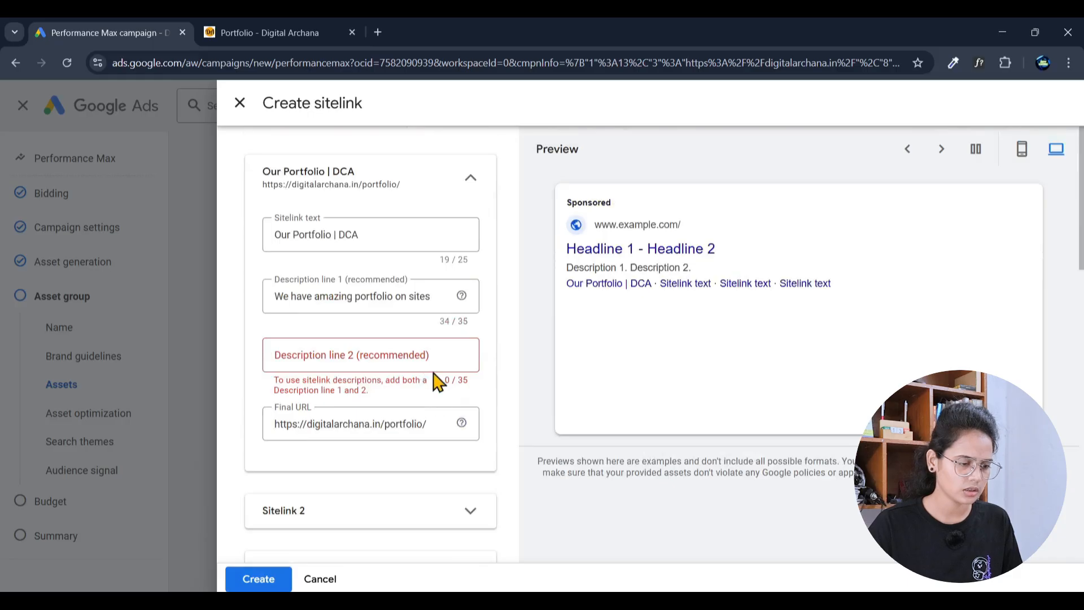
Step: Enter 'We have worked more than 100+ sites' as Description line 2 and create the sitelink
left_click(422, 357)
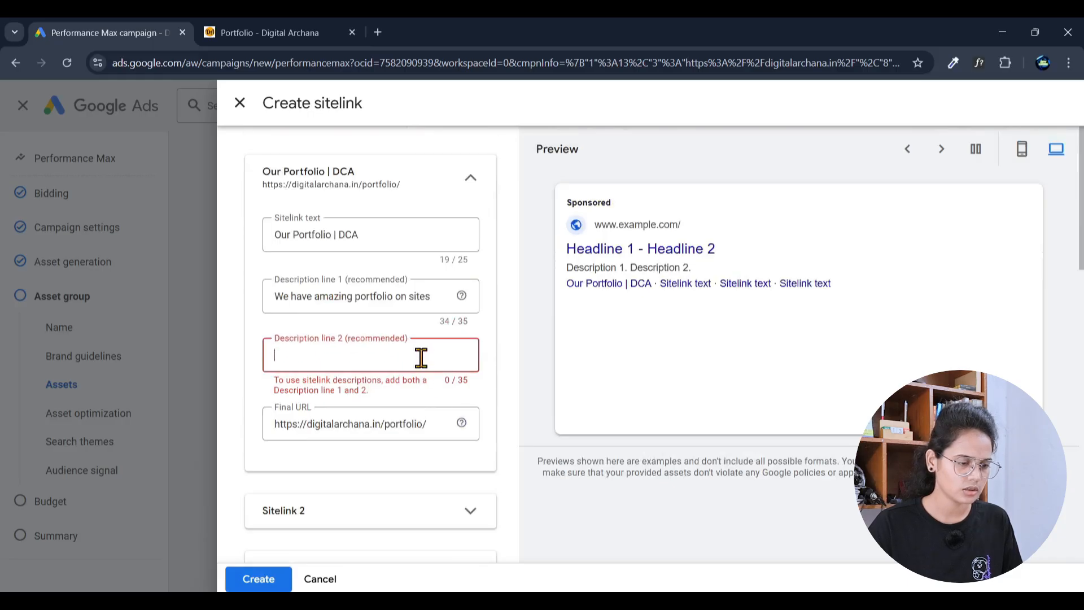
left_click(383, 296)
left_click(346, 355)
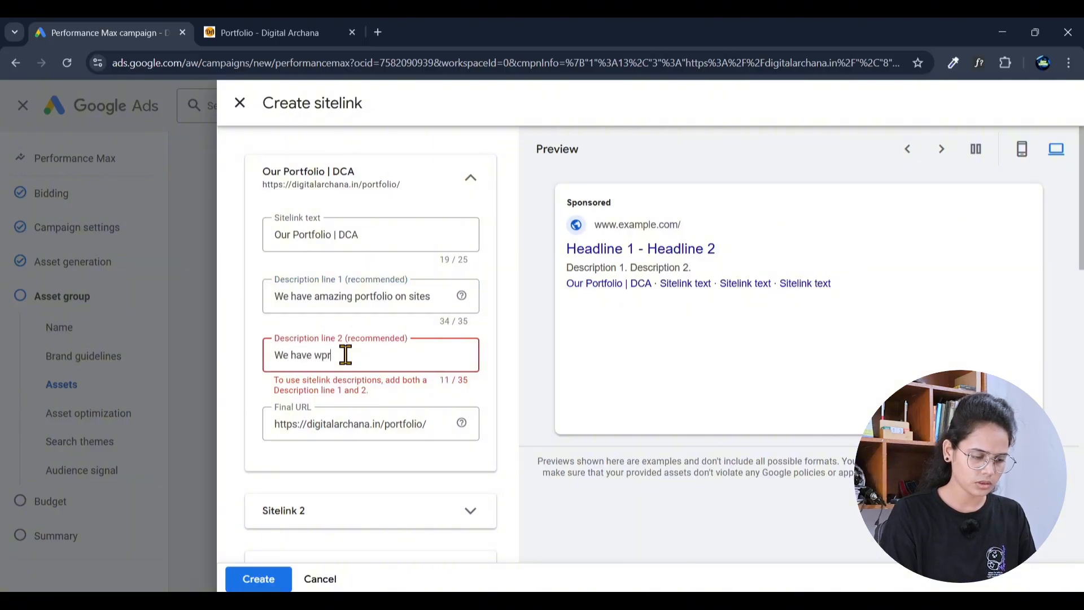
type("We have wpr")
key("BackSpace")
key("BackSpace")
type("orked more than 100+ projects")
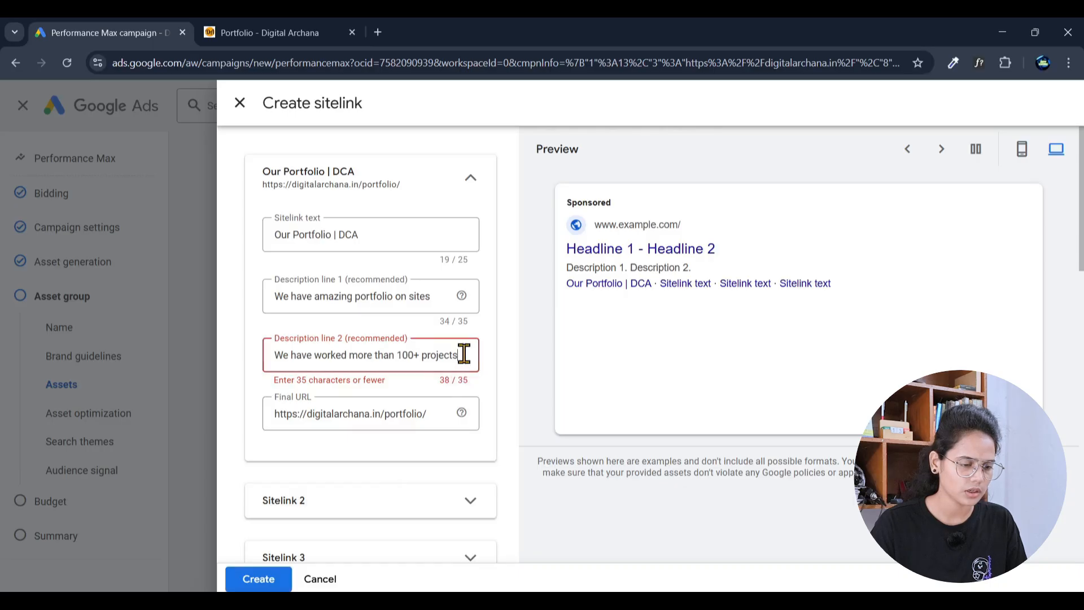
double_click(446, 355)
type("sit")
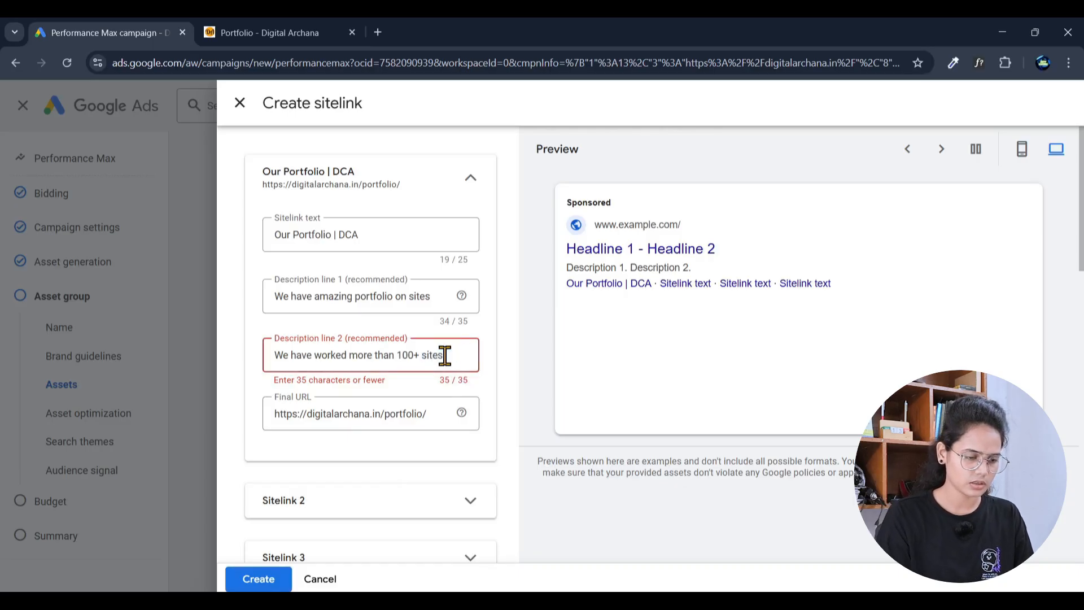
left_click(256, 580)
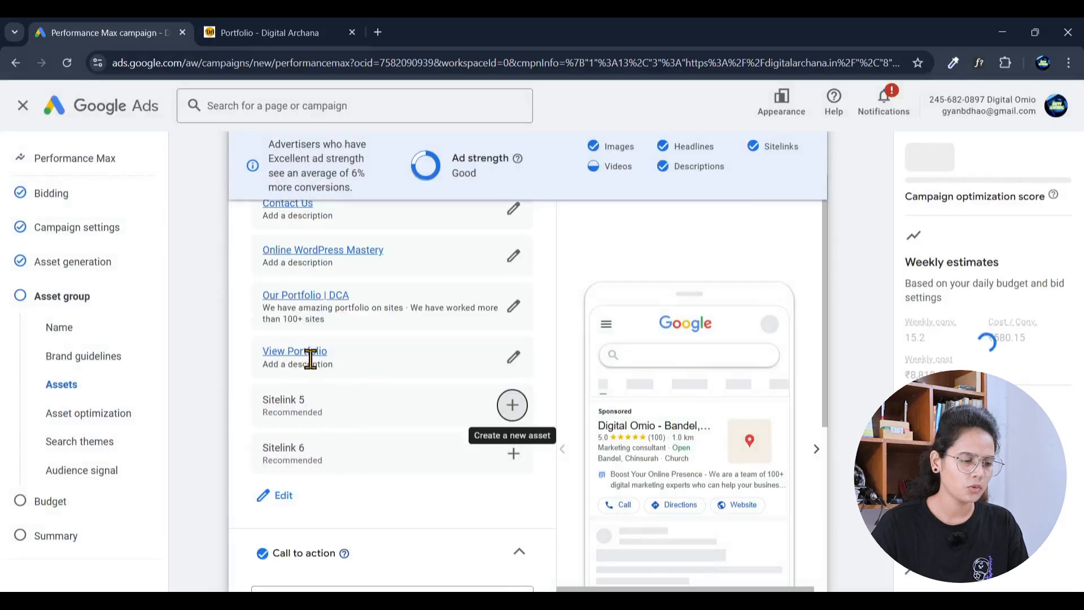
scroll(324, 367, "up", 1)
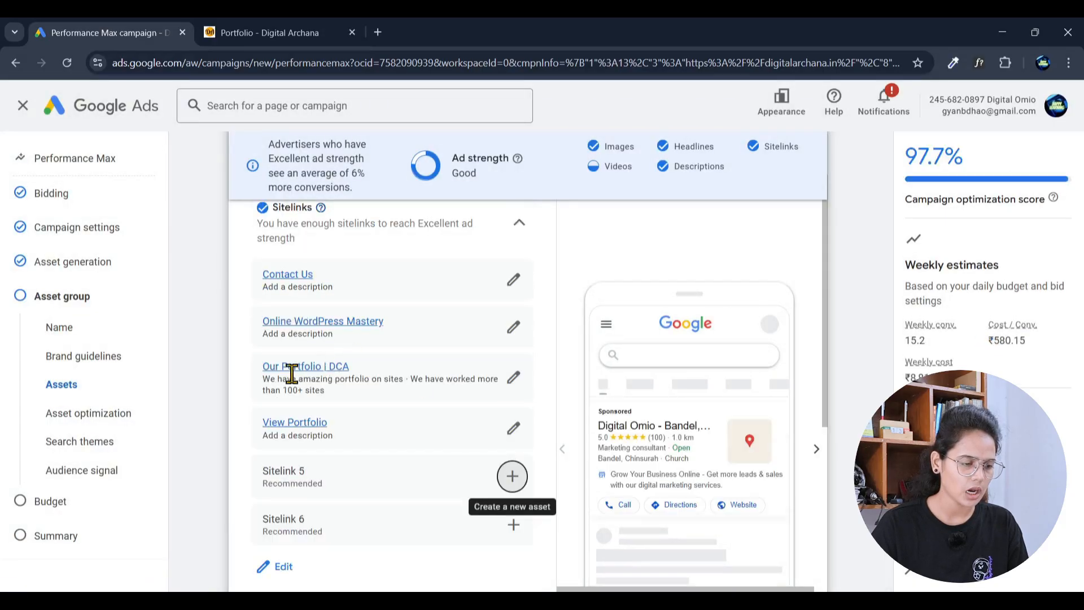
scroll(384, 446, "down", 2)
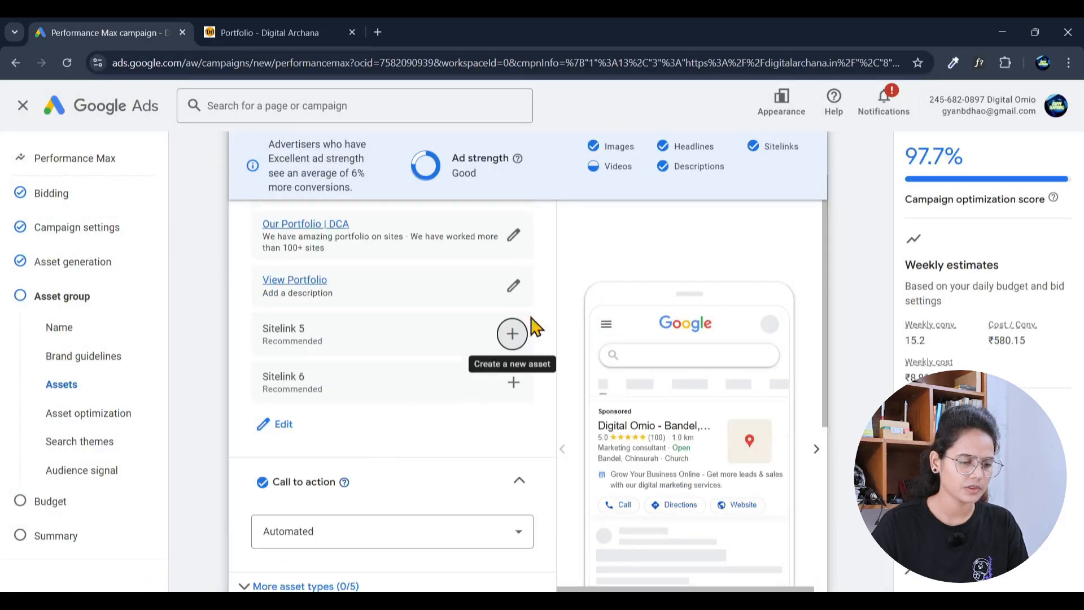
left_click(513, 291)
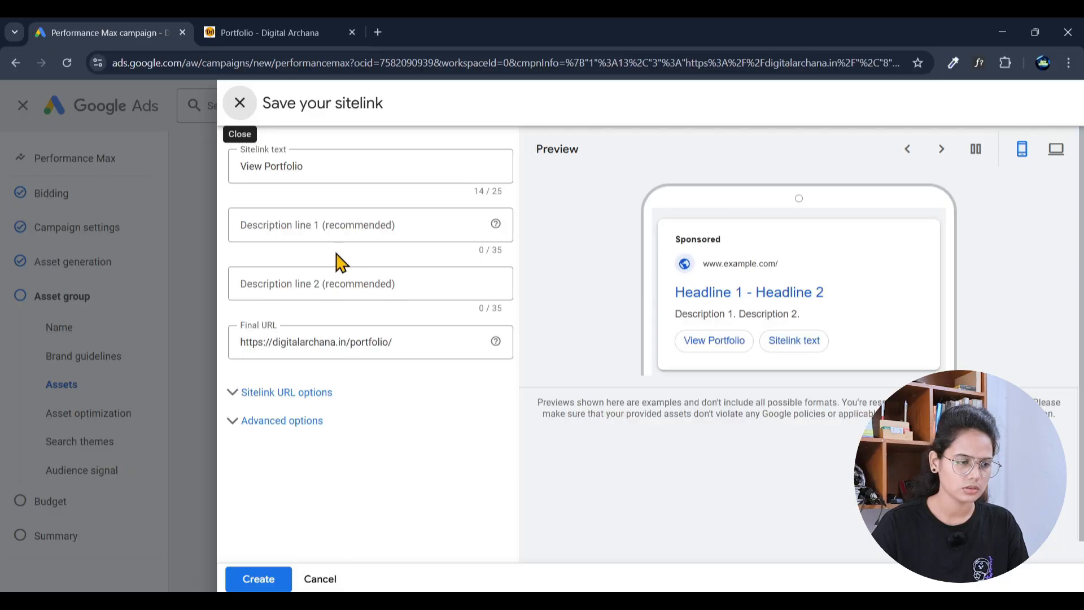
left_click(319, 579)
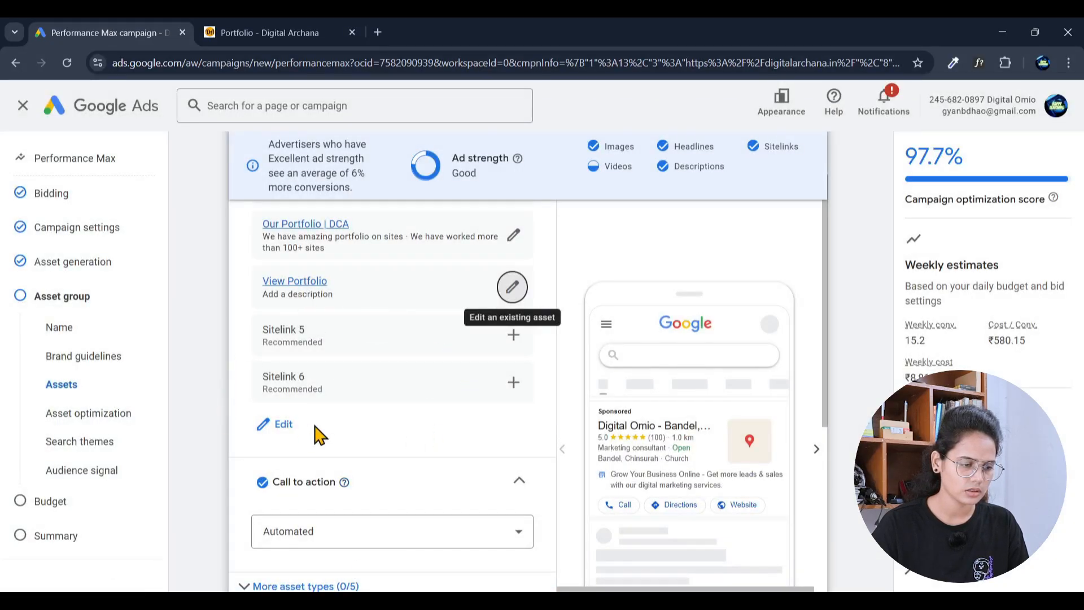
scroll(314, 431, "down", 4)
scroll(387, 332, "up", 3)
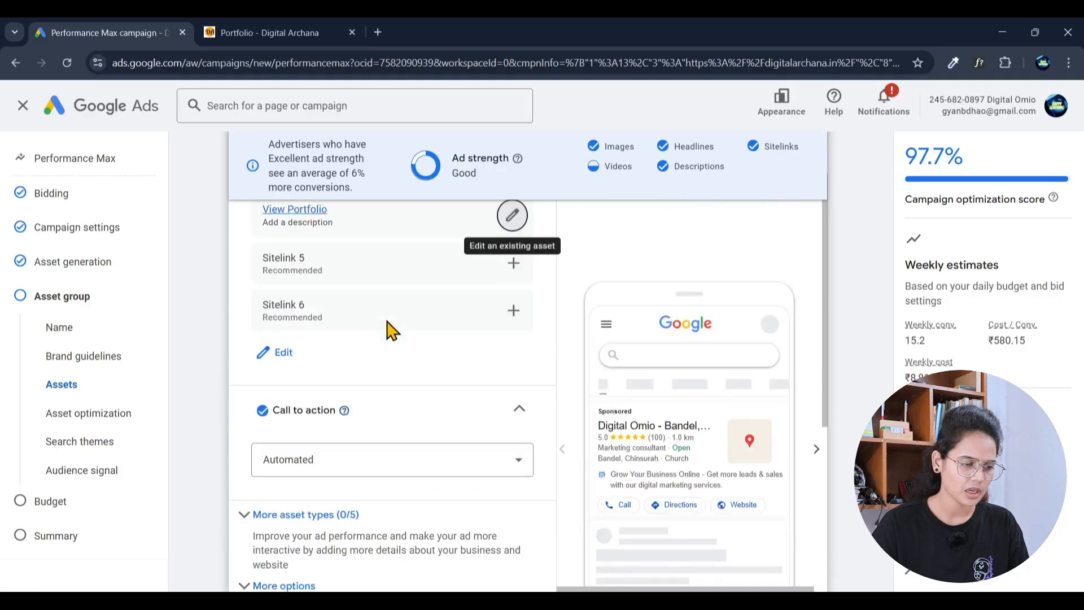
Step: Change the Call to action dropdown from Automated to Contact us
left_click(357, 468)
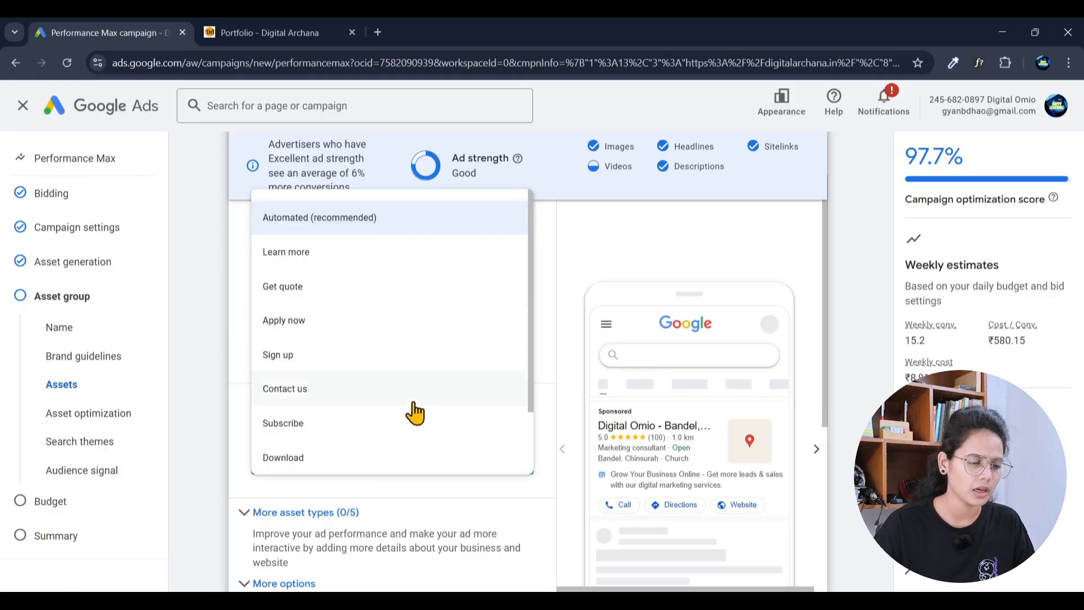
scroll(415, 411, "down", 2)
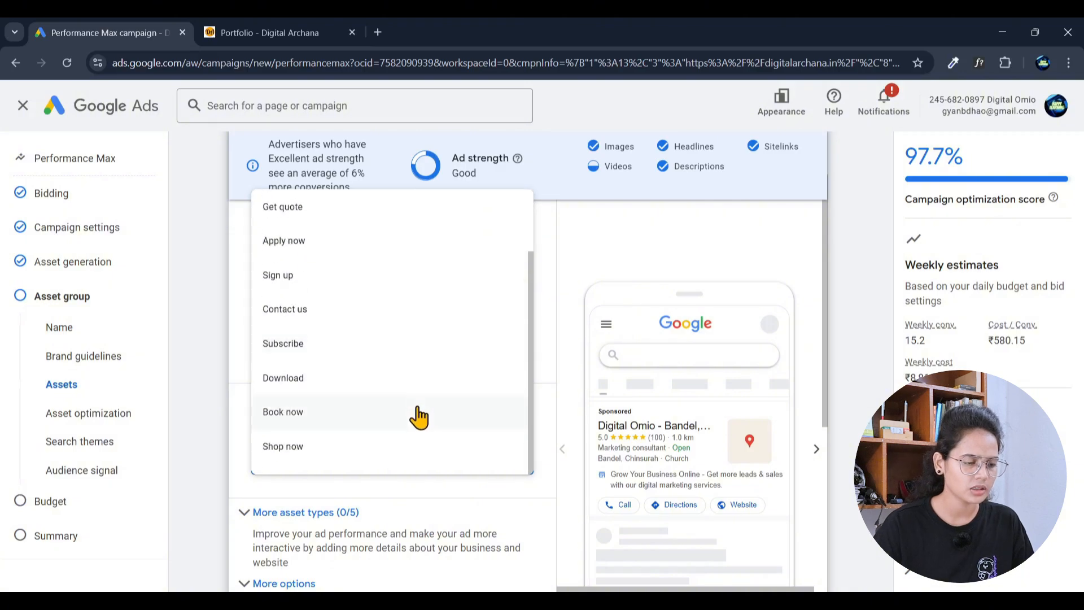
scroll(418, 416, "up", 2)
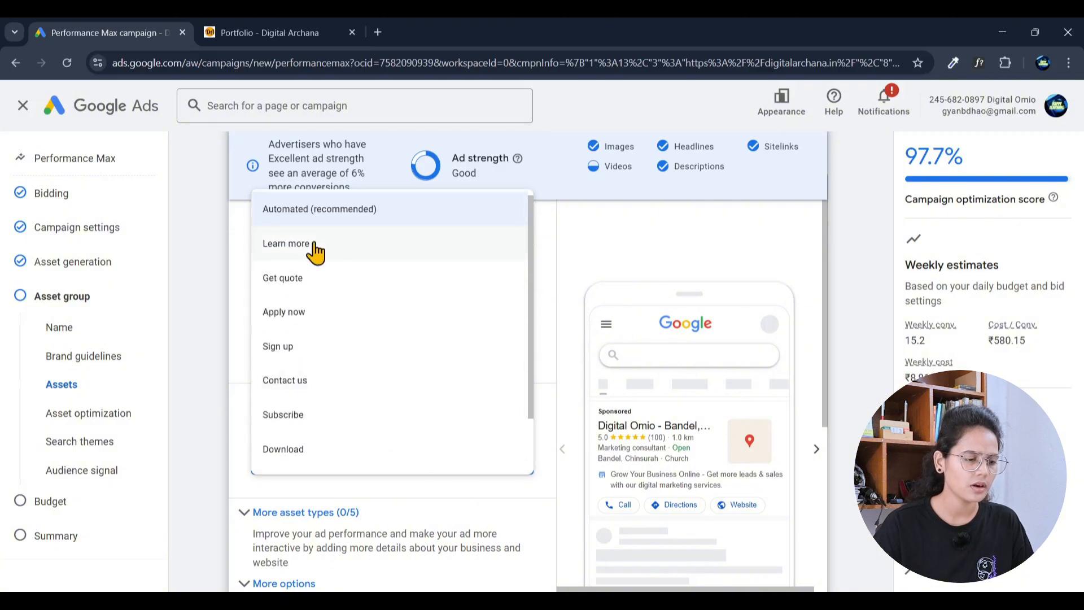
left_click(314, 392)
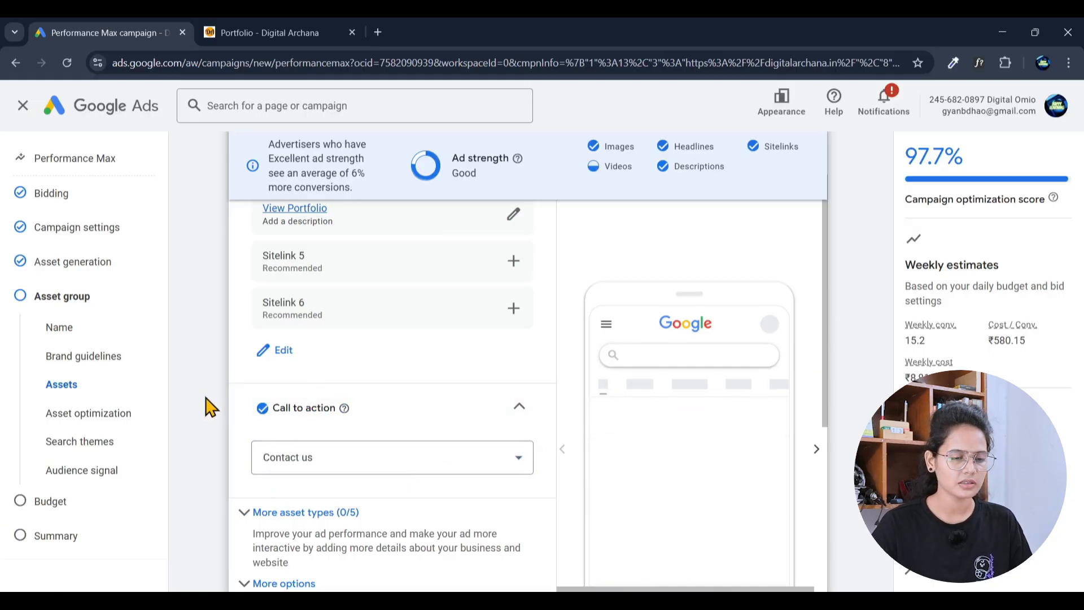
scroll(245, 443, "down", 2)
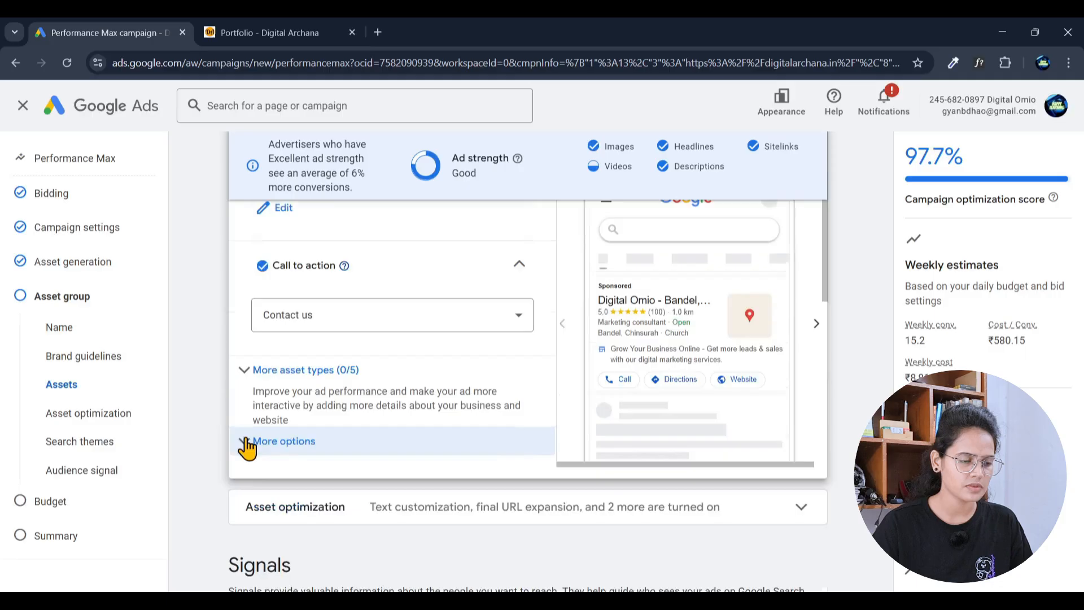
Step: Expand More asset types, Promotions, Locations and the Display path options
left_click(245, 379)
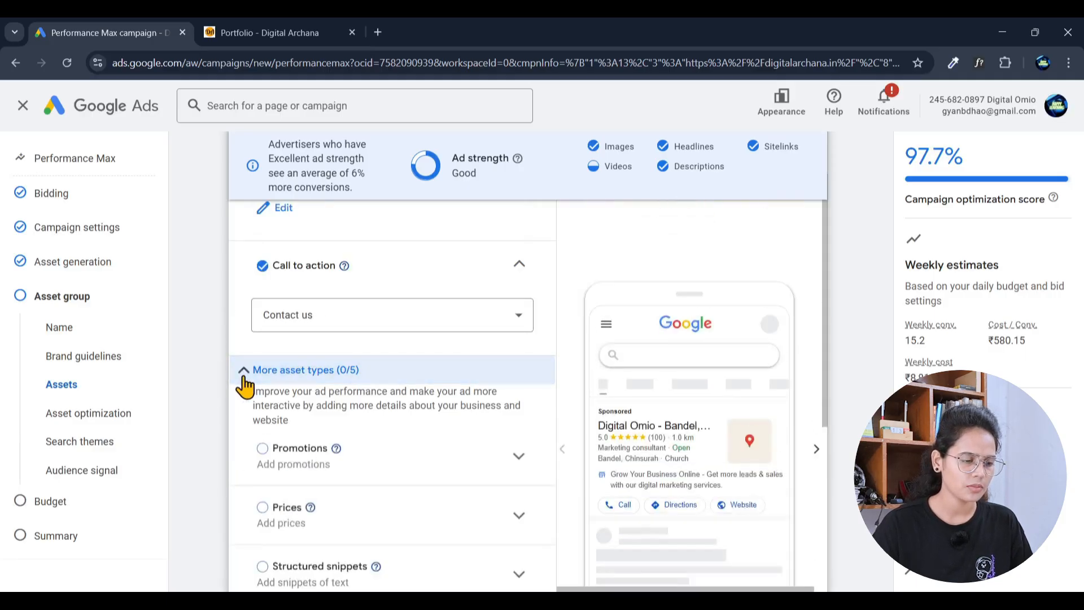
scroll(538, 392, "down", 2)
left_click(513, 321)
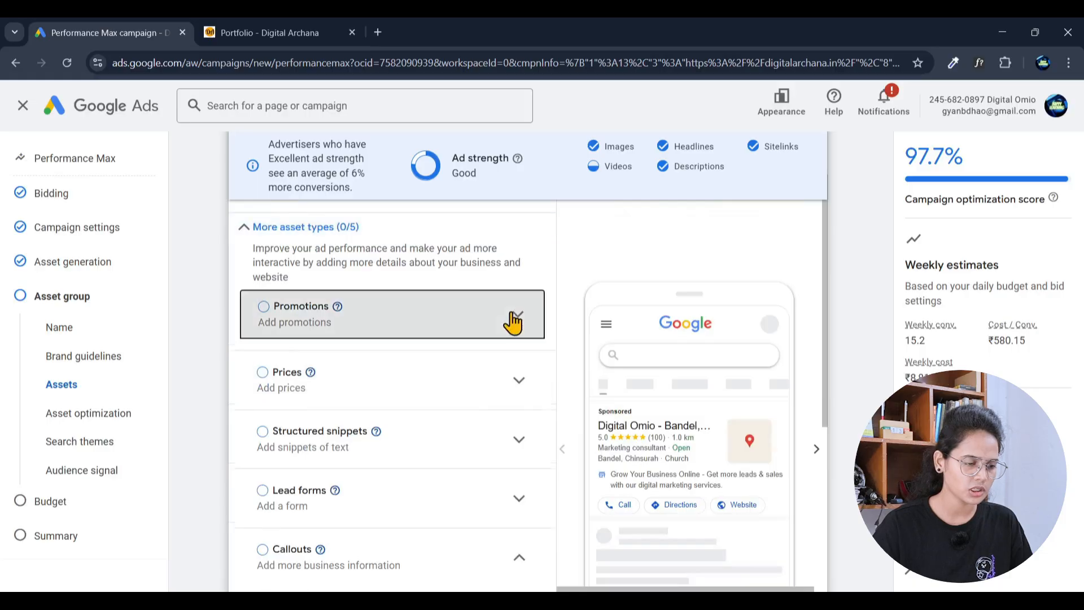
scroll(455, 373, "down", 2)
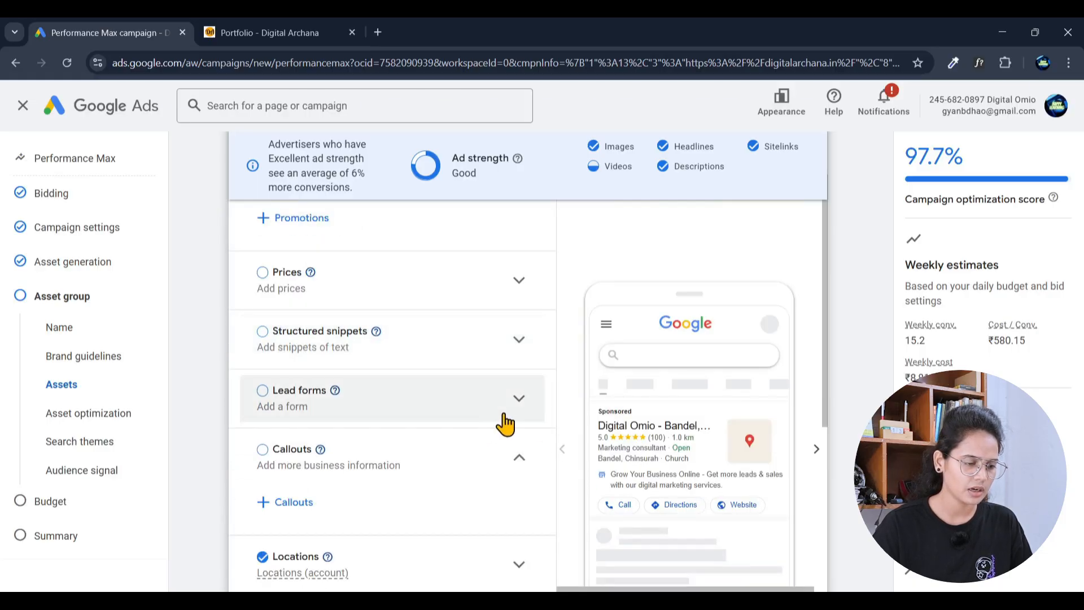
scroll(499, 466, "down", 1)
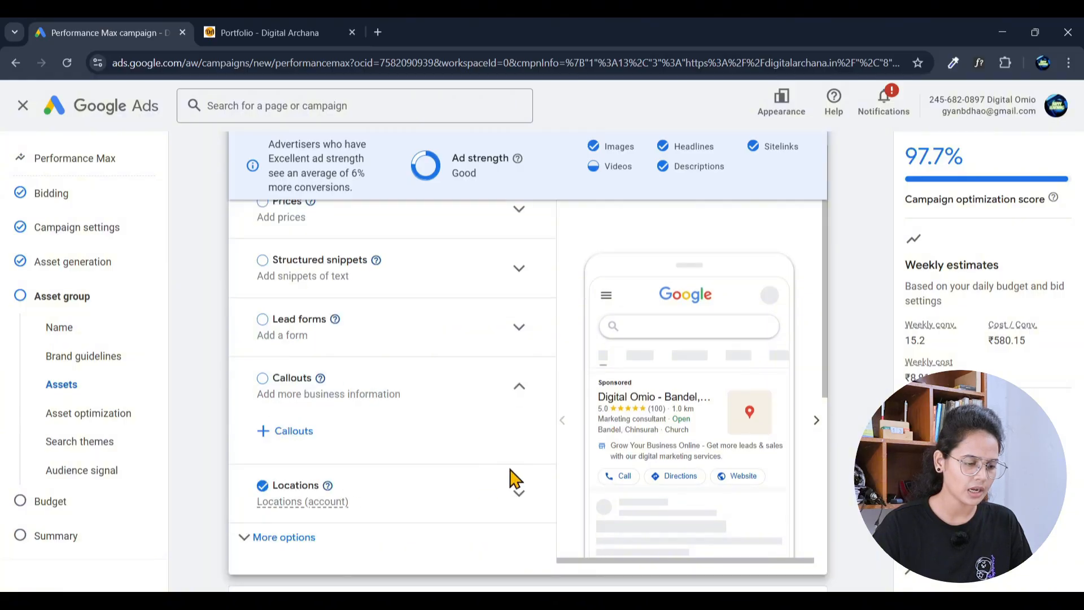
left_click(515, 503)
scroll(503, 486, "down", 2)
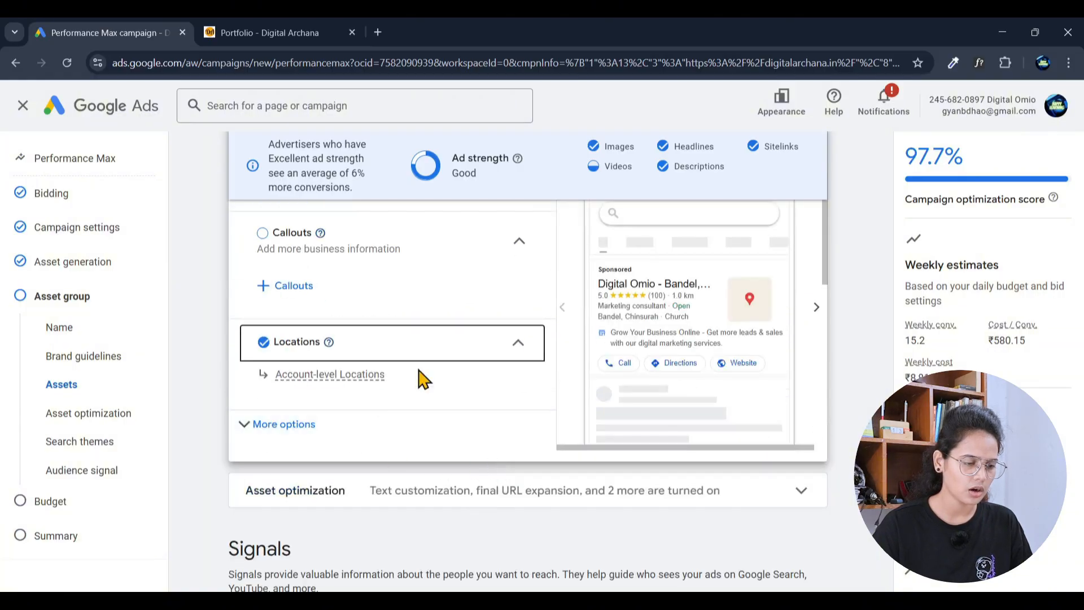
left_click(358, 434)
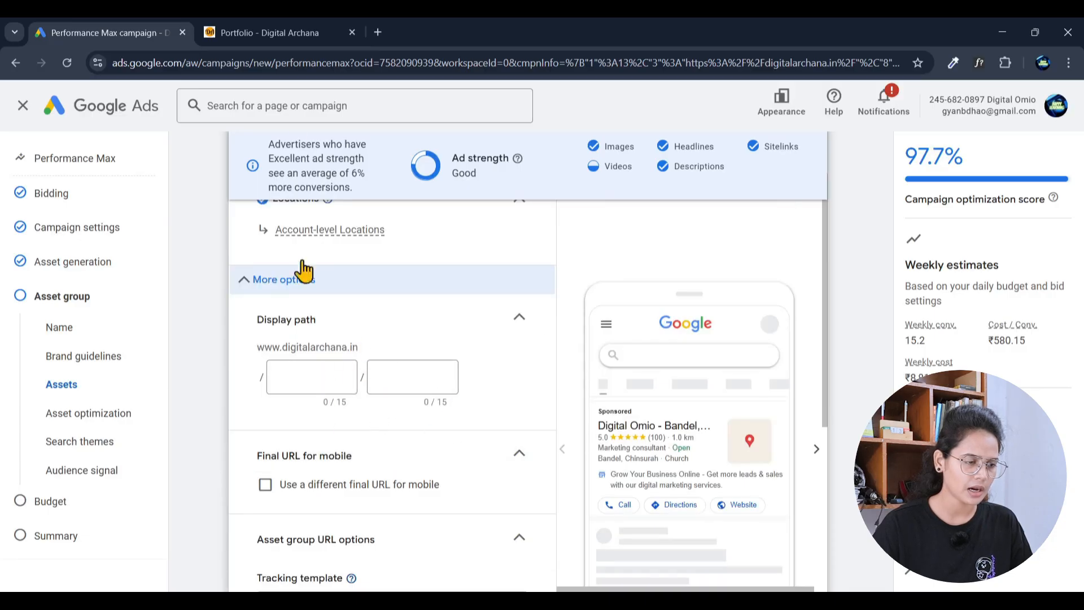
Step: Check the portfolio page URL in the other tab, then click into the first display path field, leaving it blank
left_click(262, 34)
left_click(211, 66)
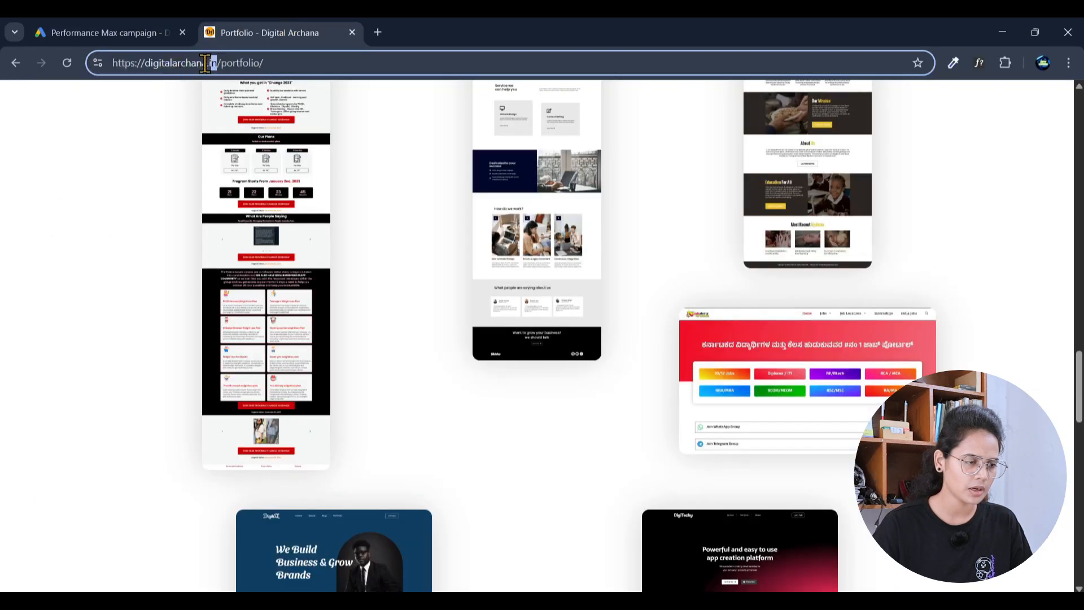
key("ctrl+a")
left_click(73, 31)
left_click(290, 373)
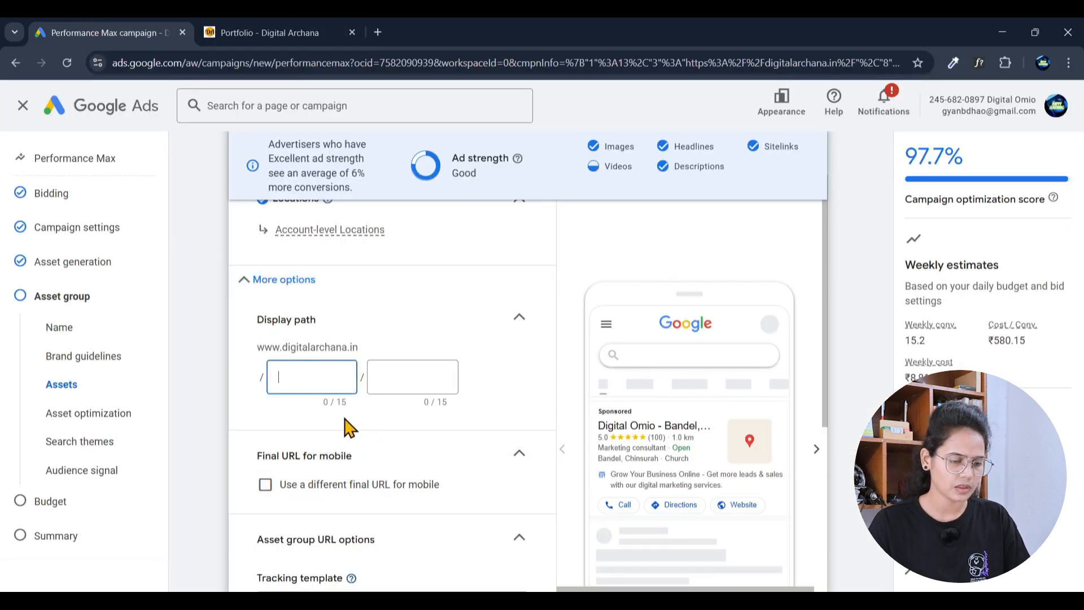
scroll(349, 427, "down", 5)
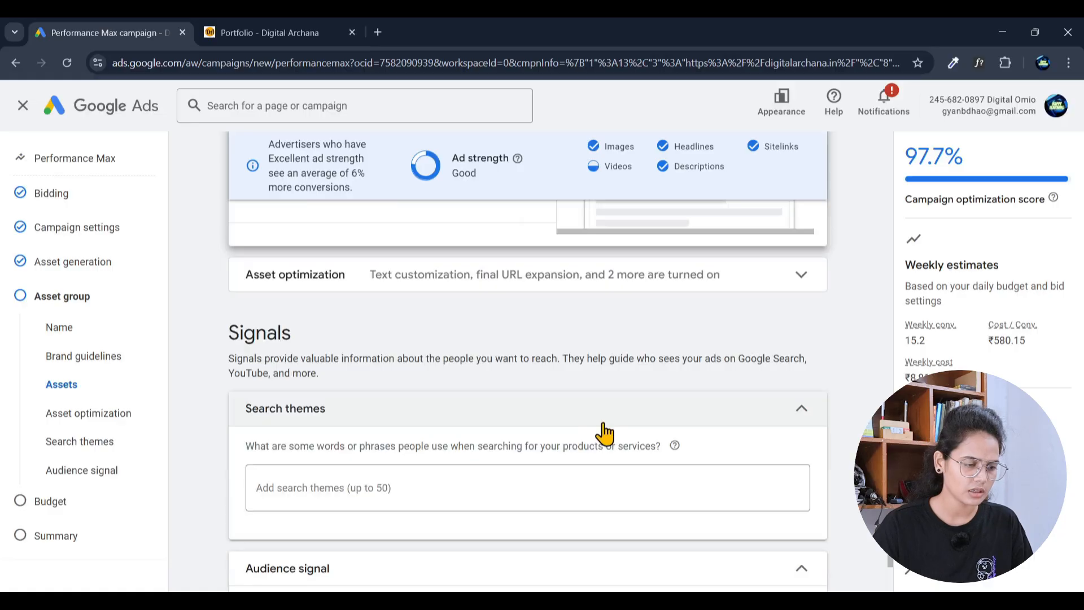
Step: Expand Asset optimization and its Text and Image optimization rows
left_click(800, 288)
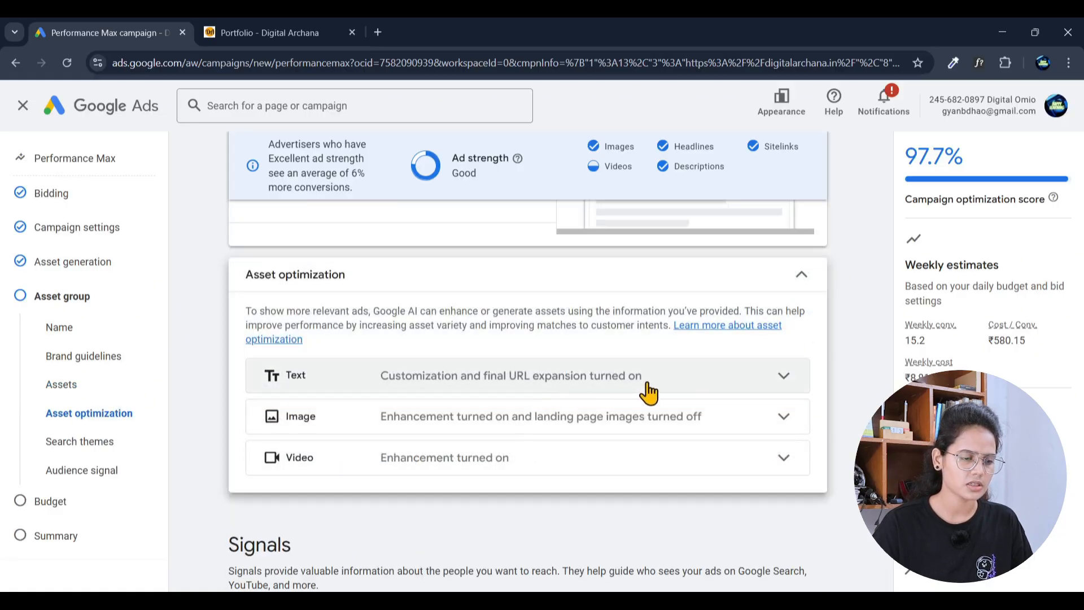
left_click(719, 386)
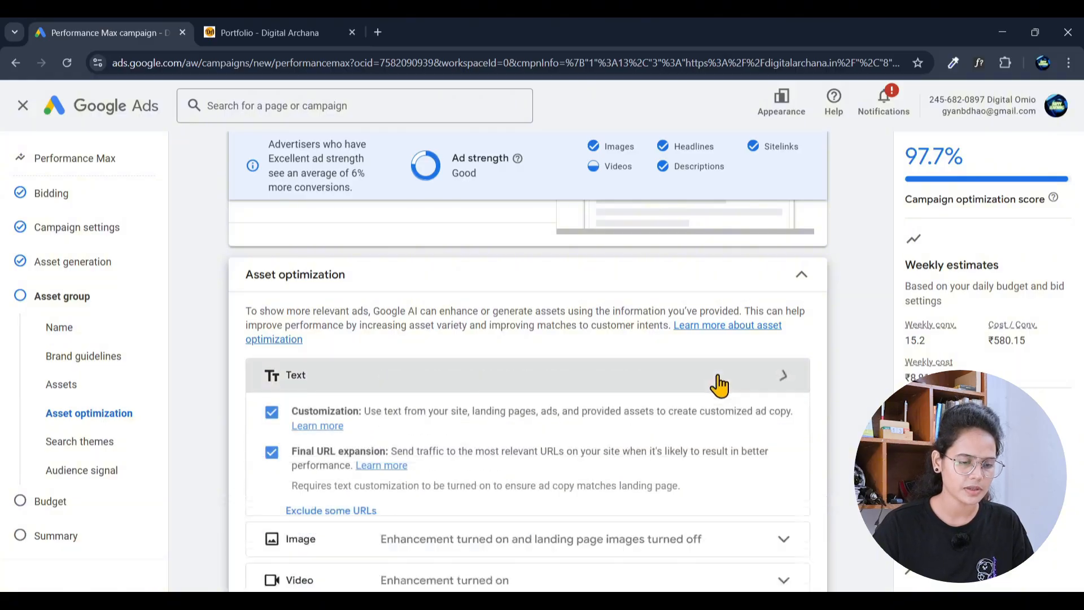
scroll(744, 431, "down", 2)
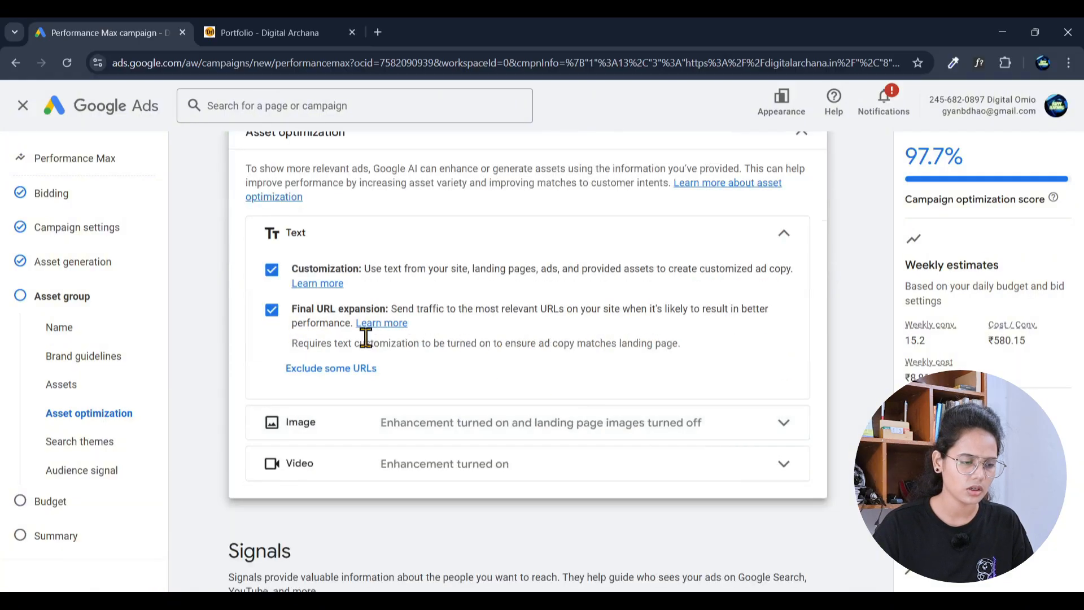
left_click(770, 429)
scroll(774, 416, "down", 3)
scroll(585, 427, "down", 2)
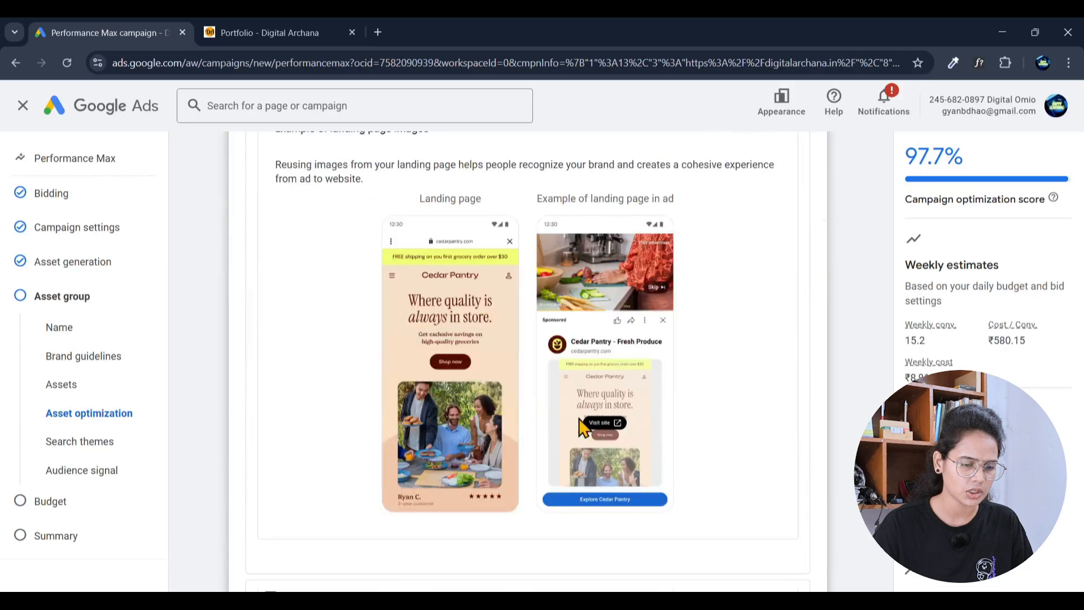
scroll(723, 417, "up", 2)
scroll(723, 429, "down", 2)
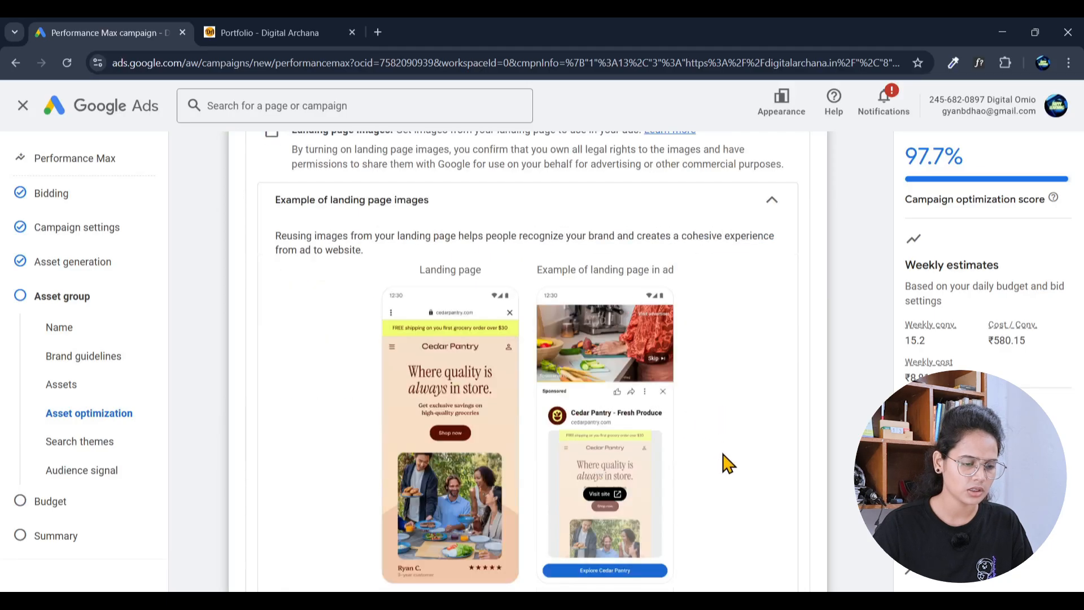
scroll(734, 350, "up", 2)
scroll(717, 371, "down", 1)
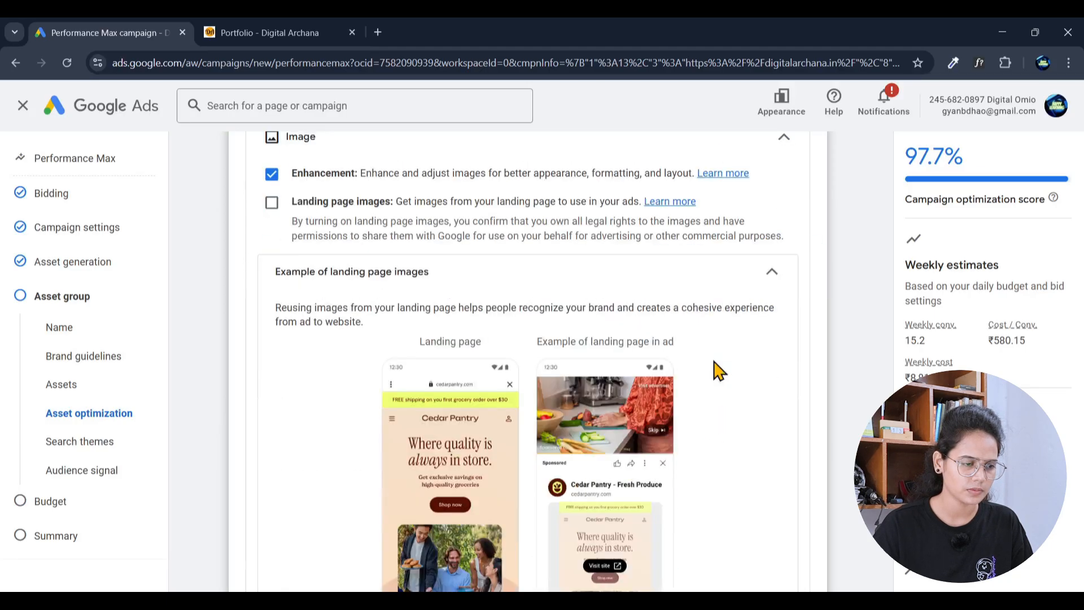
Step: Tick Landing page images, then open the Video row and collapse its enhancement examples
left_click(266, 208)
scroll(500, 452, "down", 2)
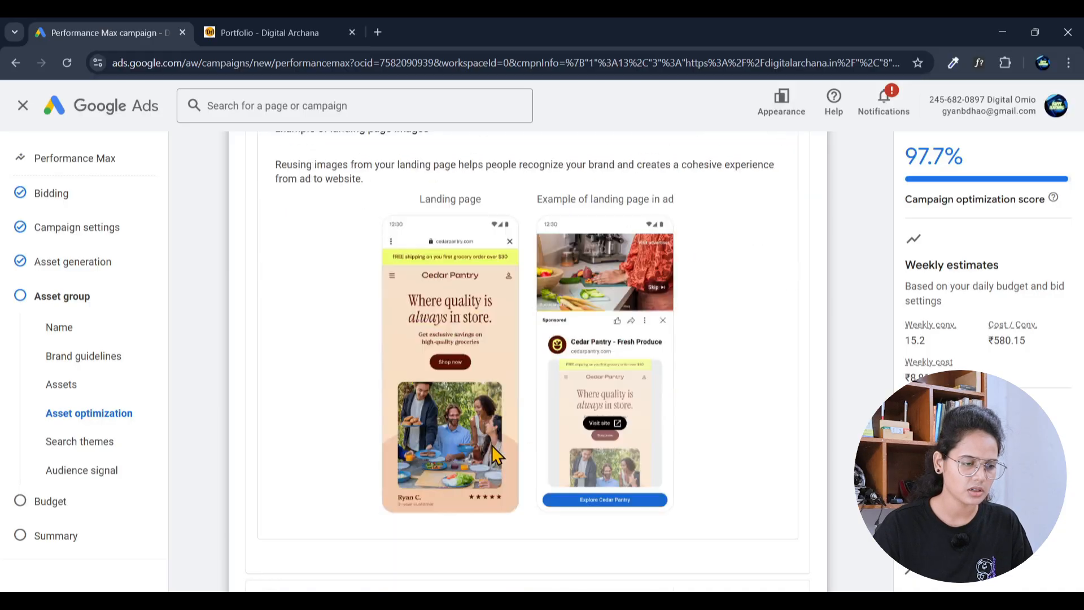
scroll(424, 458, "down", 5)
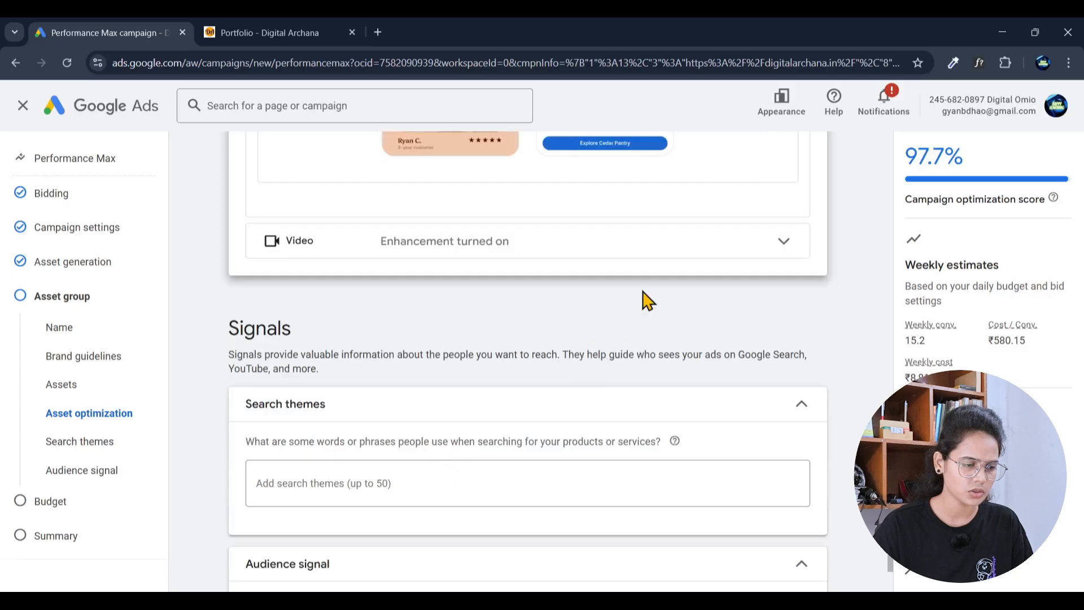
left_click(658, 264)
scroll(695, 395, "down", 3)
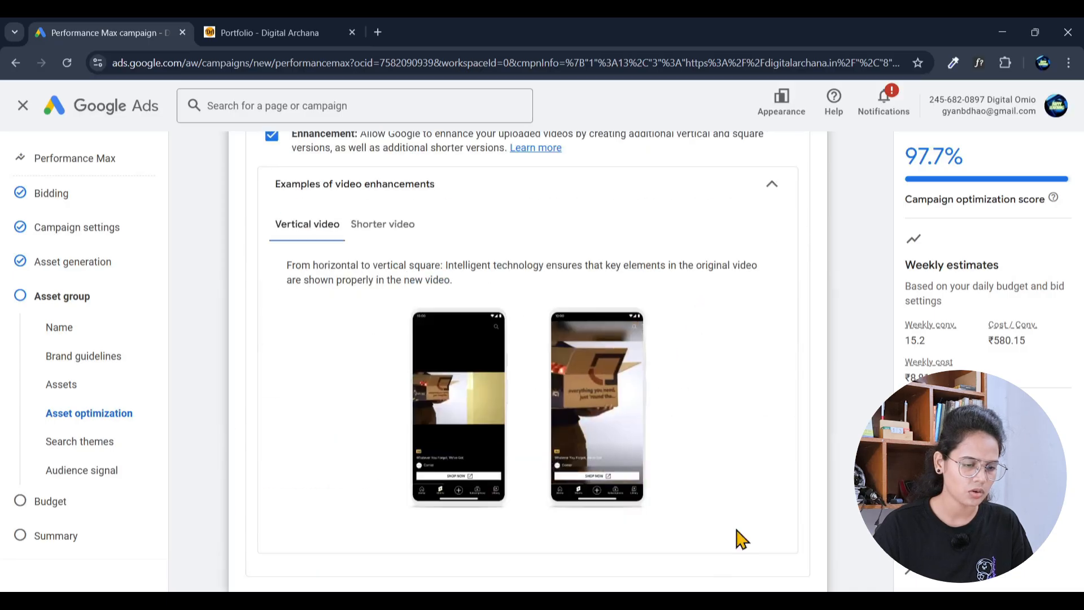
left_click(737, 195)
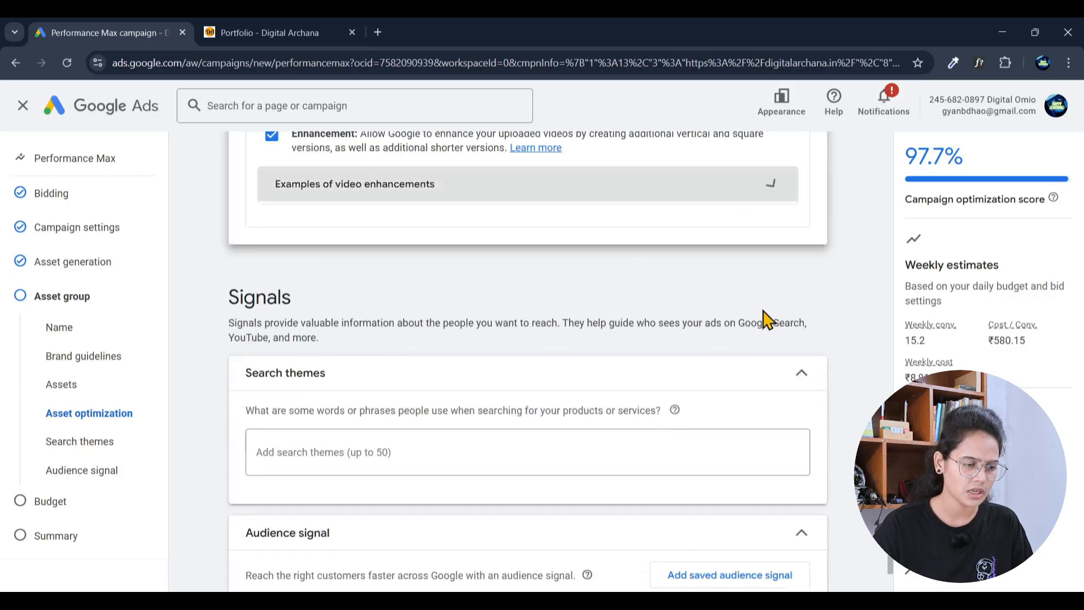
scroll(765, 319, "down", 4)
scroll(764, 324, "up", 1)
scroll(554, 309, "up", 2)
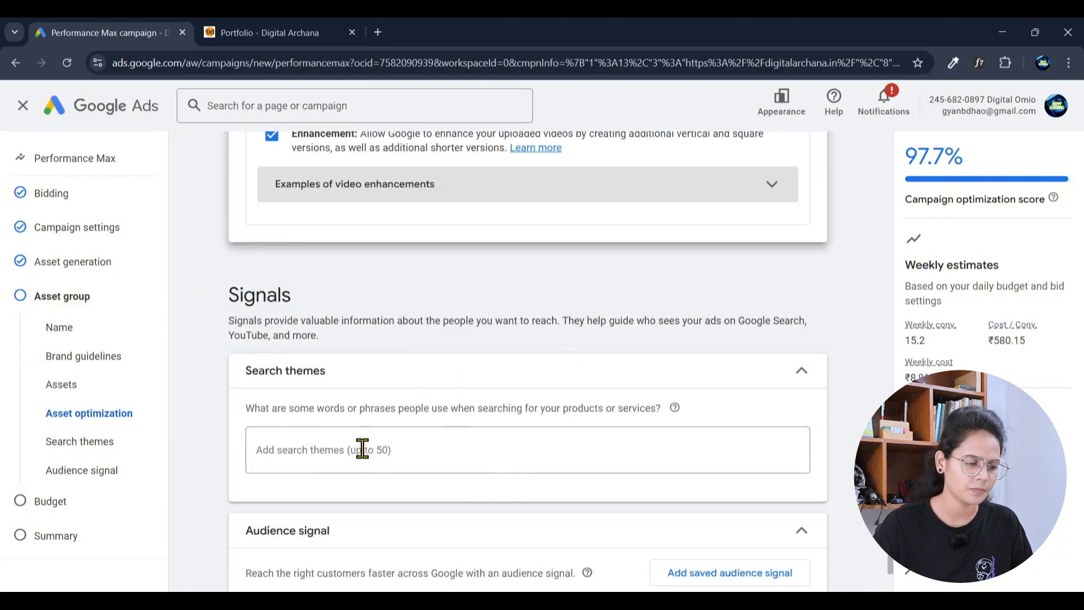
Step: Leave the search themes field empty at 0/80 and scroll down to the Audience signal section
left_click(384, 459)
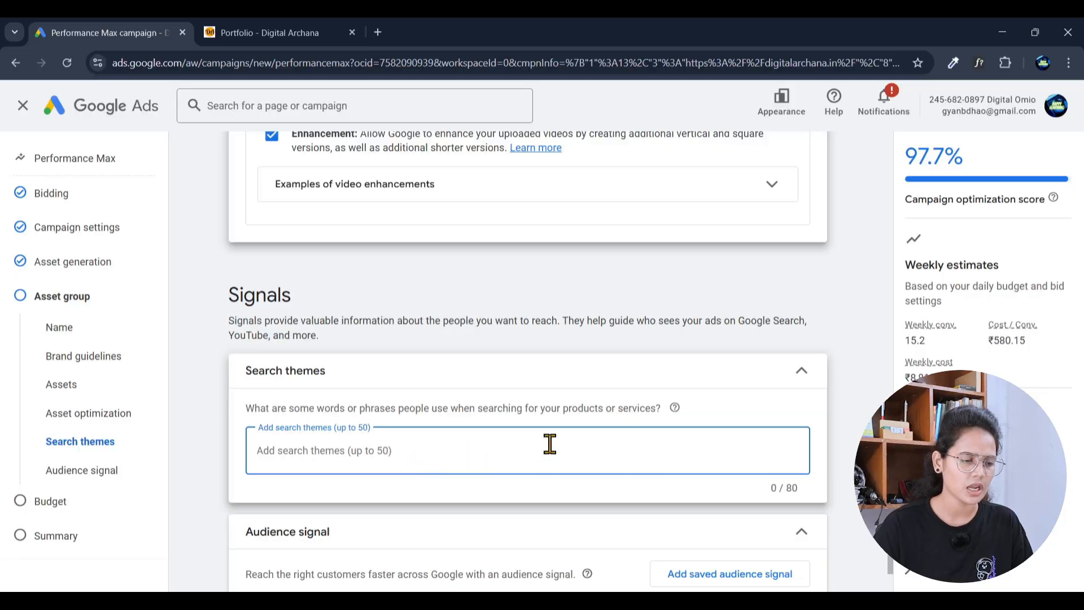
scroll(550, 446, "down", 5)
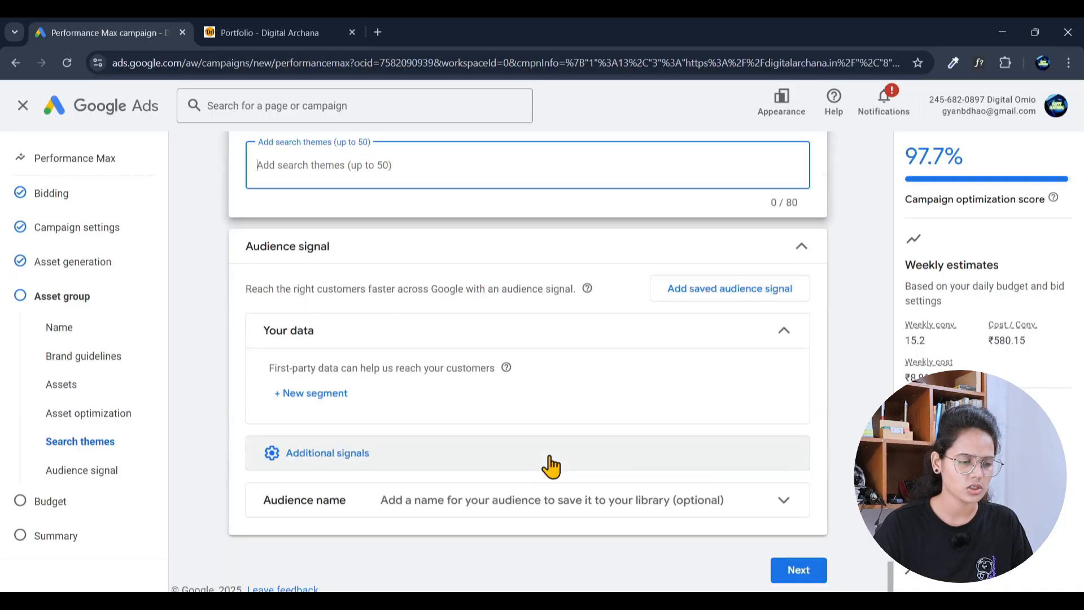
left_click(315, 396)
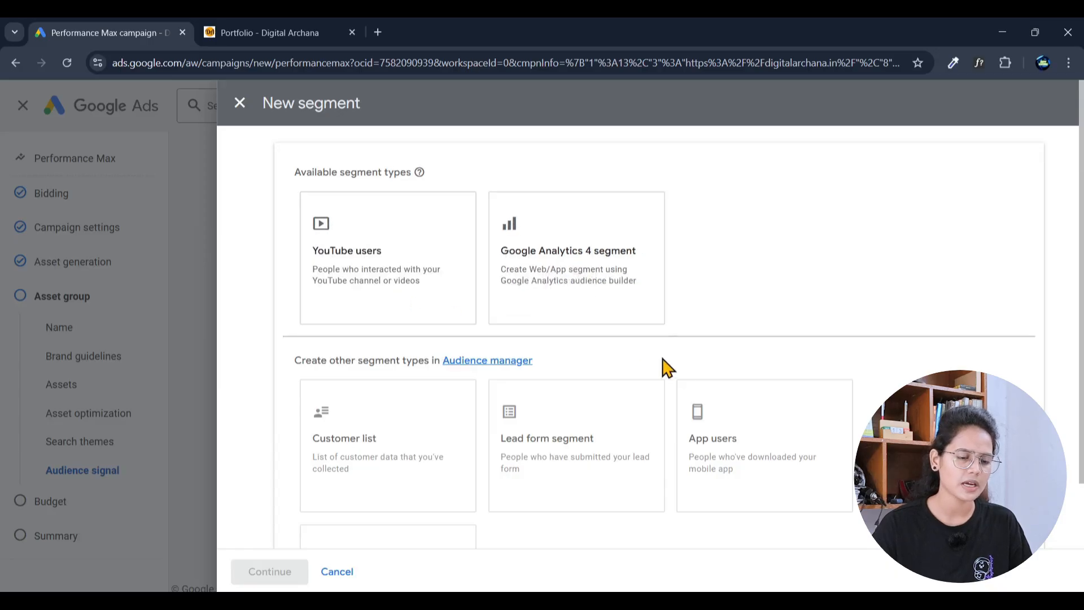
mouse_move(728, 388)
scroll(612, 412, "down", 3)
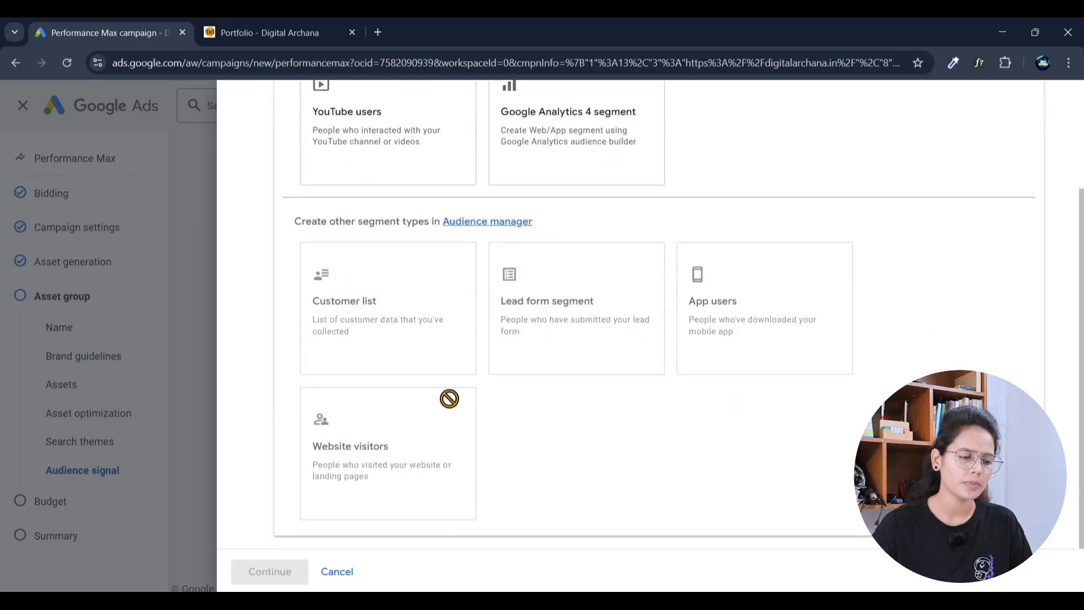
scroll(409, 303, "up", 3)
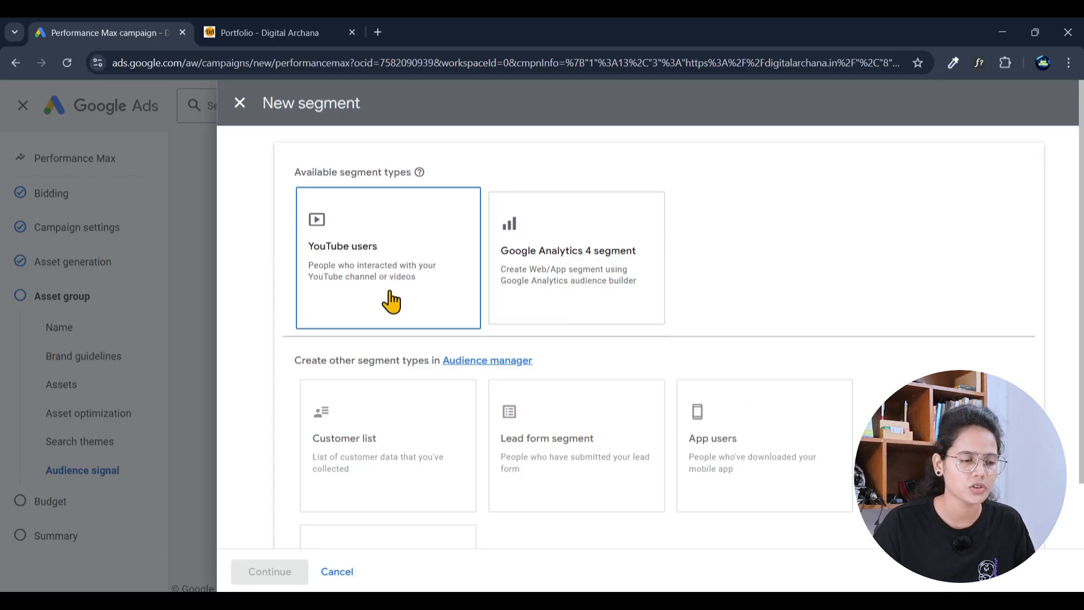
left_click(239, 103)
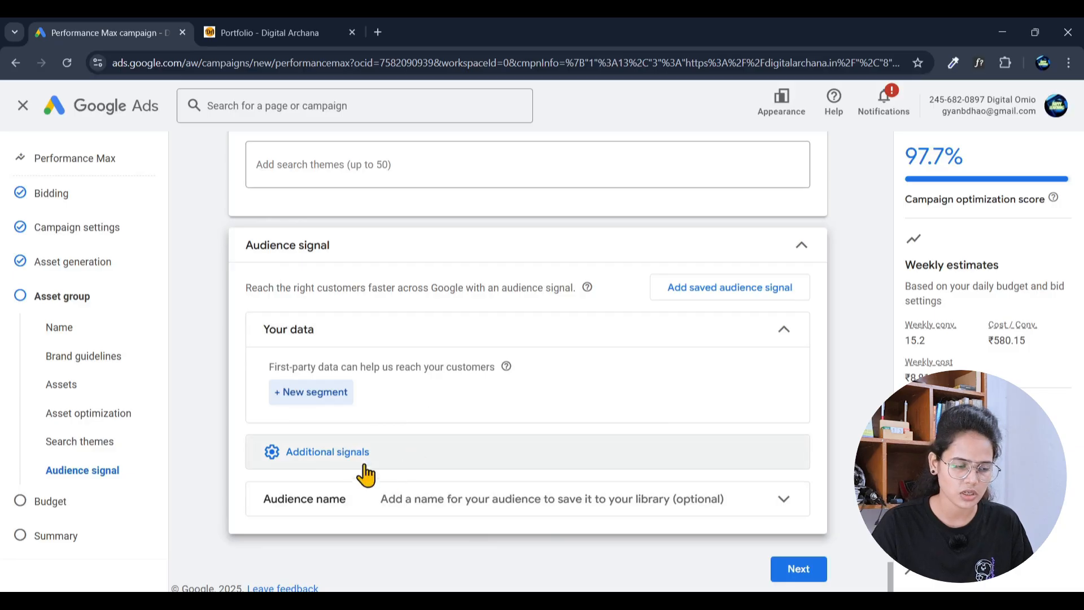
Step: Expand Additional signals and open the Interests & detailed demographics editor's suggested segments
left_click(288, 464)
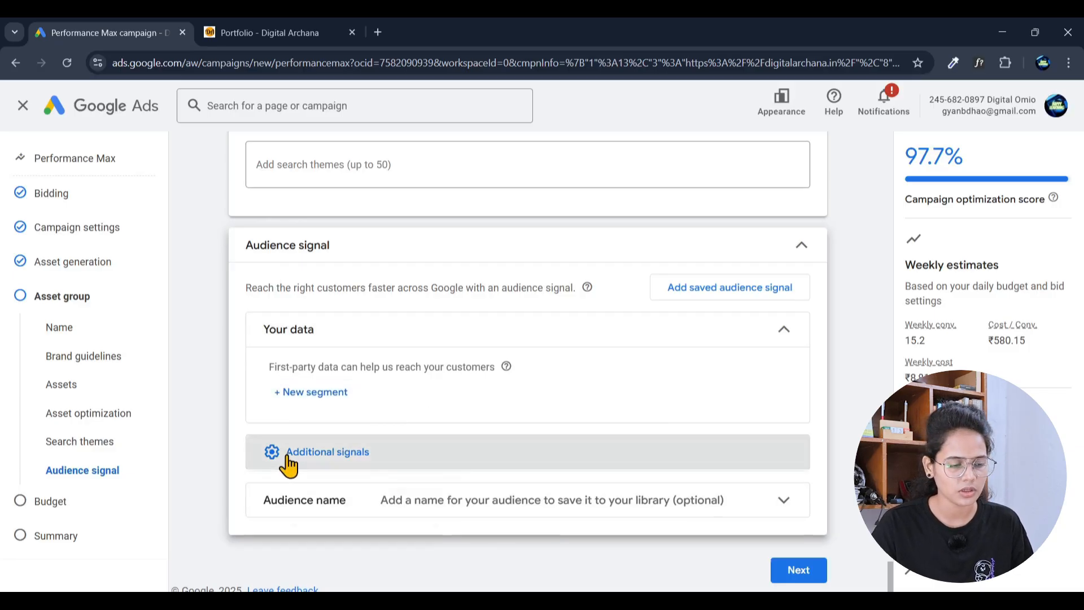
scroll(500, 426, "down", 2)
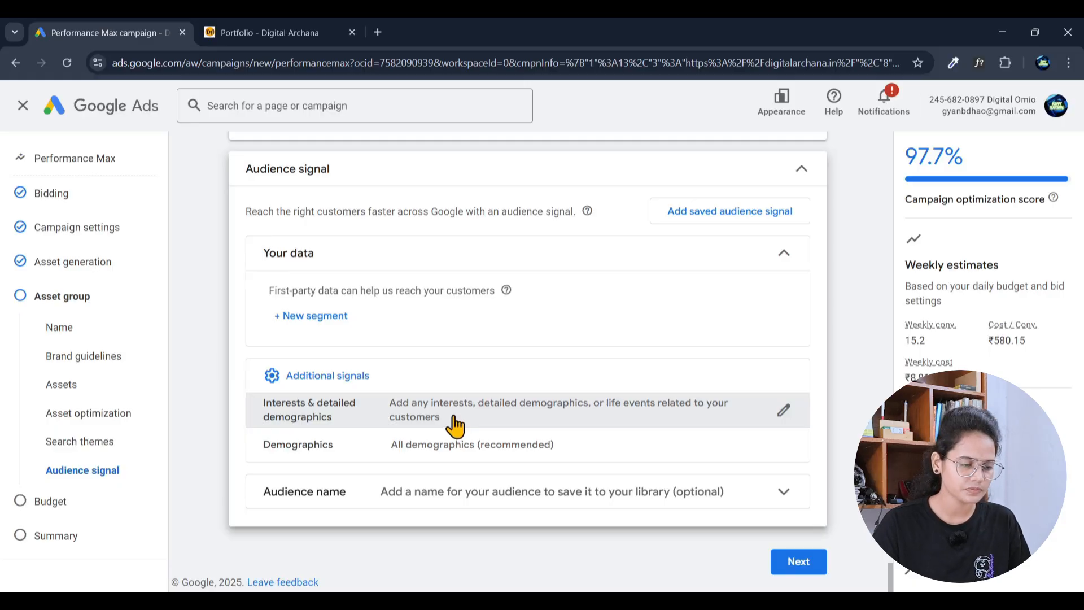
left_click(783, 411)
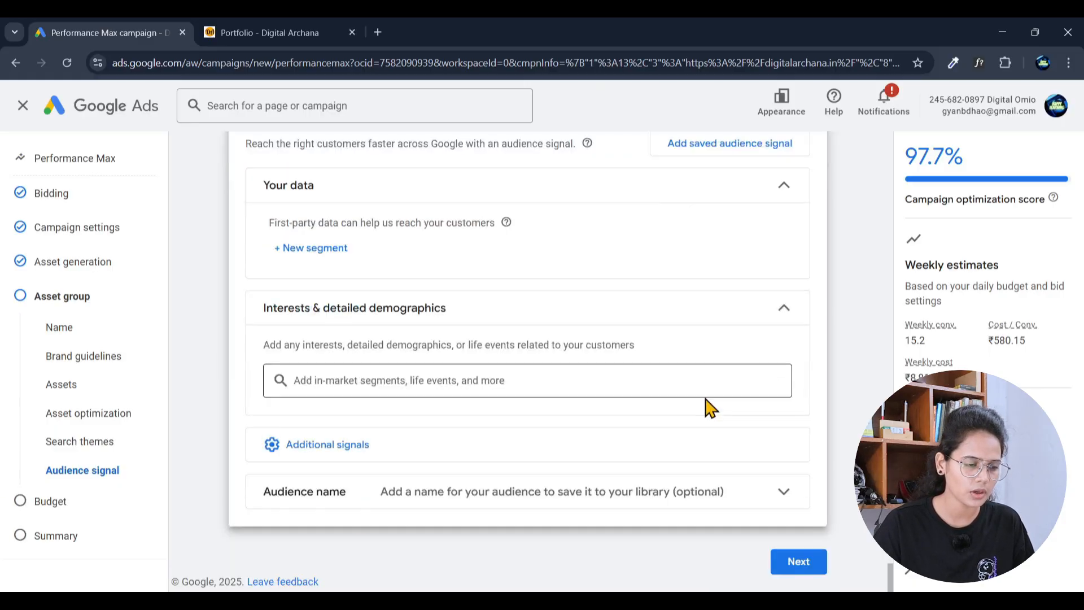
left_click(364, 381)
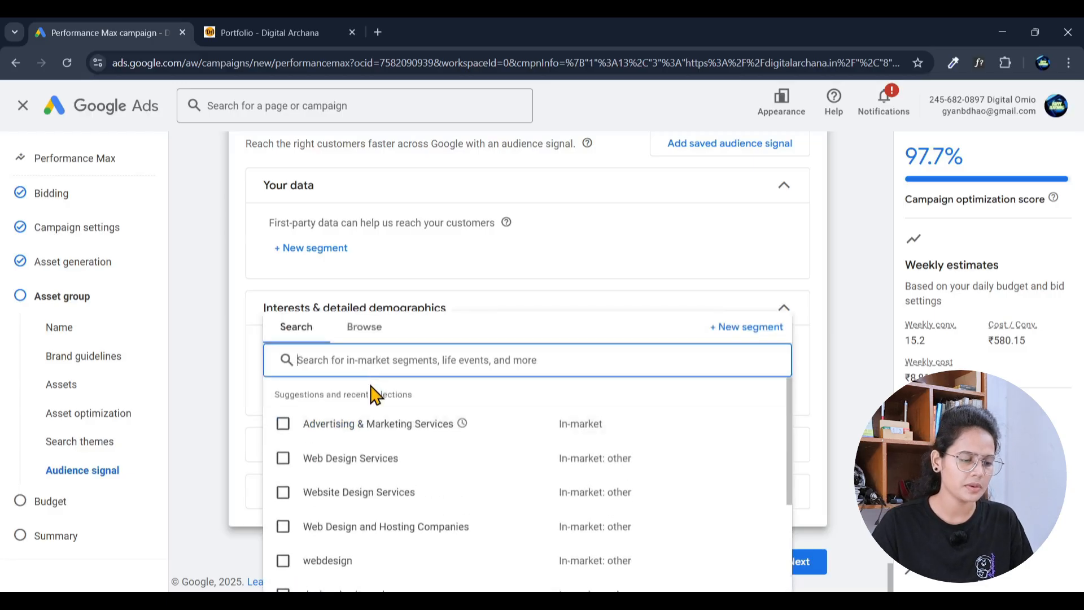
Step: Add Web Design Services, Advertising & Marketing Services, Website Design Services, WordPress, Website Optimization and similar segments
left_click(284, 457)
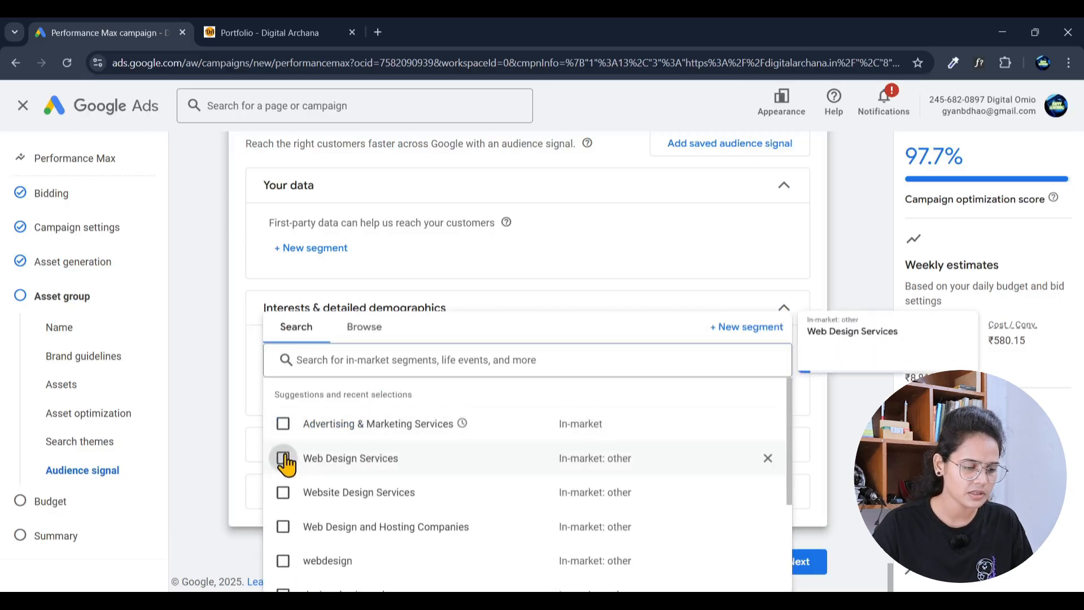
left_click(283, 423)
left_click(283, 493)
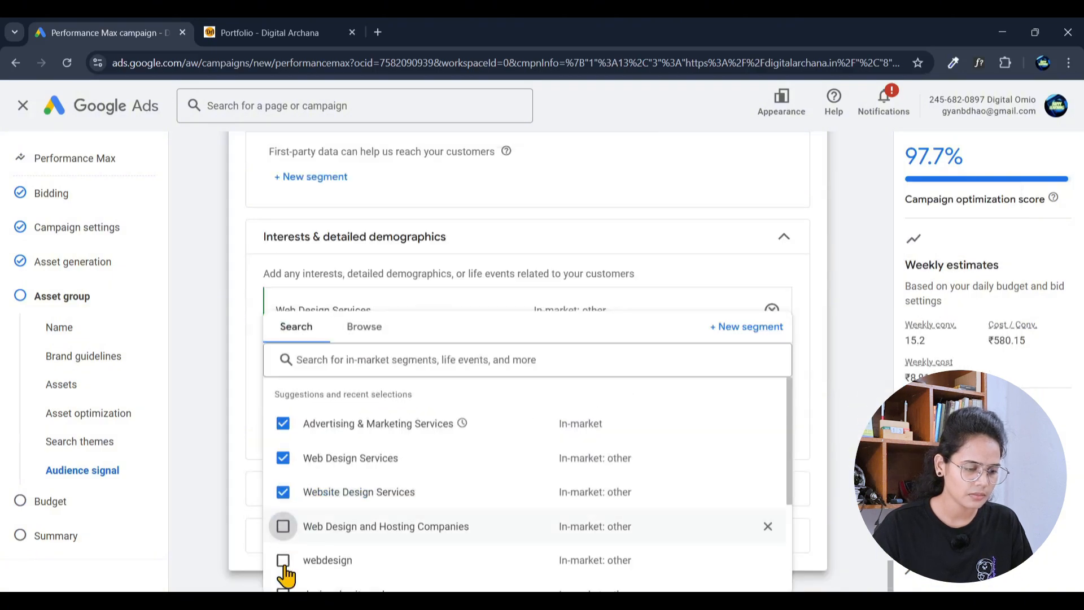
left_click(284, 526)
left_click(283, 561)
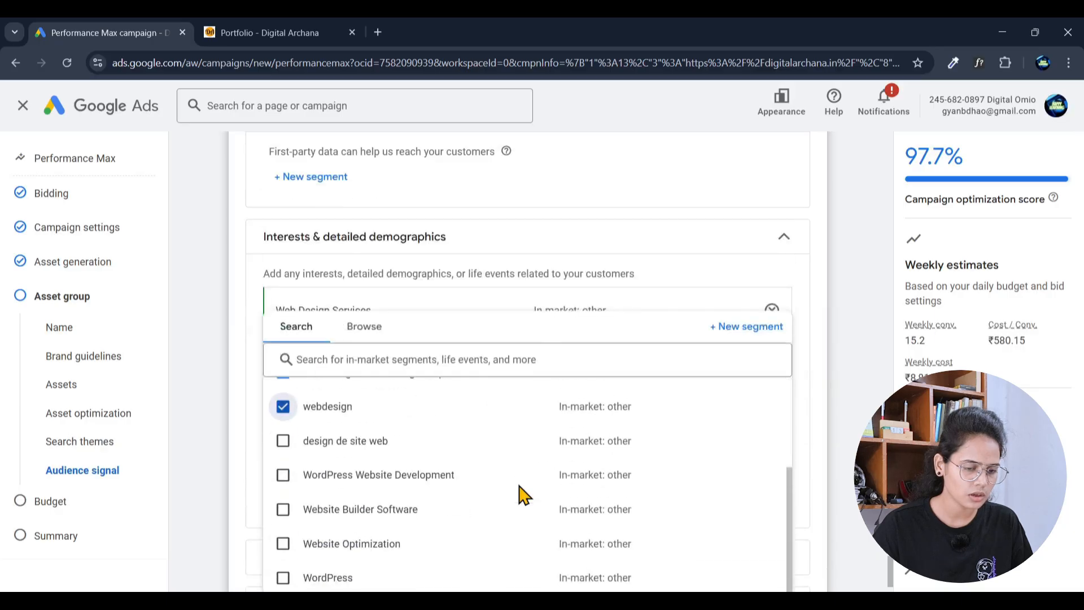
left_click(284, 577)
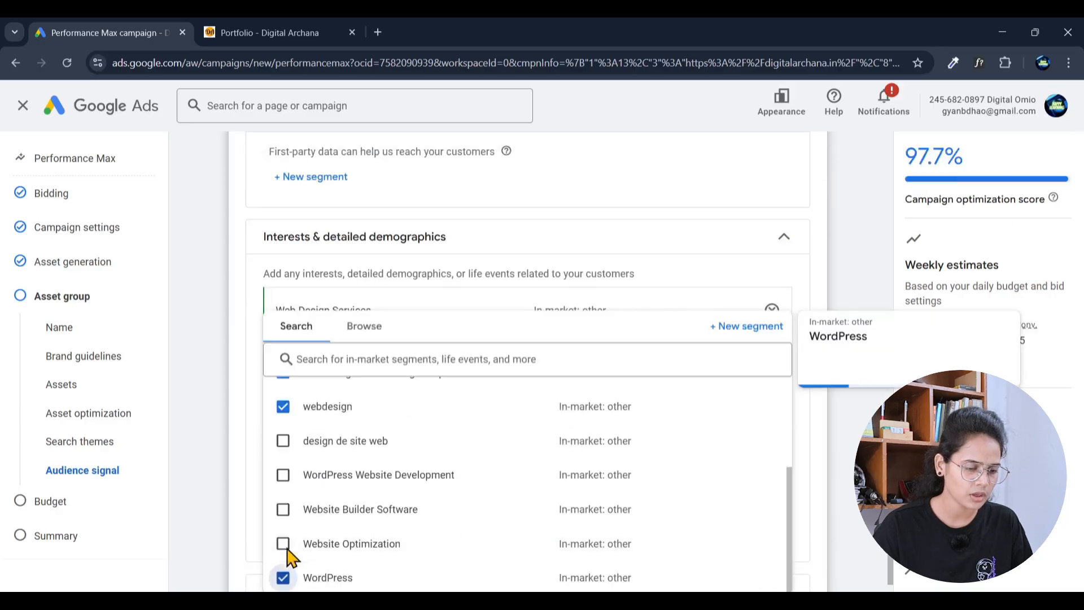
left_click(283, 544)
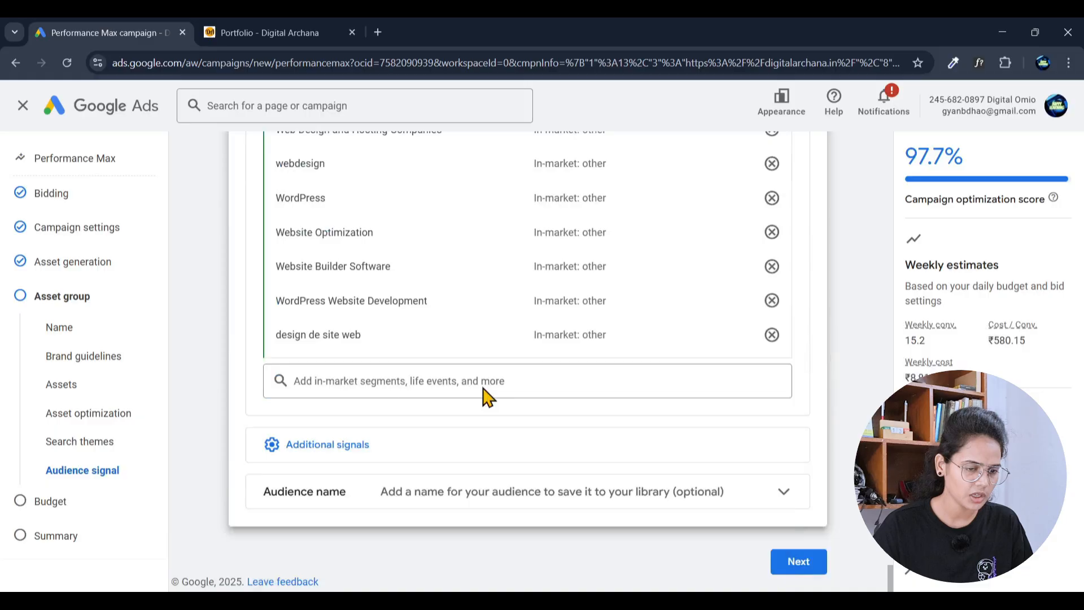
scroll(508, 390, "up", 4)
scroll(252, 371, "down", 5)
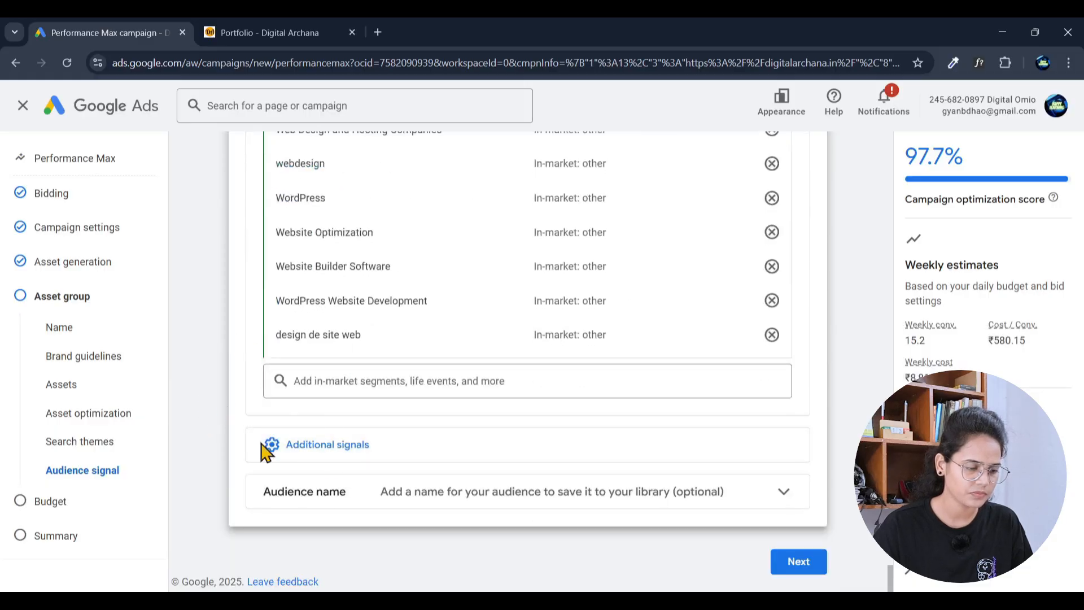
left_click(346, 448)
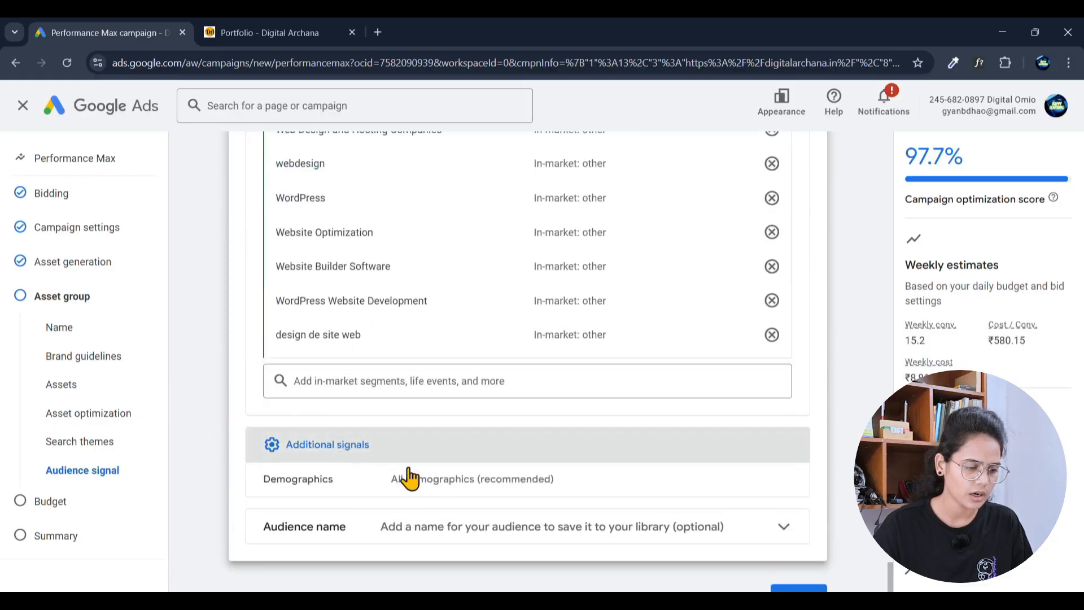
Step: Set the demographics age range to 18–54 and exclude unknown ages
left_click(785, 481)
scroll(480, 514, "down", 3)
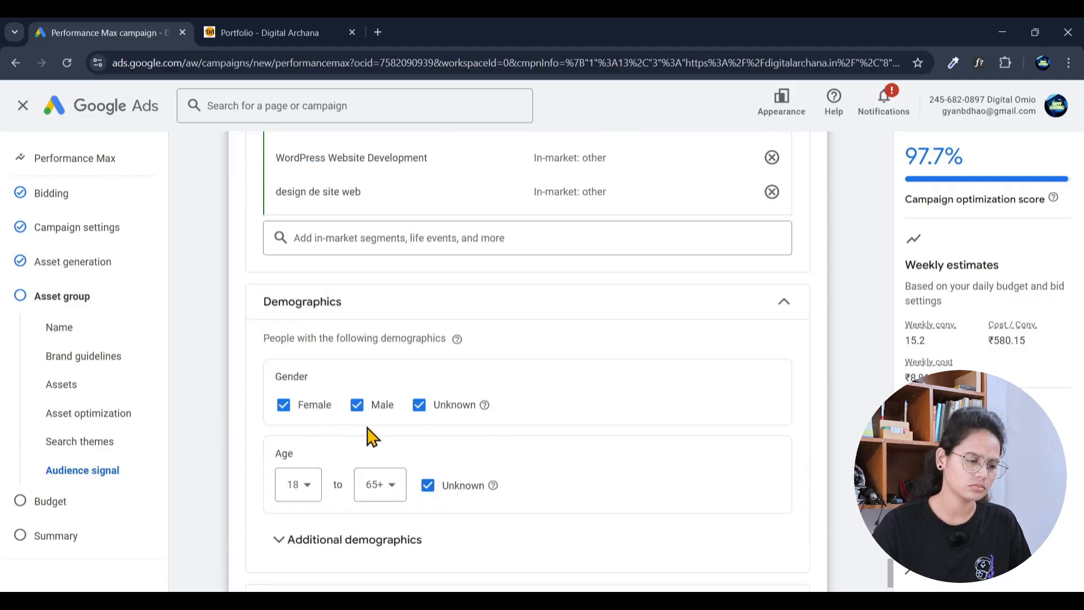
scroll(370, 446, "down", 1)
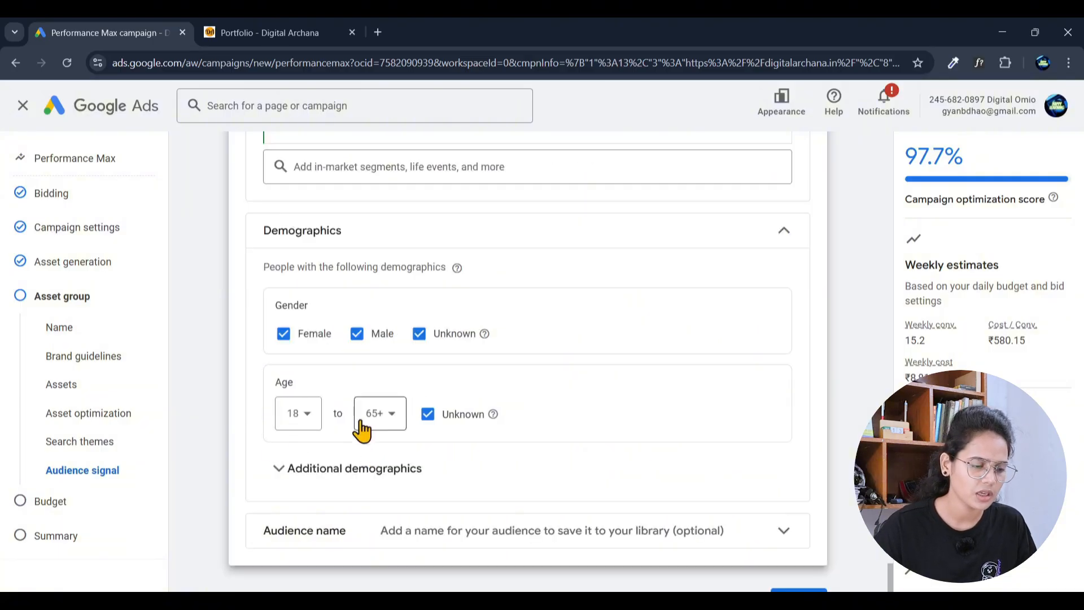
left_click(377, 414)
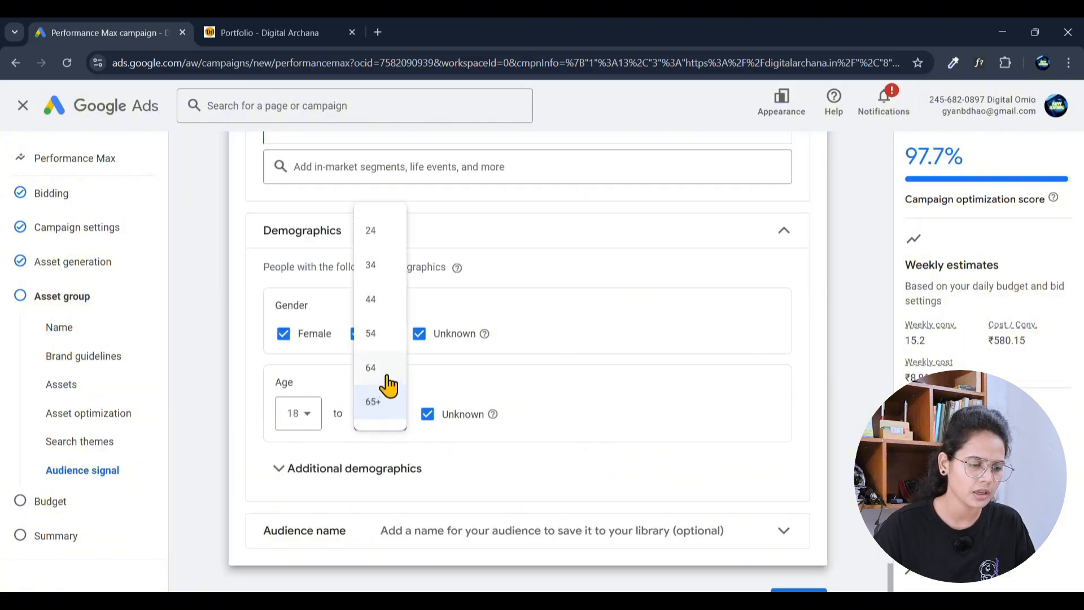
left_click(377, 336)
scroll(588, 417, "down", 1)
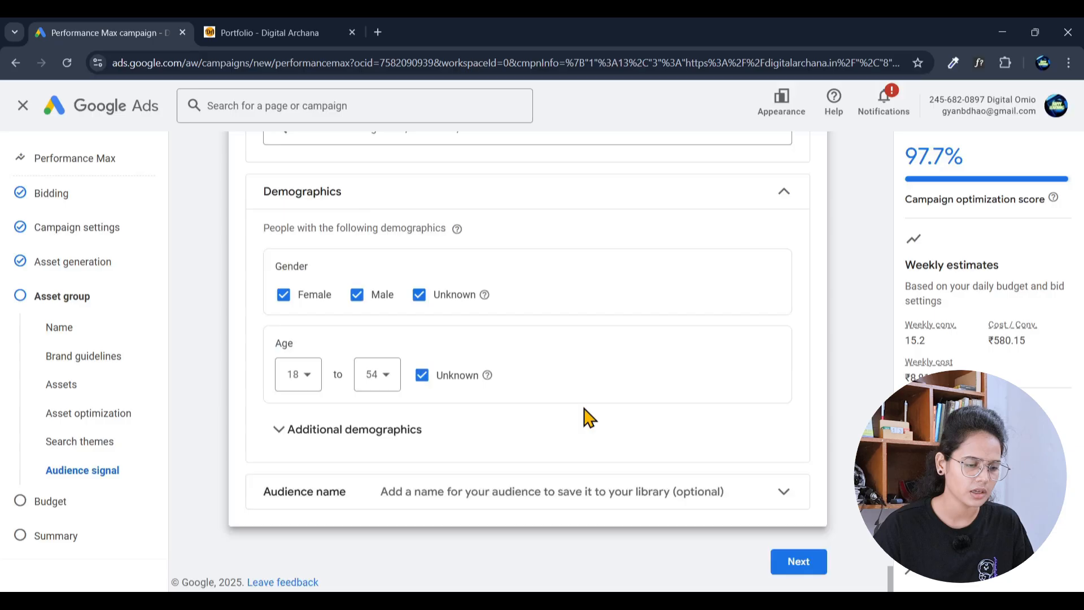
left_click(423, 377)
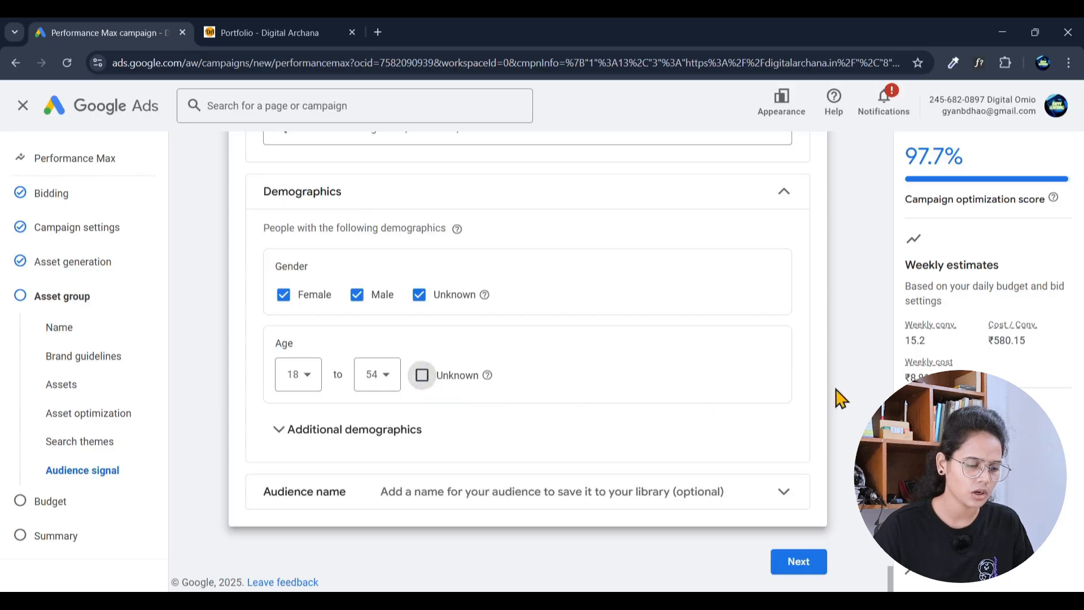
Step: Expand Additional demographics and the Audience name section, keeping all genders and parental statuses
left_click(339, 449)
scroll(517, 455, "down", 3)
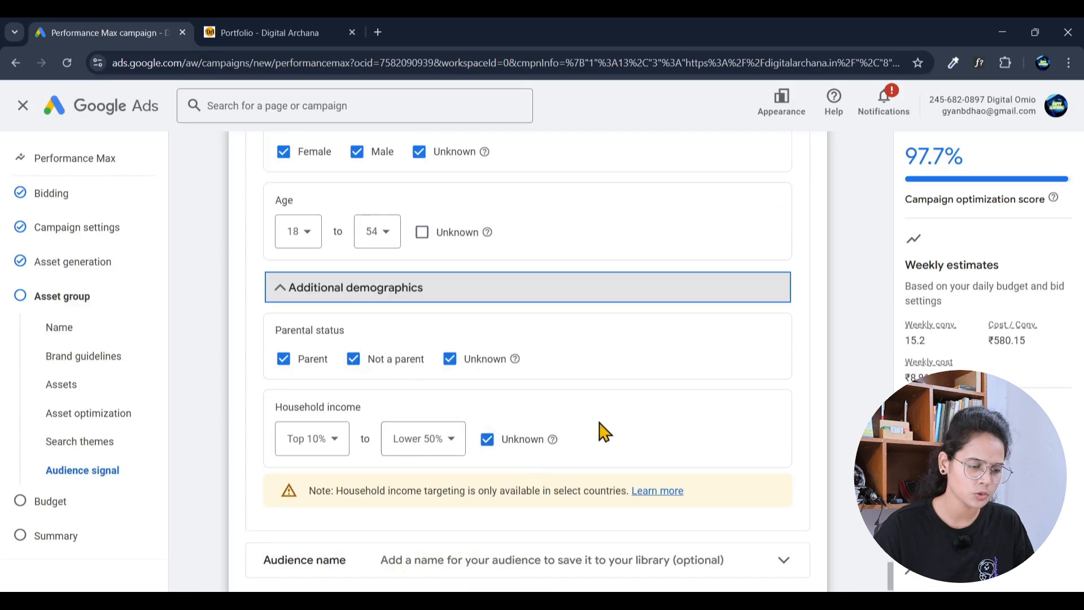
scroll(597, 431, "down", 2)
left_click(492, 499)
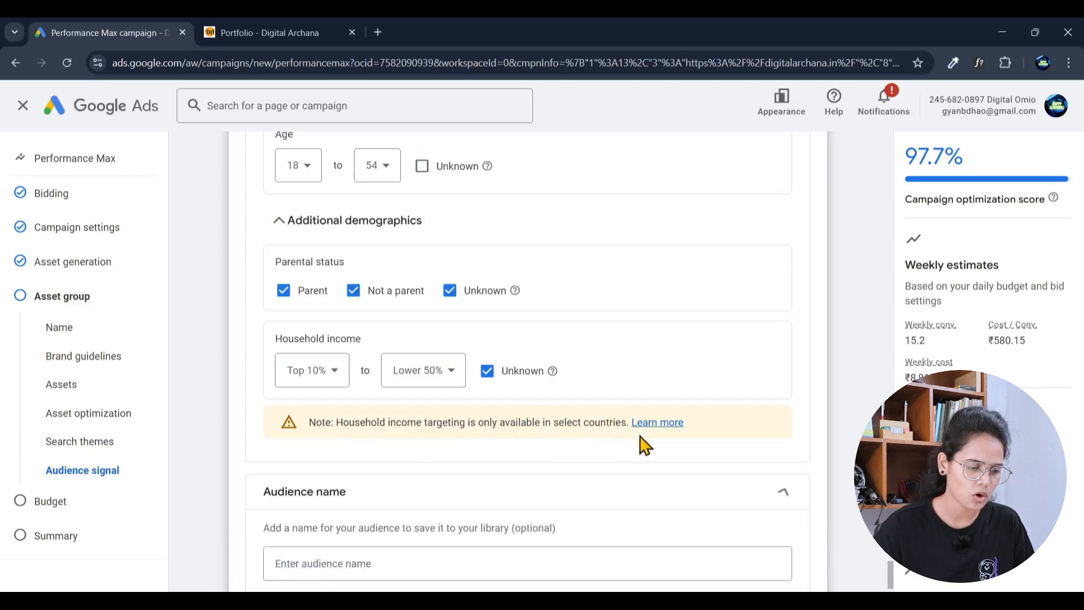
scroll(627, 445, "down", 2)
Step: Name the audience 'Website Services' and proceed to the Budget step
left_click(376, 467)
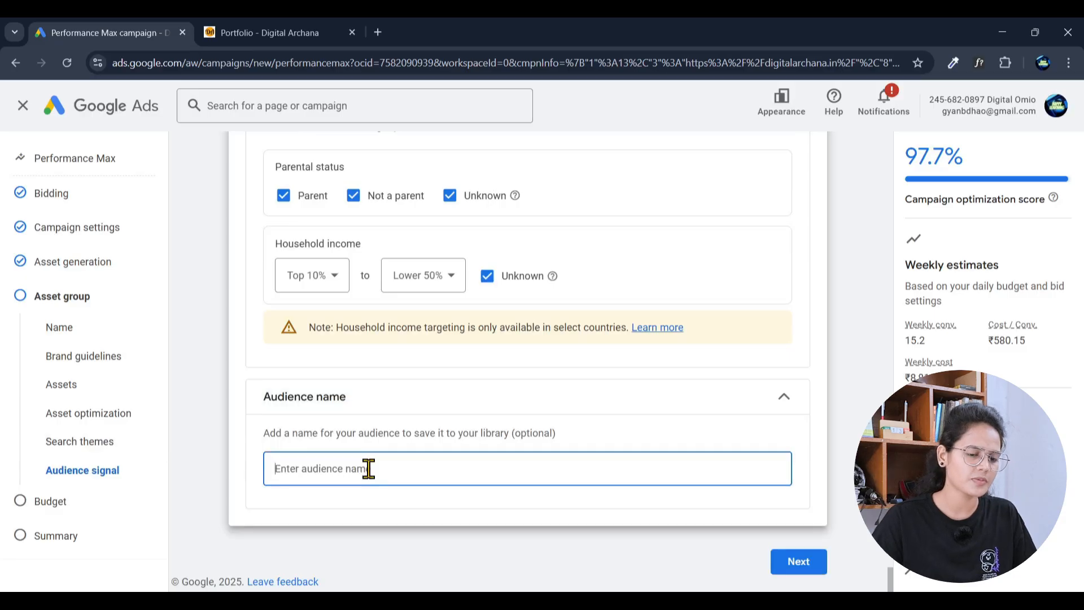
type("Website Services")
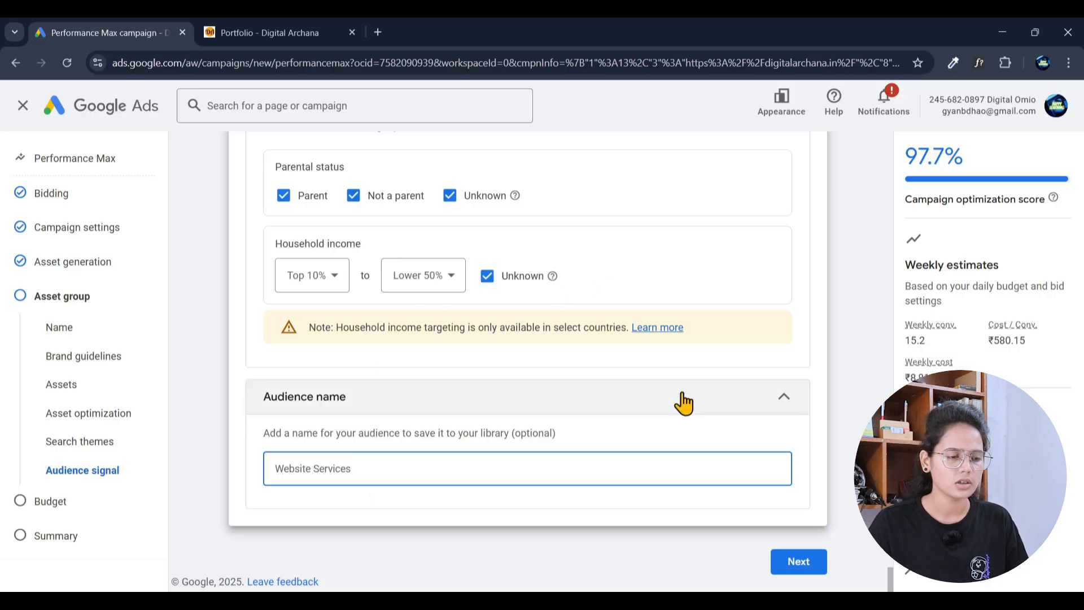
left_click(800, 565)
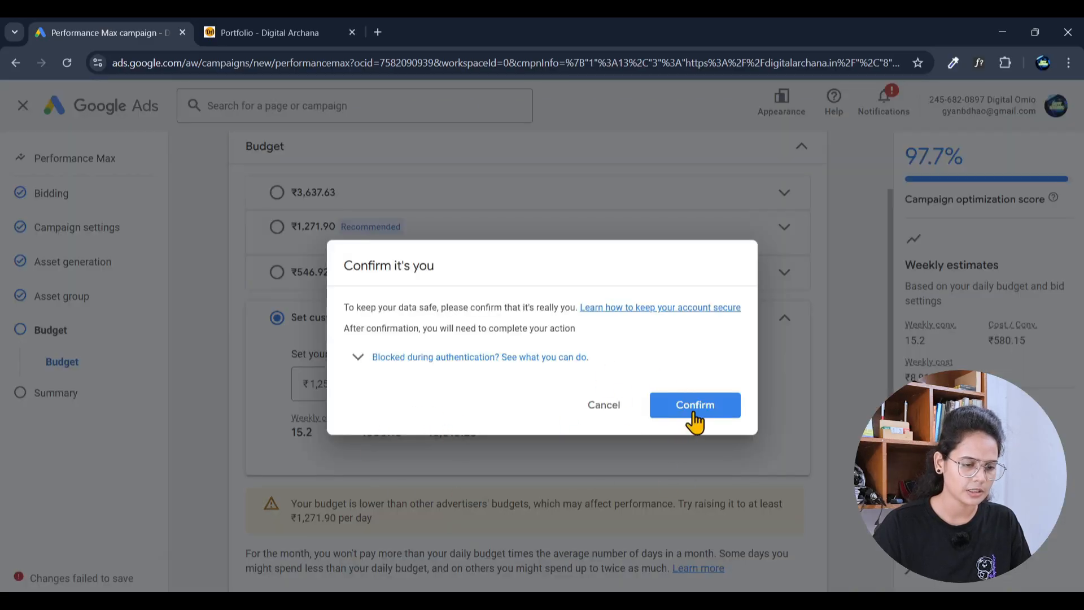
Step: Dismiss the Confirm it's you prompt, enter a ₹500 custom daily budget, and continue to Summary
left_click(610, 415)
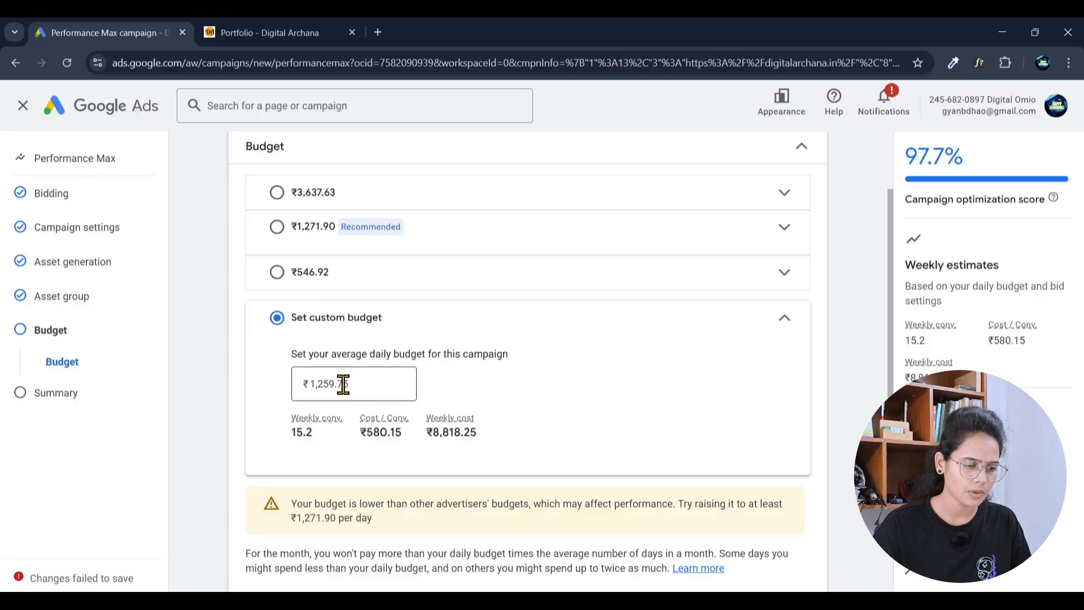
double_click(343, 384)
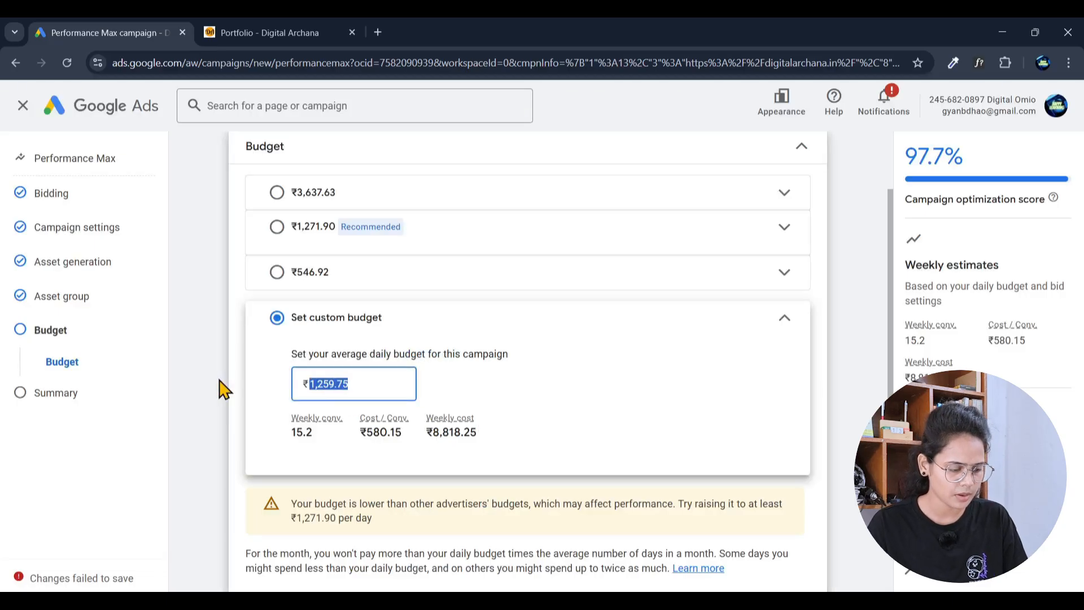
type("500")
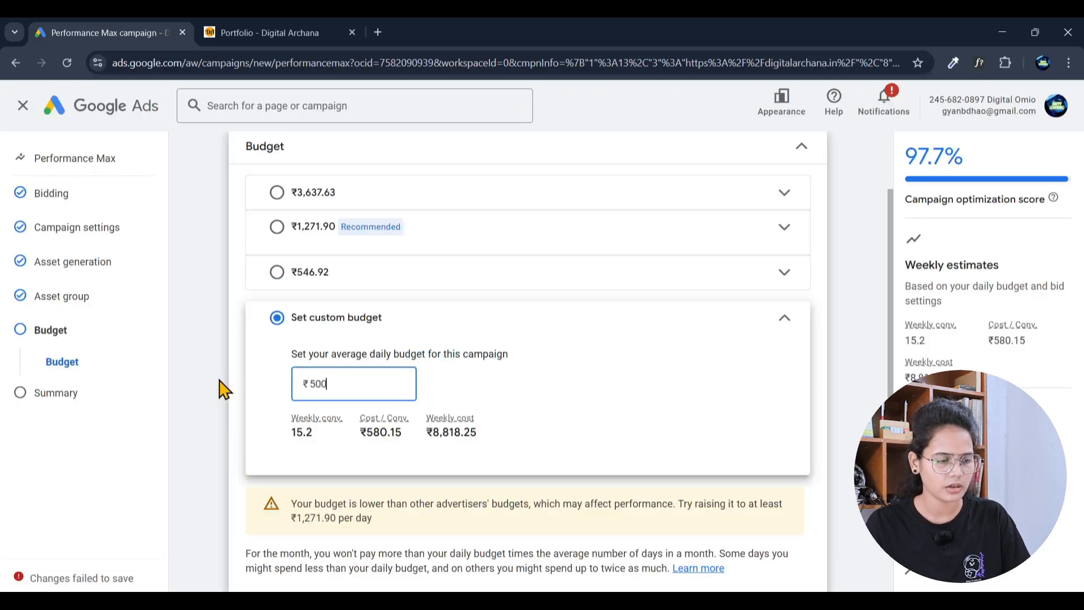
scroll(563, 409, "up", 2)
scroll(563, 409, "down", 3)
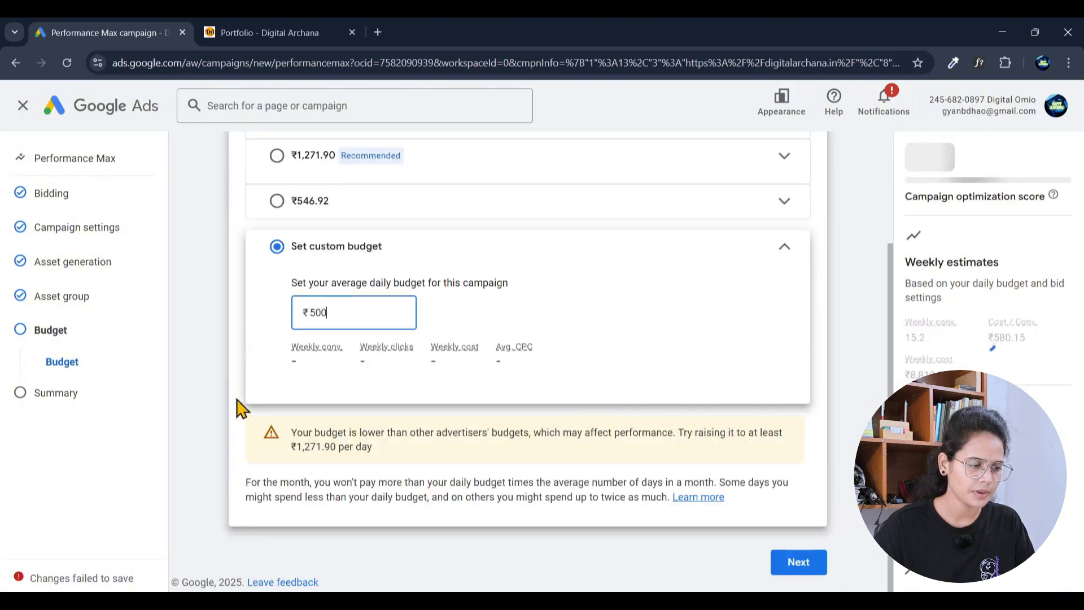
scroll(515, 343, "up", 2)
scroll(596, 387, "down", 1)
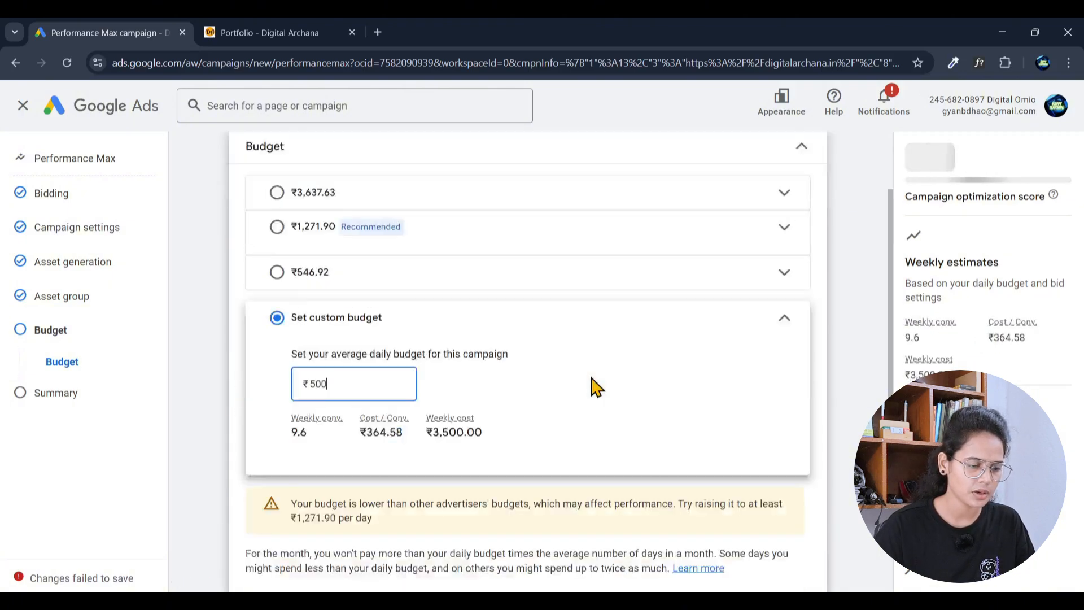
scroll(596, 387, "down", 1)
left_click(794, 574)
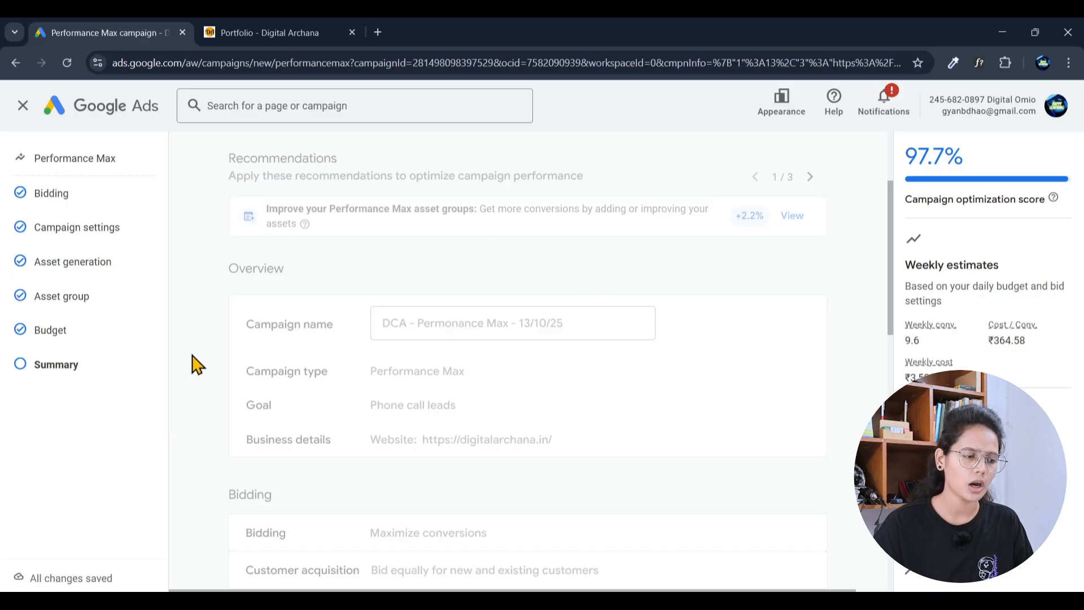
scroll(197, 364, "down", 1)
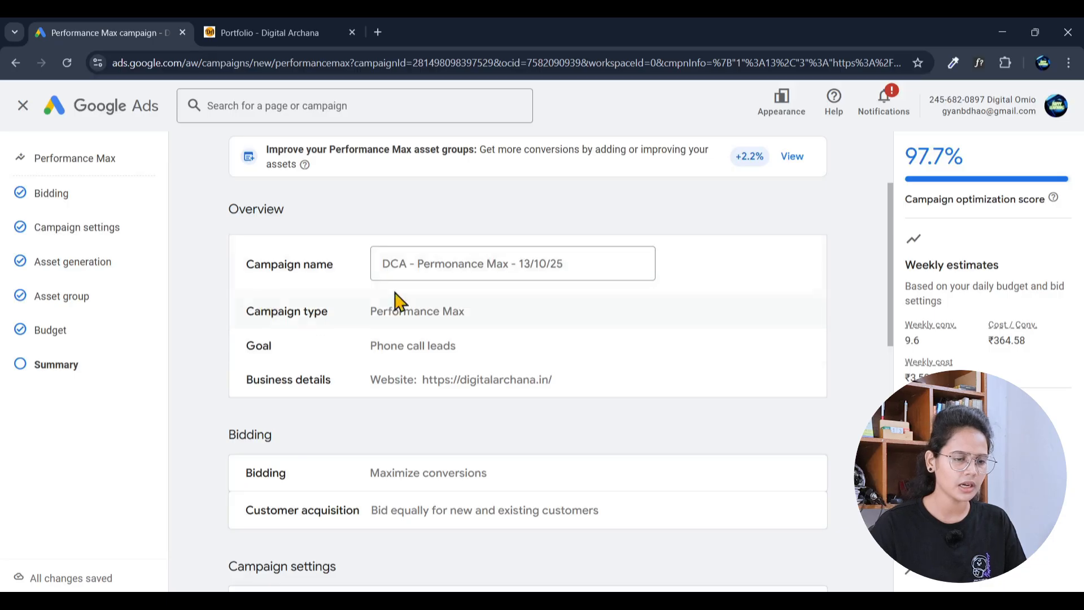
scroll(549, 325, "down", 4)
scroll(549, 325, "down", 9)
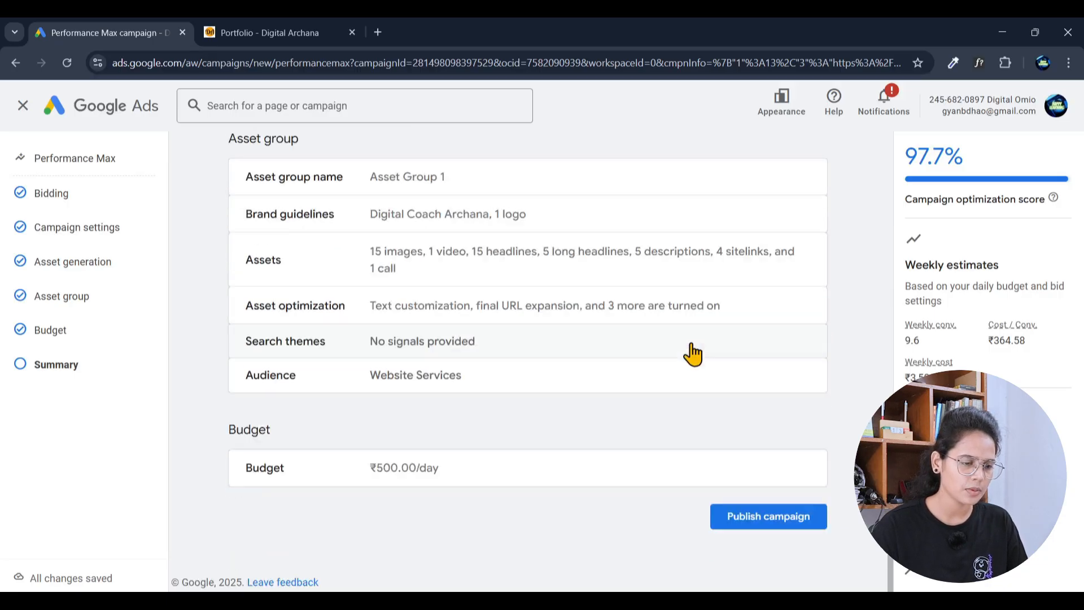
scroll(723, 396, "up", 13)
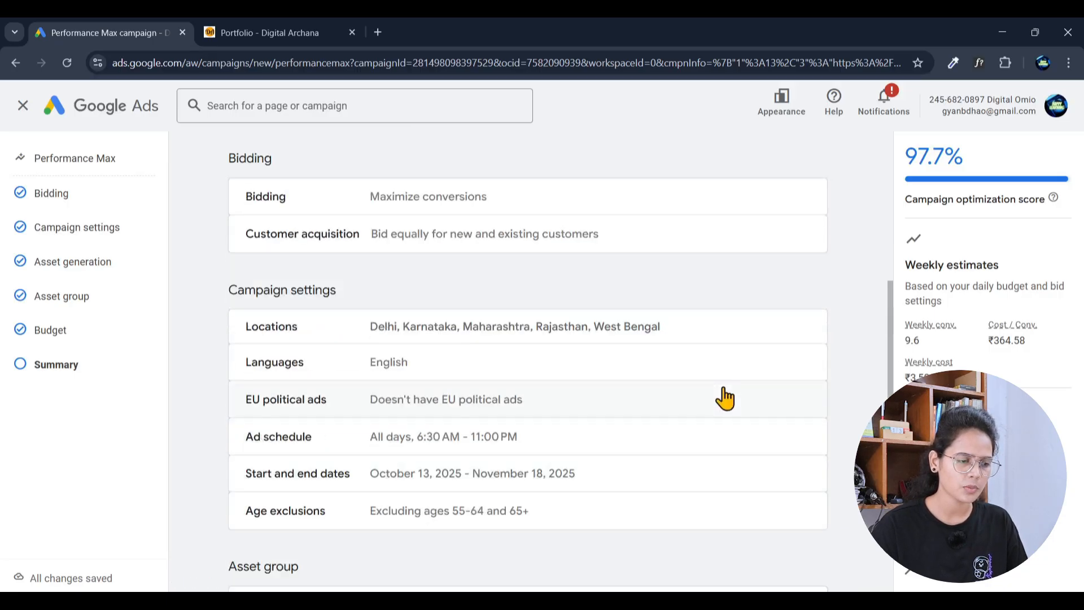
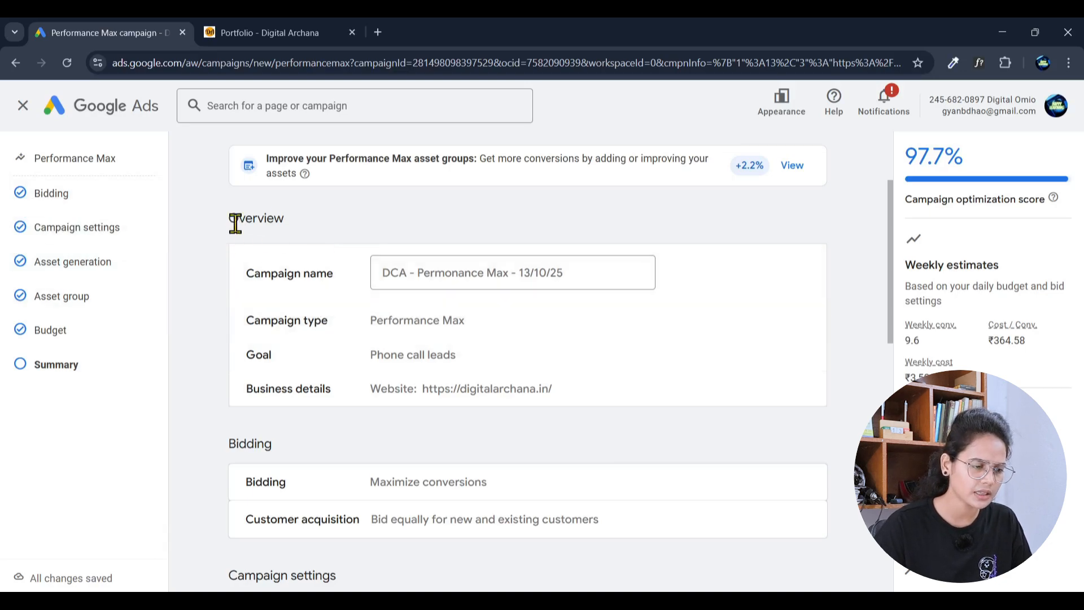
left_click_drag(235, 223, 426, 305)
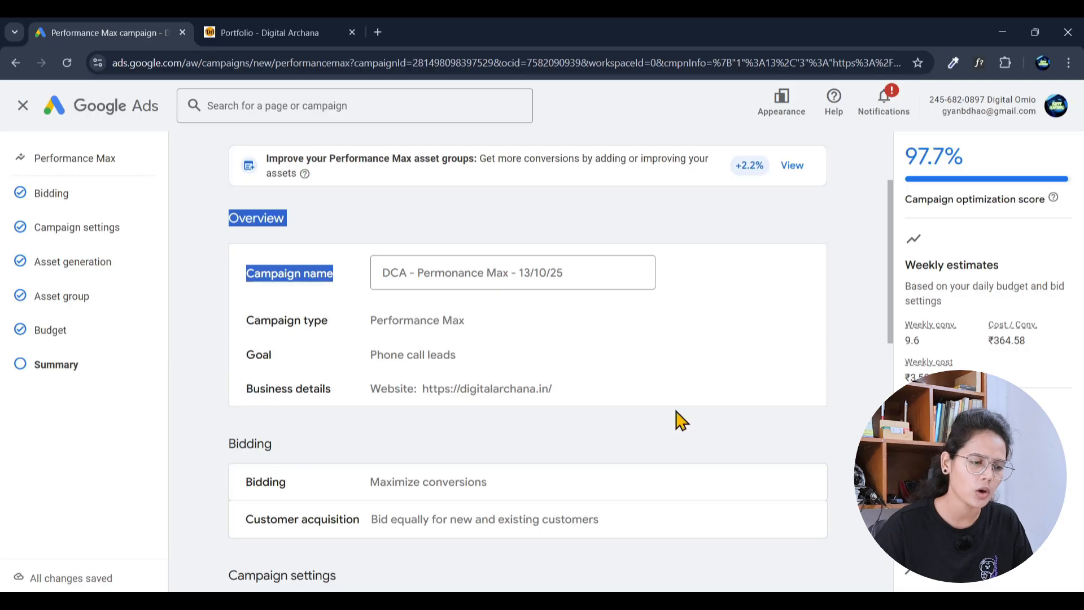
scroll(711, 418, "down", 1)
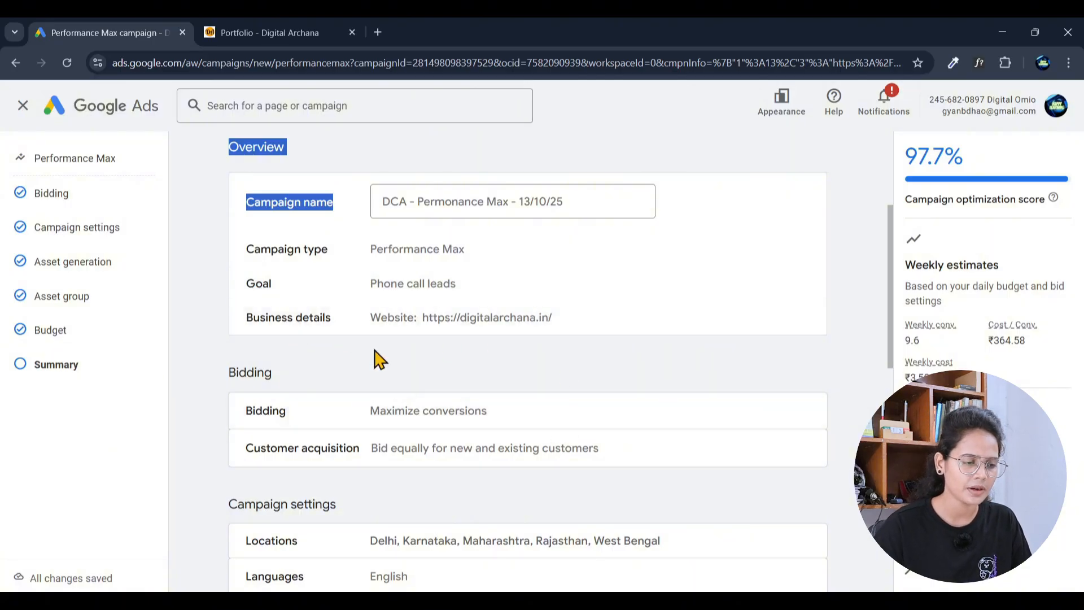
scroll(382, 351, "down", 1)
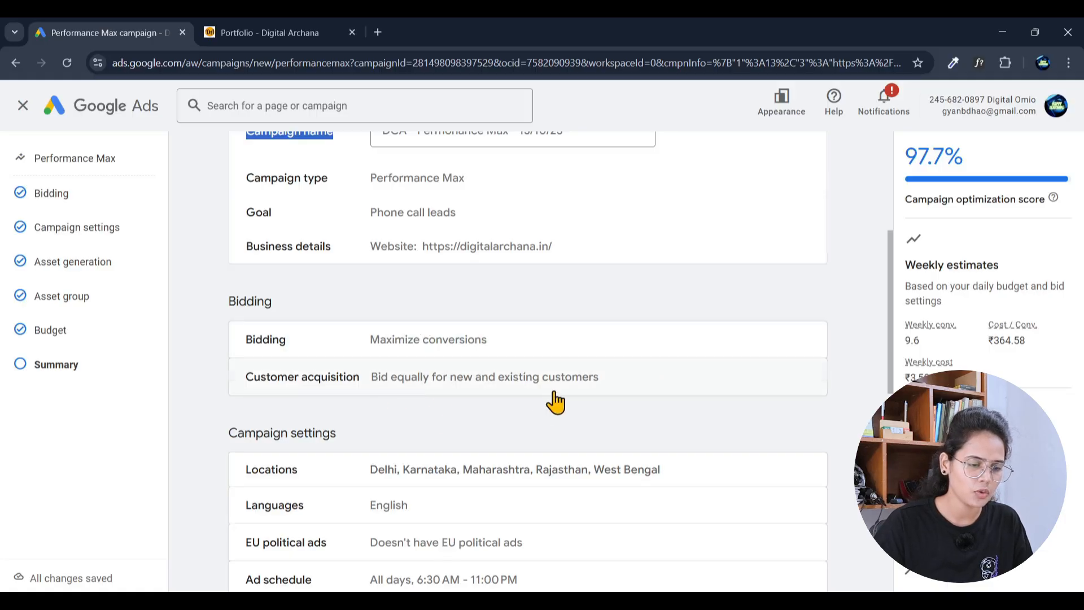
scroll(554, 399, "down", 1)
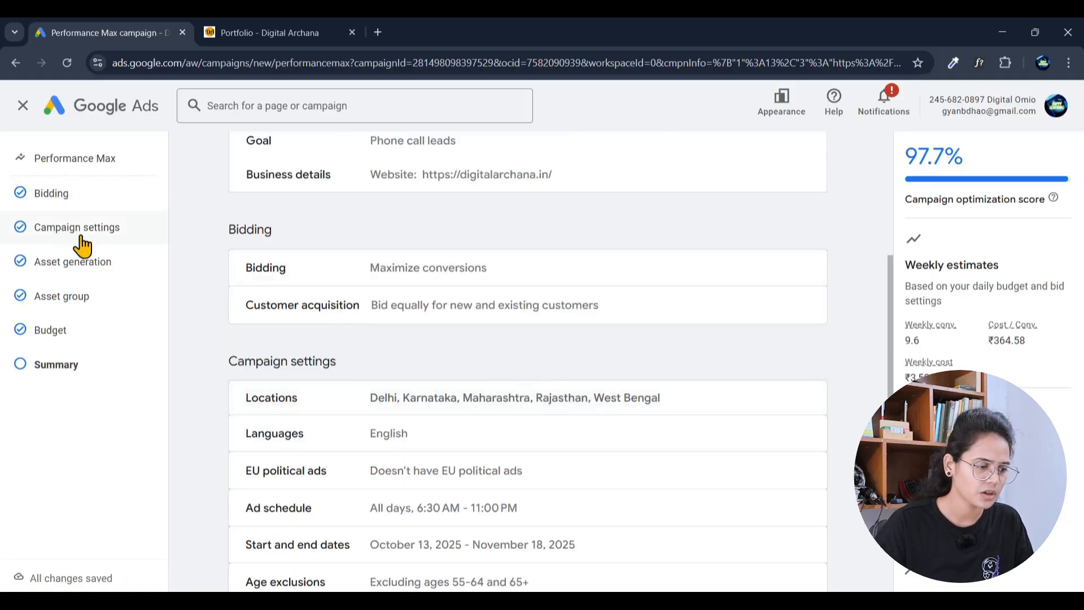
scroll(508, 339, "down", 1)
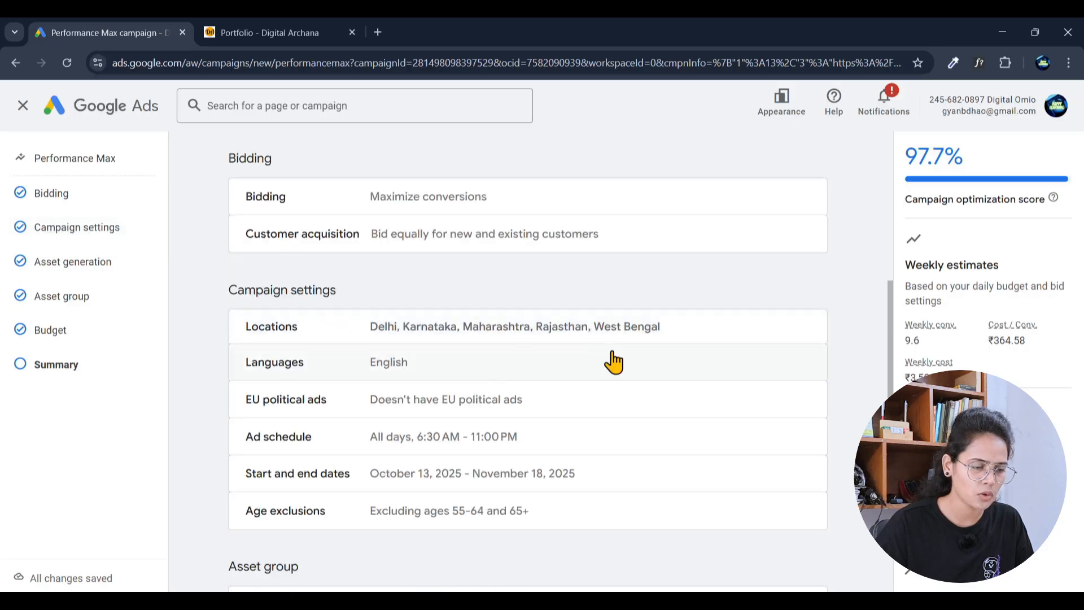
scroll(613, 364, "down", 1)
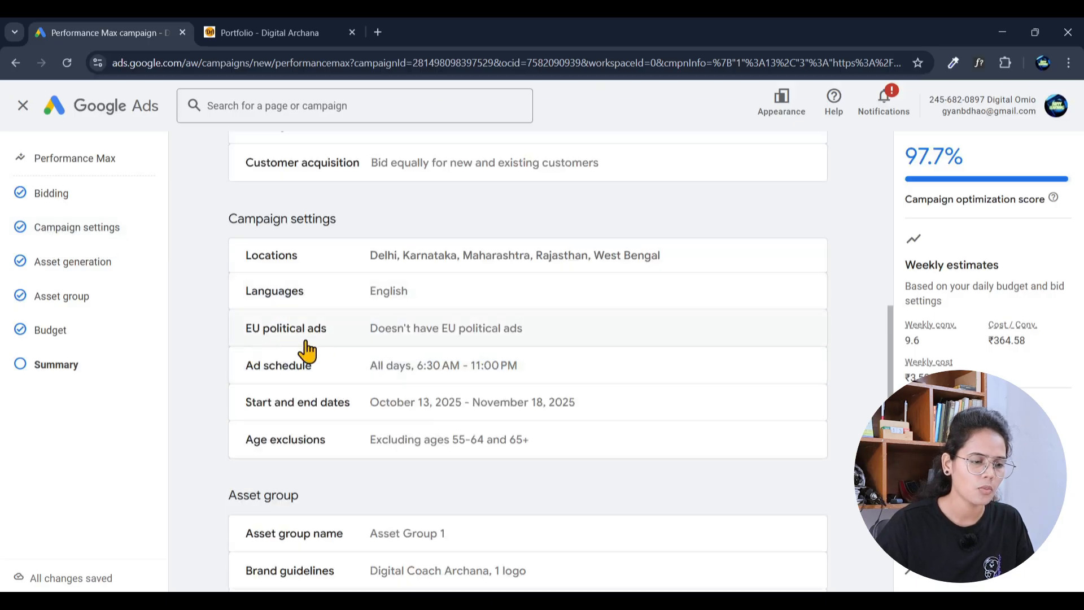
scroll(659, 351, "down", 1)
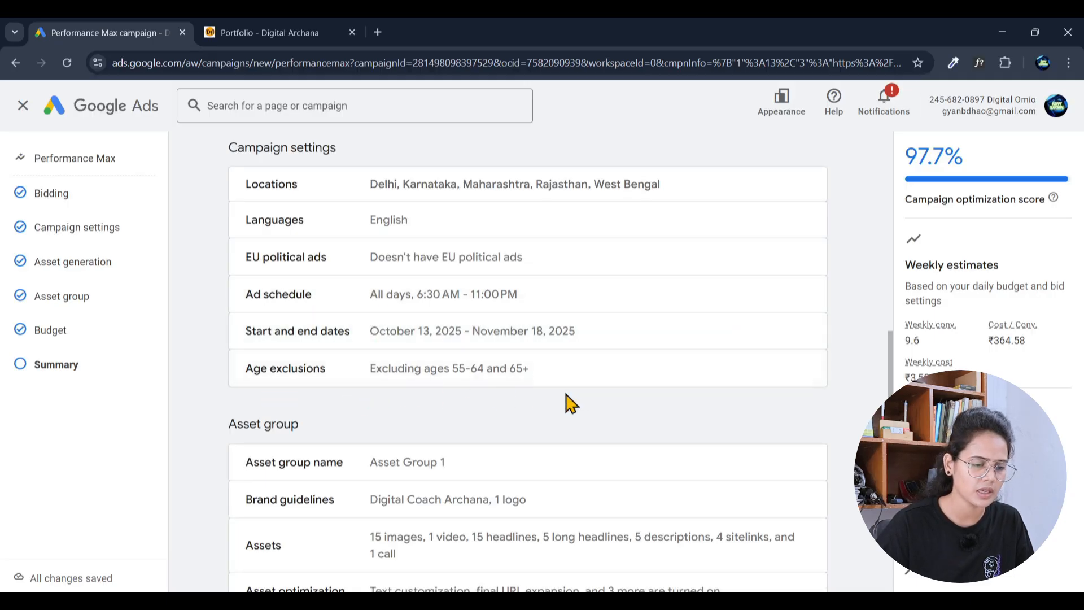
scroll(572, 404, "down", 2)
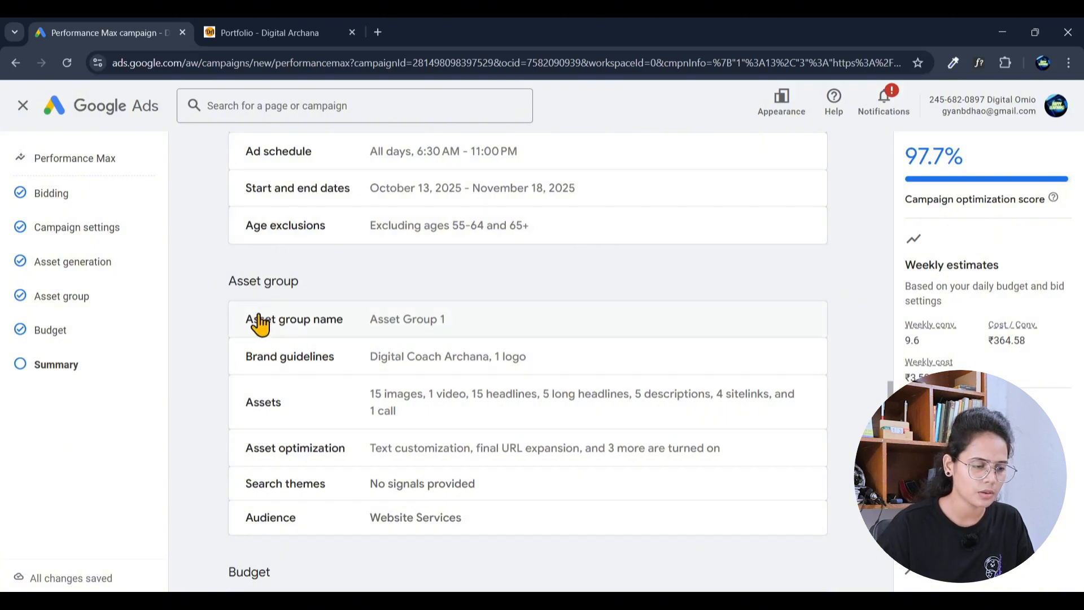
scroll(446, 339, "down", 1)
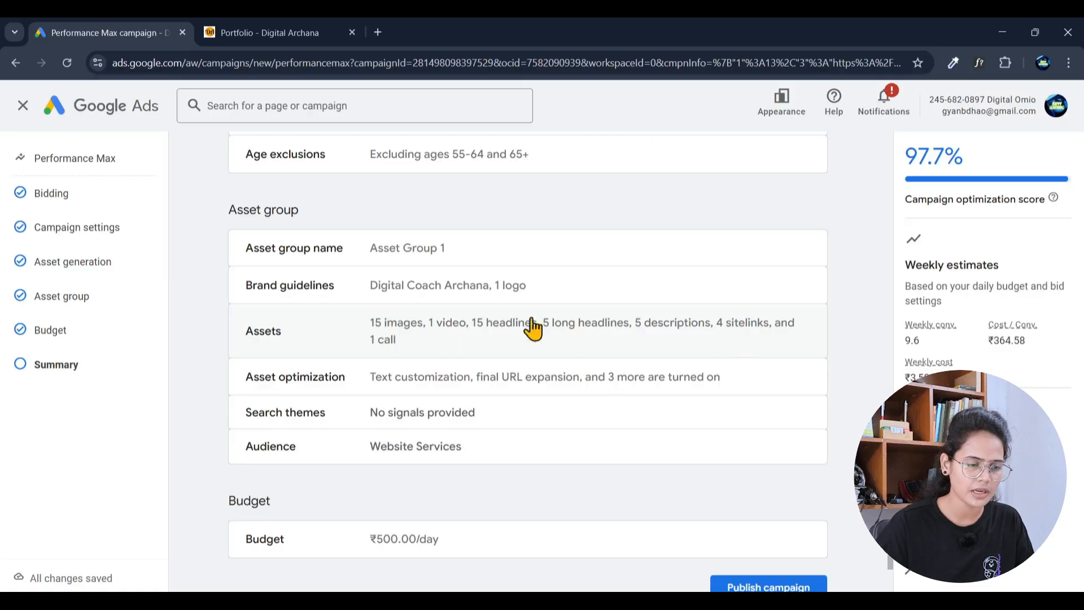
scroll(542, 330, "up", 3)
scroll(505, 289, "up", 1)
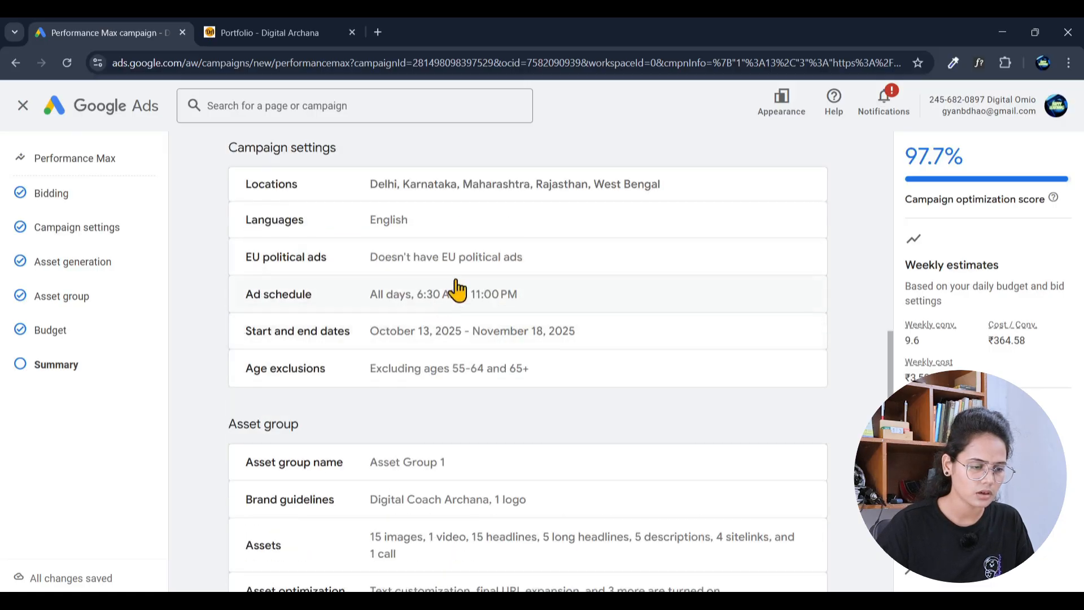
scroll(431, 314, "down", 2)
scroll(423, 350, "down", 1)
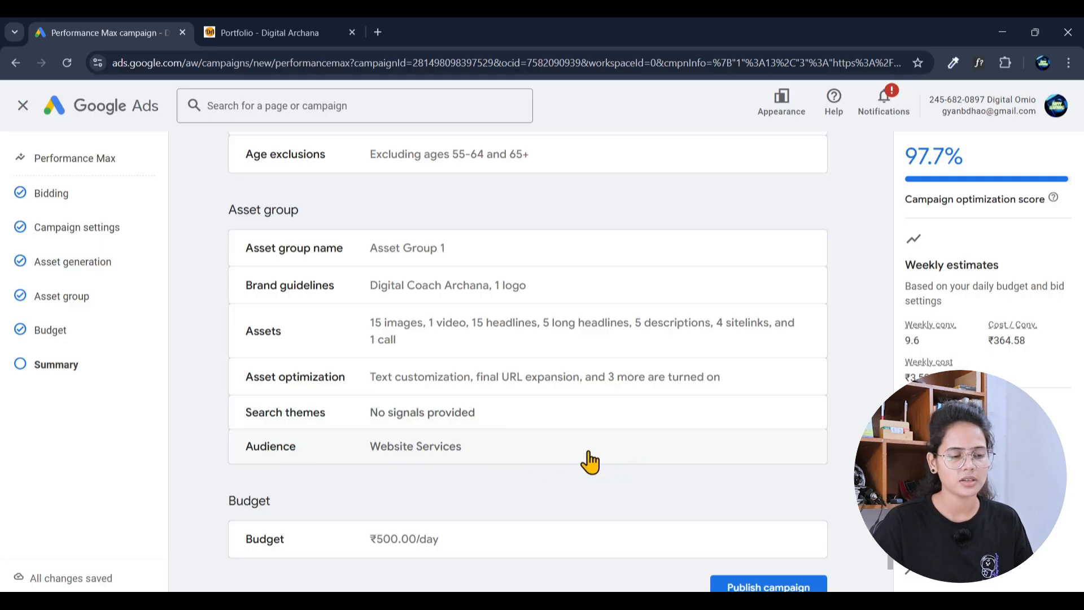
scroll(610, 455, "down", 2)
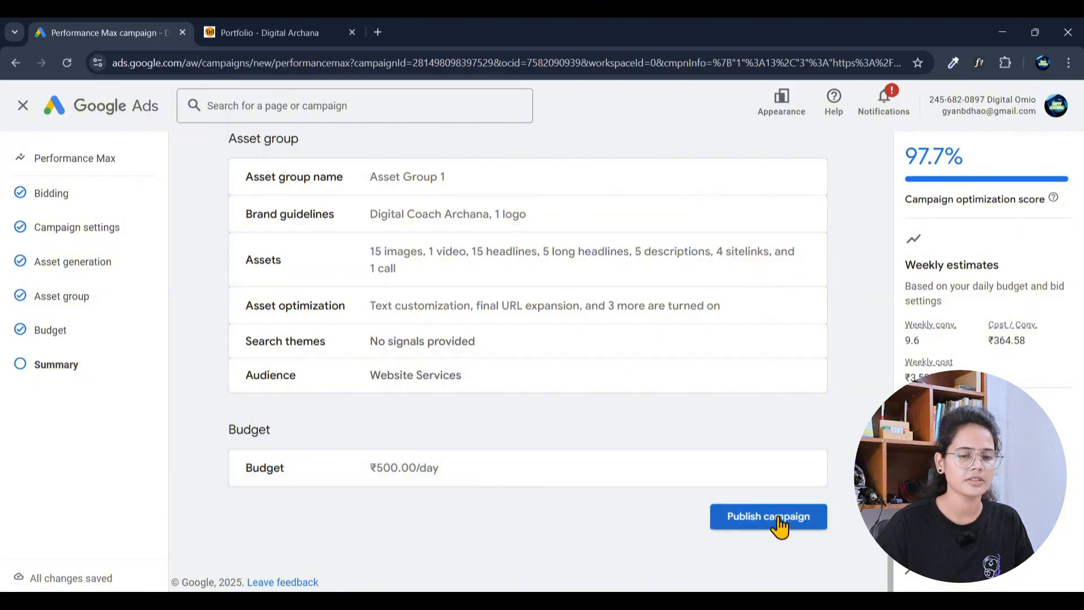
scroll(560, 341, "up", 10)
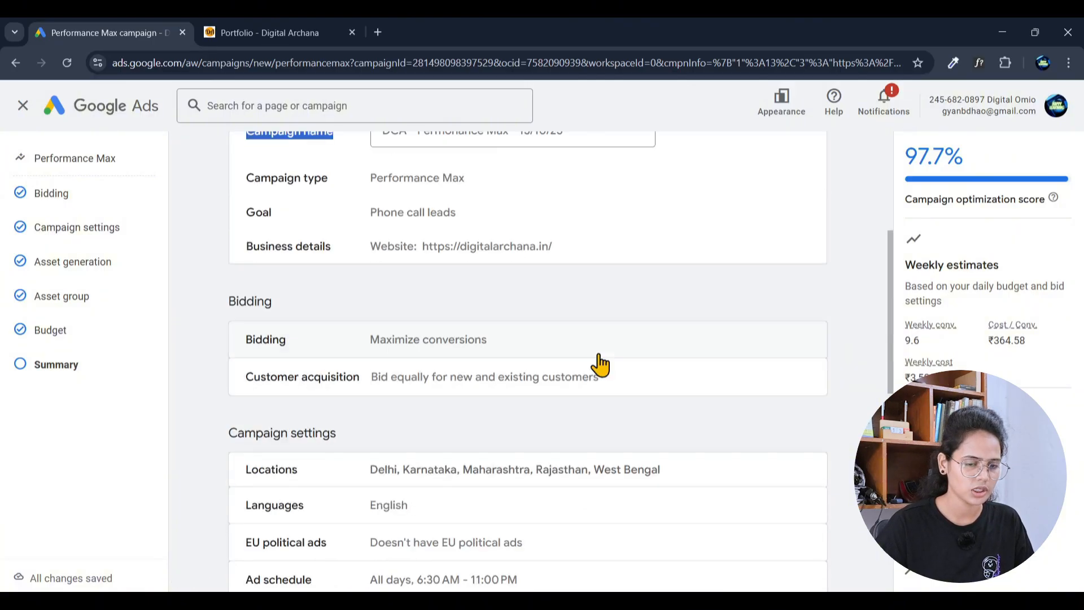
scroll(601, 364, "up", 5)
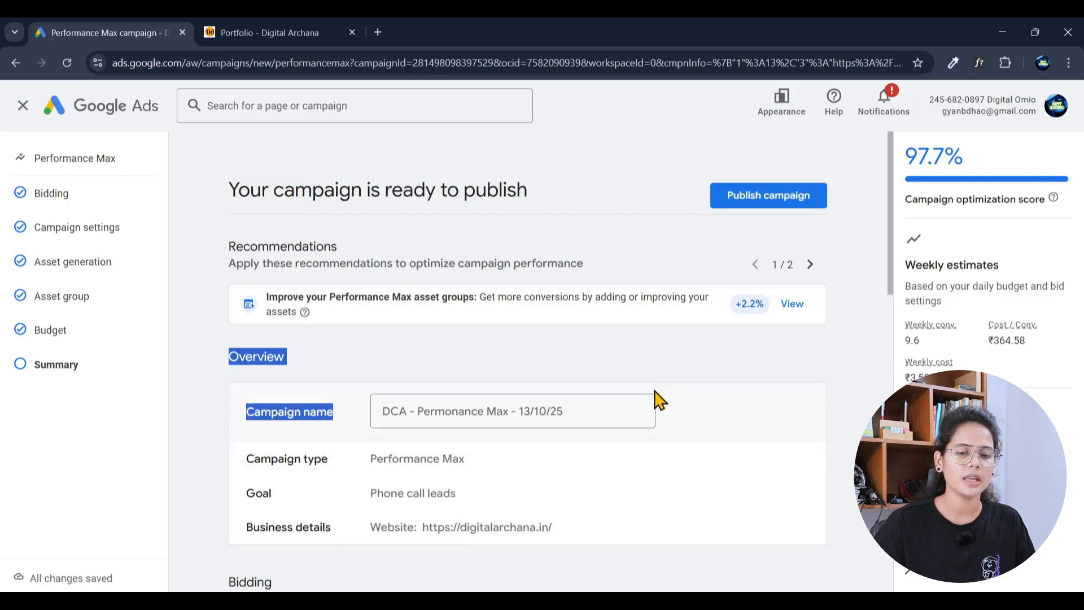